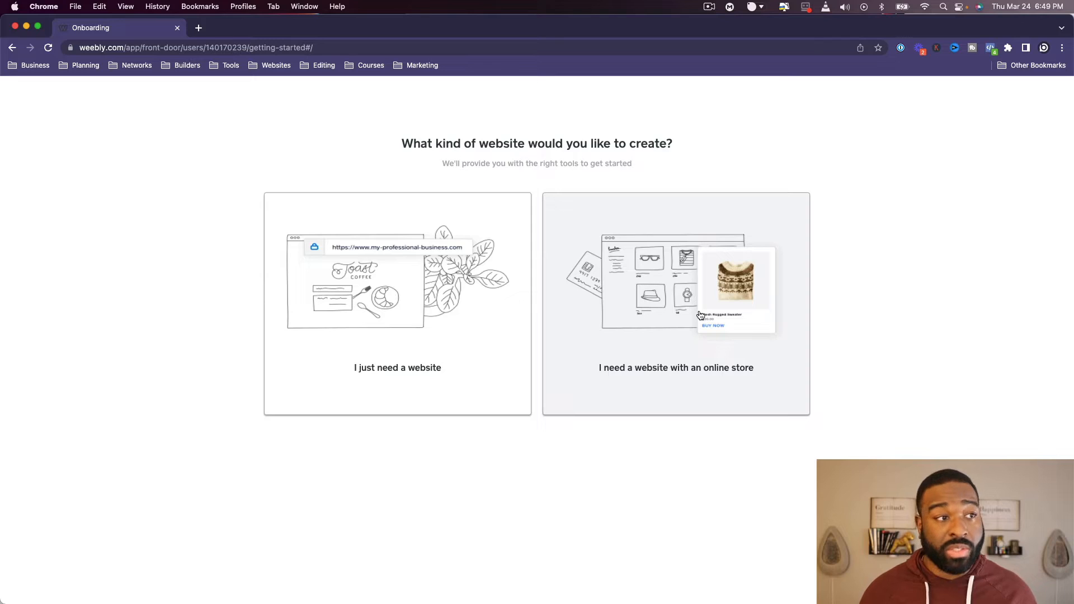
- Choose a website with an online store and name the store Xander
click(700, 315)
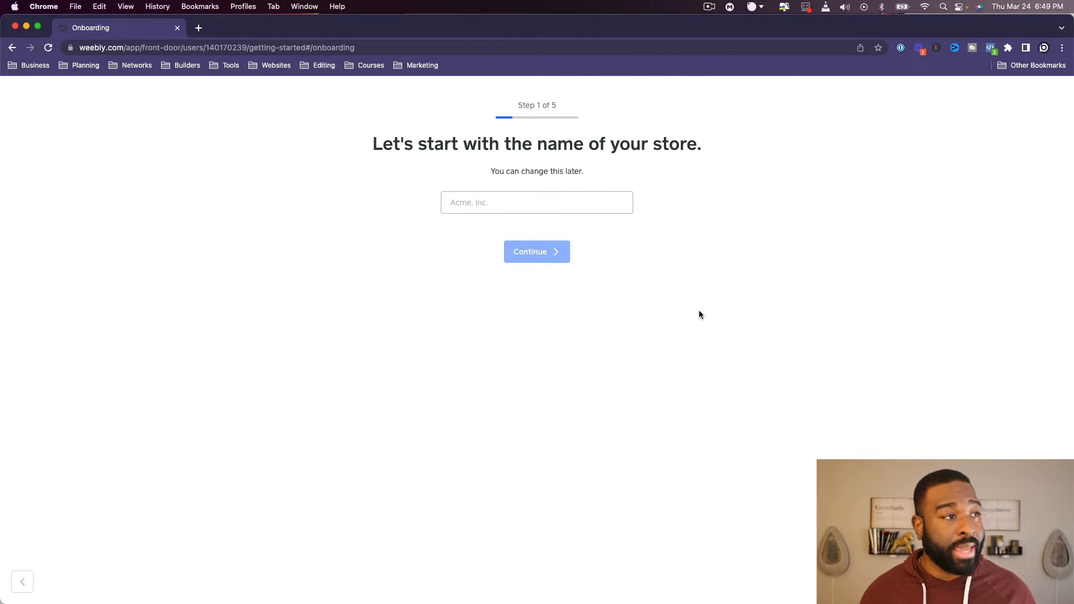
click(513, 208)
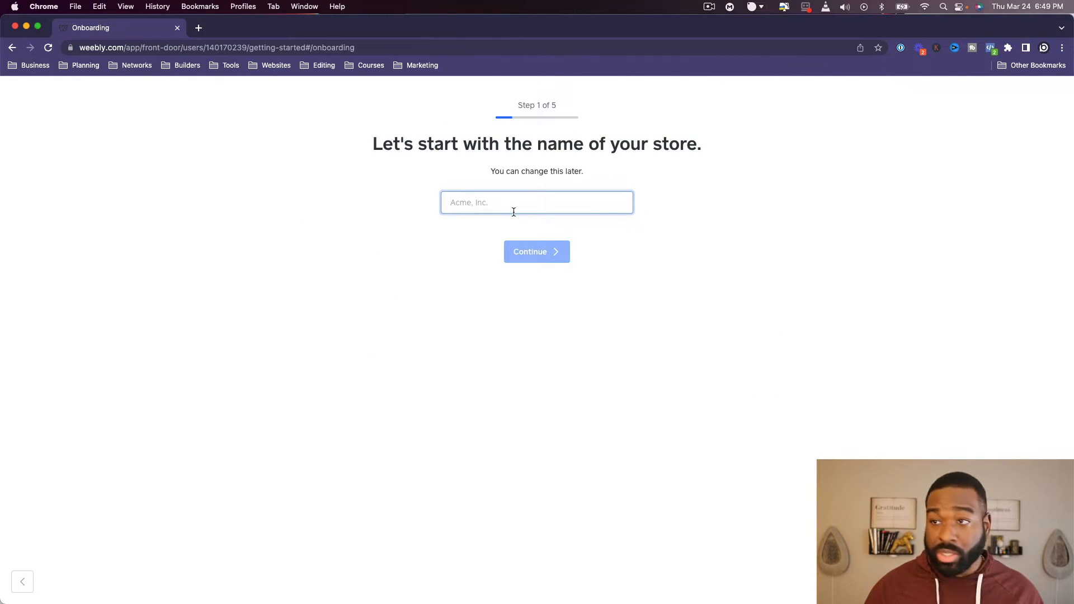
text(Xander)
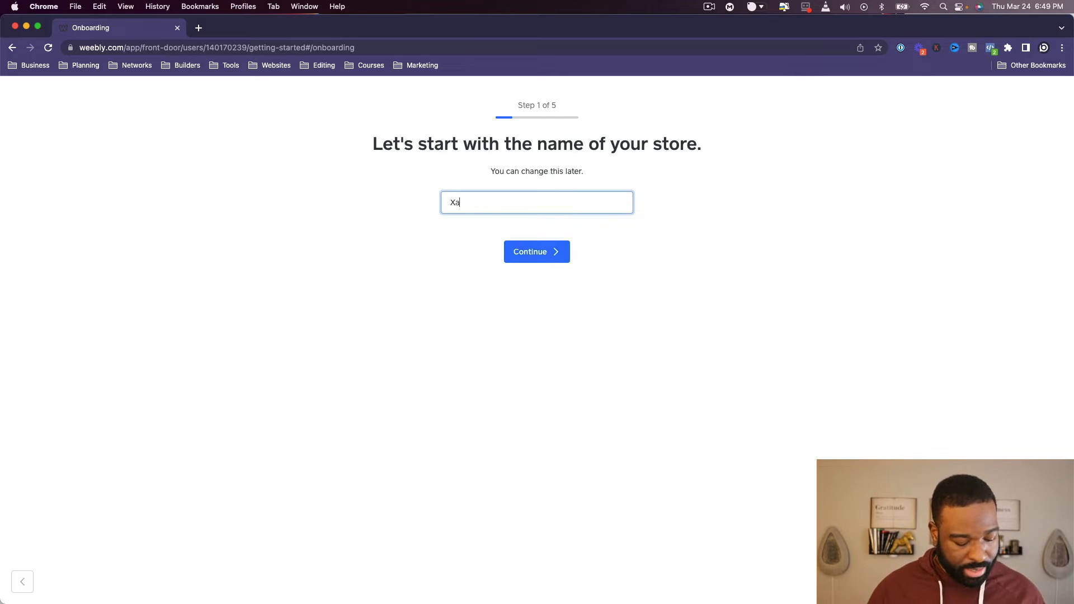
click(546, 253)
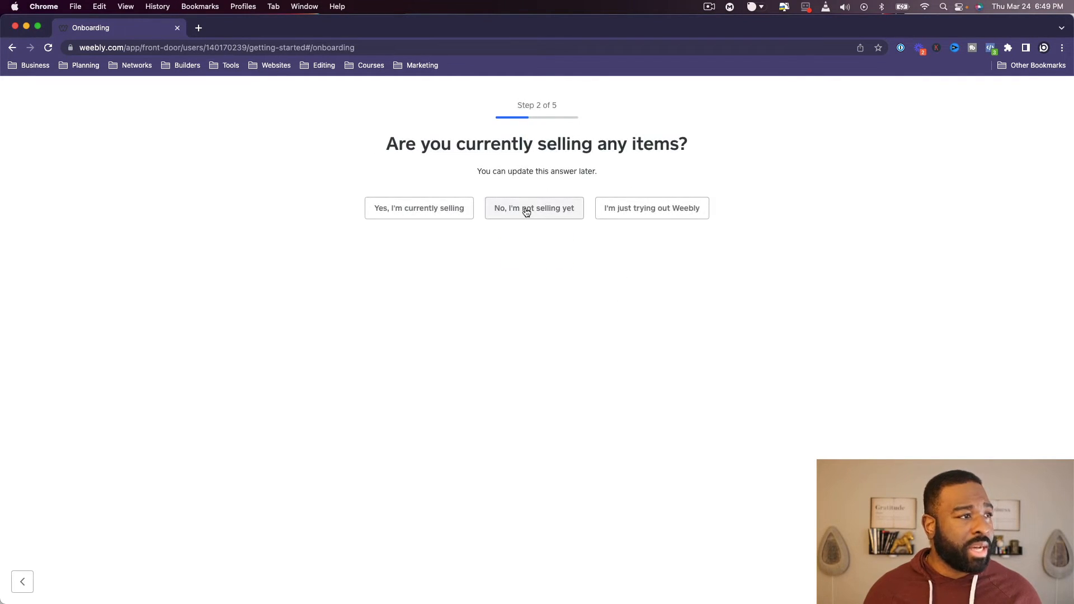
- Answer the store questions with not selling yet, 0-3 months and Clothing & Shoes, and skip the store address
click(527, 212)
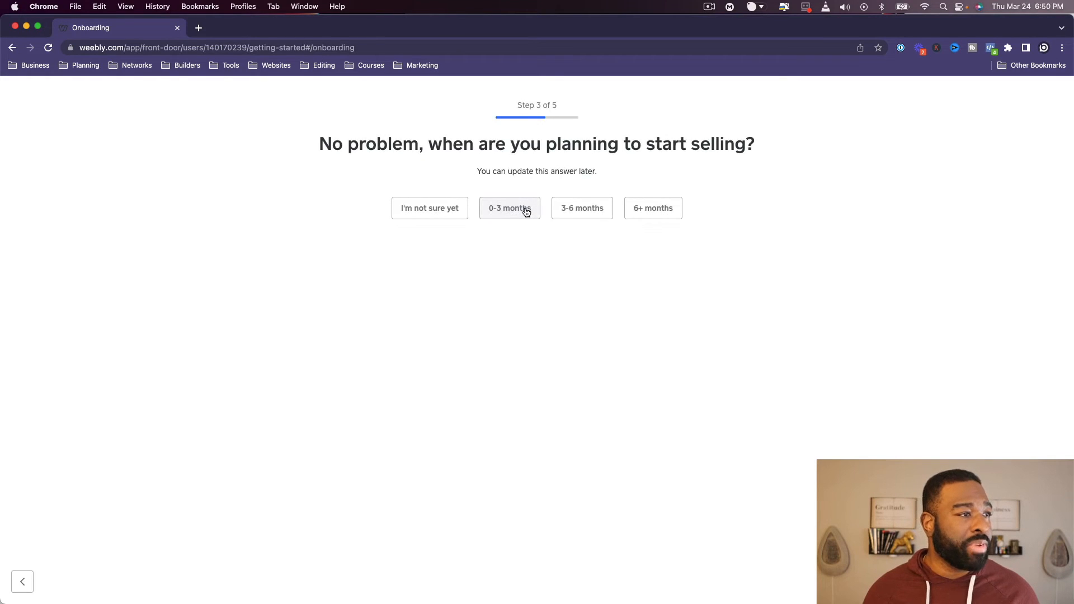
click(525, 208)
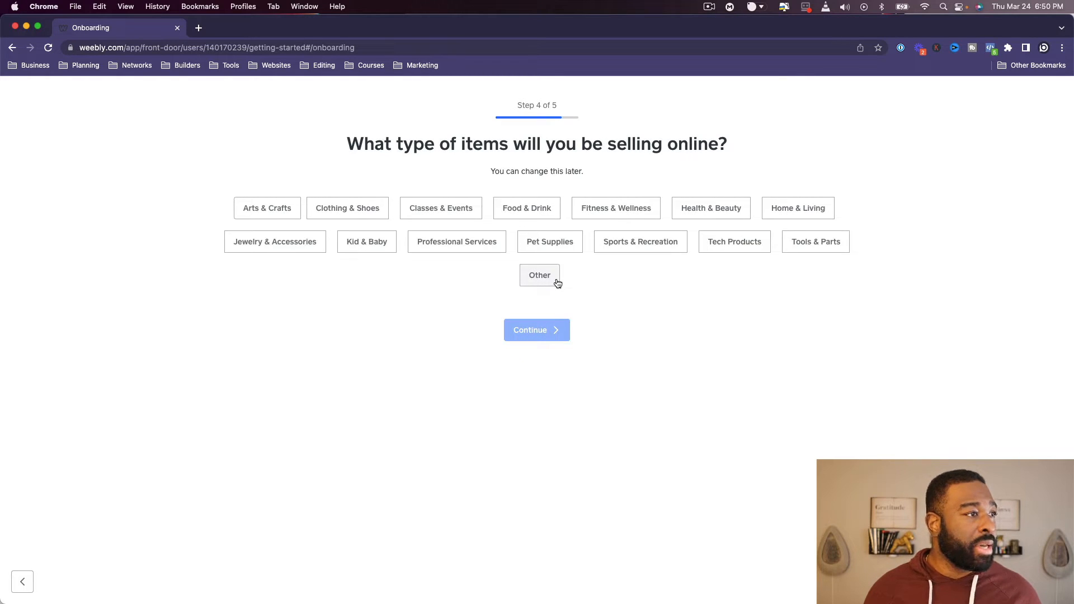
click(369, 210)
click(547, 332)
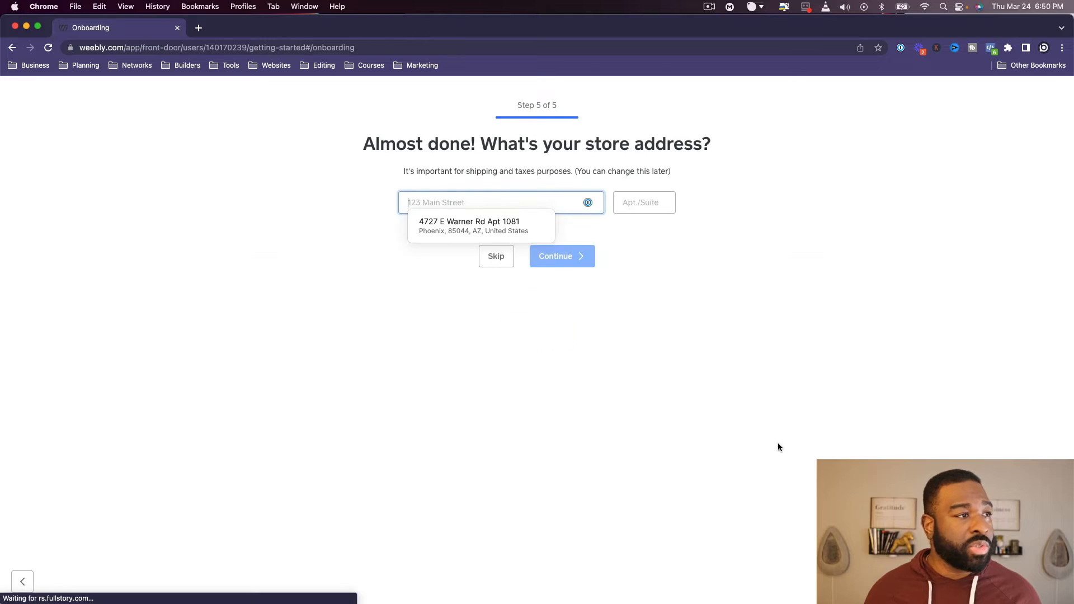
click(503, 262)
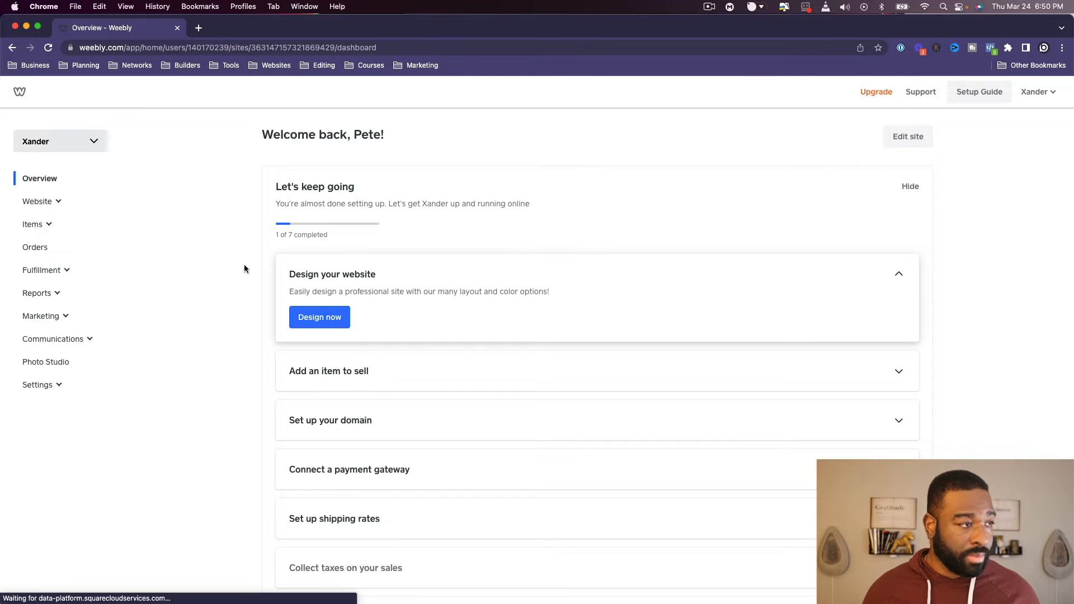
- Open the store's Checkout settings in a separate tab and review the available payment providers
click(334, 323)
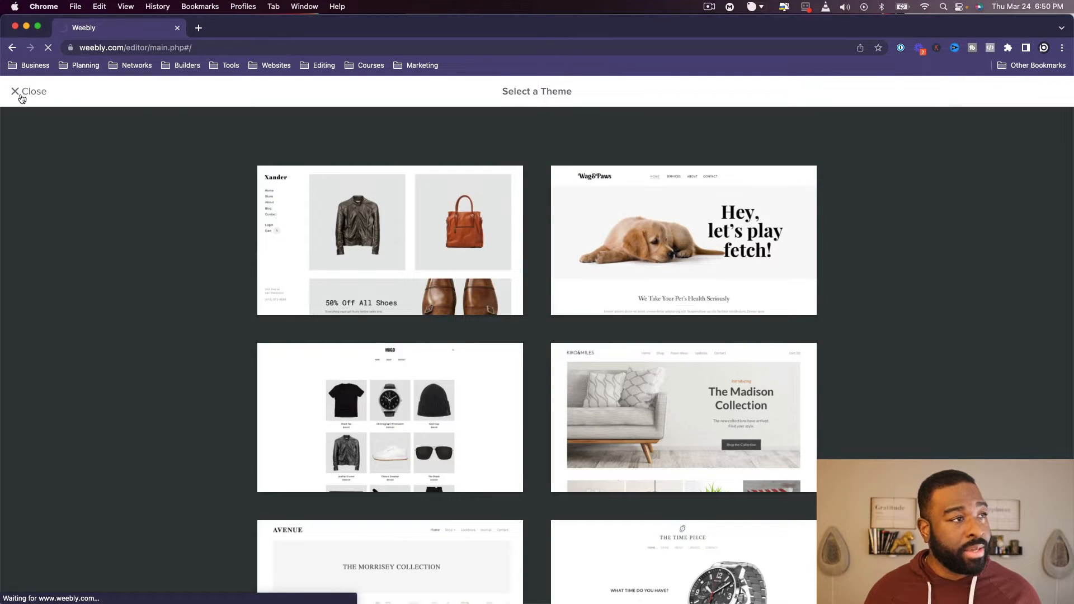
click(32, 92)
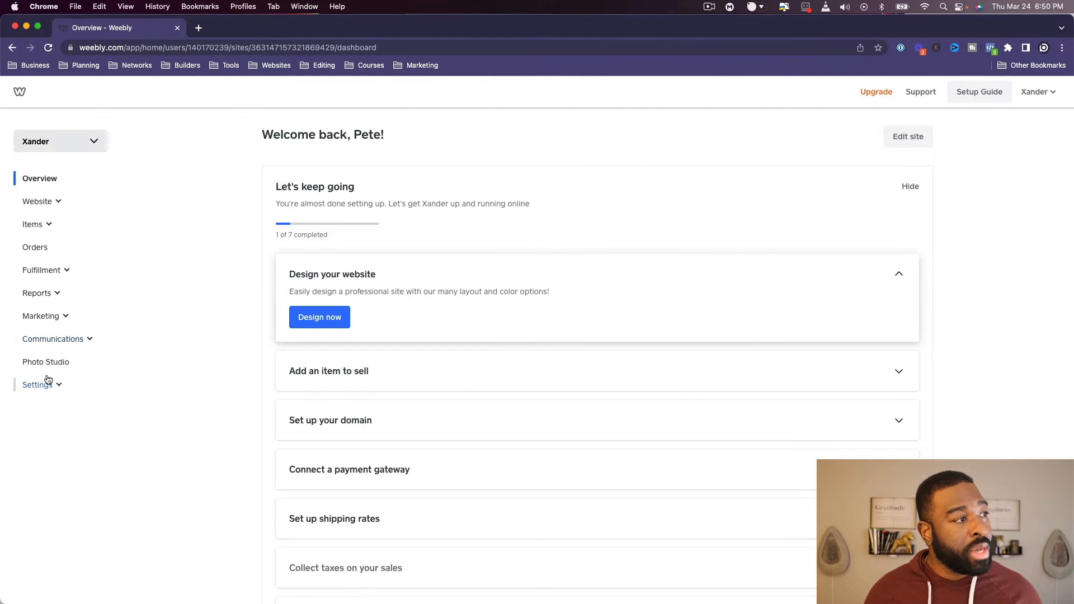
click(47, 384)
scroll(79, 458, down, 2)
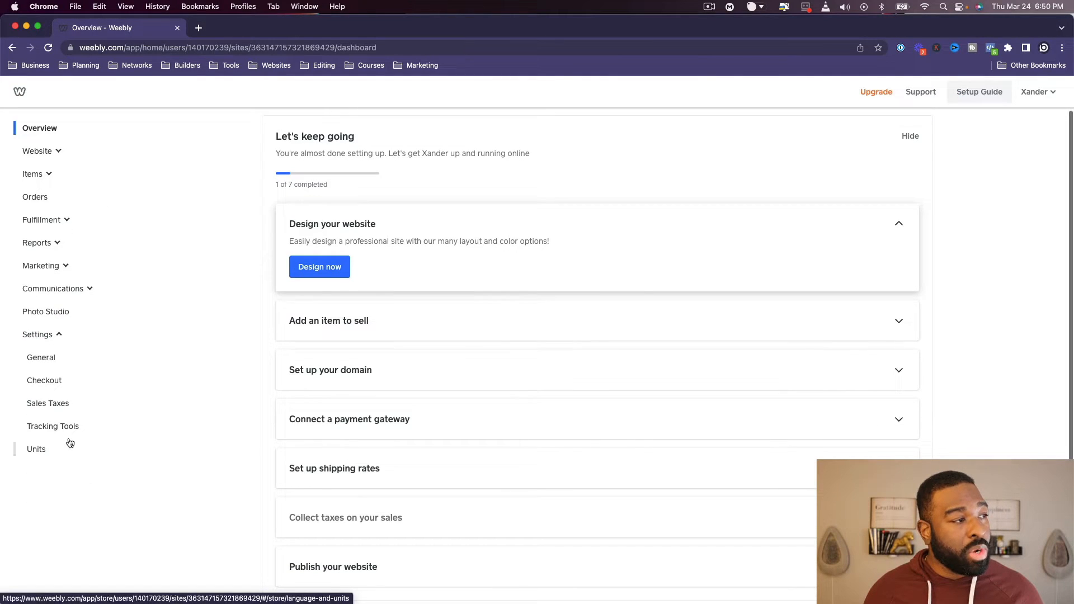
super+click(54, 391)
click(247, 30)
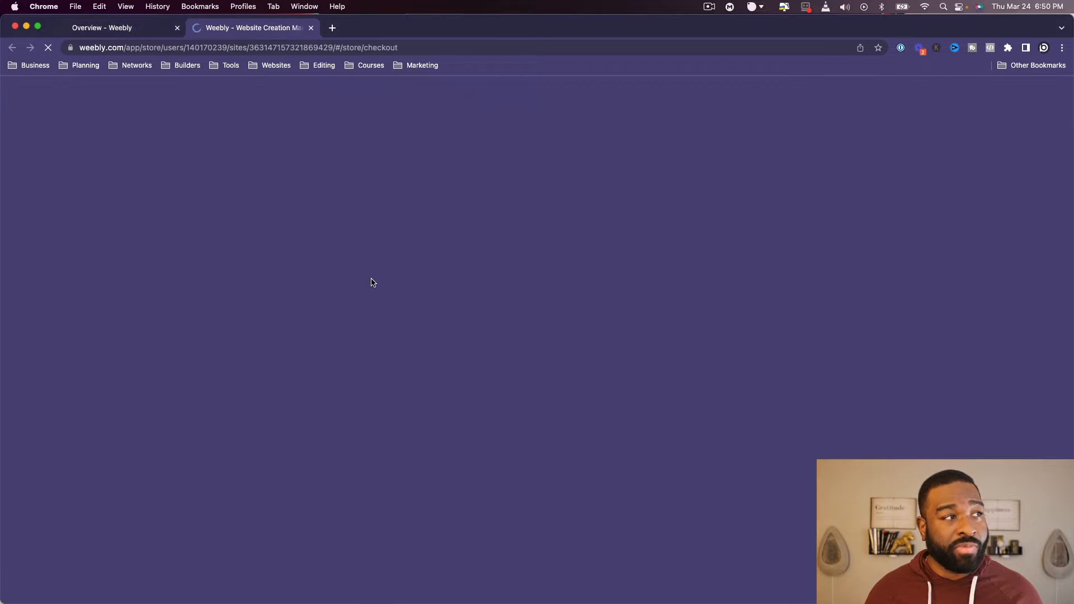
scroll(459, 356, down, 7)
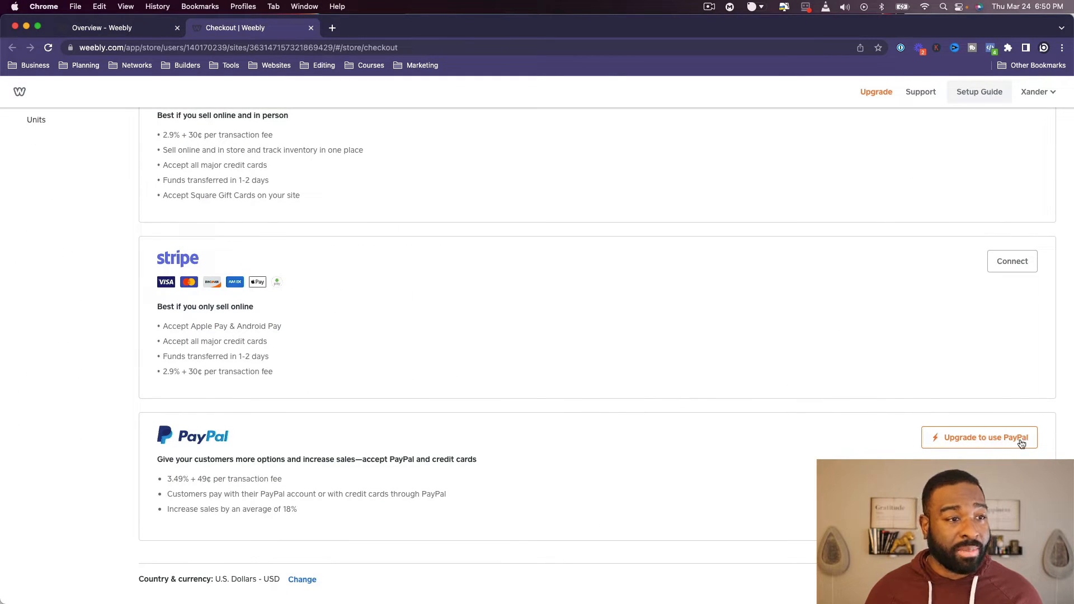
scroll(979, 307, up, 2)
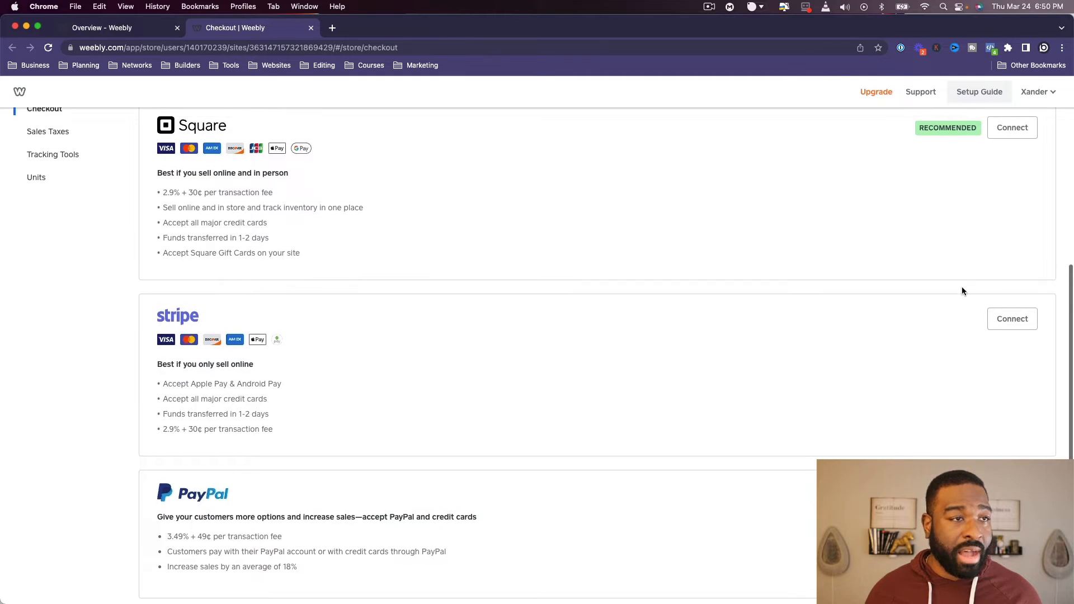
scroll(475, 223, up, 5)
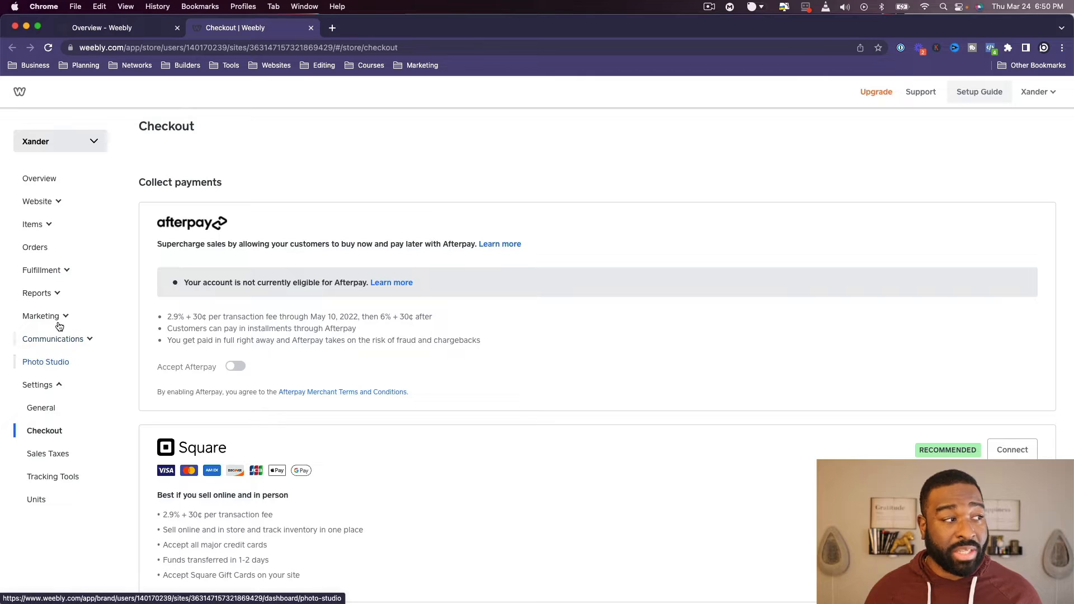
- Return to the dashboard overview, start designing the website and preview the first clothing store theme
click(39, 182)
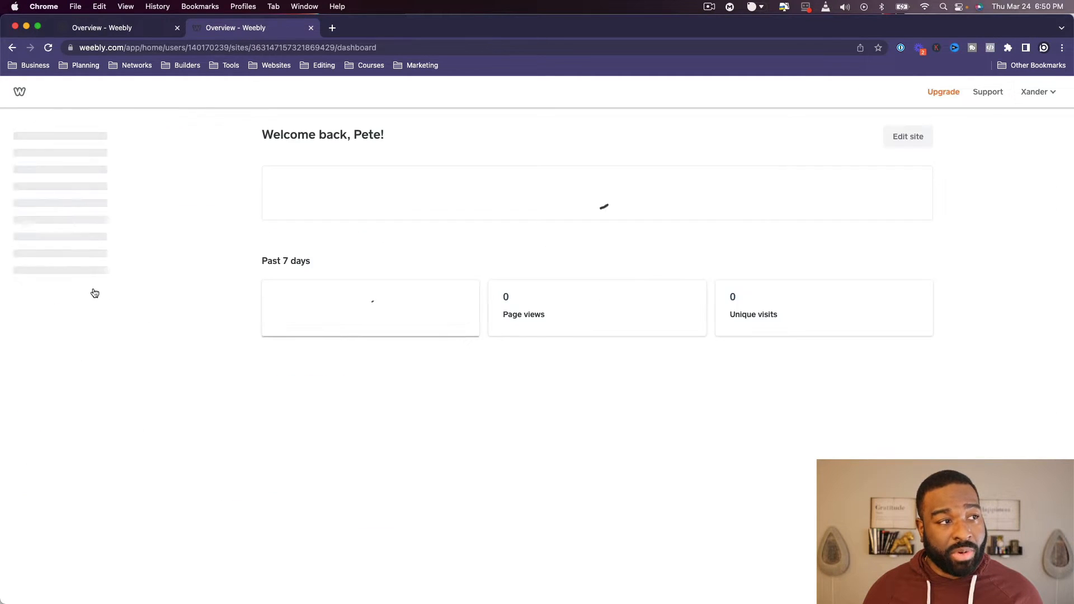
click(337, 329)
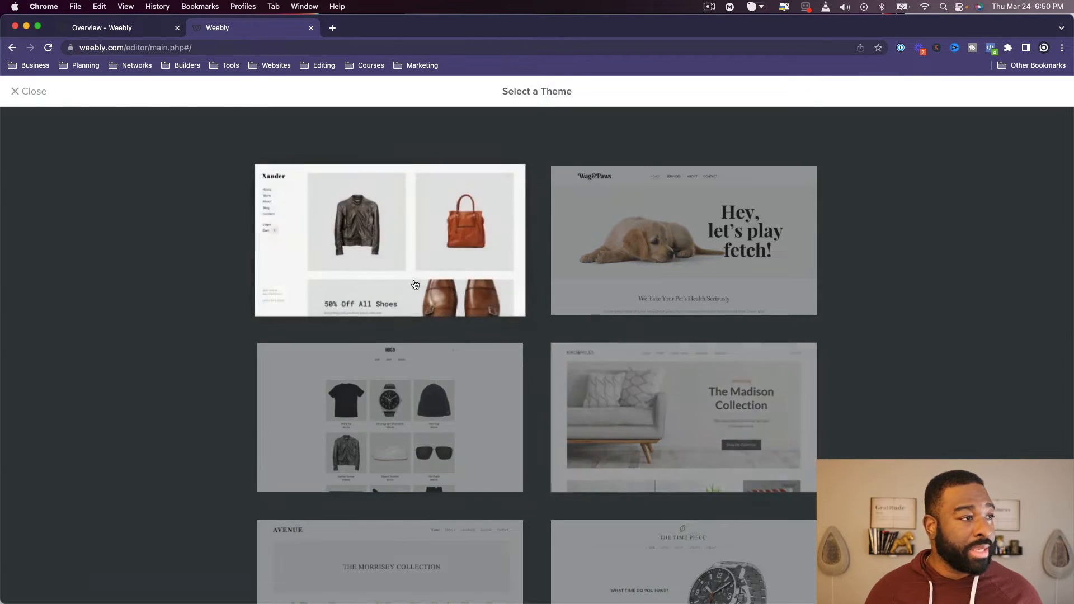
click(414, 282)
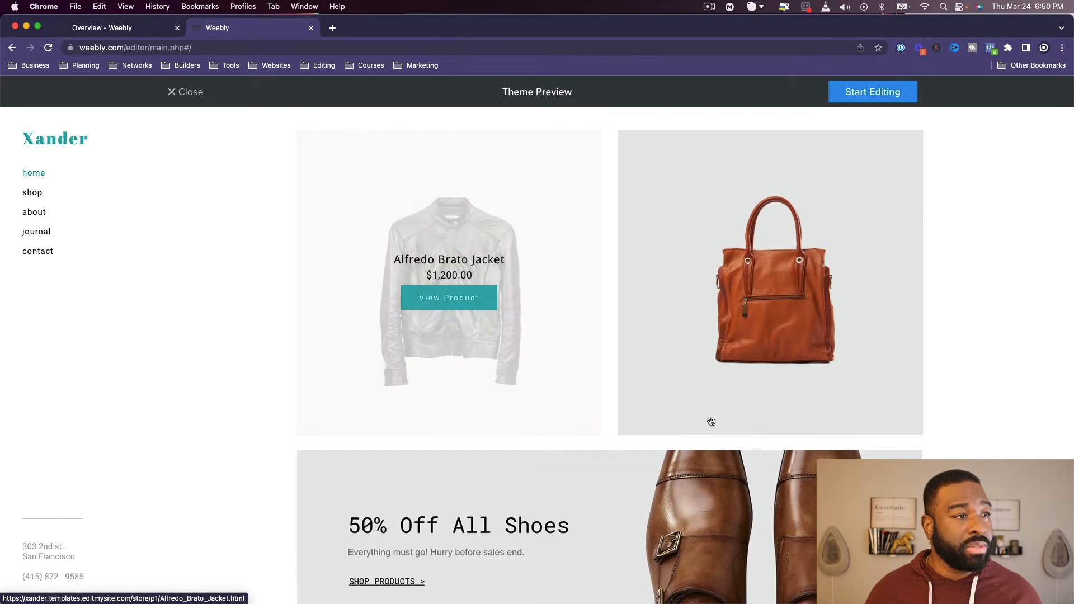
- Examine the theme preview's home page and its Alfredo Brato Jacket product page, and close the preview
scroll(582, 340, down, 4)
scroll(587, 353, down, 5)
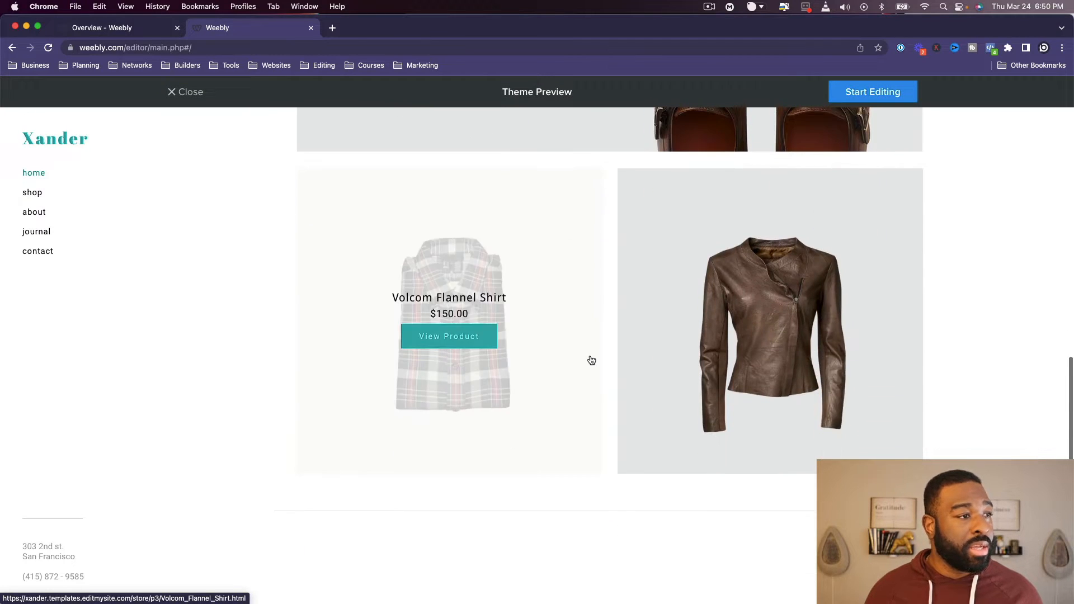
scroll(593, 354, up, 9)
mouse_move(466, 278)
click(527, 232)
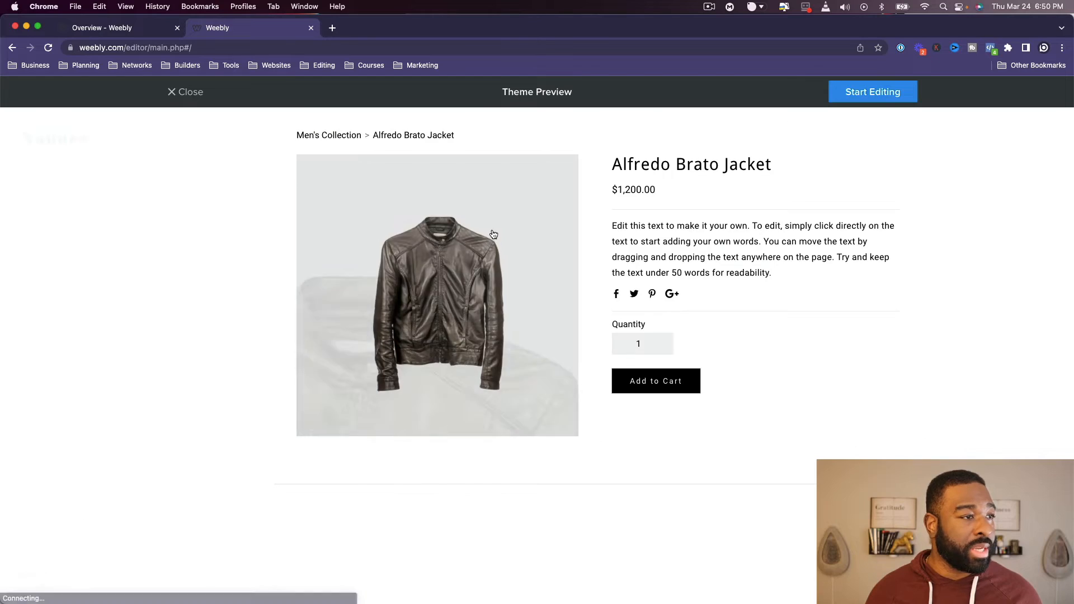
click(187, 93)
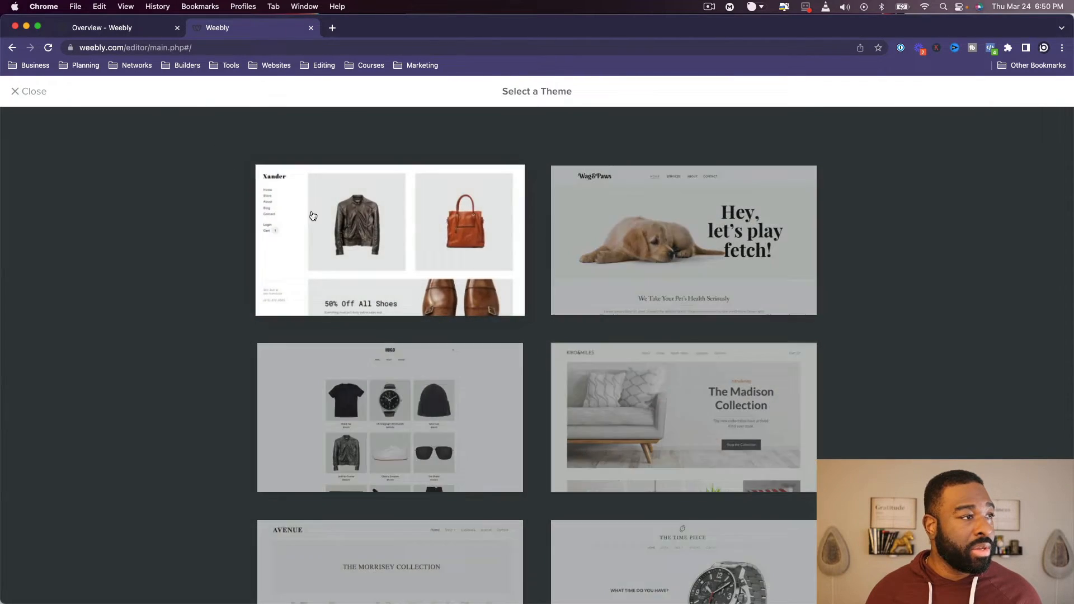
- Start editing the site with the first clothing store theme and dismiss the domain name selection
click(344, 206)
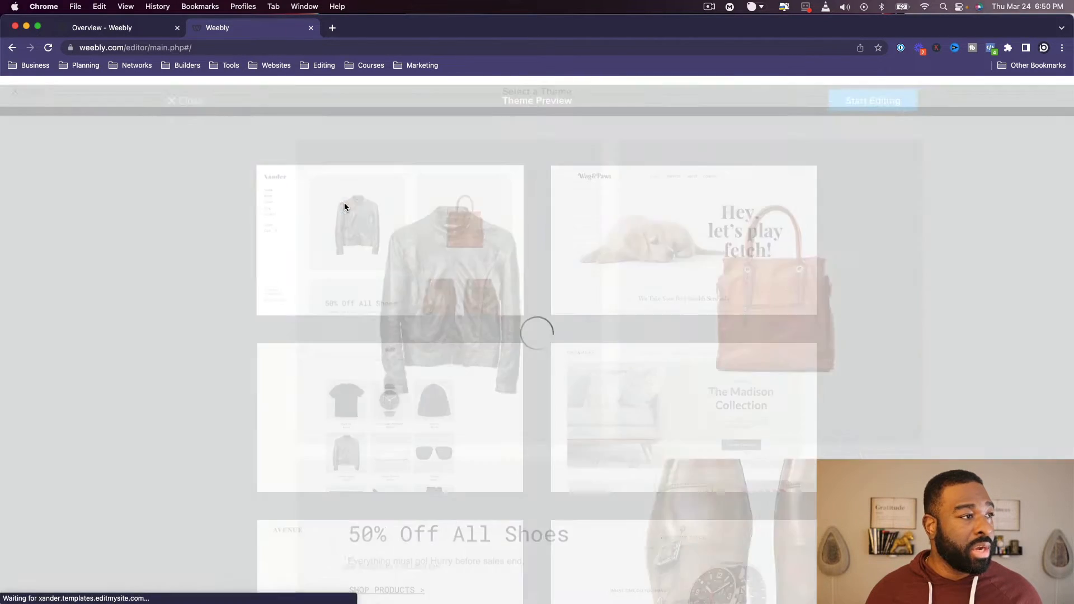
click(856, 96)
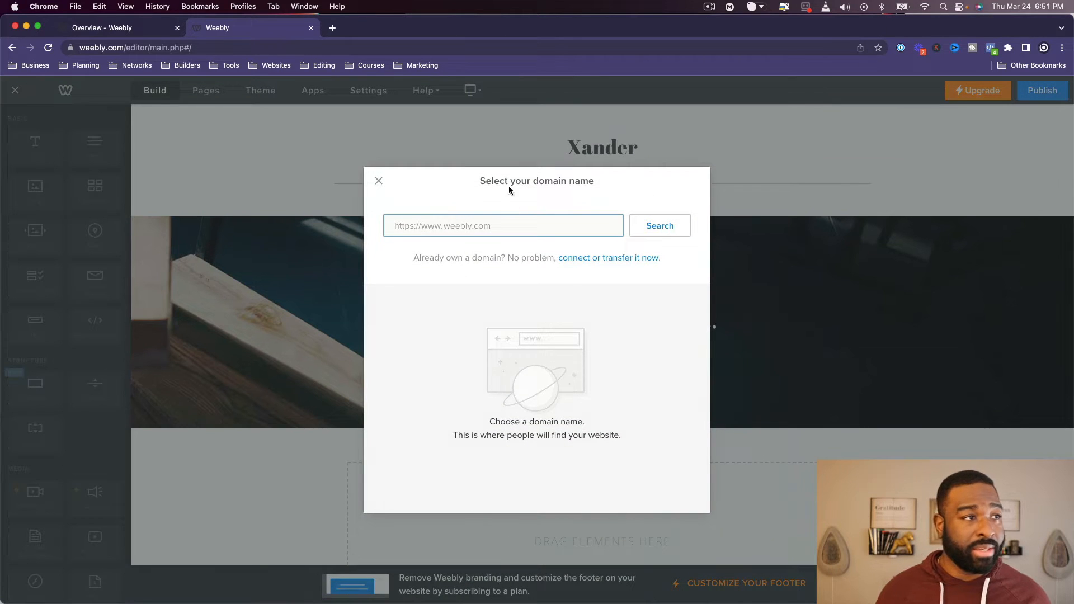
click(379, 180)
- Look through the home page's product and shoe sale sections and the elements available for building
scroll(504, 285, down, 10)
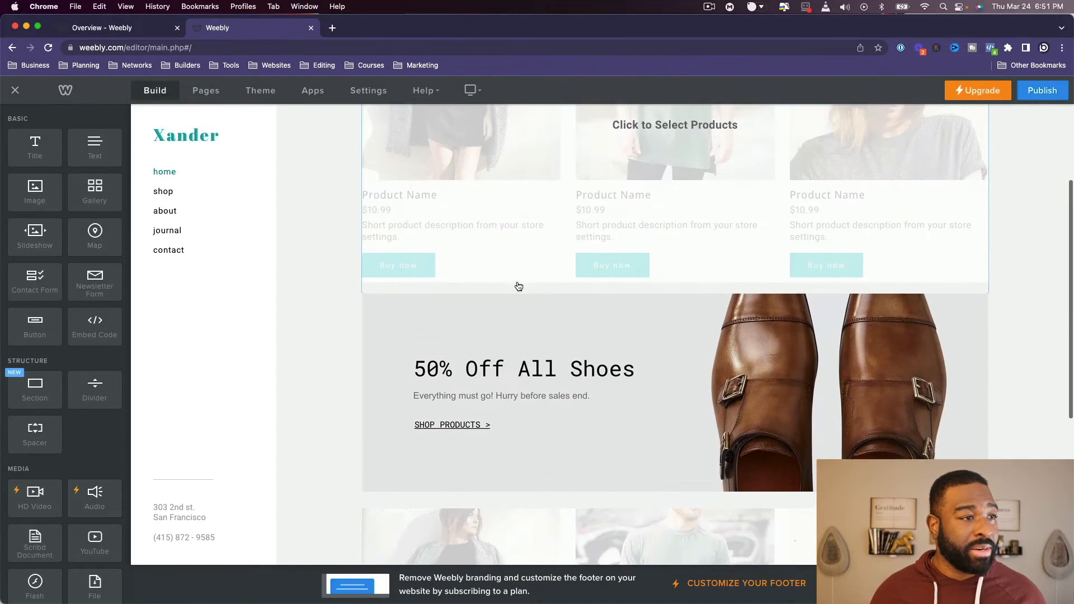
scroll(549, 293, down, 2)
scroll(548, 293, up, 8)
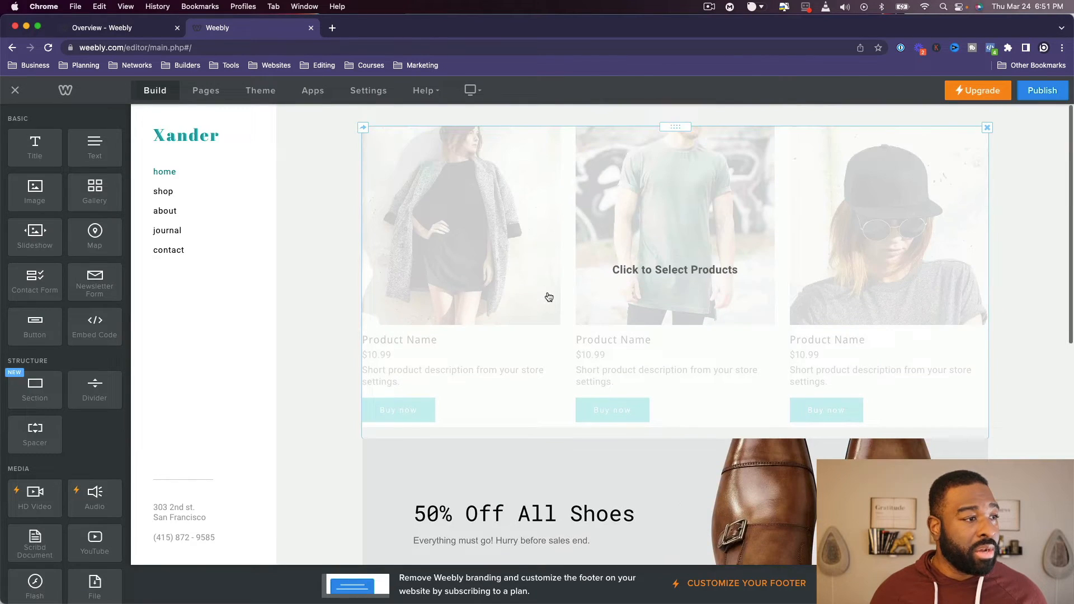
scroll(548, 293, down, 5)
scroll(549, 293, down, 1)
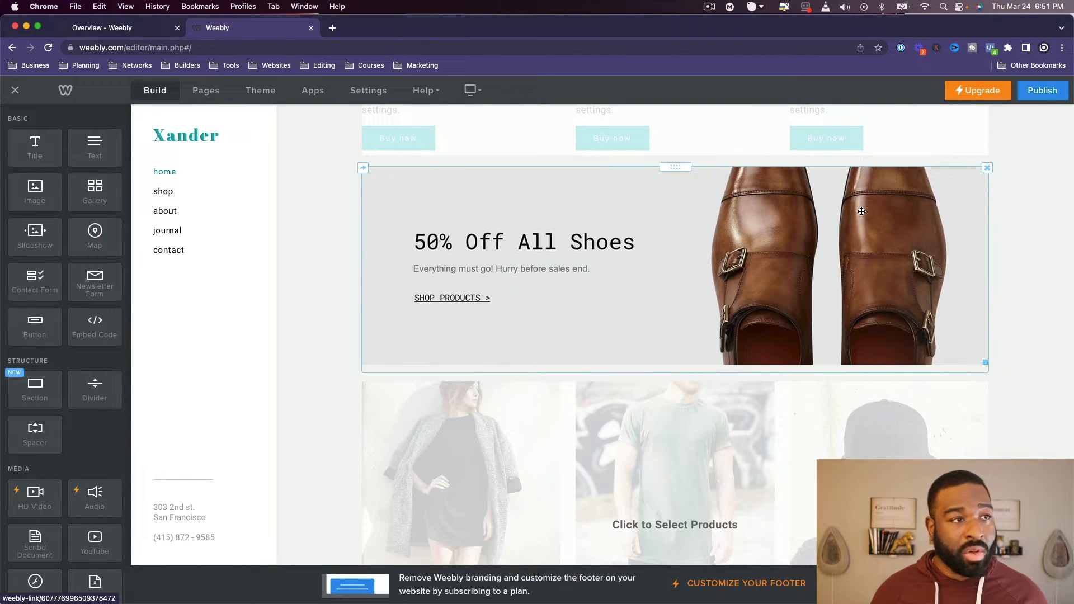
scroll(847, 225, down, 3)
scroll(846, 225, up, 8)
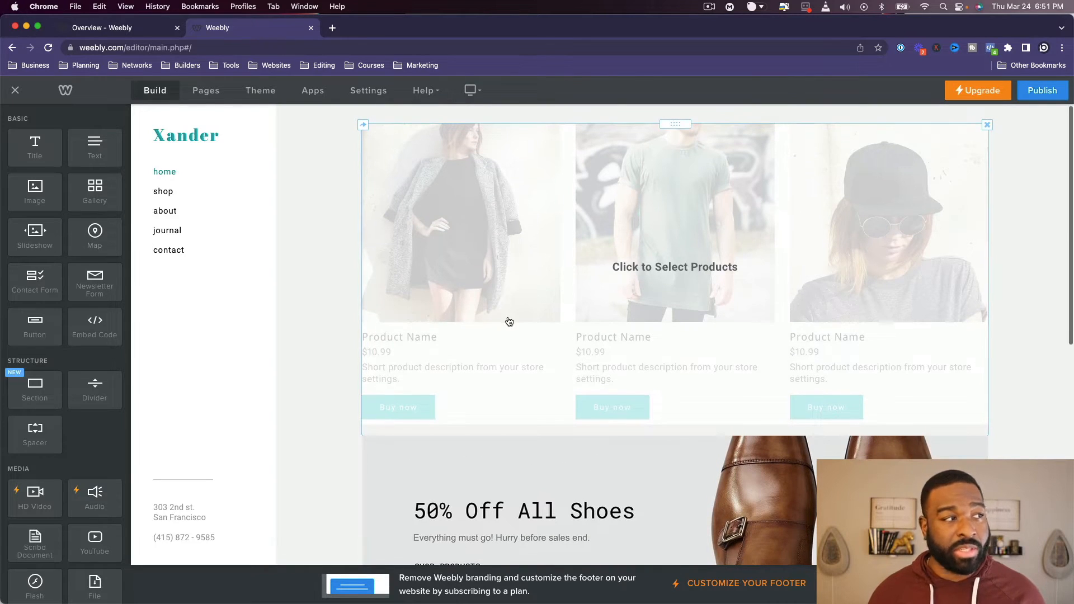
scroll(514, 317, down, 1)
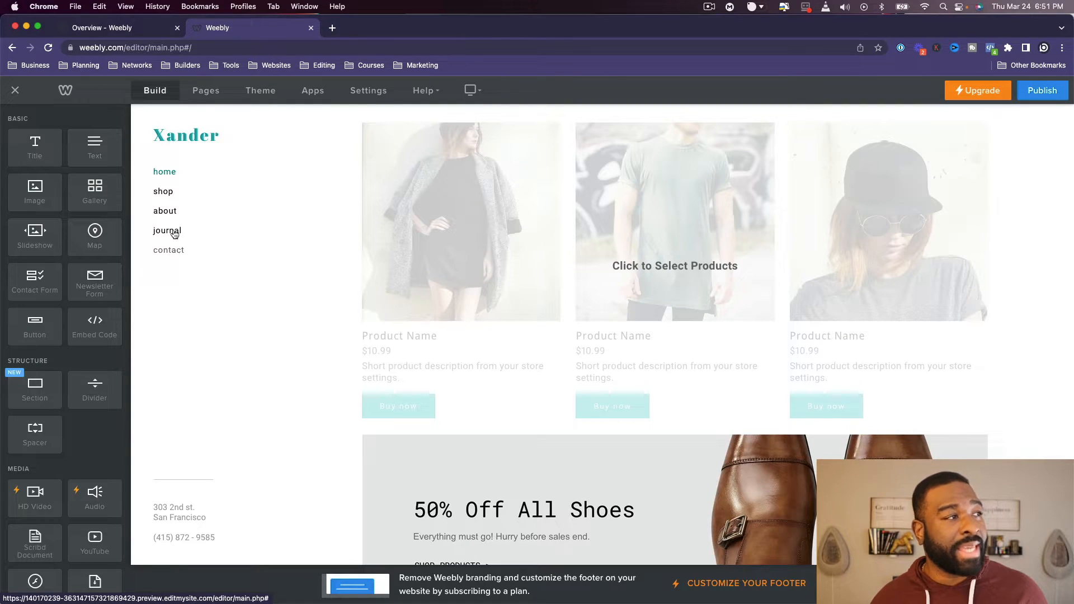
mouse_move(32, 151)
mouse_down()
mouse_move(246, 158)
mouse_move(35, 147)
mouse_up()
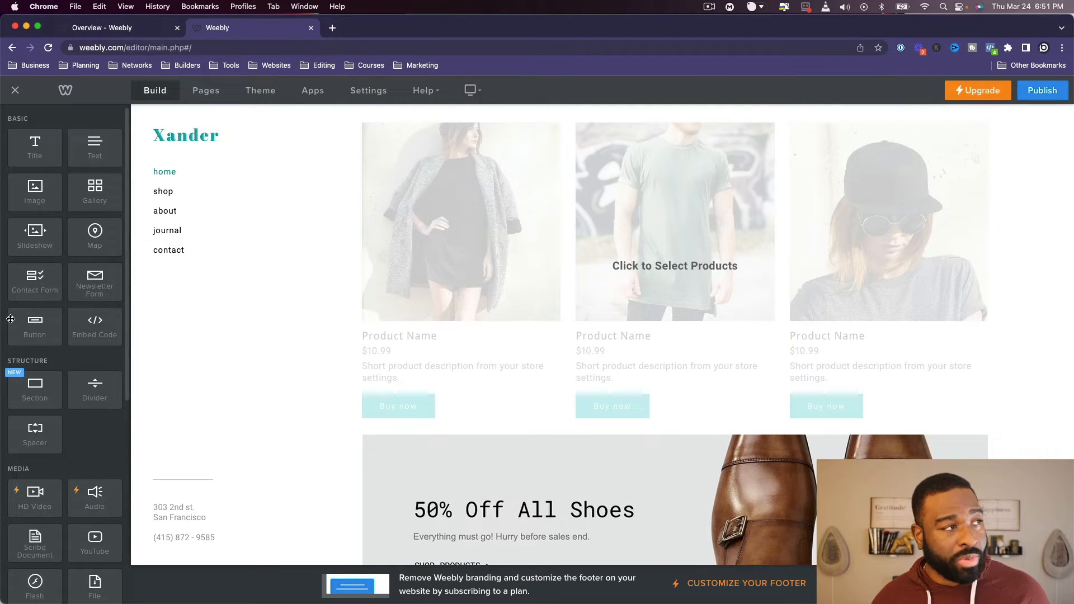
scroll(11, 320, down, 10)
scroll(19, 324, up, 10)
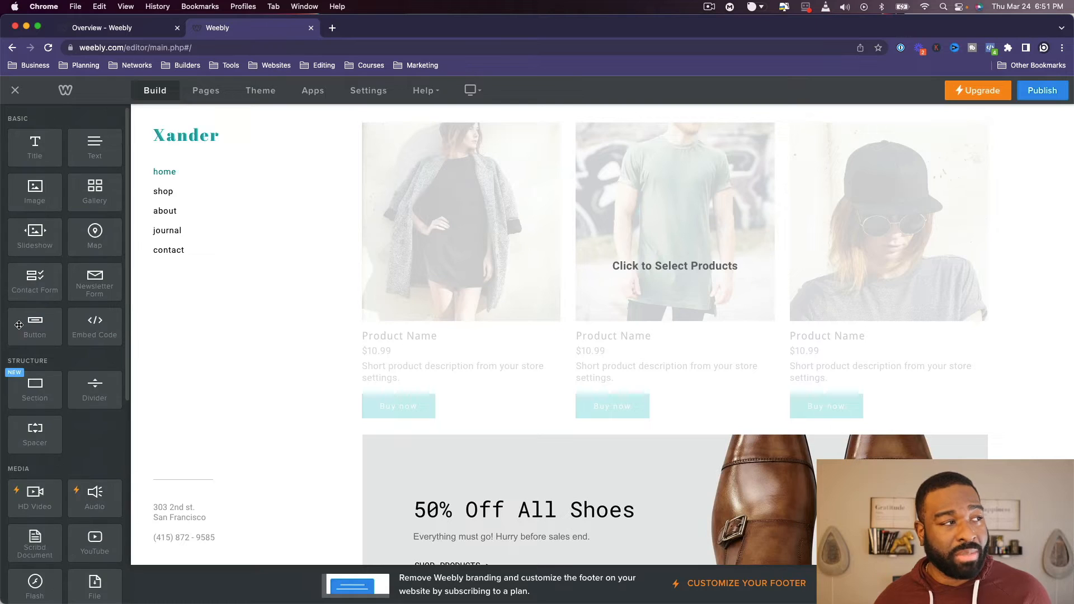
- Open the Shop page and set the light theme's accent color to black after trying grey
click(195, 93)
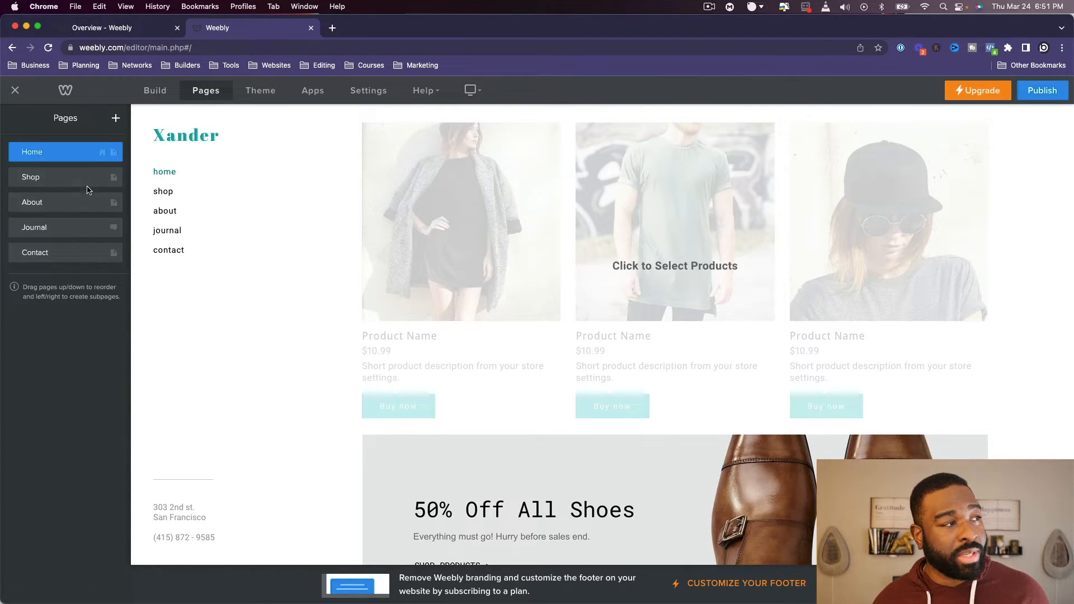
mouse_move(84, 185)
mouse_down()
mouse_move(74, 203)
mouse_move(88, 180)
mouse_up()
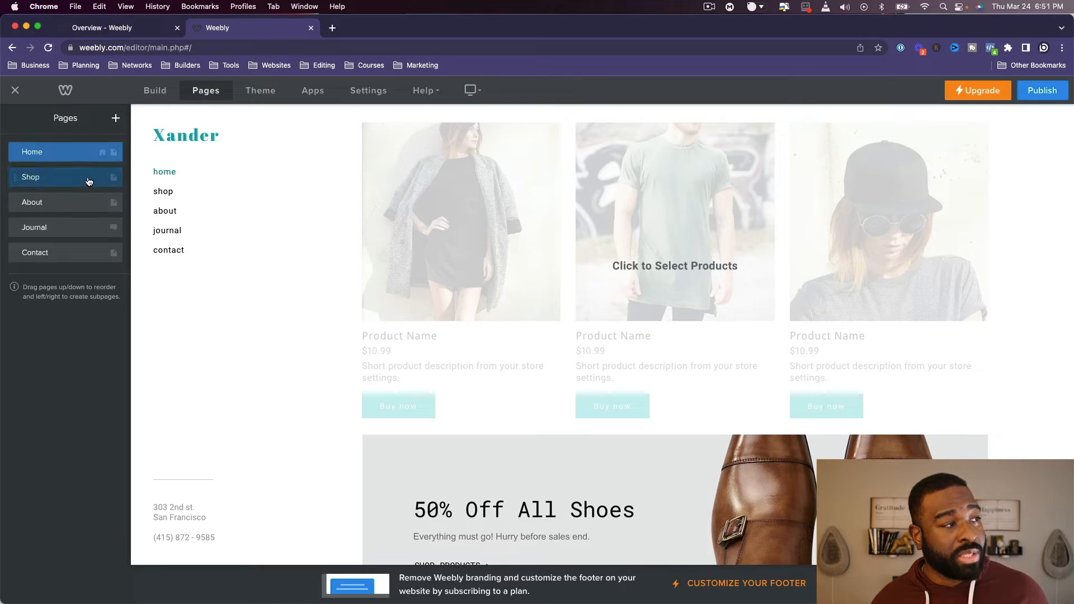
click(260, 90)
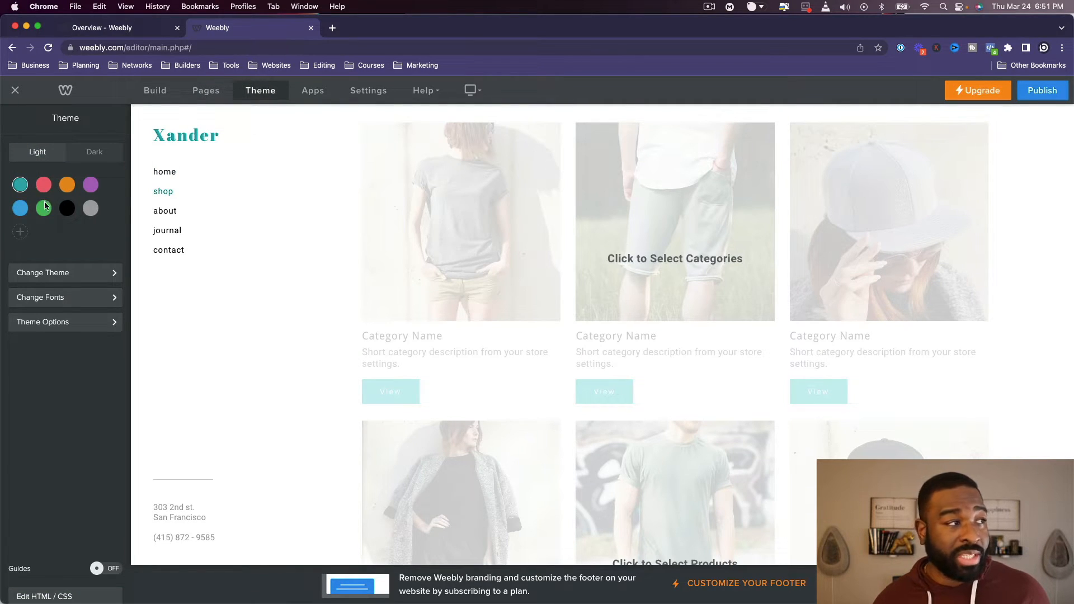
click(67, 211)
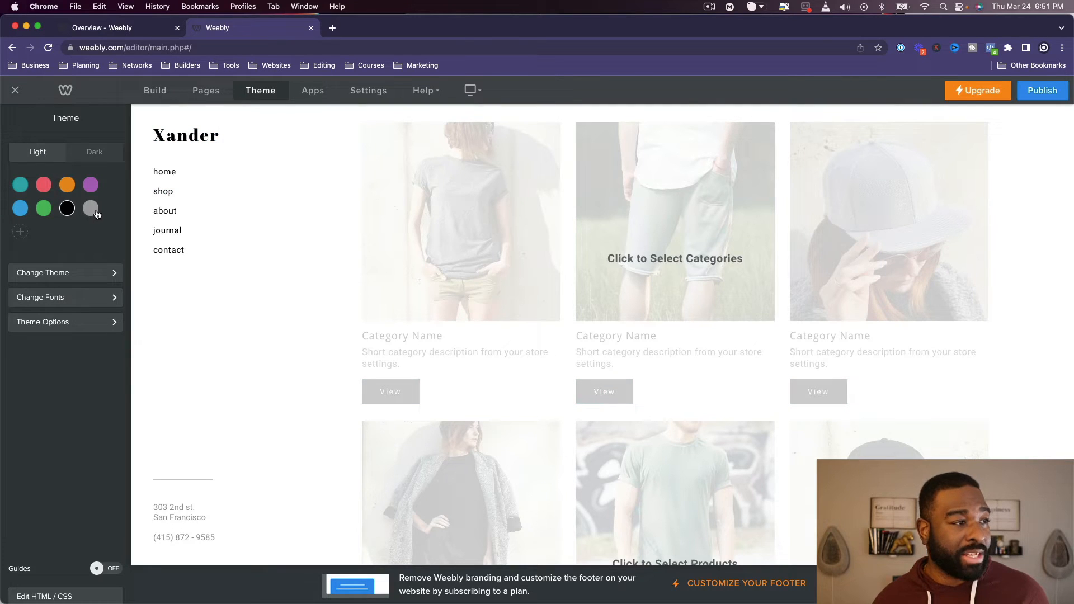
click(94, 212)
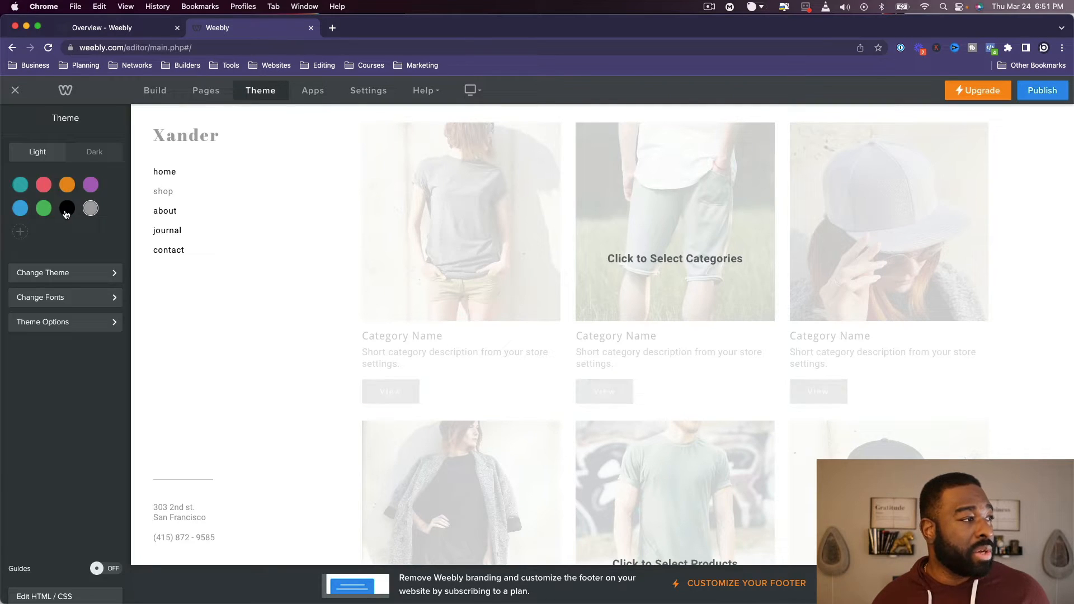
click(68, 212)
- Look through the site theme's gallery, font design options and theme options, and return to the main theme settings
click(52, 274)
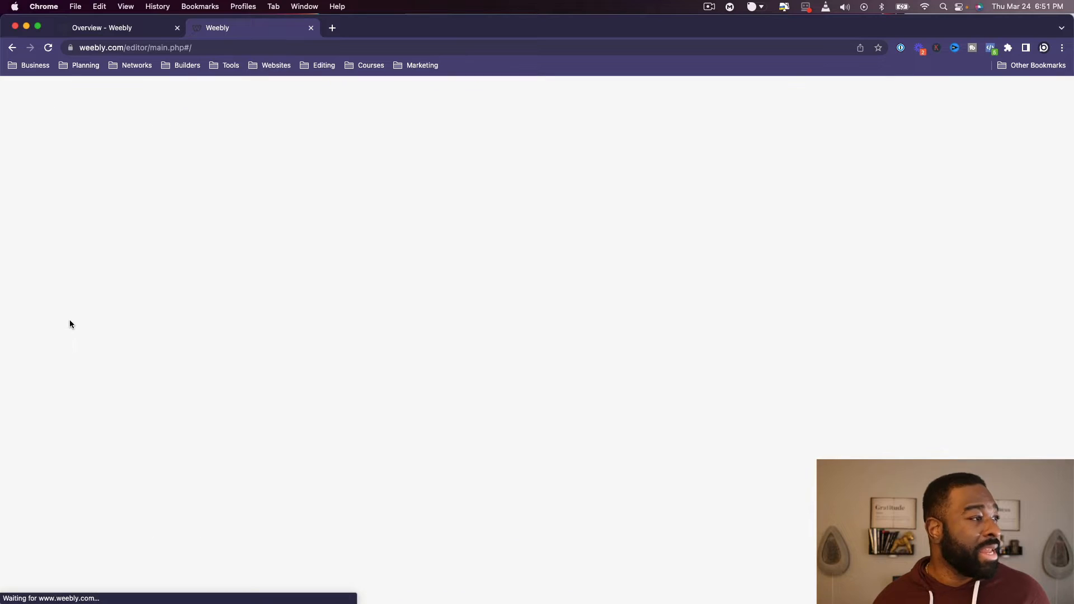
click(28, 93)
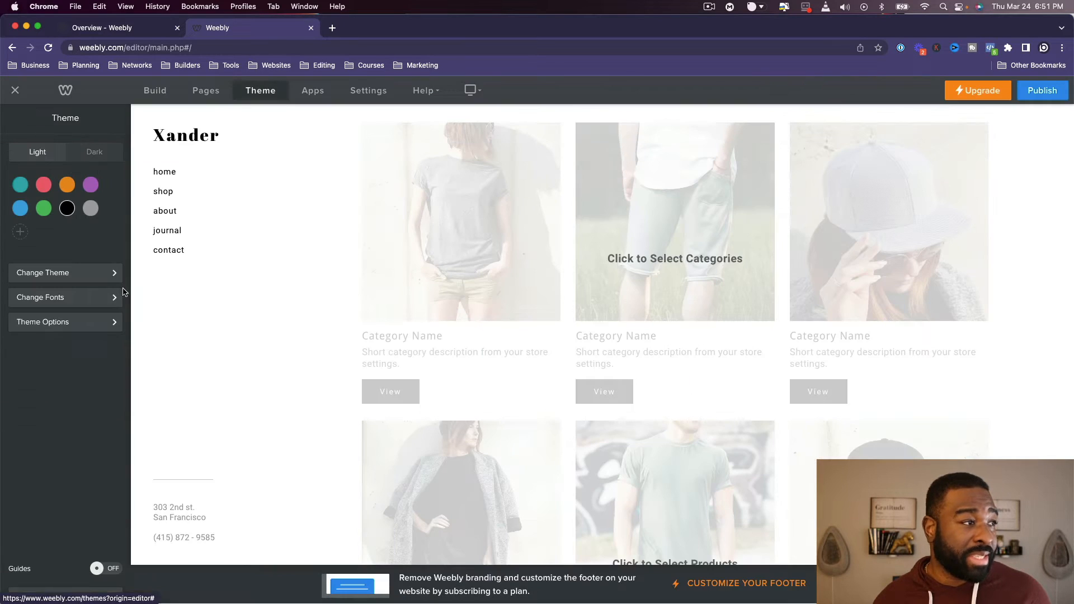
click(87, 299)
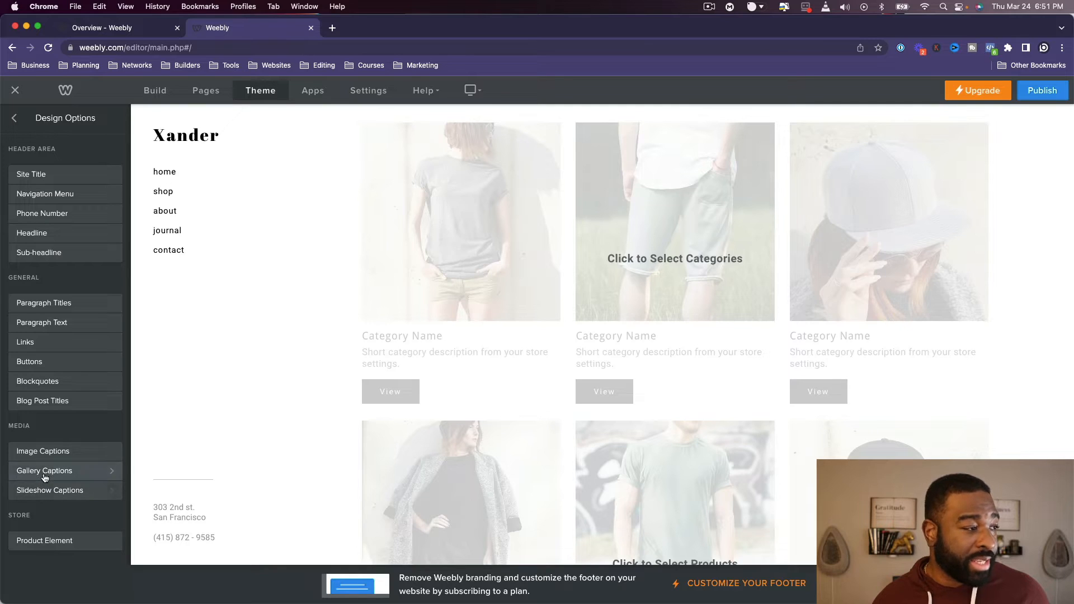
click(16, 117)
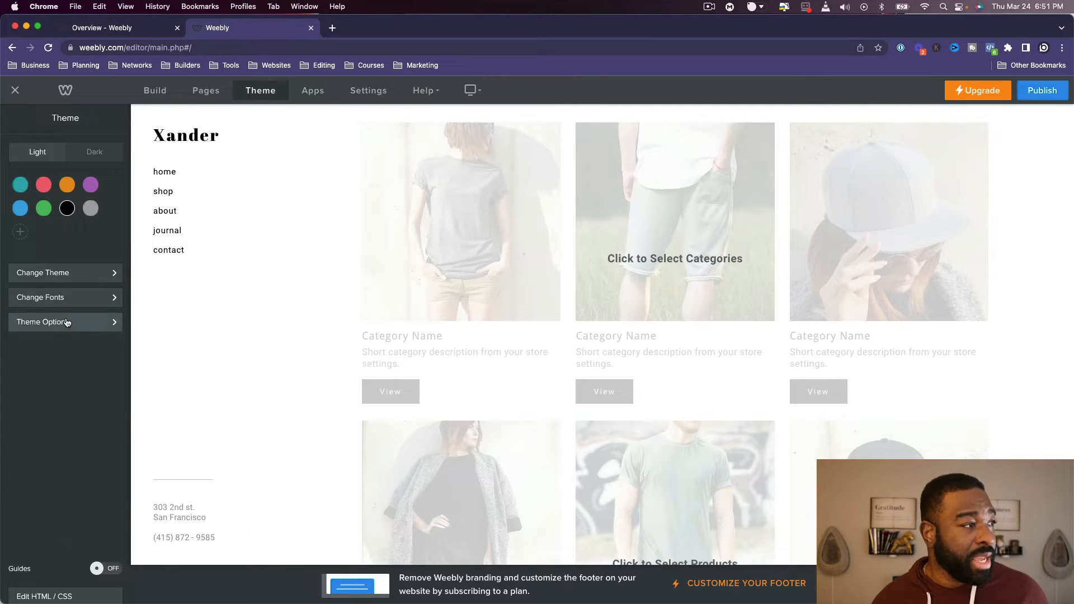
click(67, 322)
click(17, 120)
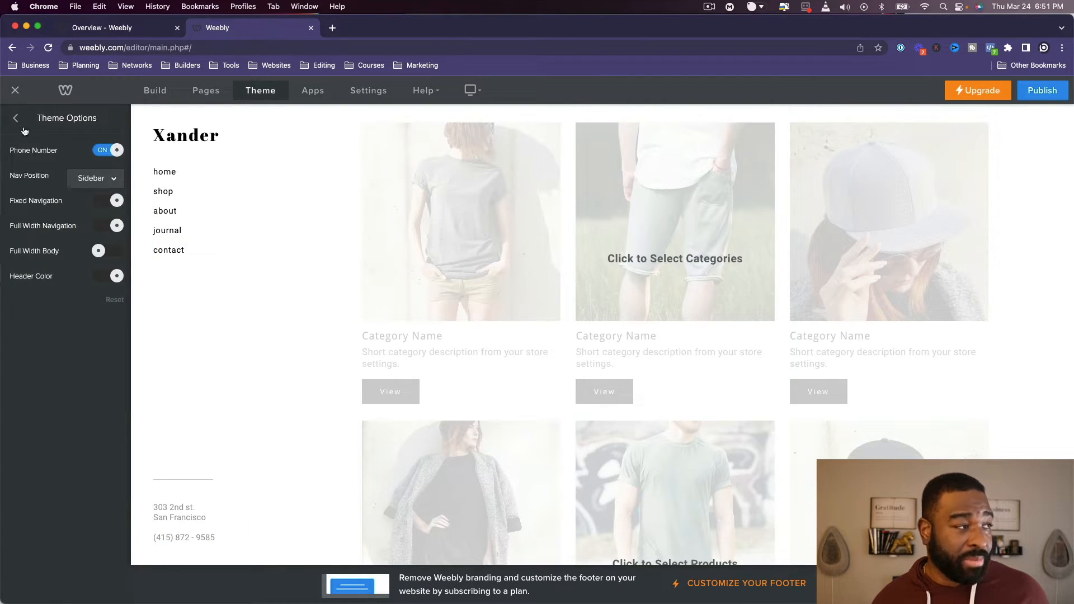
- Browse the App Center's featured collections, app categories and popular apps, and close it
click(330, 92)
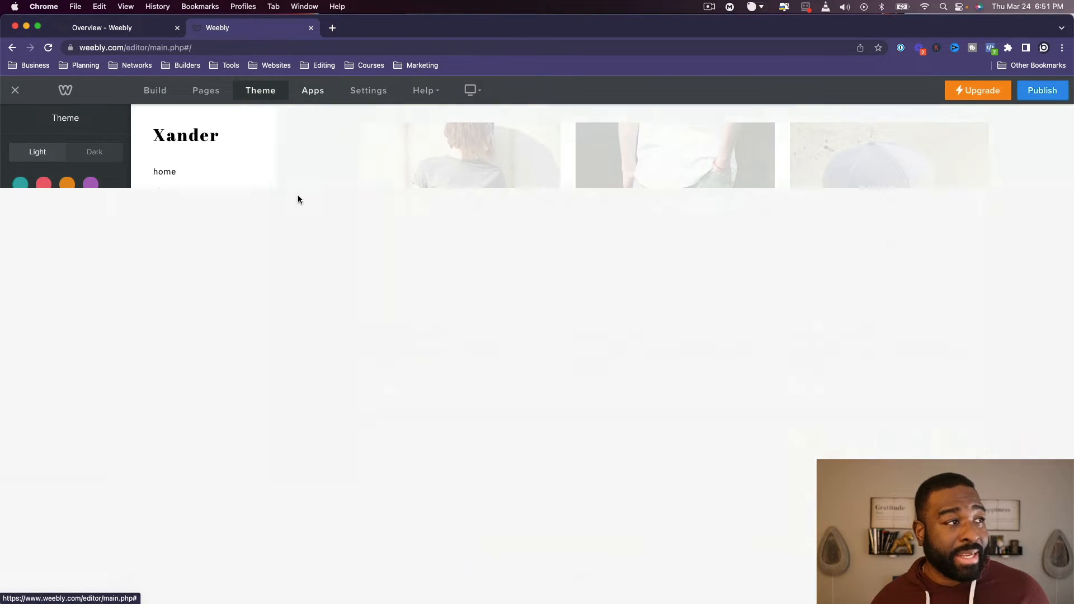
scroll(445, 326, down, 9)
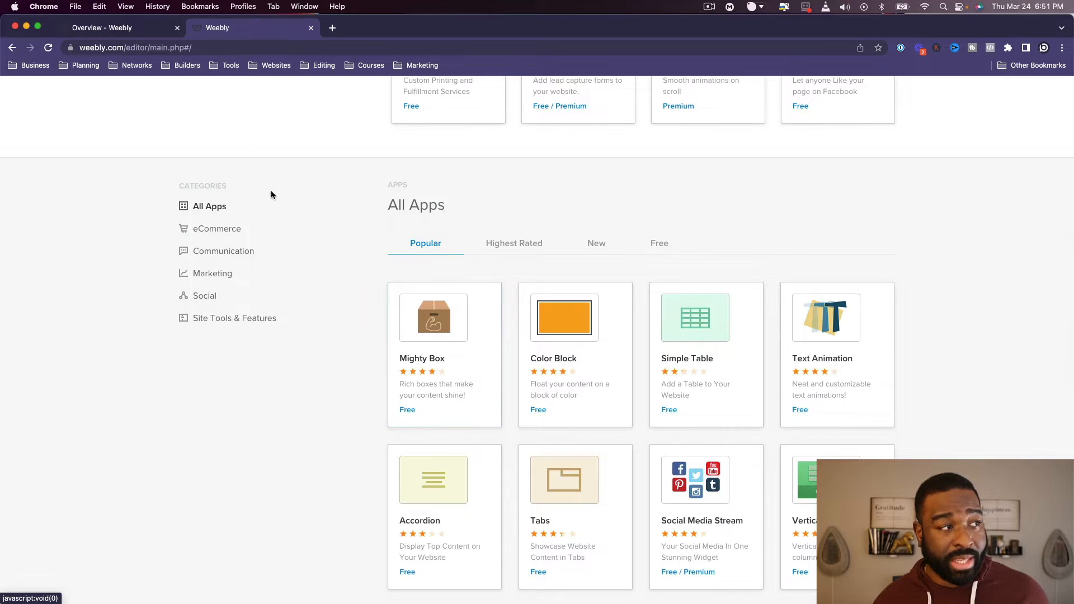
scroll(106, 120, up, 9)
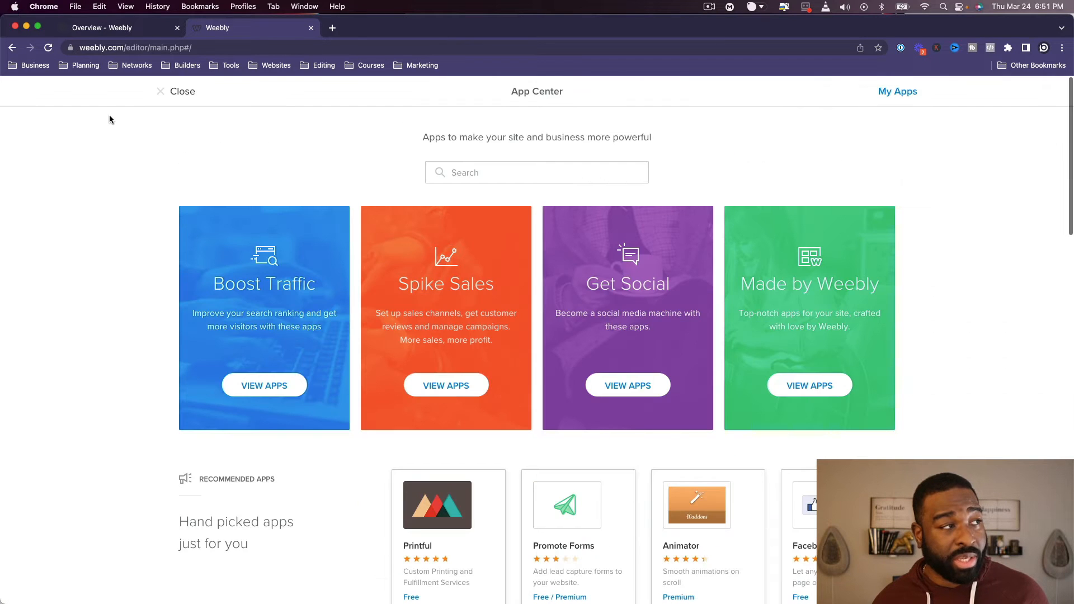
click(170, 91)
- Open the site's general settings, view the domain name selection for the site address, and close it
click(384, 91)
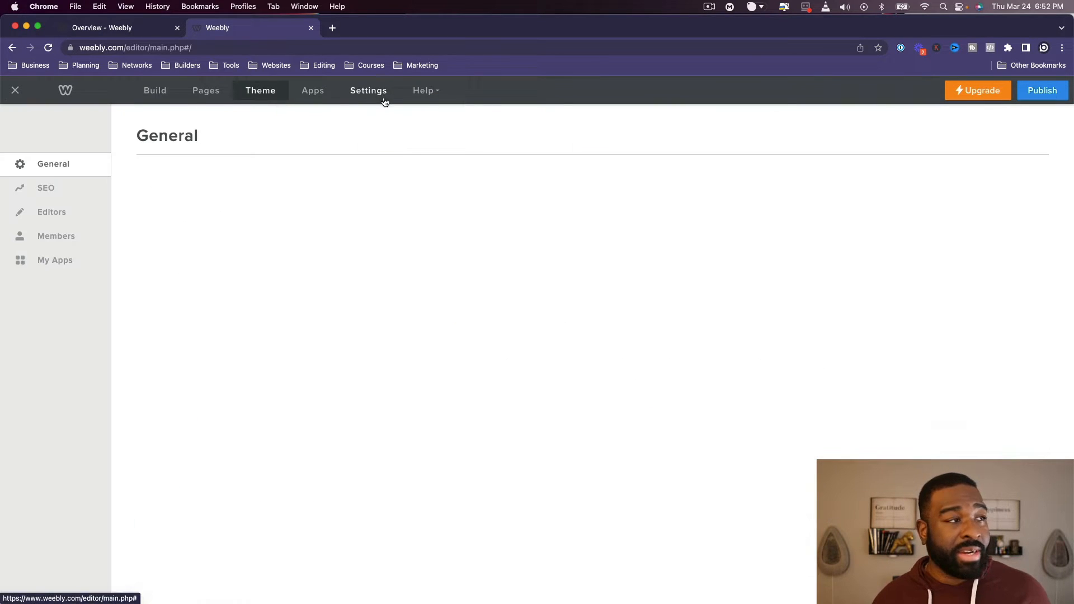
scroll(402, 274, down, 2)
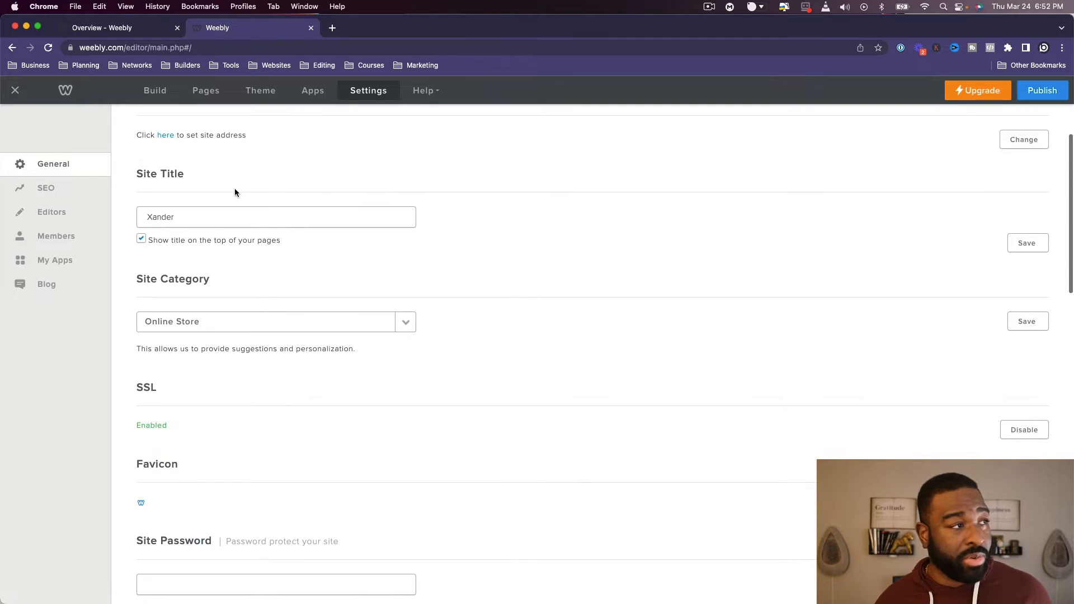
scroll(168, 142, up, 1)
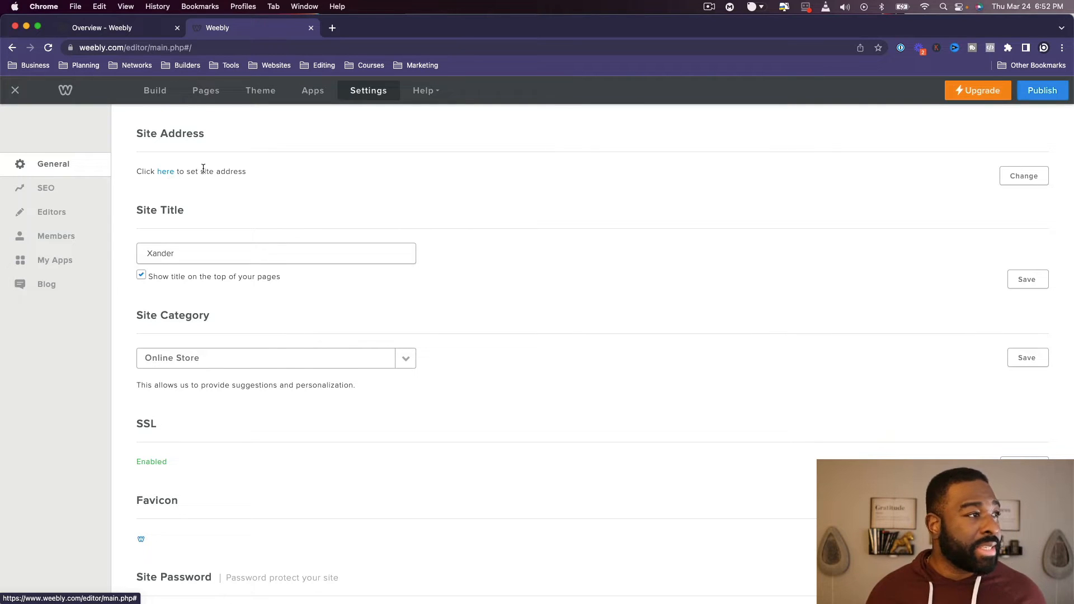
click(161, 175)
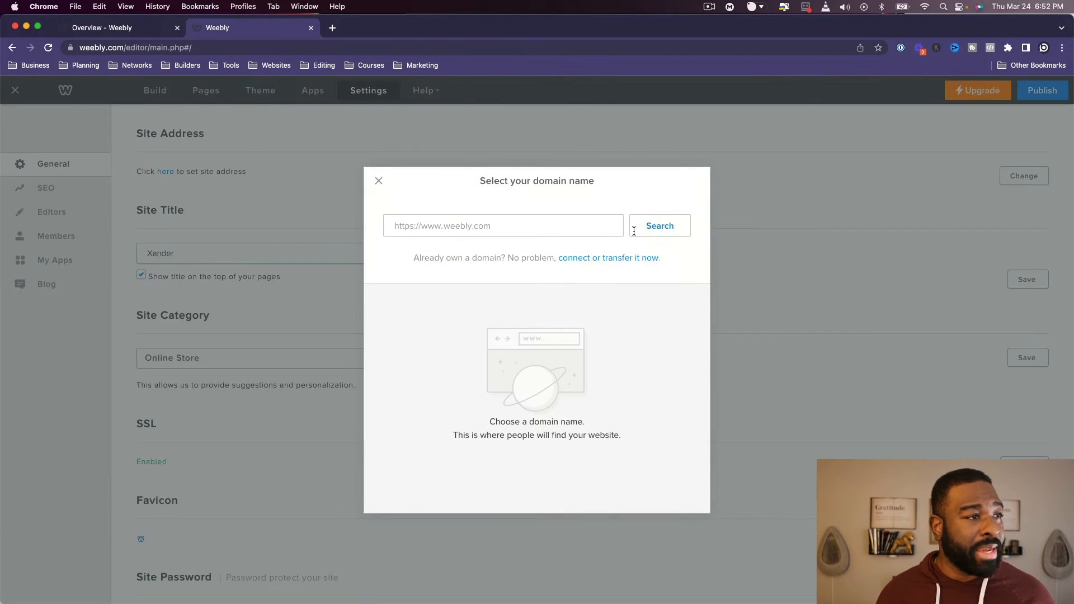
click(380, 182)
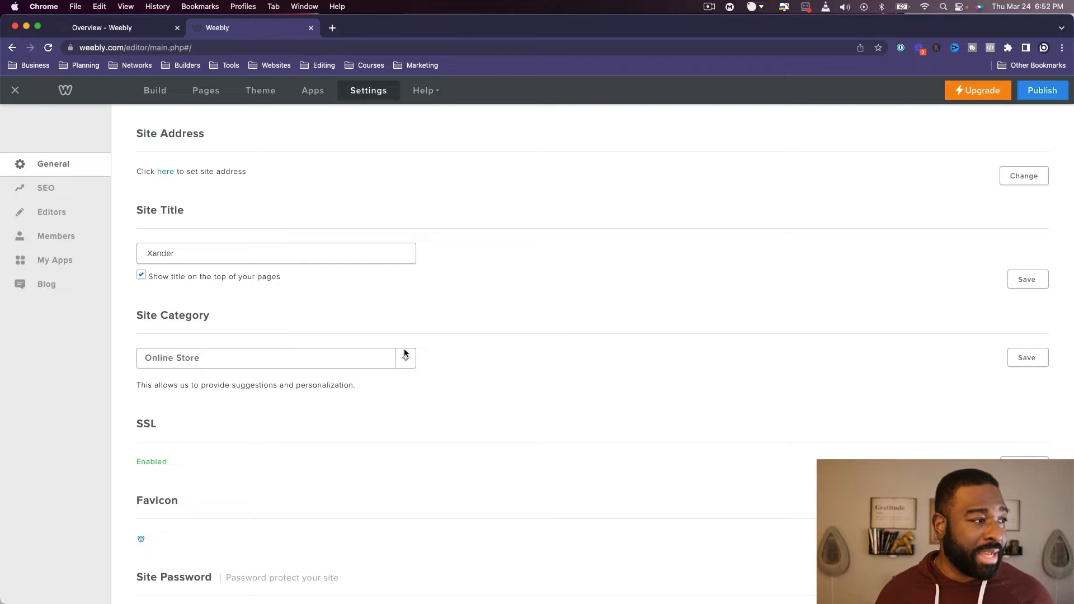
- Examine the site category choices and the remaining general settings, from SSL and site password down to the un-publish section
scroll(404, 352, down, 3)
click(406, 275)
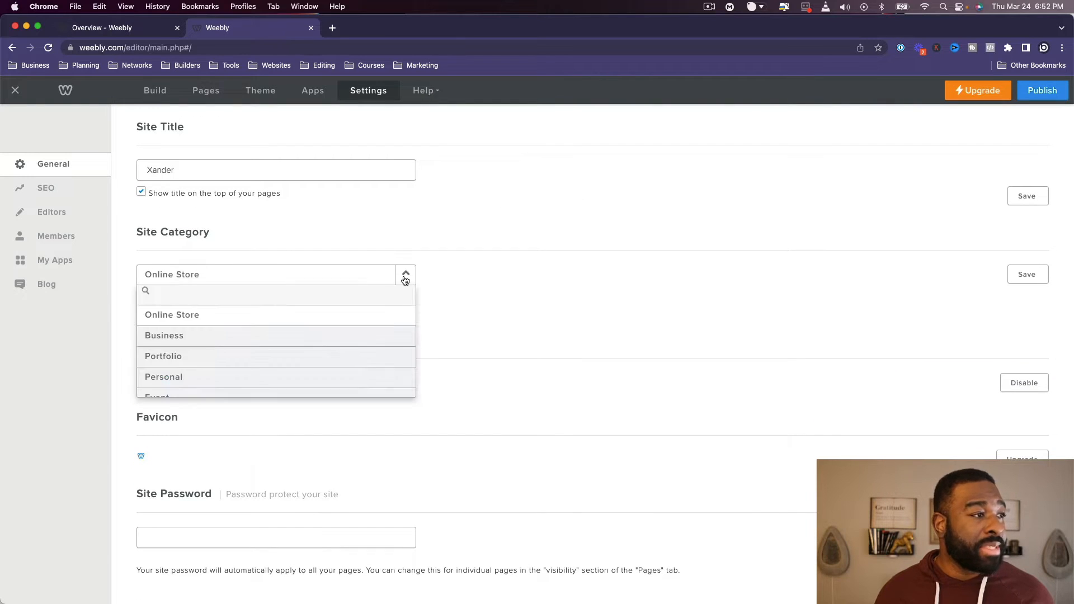
scroll(481, 287, down, 5)
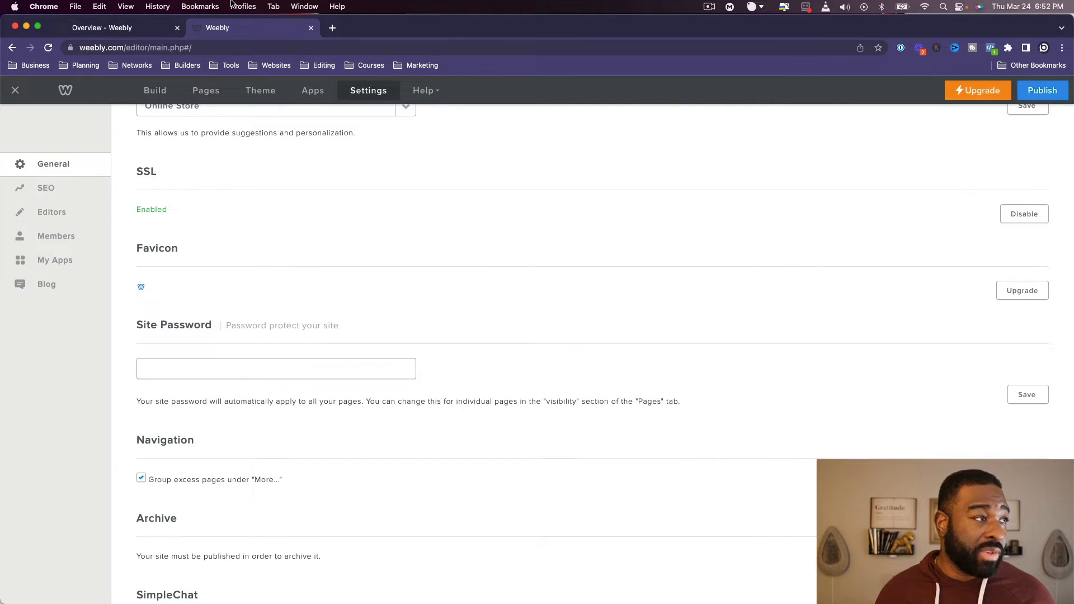
scroll(412, 419, down, 6)
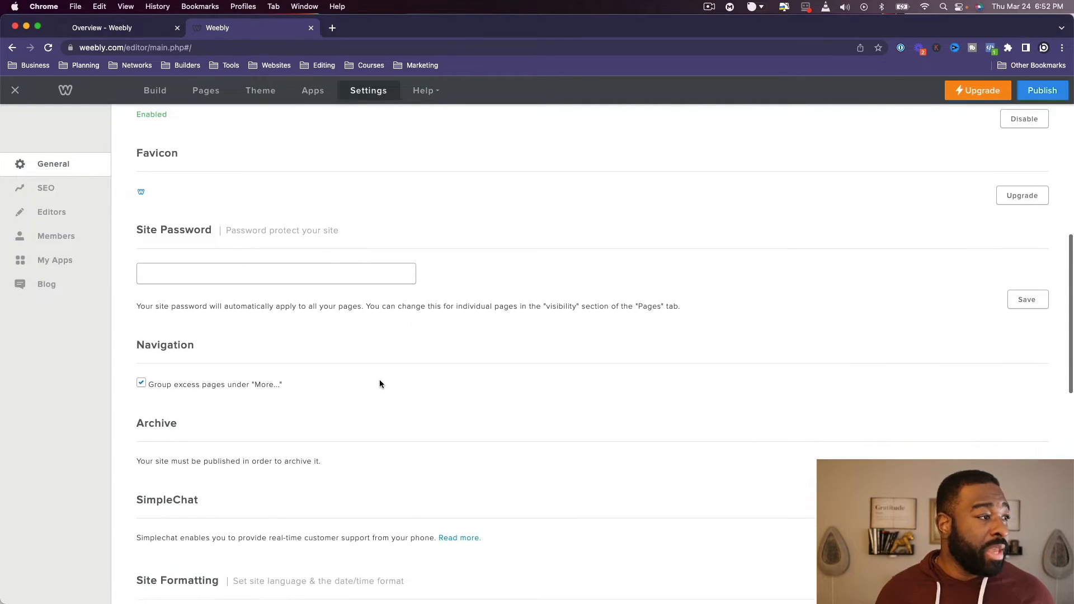
scroll(288, 258, down, 6)
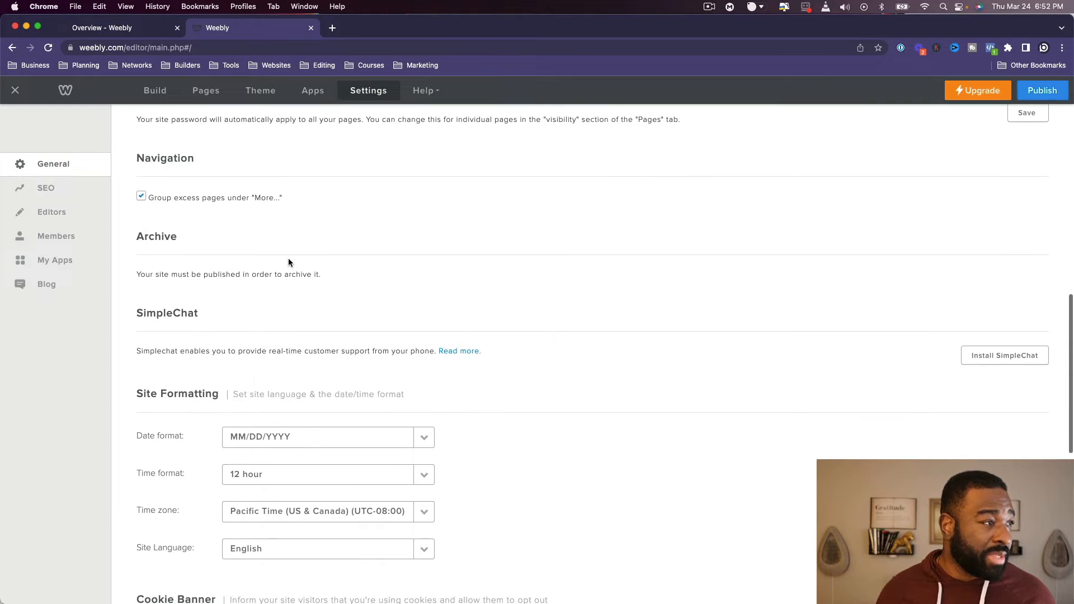
scroll(339, 364, down, 10)
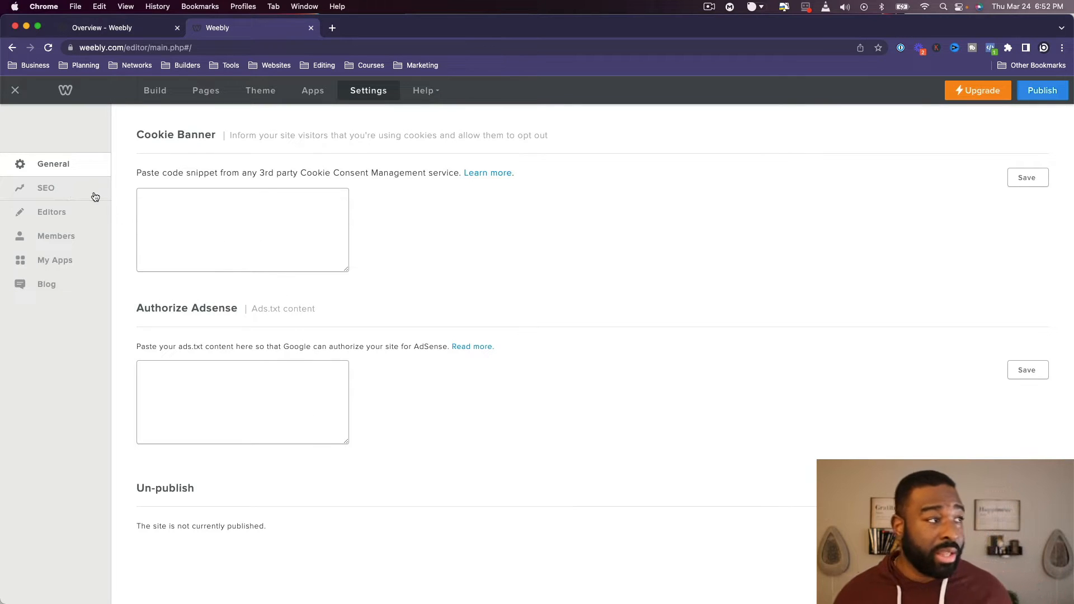
scroll(161, 271, up, 20)
- Review the site's SEO settings, including the description, meta keywords, footer and header code, and 301 redirects
click(65, 194)
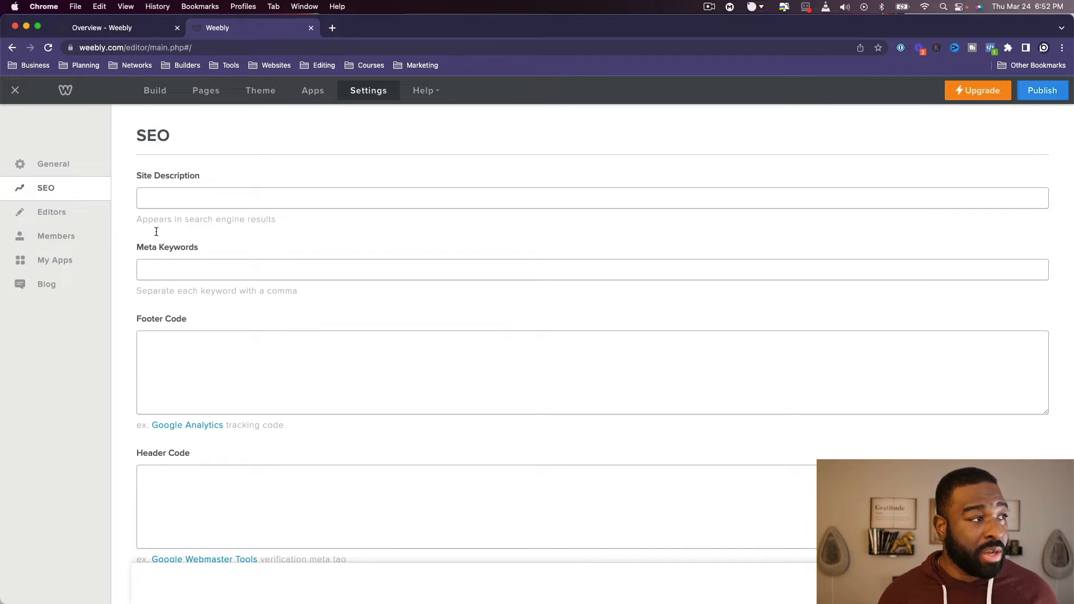
scroll(158, 252, down, 4)
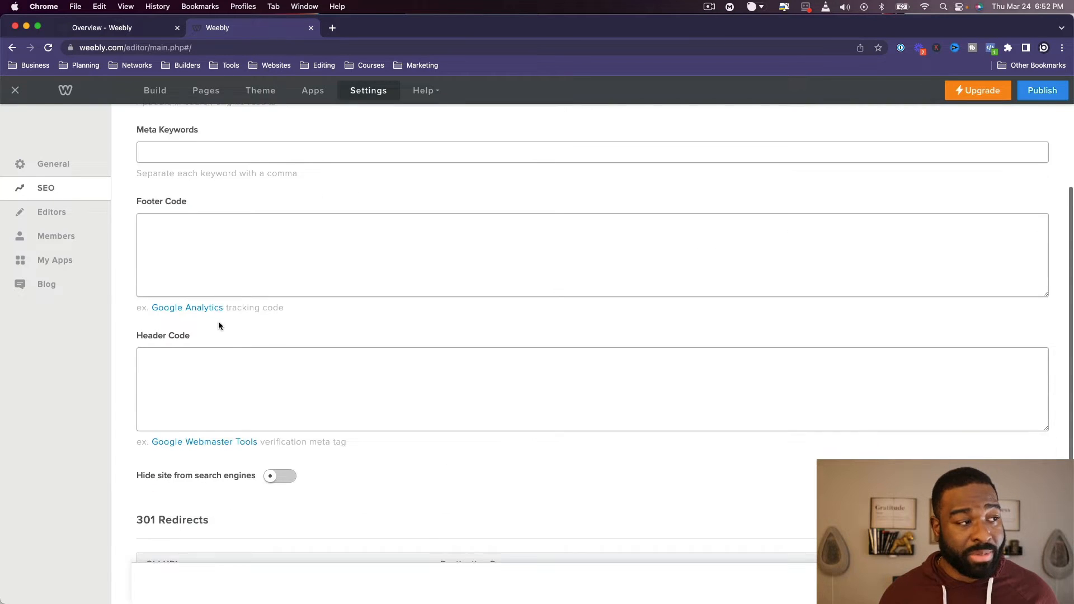
scroll(218, 323, down, 3)
scroll(219, 321, up, 6)
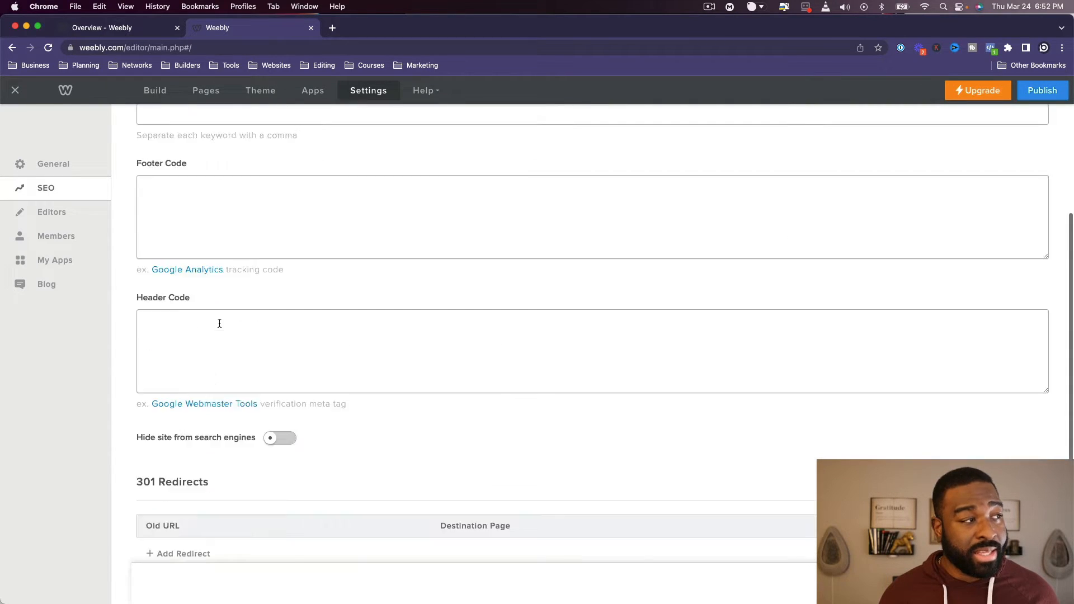
- Examine the site's editors, members and groups, and installed apps settings
click(66, 211)
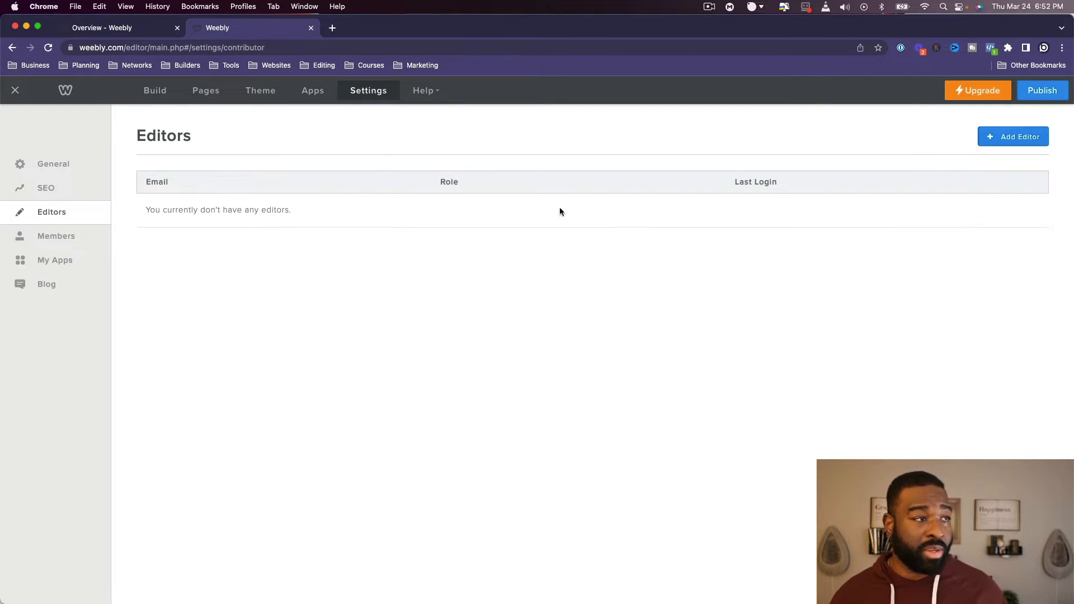
click(44, 240)
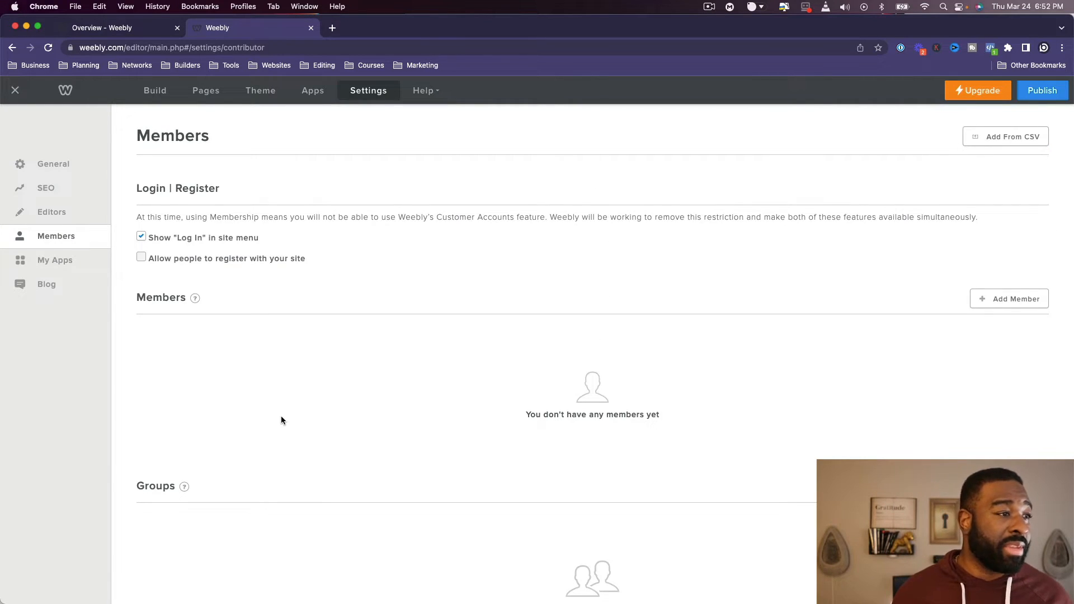
scroll(282, 417, down, 3)
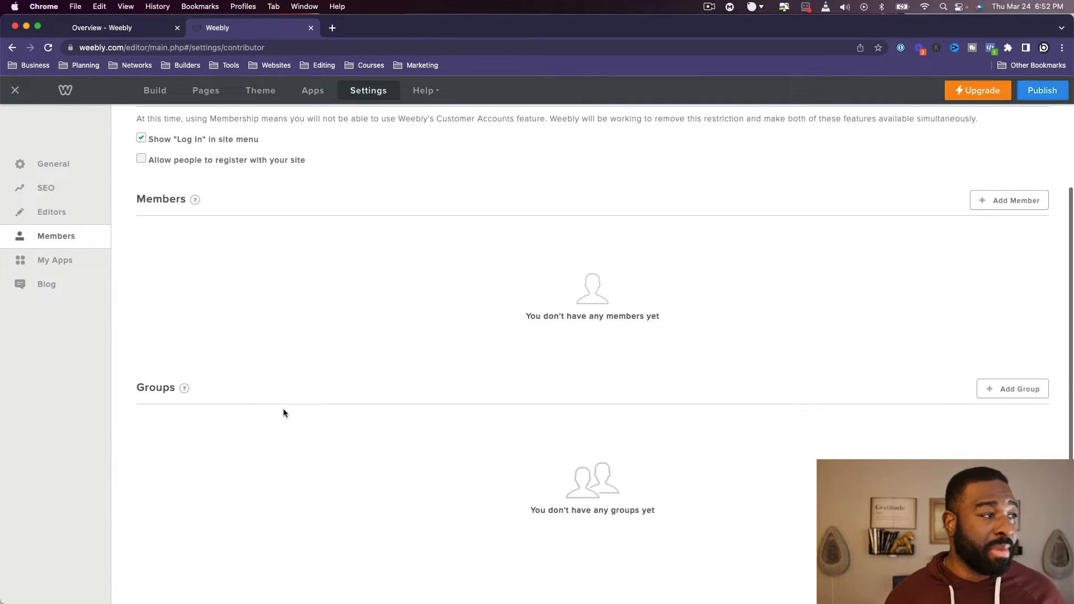
click(42, 261)
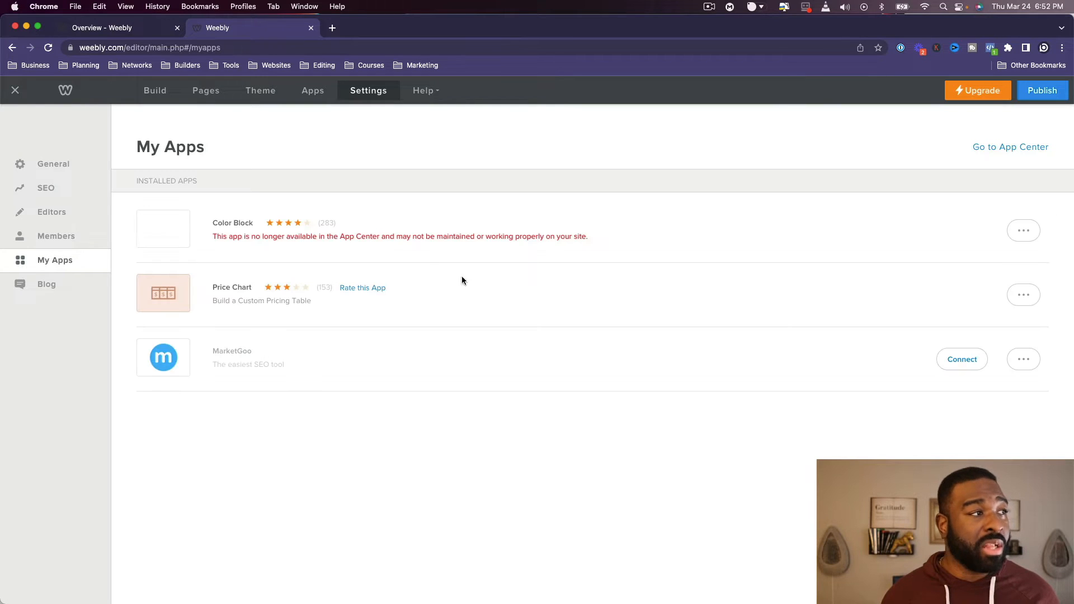
- Look through the Journal blog's general and comment settings, and check the available help options
click(41, 288)
scroll(467, 488, down, 5)
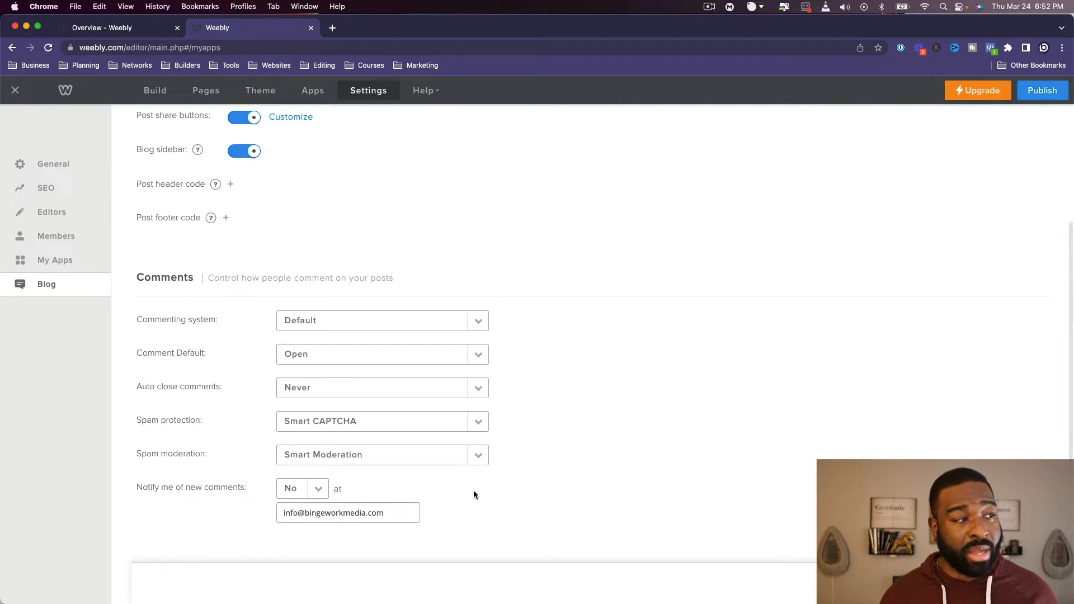
scroll(473, 490, up, 5)
click(423, 95)
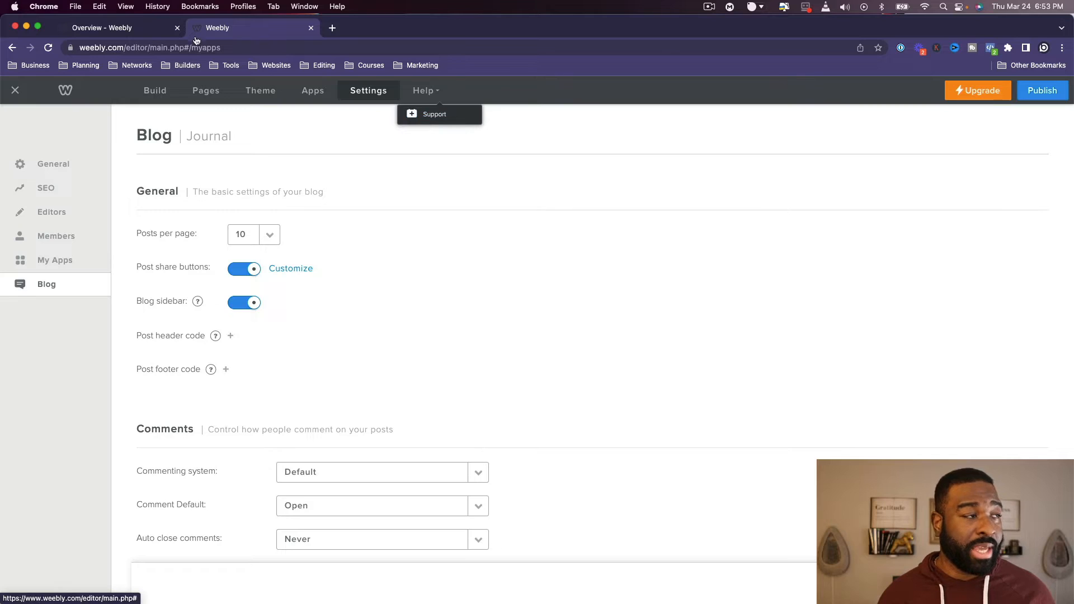
- Return to building the site and look over the Shop page's category and product sections
click(153, 94)
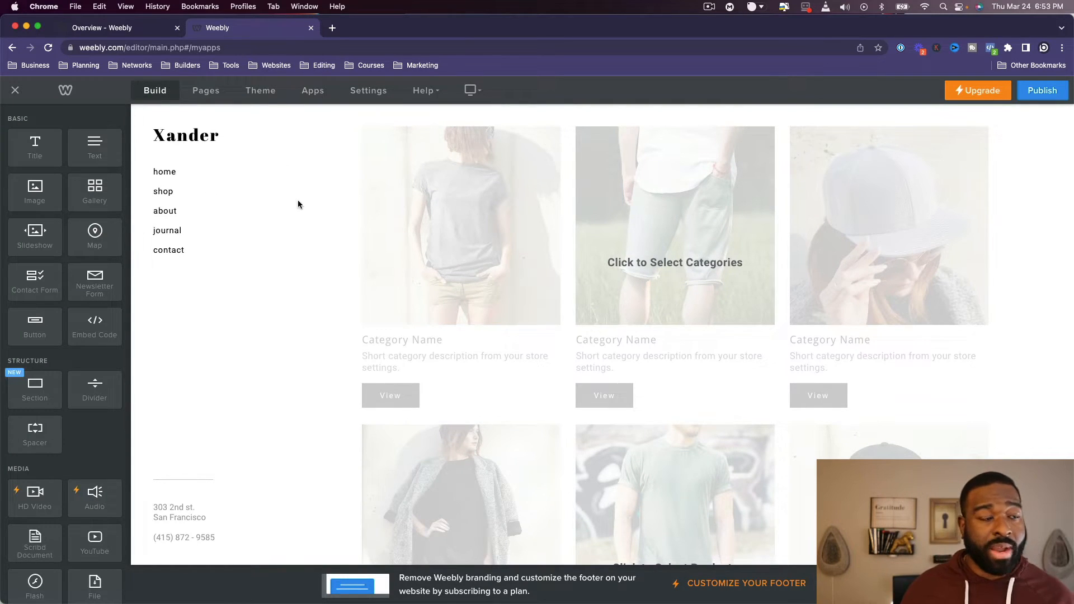
scroll(627, 364, down, 3)
scroll(616, 395, up, 3)
scroll(624, 389, down, 3)
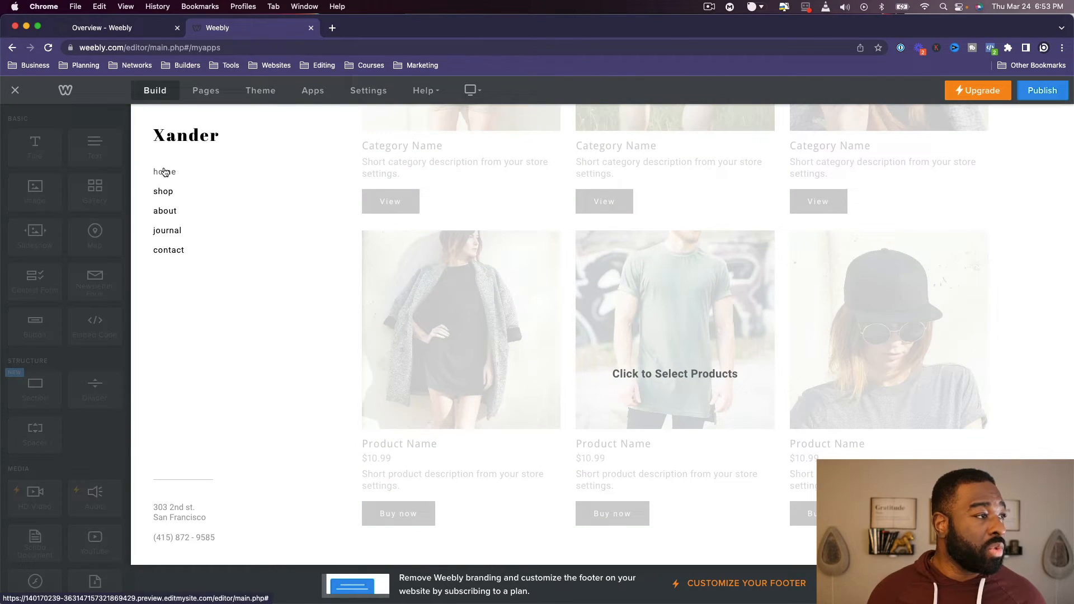
- Open the home page and examine its product sections and the 50% Off All Shoes banner
scroll(295, 211, down, 5)
scroll(383, 262, up, 3)
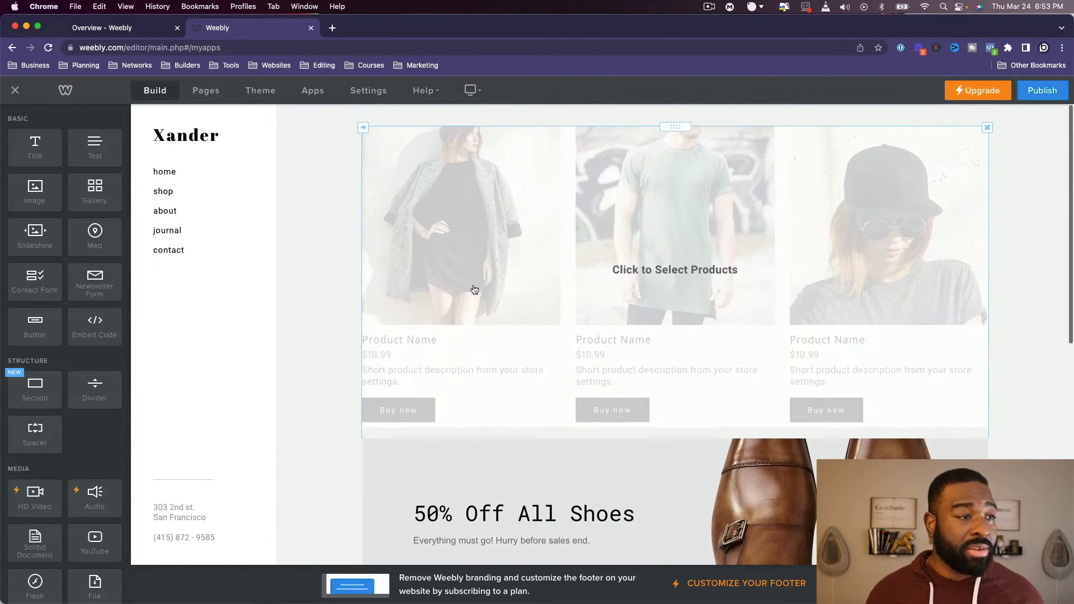
scroll(692, 349, down, 6)
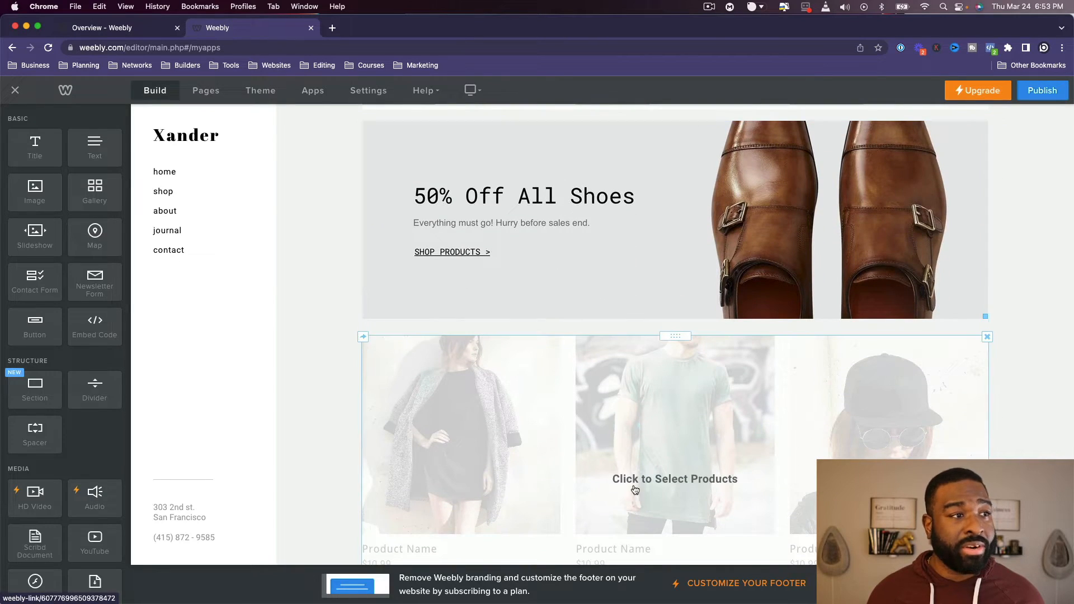
scroll(636, 490, down, 2)
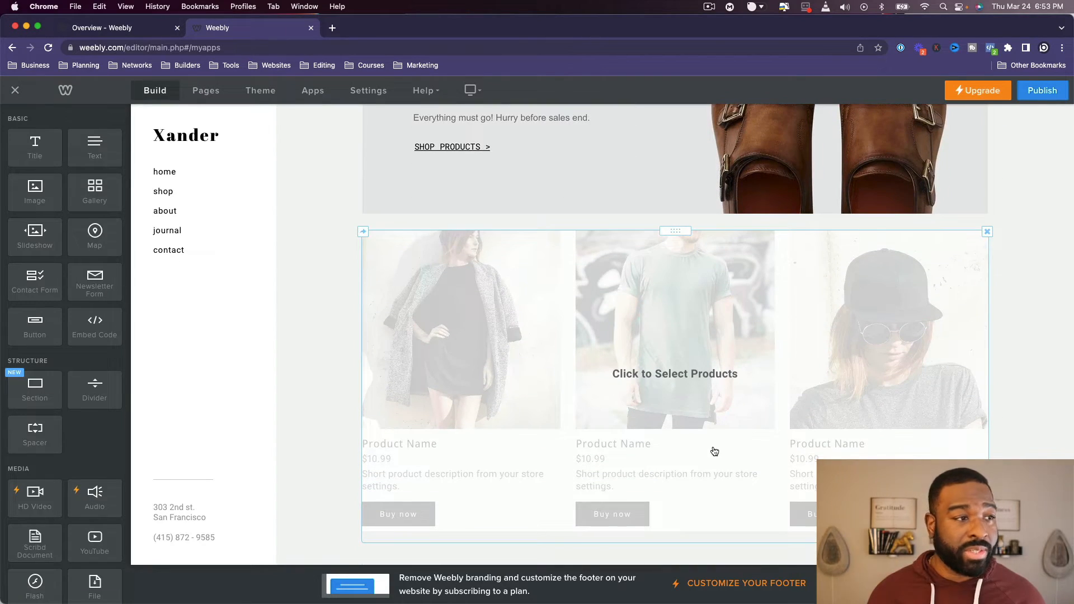
scroll(716, 452, down, 4)
scroll(715, 452, up, 2)
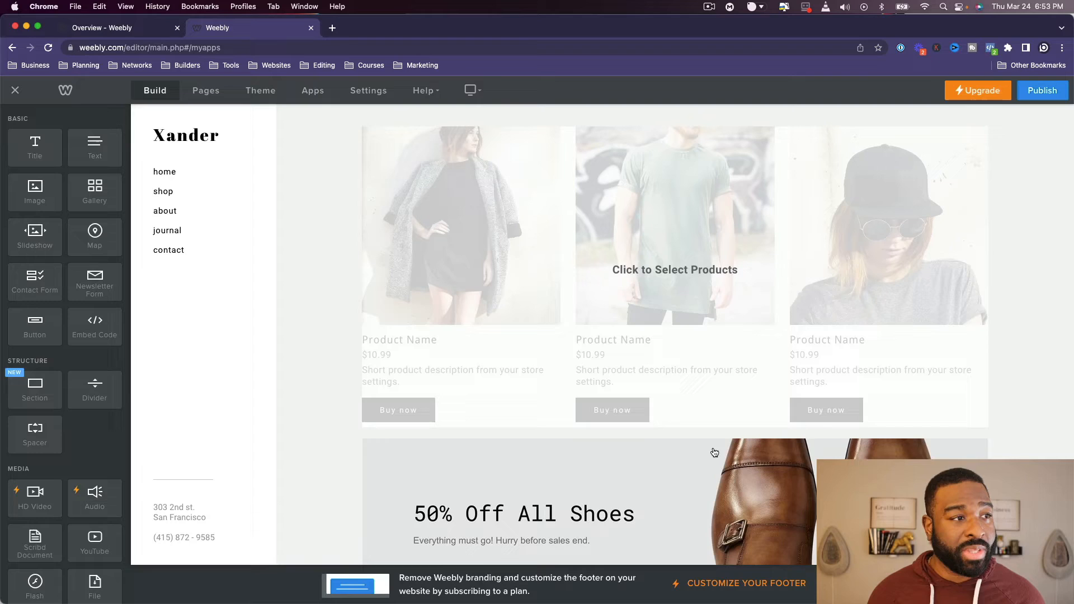
- View the product selection for the home page's upper product section and cancel it without selecting any products
click(658, 313)
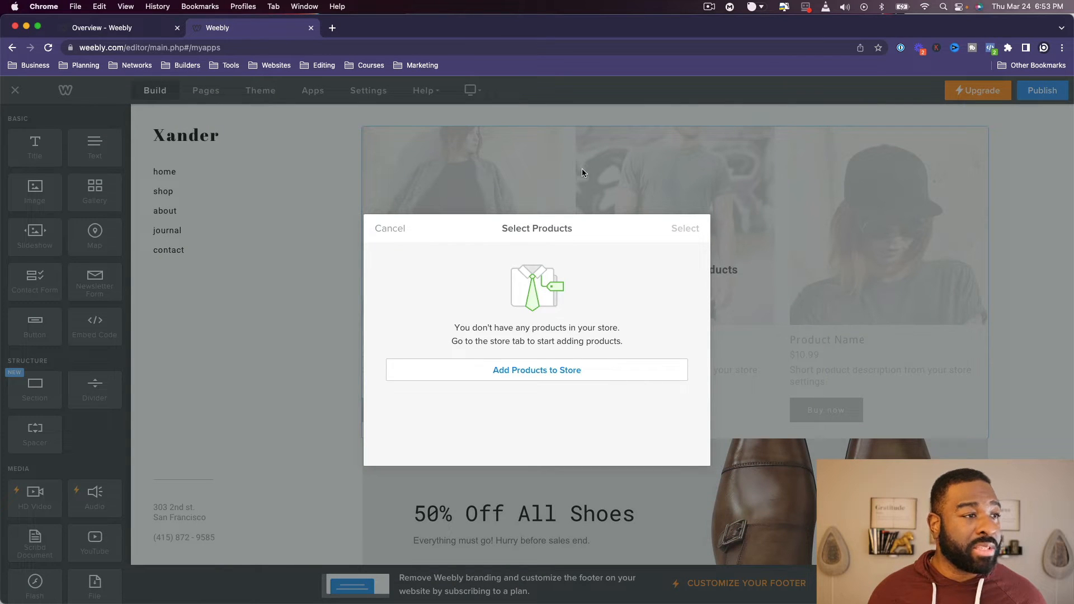
click(391, 229)
scroll(482, 402, down, 8)
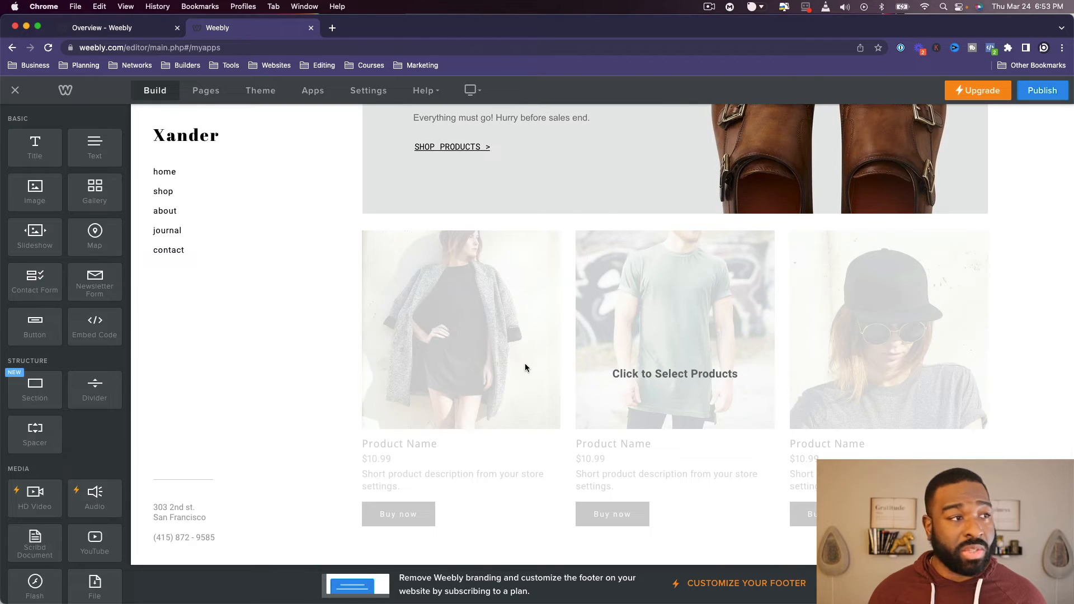
- Look over the home page's lower product section and the available build elements from Structure down to Installed Apps
scroll(596, 389, up, 8)
scroll(594, 388, down, 8)
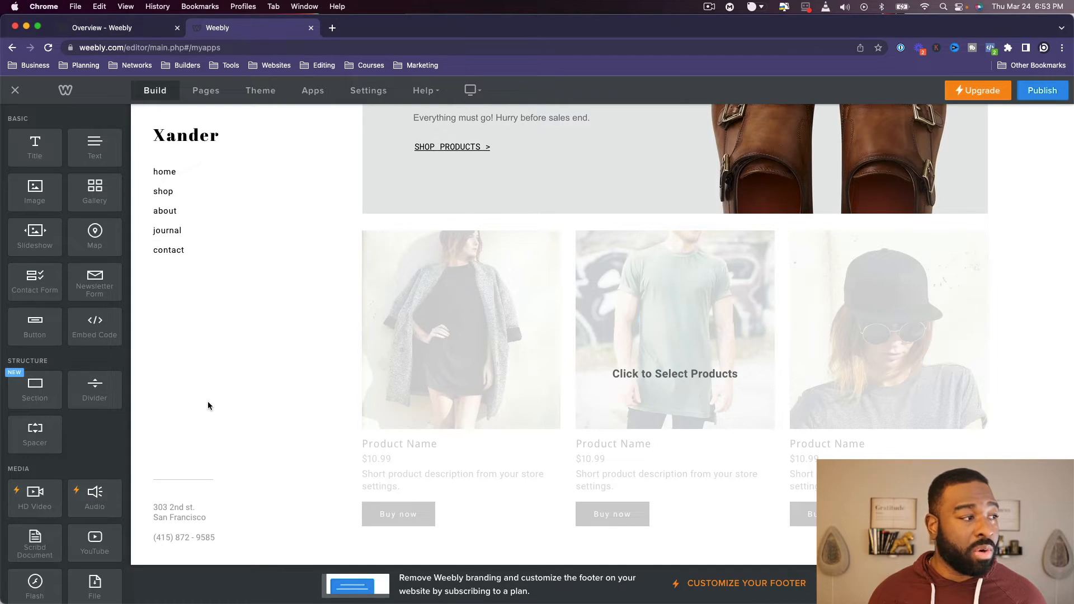
scroll(56, 472, down, 3)
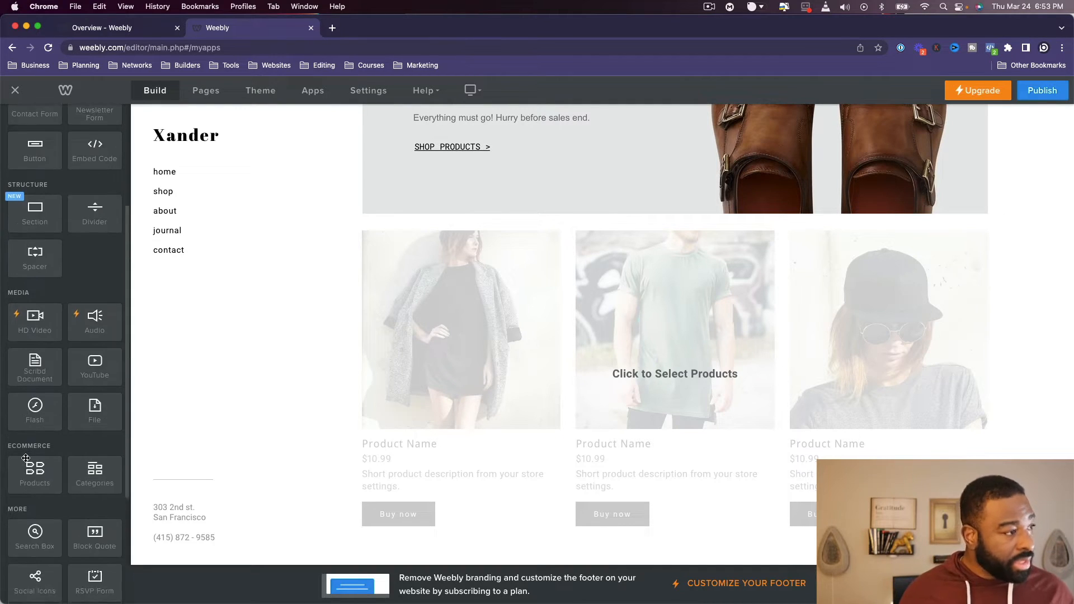
scroll(25, 458, down, 3)
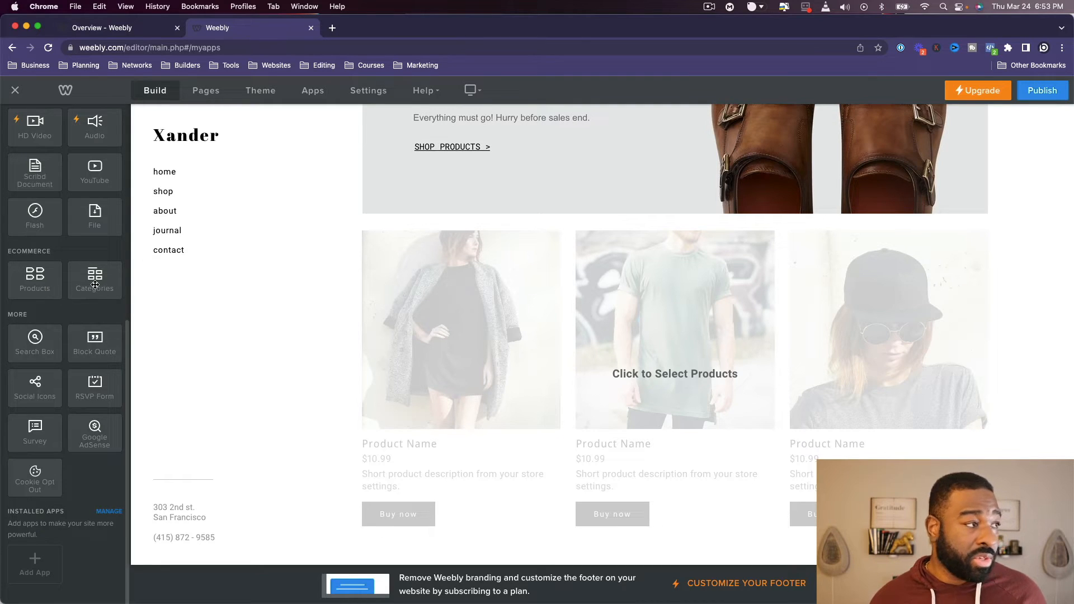
- Examine the Shop page's category and product sections and the About page's text, images and spacer
click(161, 191)
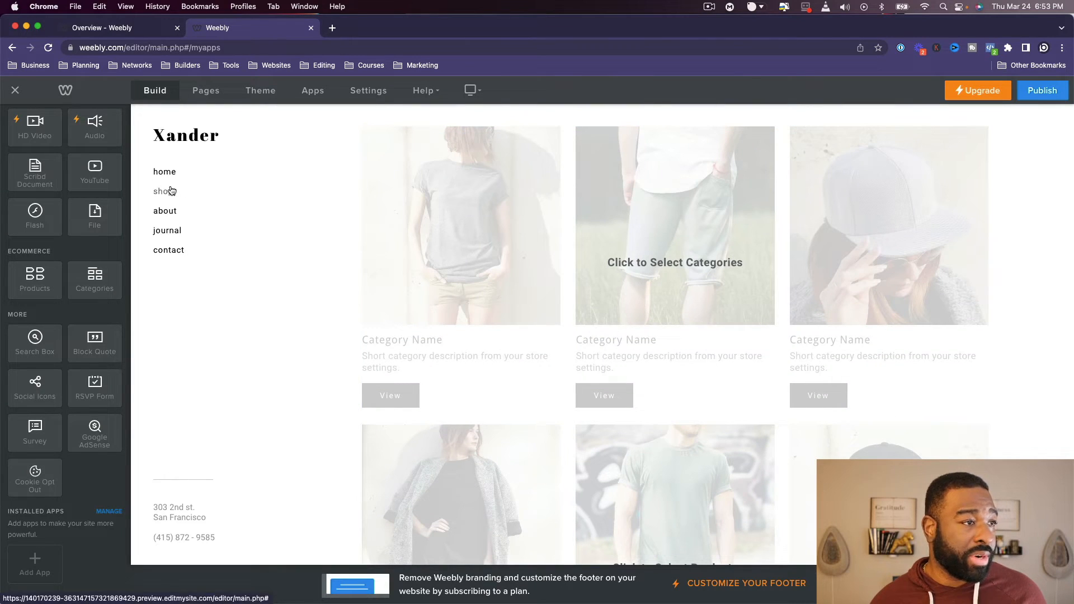
scroll(767, 305, down, 4)
scroll(772, 307, up, 4)
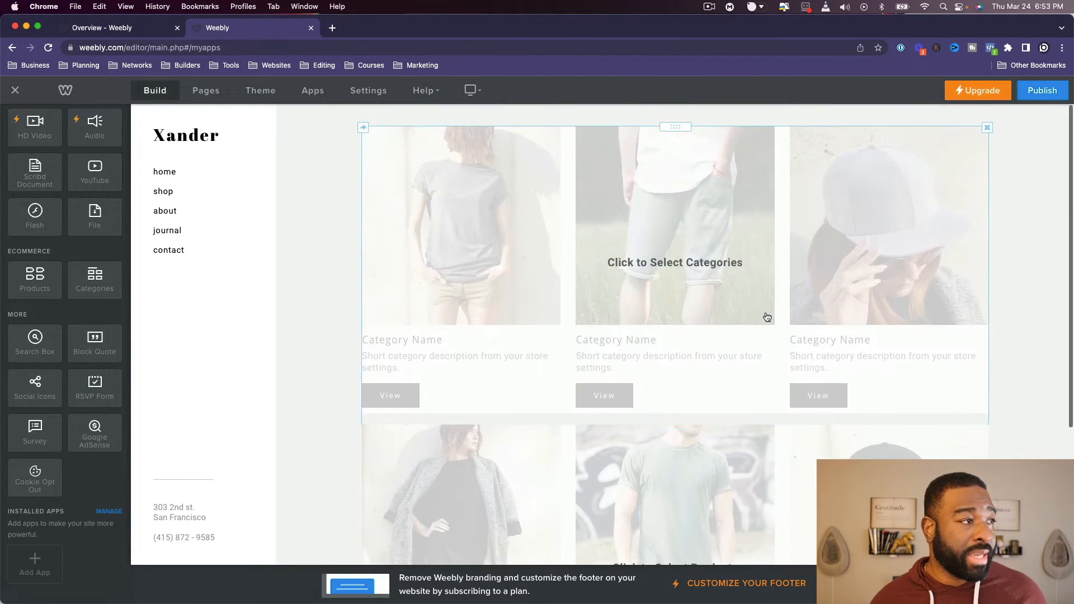
click(162, 212)
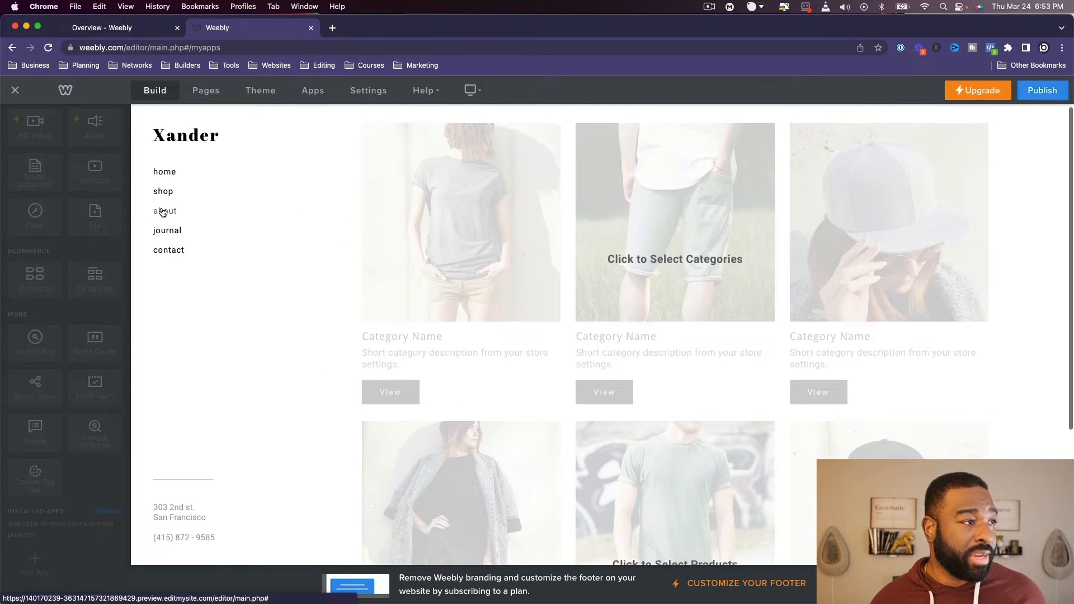
scroll(674, 401, down, 5)
scroll(675, 400, up, 1)
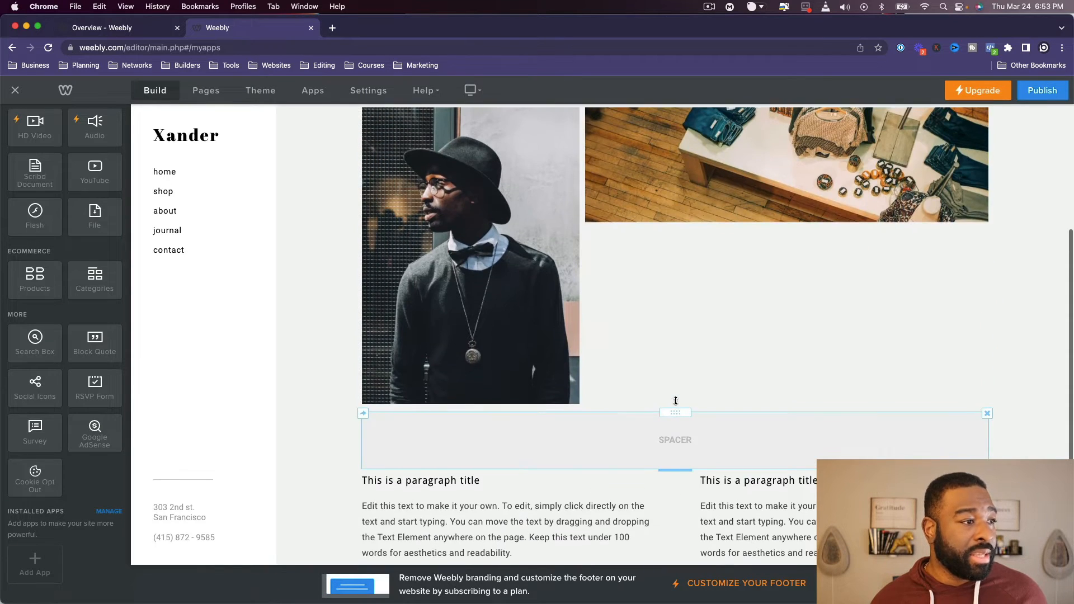
scroll(674, 400, up, 4)
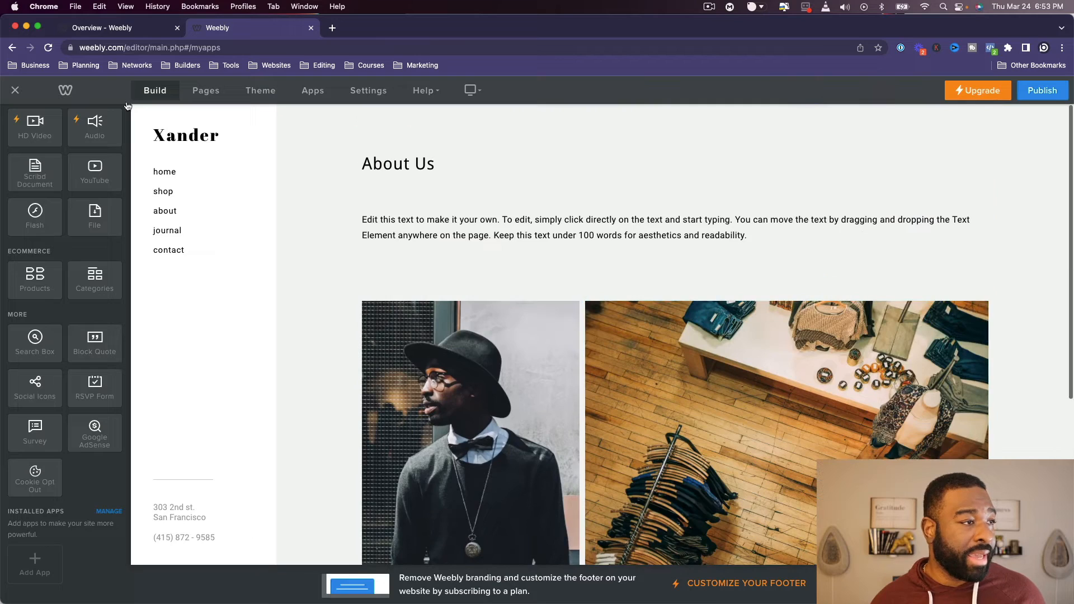
- Look over the Journal and Contact pages and check that the sidebar address and the Contact page's contact details are editable
click(166, 231)
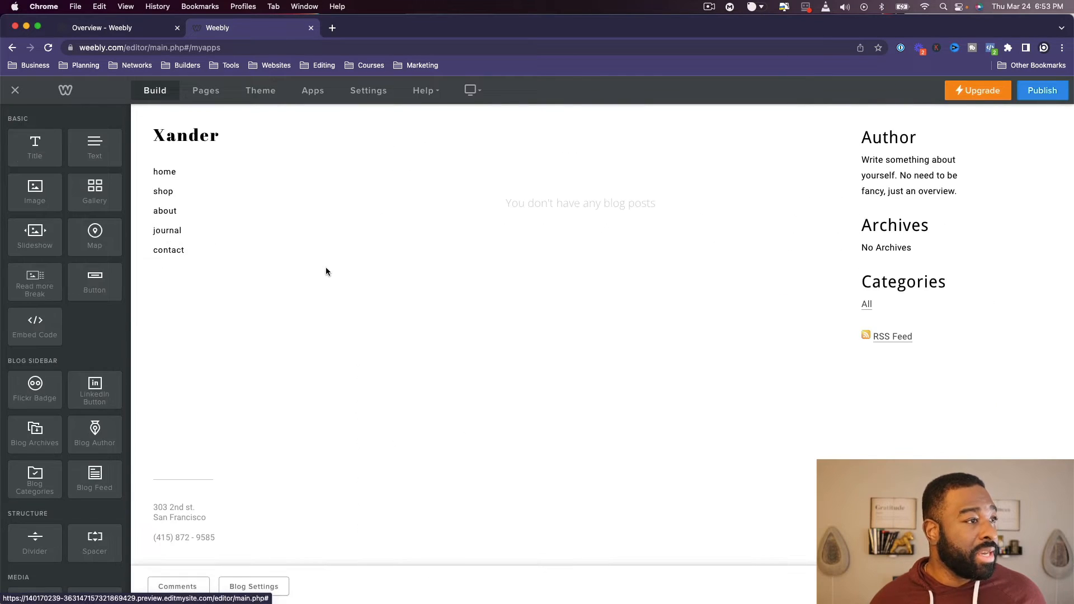
click(168, 250)
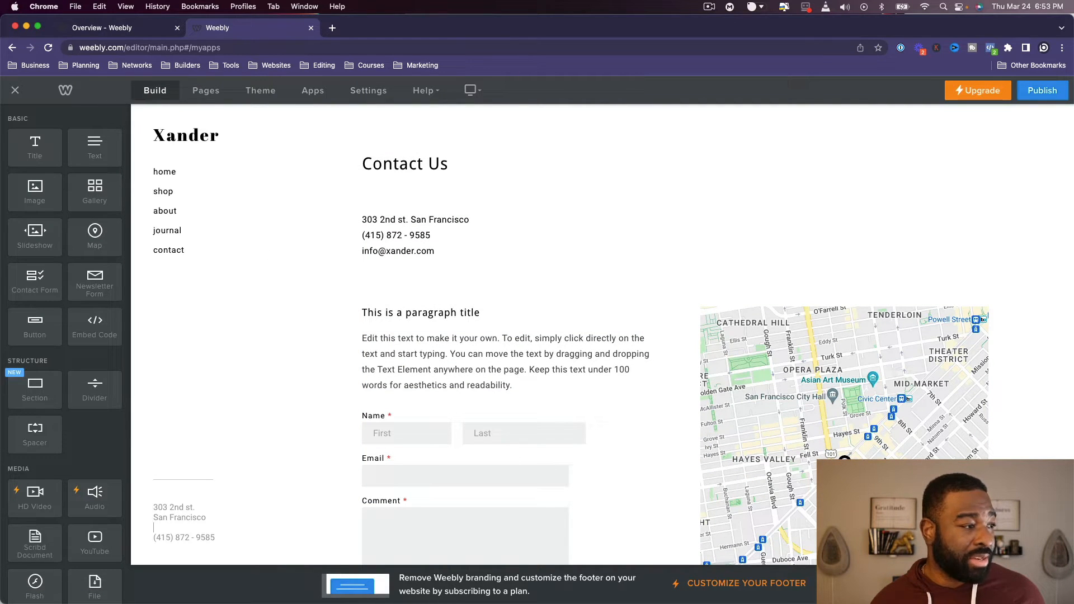
text(w)
key(BackSpace)
click(410, 221)
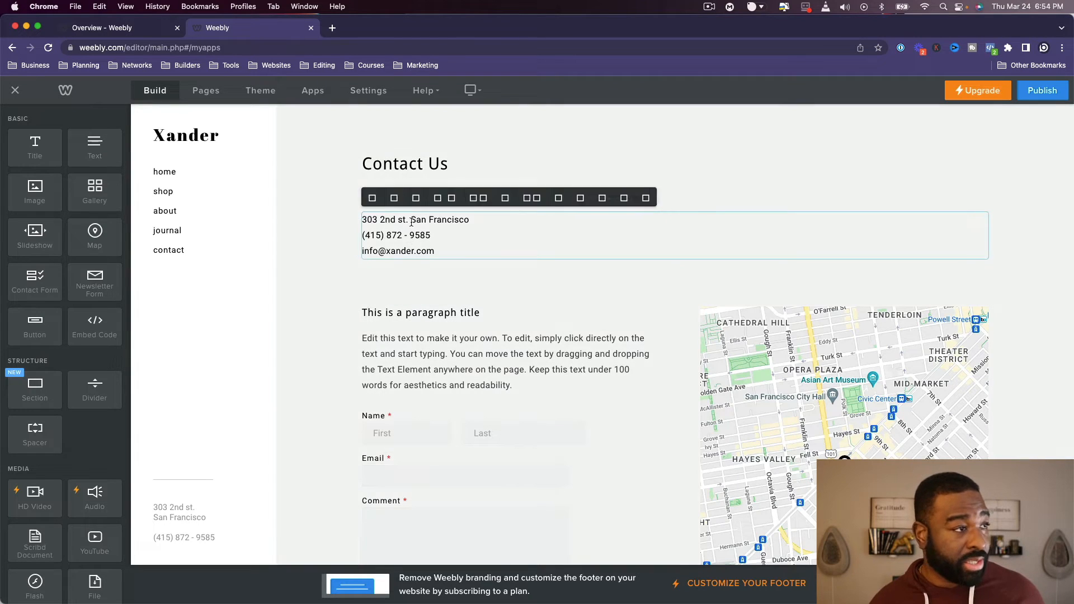
- Return to the home page and start adding a new store item from its product section
click(167, 174)
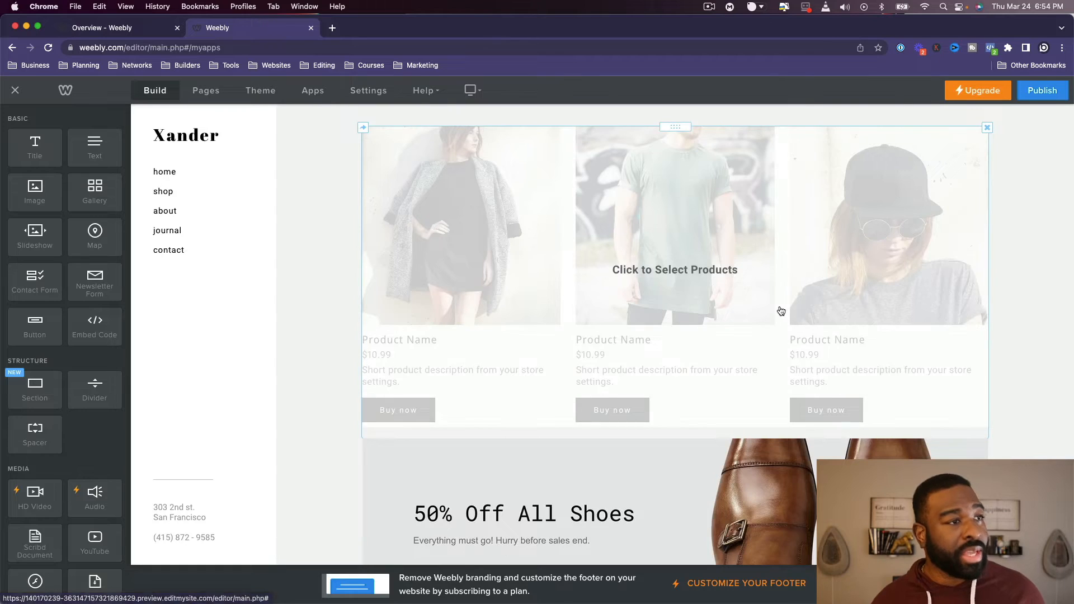
scroll(780, 312, down, 6)
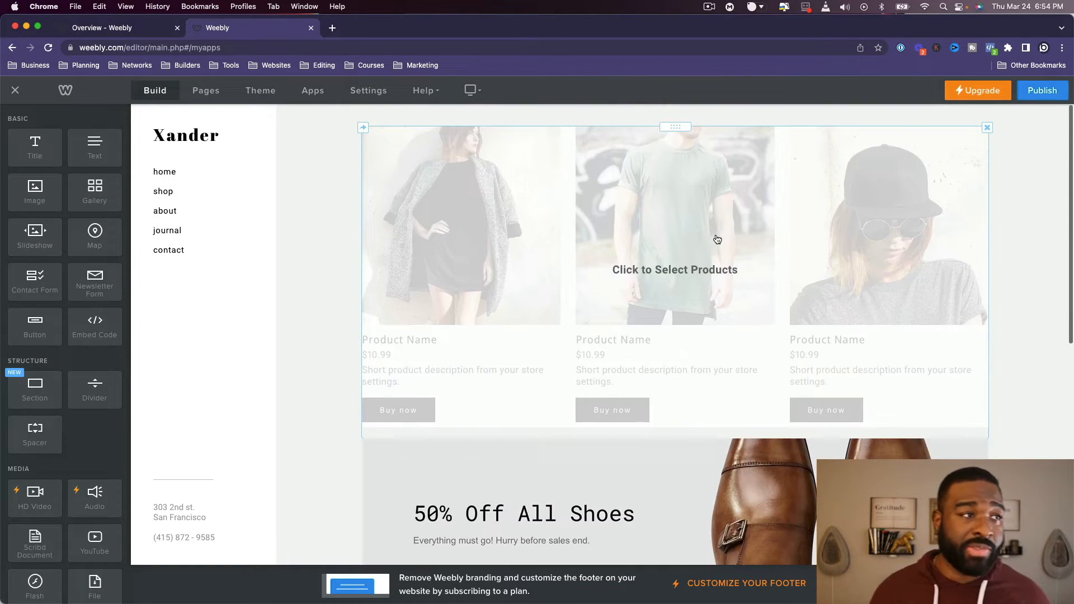
click(687, 391)
click(529, 374)
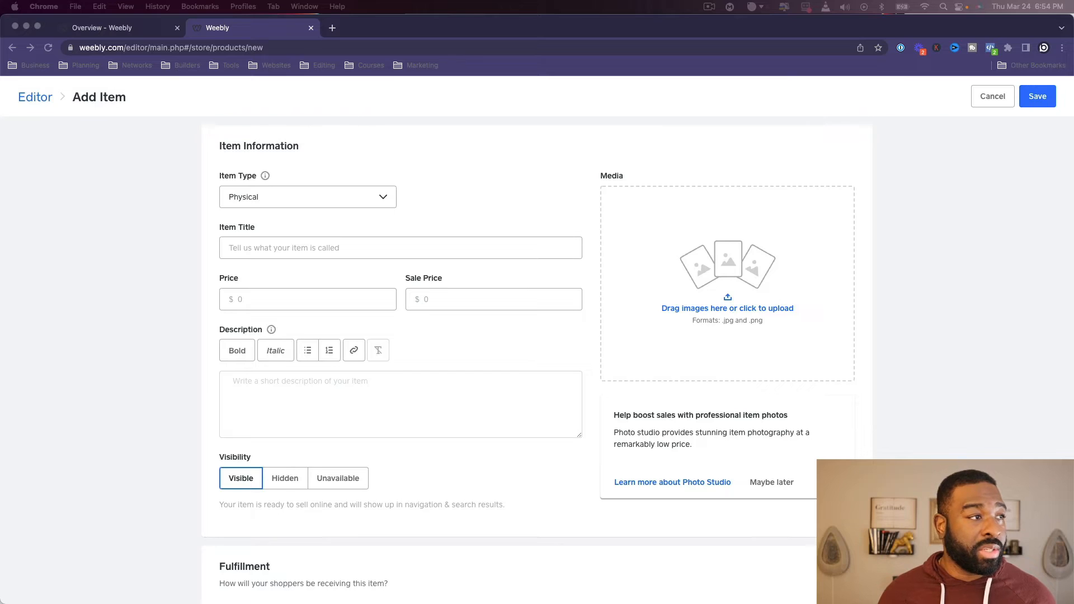
- Add the leather jacket photo to the item's media and title the item Alfredo Brato Jacket
click(770, 283)
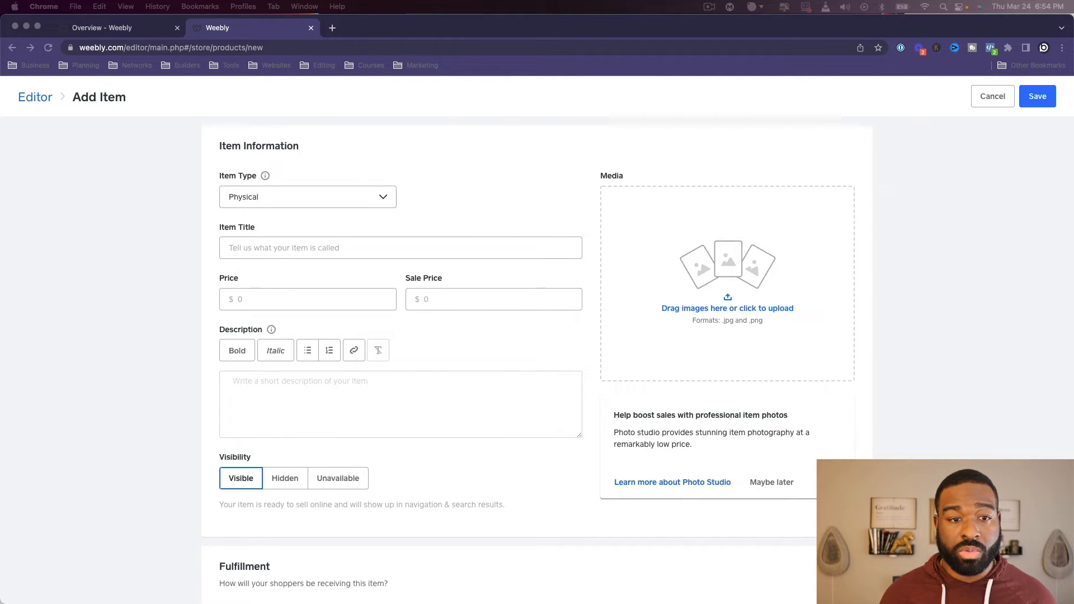
drag(1057, 187, 794, 263)
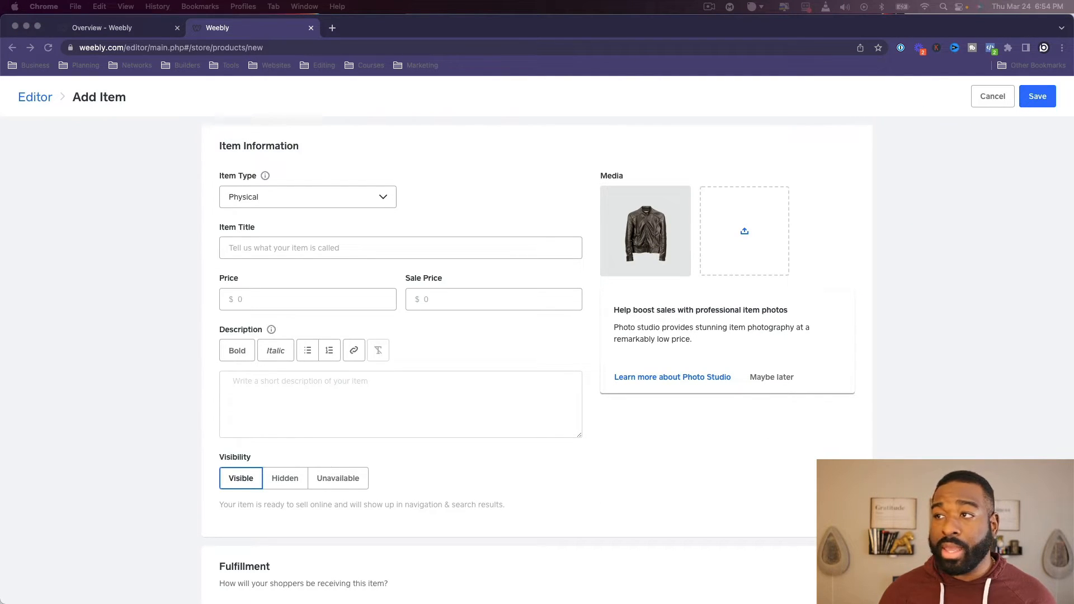
click(297, 249)
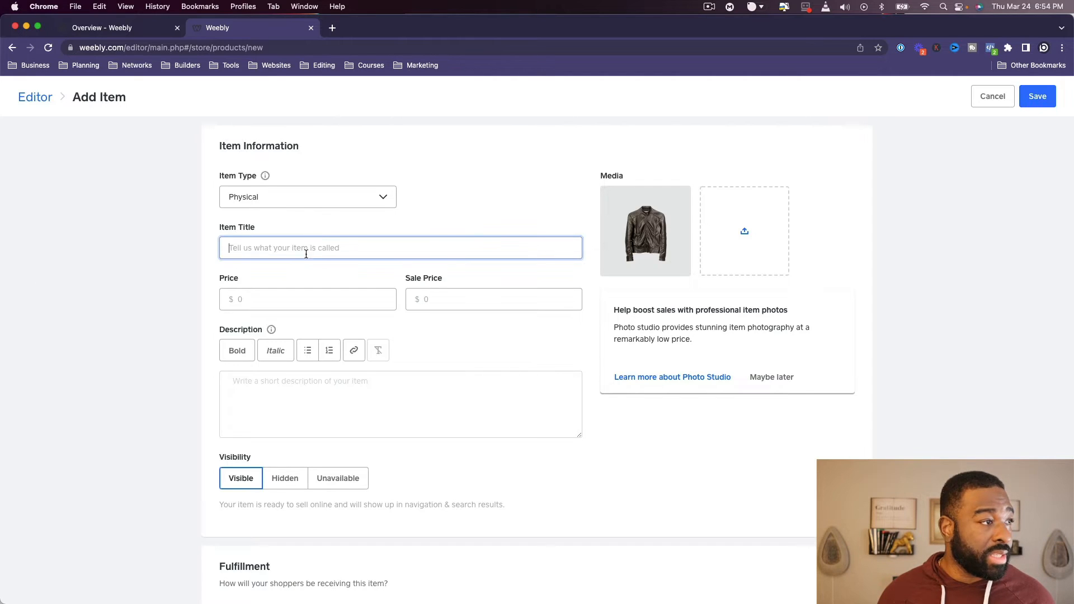
text(Alfredo Brato Jacket)
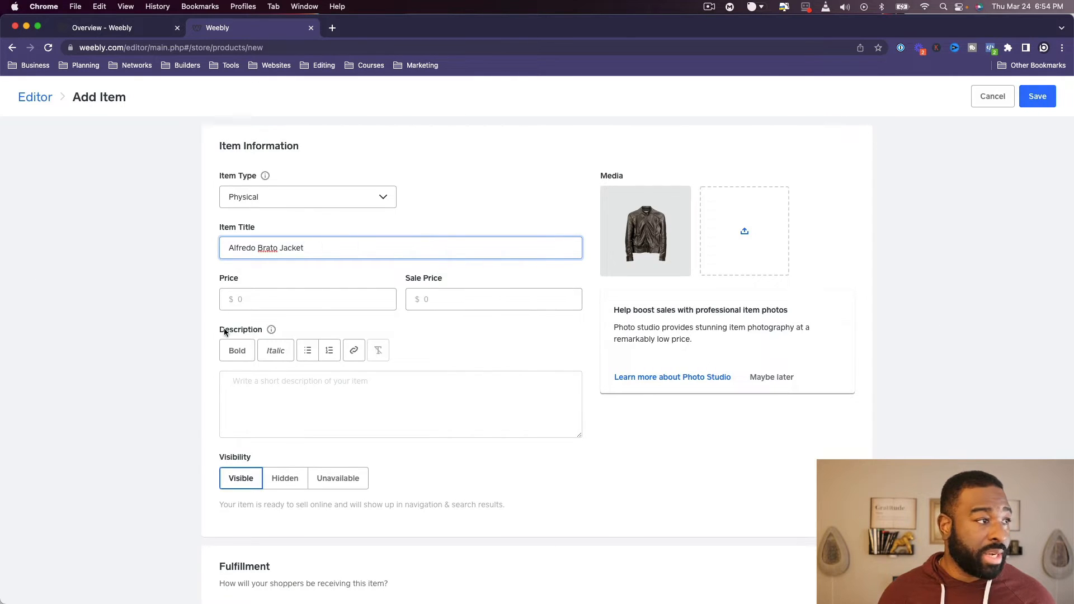
- Set the item's price to $1,200 and paste the placeholder description beginning "Edit this text to make it your own"
click(263, 292)
text(12)
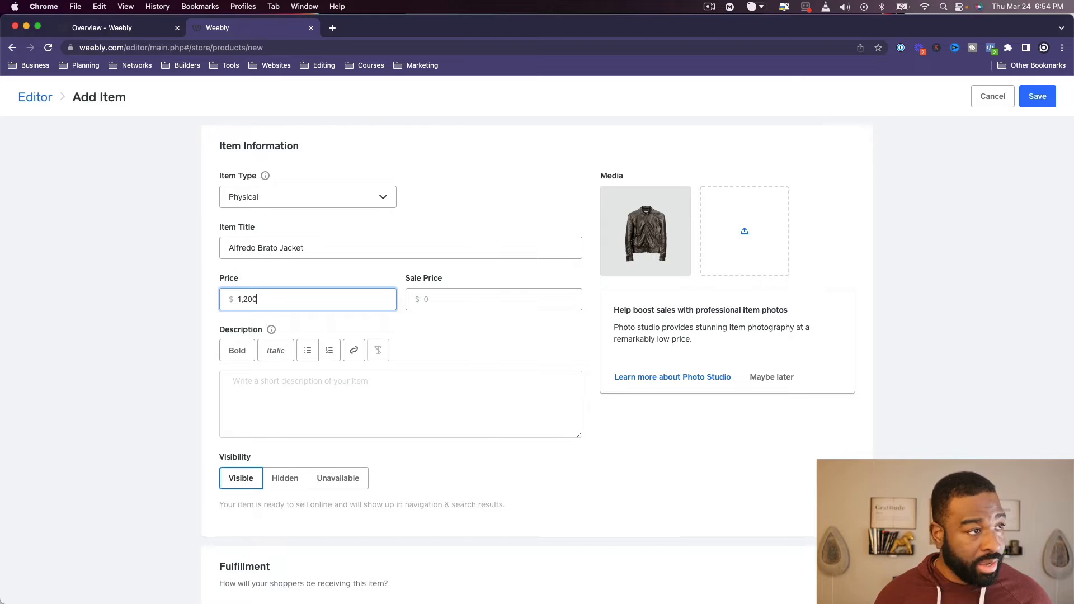
key(Tab)
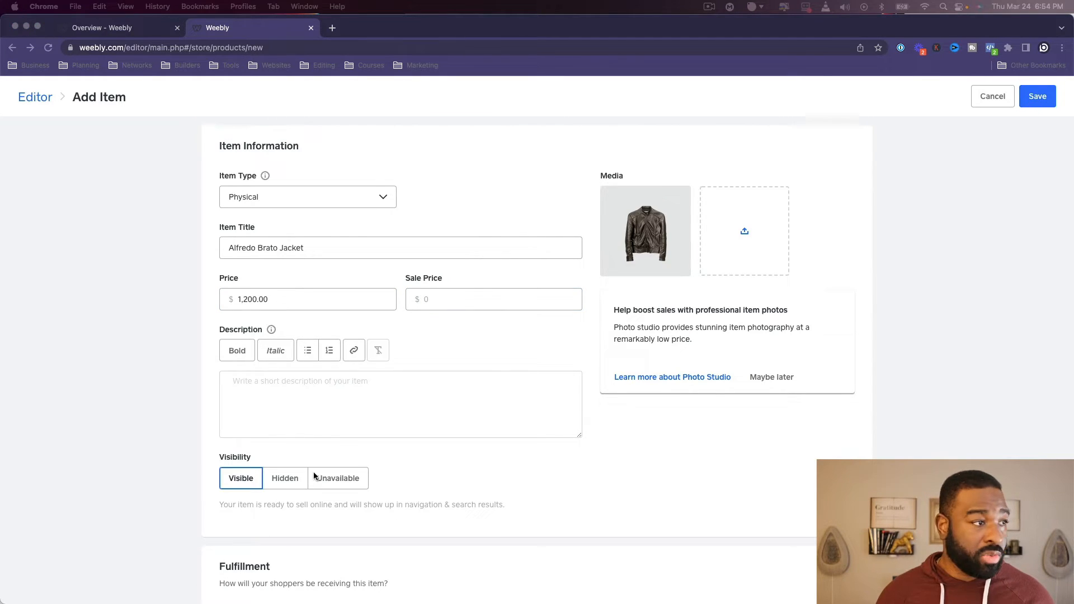
click(330, 445)
click(324, 432)
text(Edit this text to make it your own. To edit, simply click directly on the text to start adding your own words. You can move the text by dragging and dropping the text anywhere on the page. Try and keep the text under 50 words for readability.)
- Review the item's fulfillment, sales tax, additional information, options, modifiers and SEO sections
scroll(327, 436, down, 4)
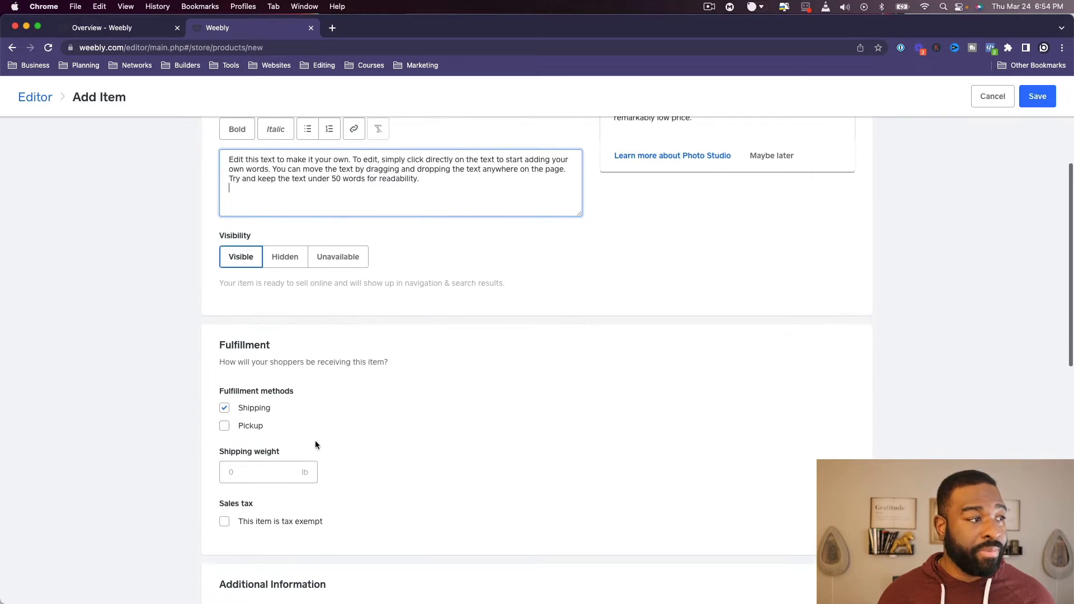
scroll(314, 441, down, 1)
scroll(254, 435, down, 2)
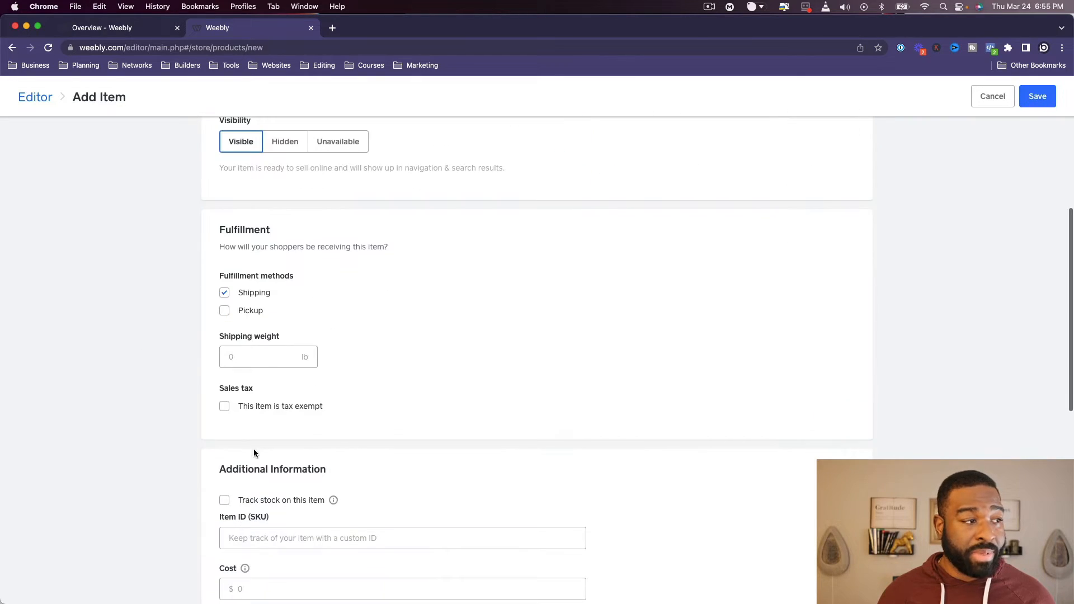
scroll(270, 479, down, 3)
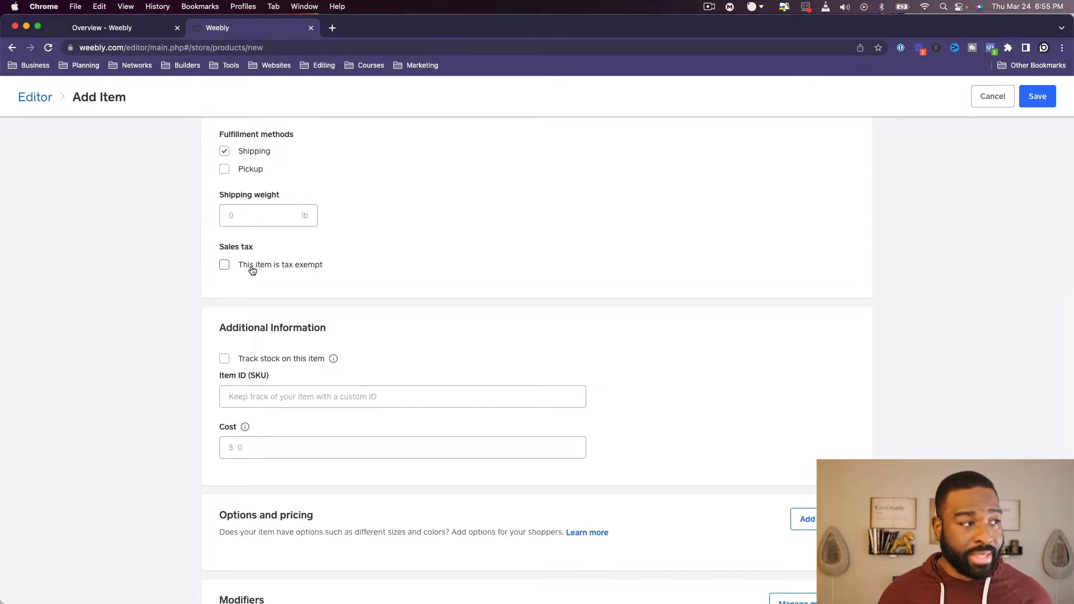
scroll(275, 310, down, 3)
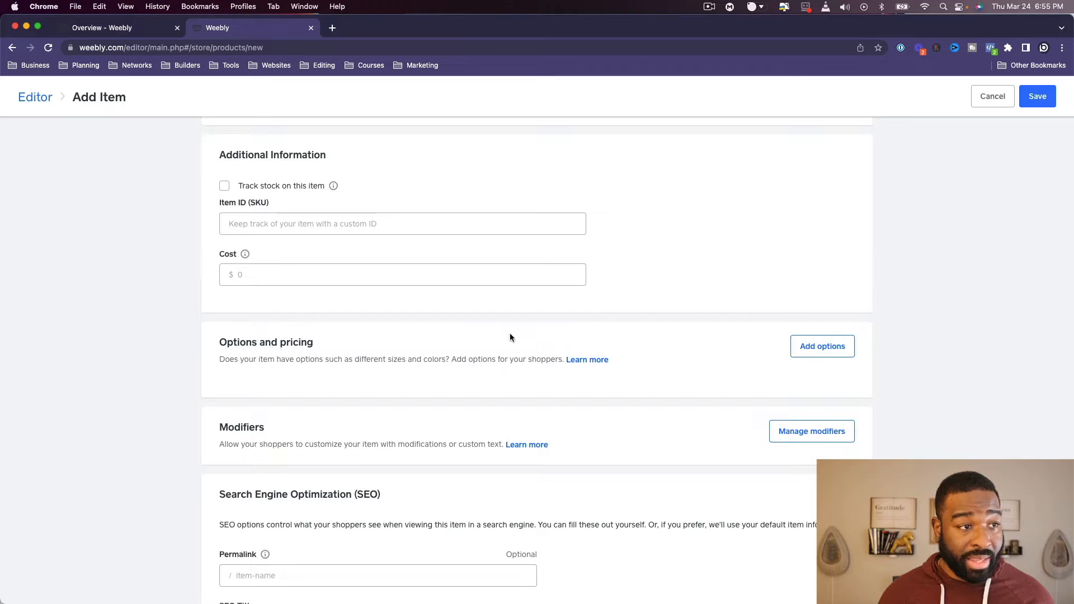
scroll(890, 358, down, 1)
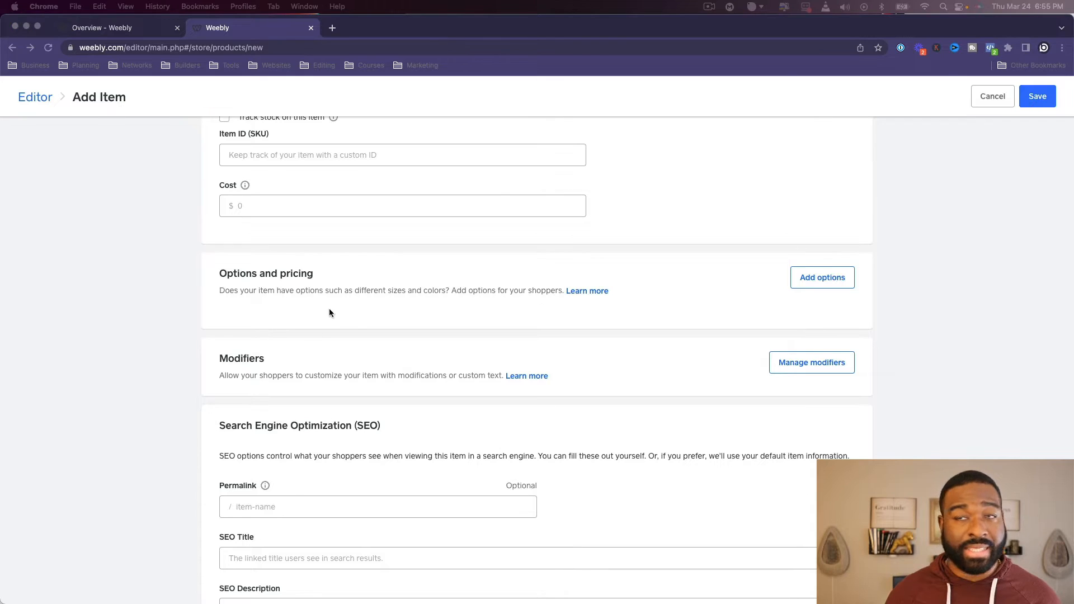
scroll(472, 391, down, 1)
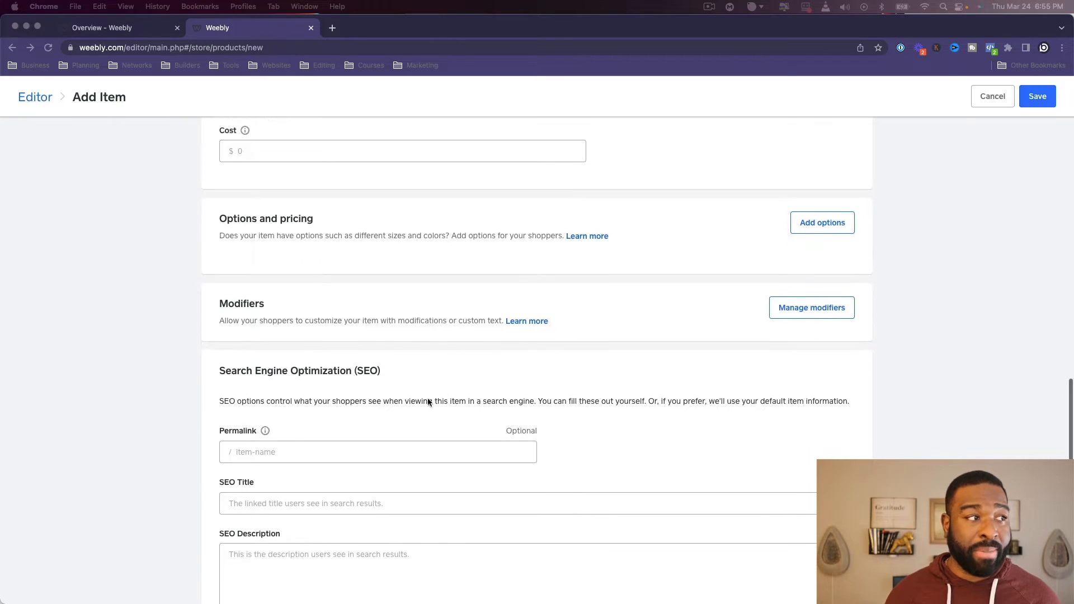
- View the option title entry for the item's options and cancel it without adding an option
click(829, 223)
click(485, 230)
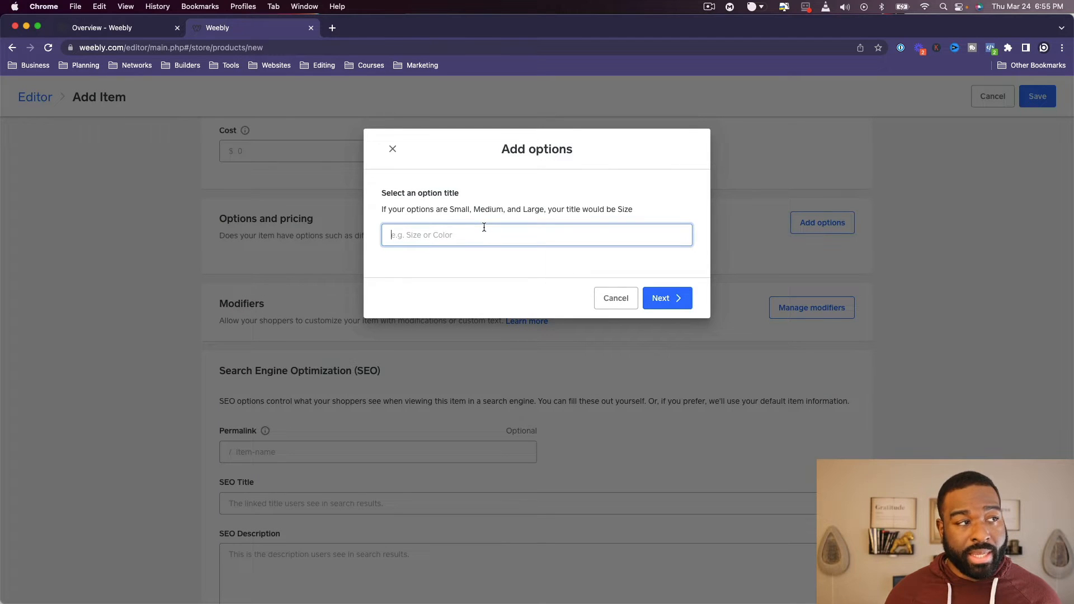
click(625, 300)
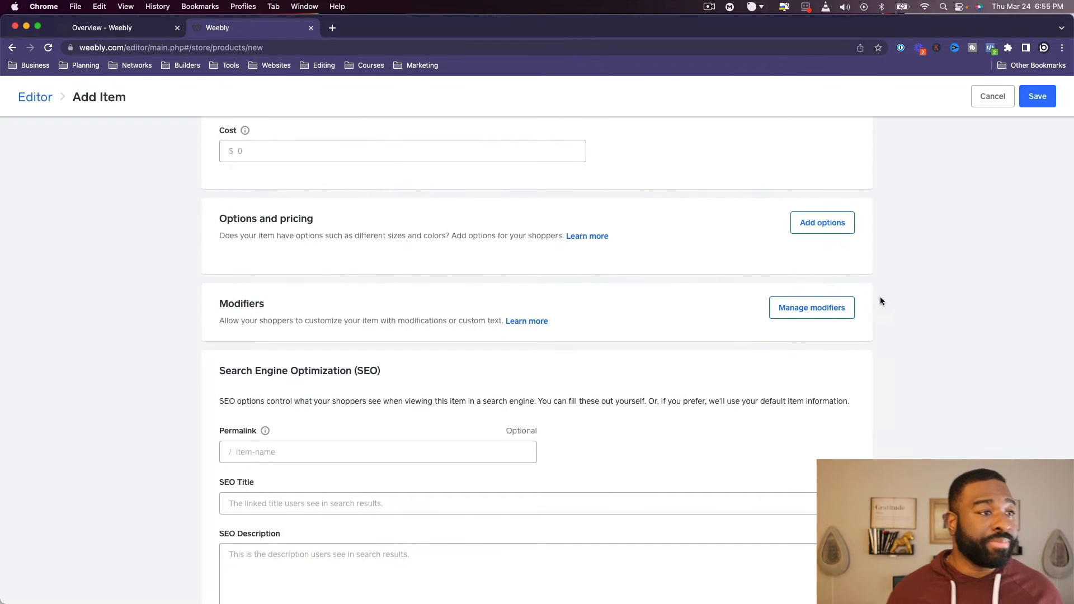
- Examine the item's modifier manager and the list-selection modifier's choice and additional cost fields, and cancel without creating a modifier
click(819, 310)
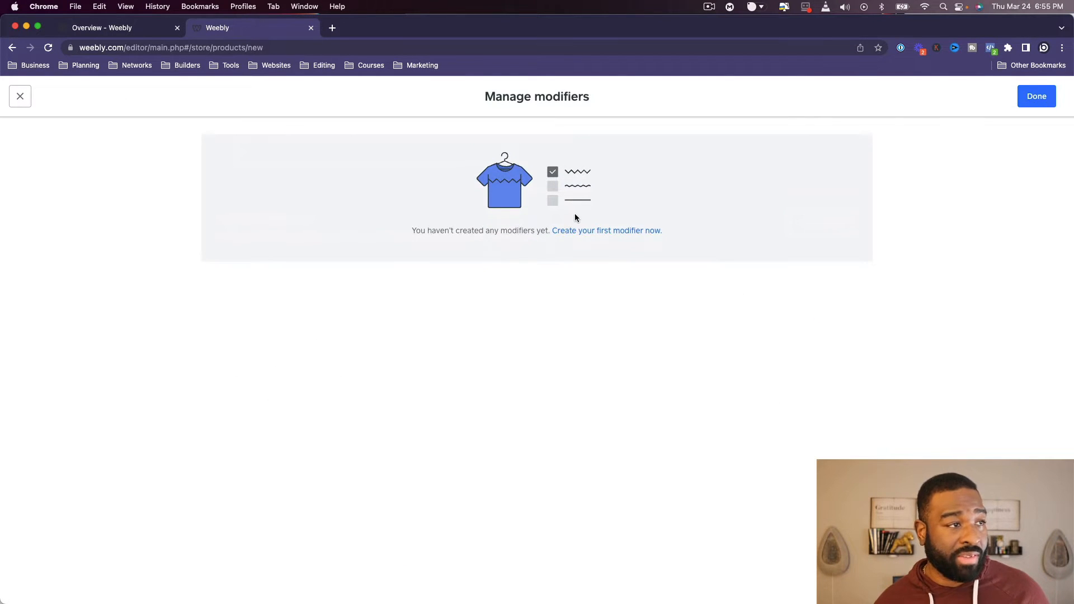
click(21, 95)
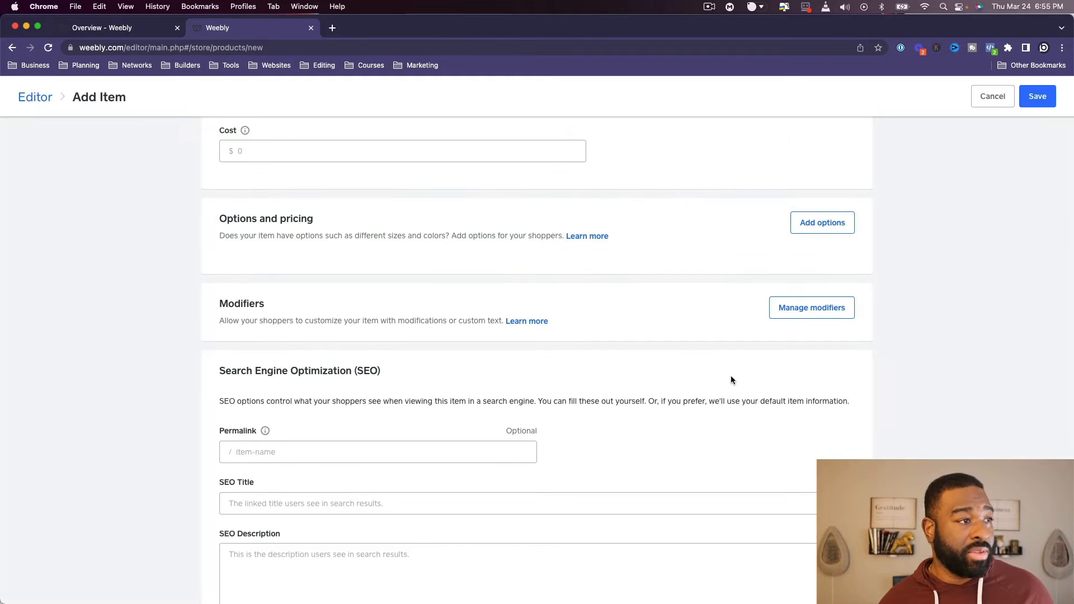
click(801, 306)
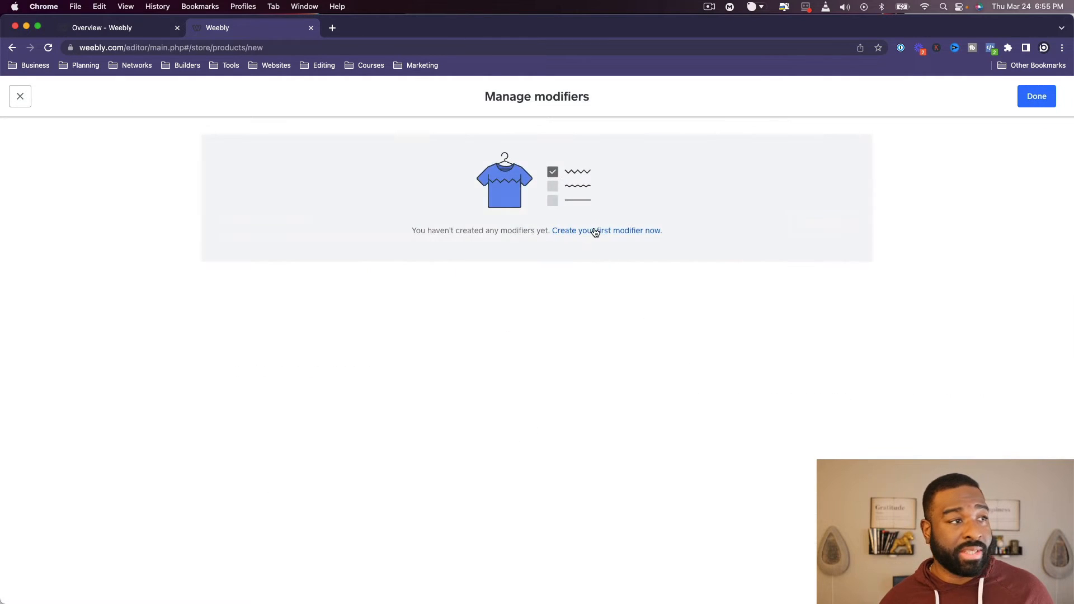
click(594, 233)
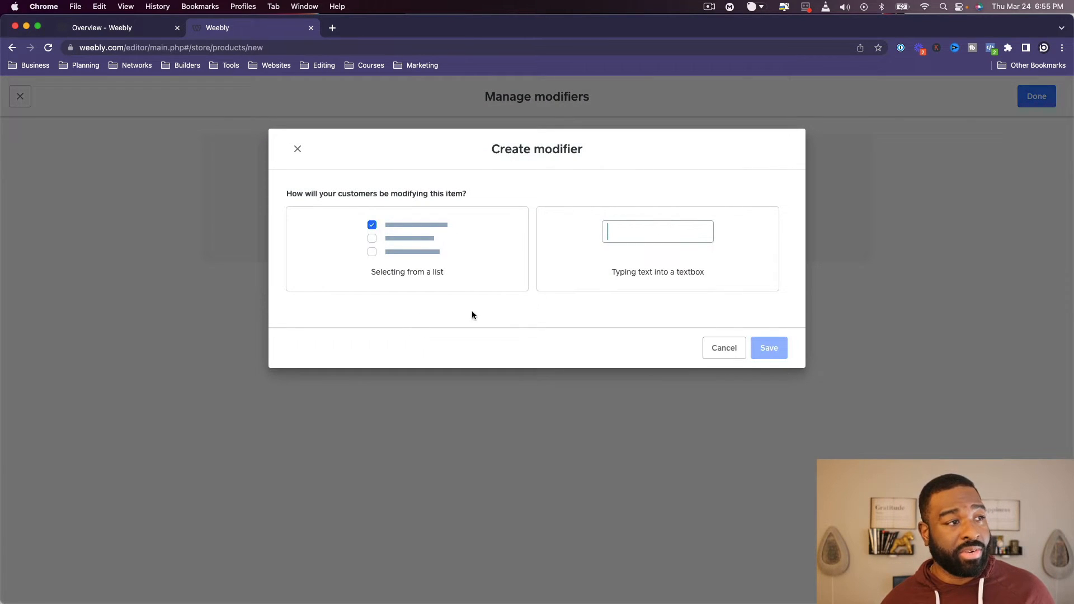
click(413, 271)
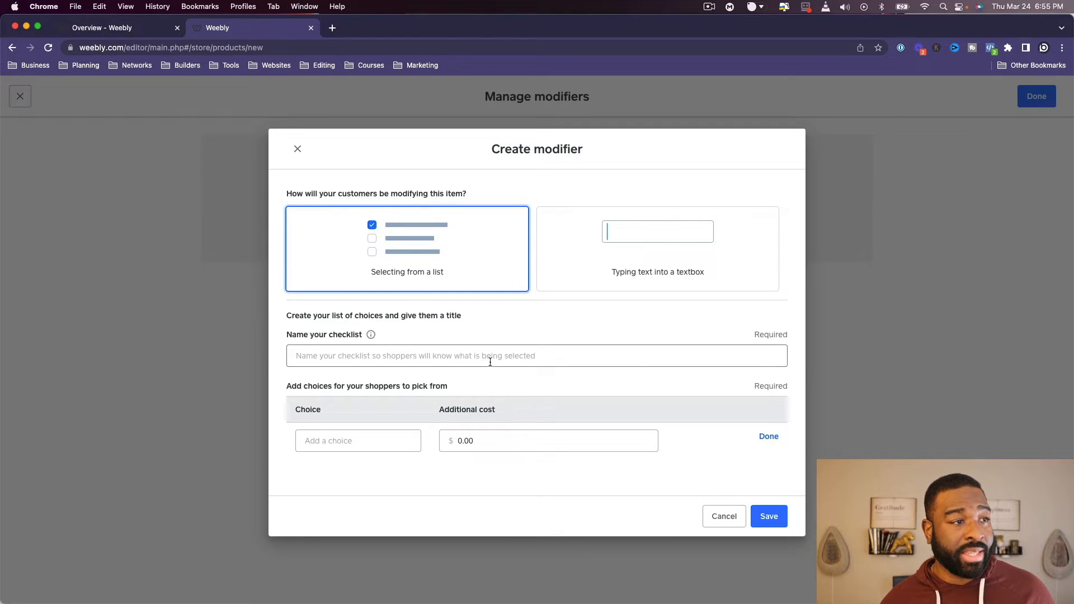
click(376, 445)
click(473, 448)
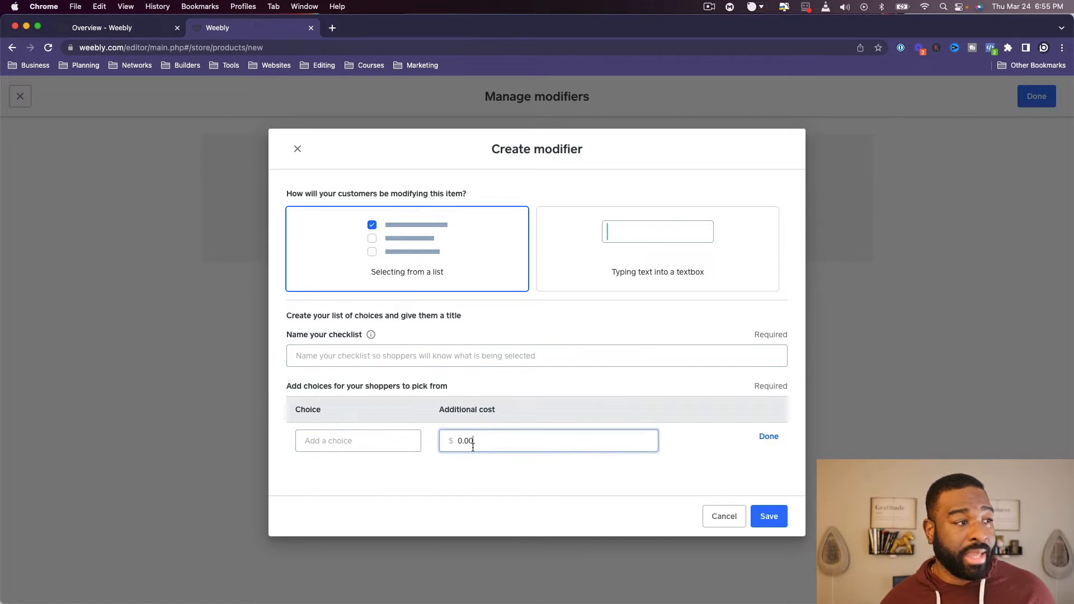
click(354, 440)
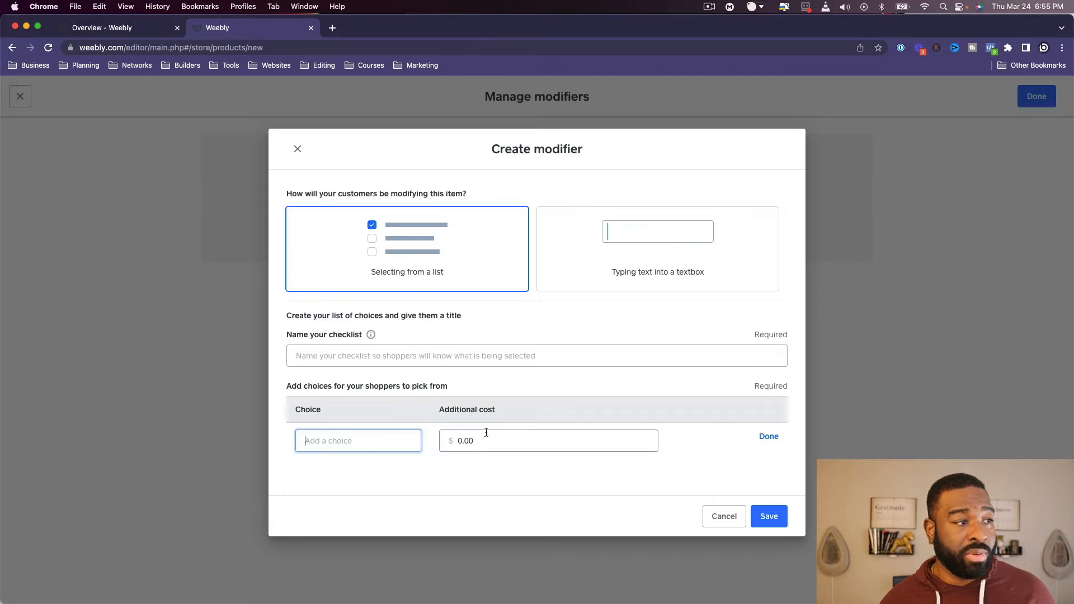
click(726, 522)
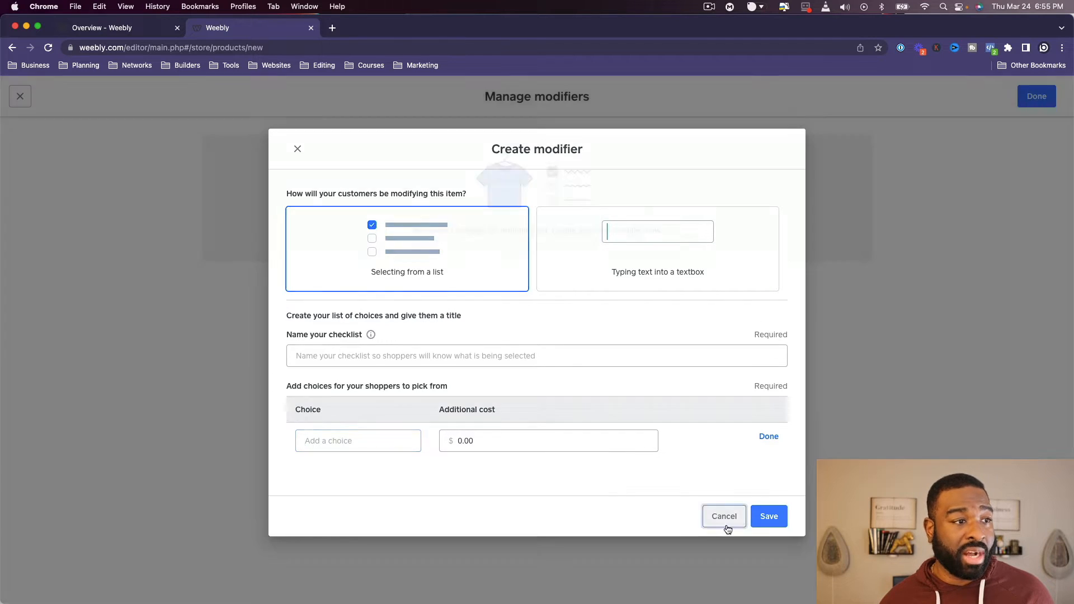
click(21, 98)
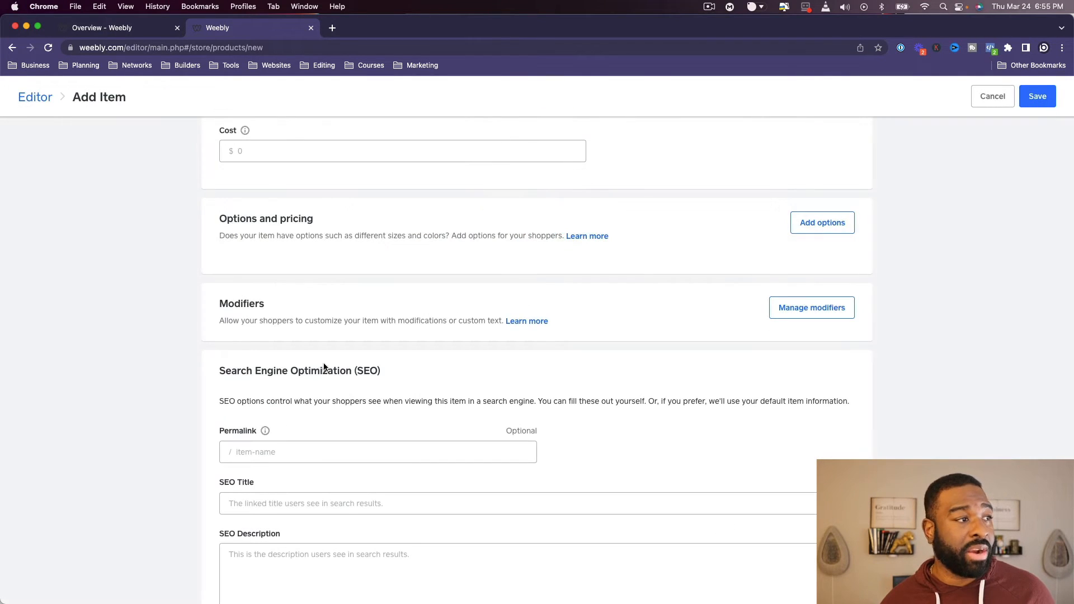
- Review the item's permalink, SEO title and SEO description fields
scroll(336, 380, down, 1)
click(325, 407)
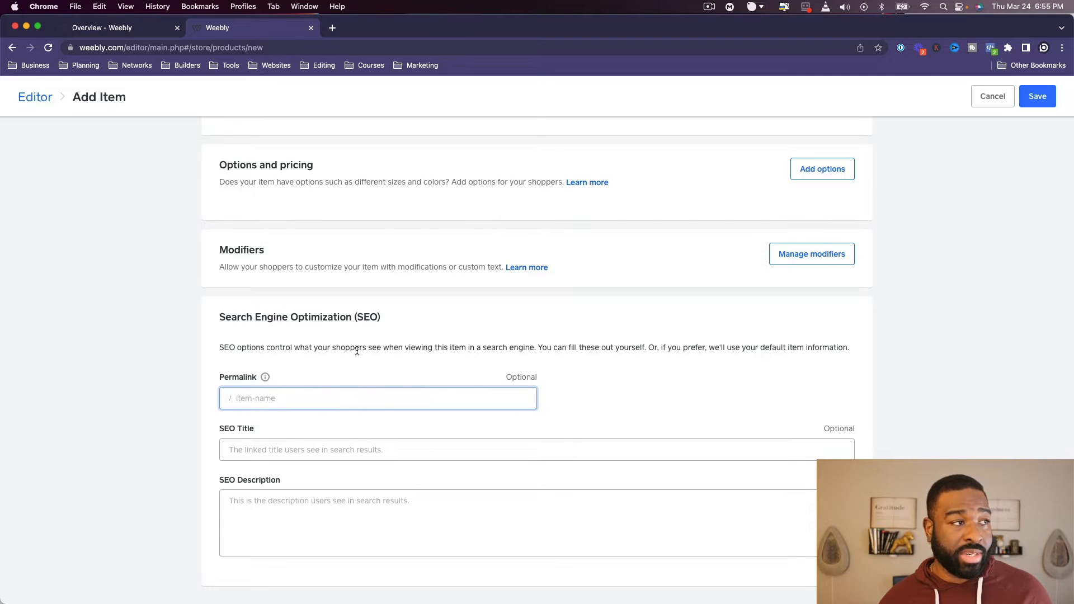
scroll(357, 350, up, 10)
scroll(382, 415, down, 10)
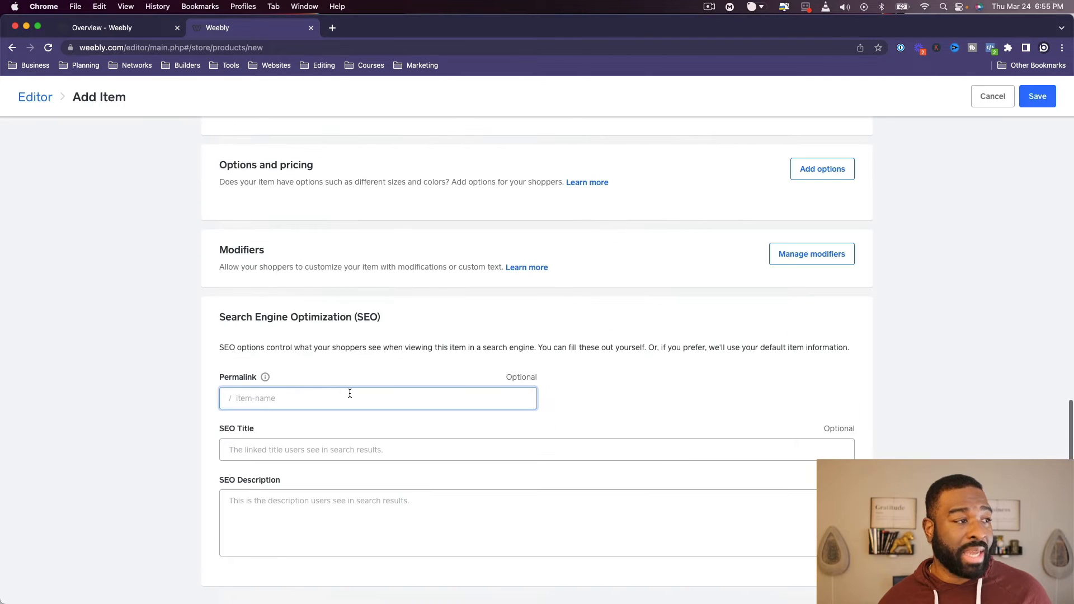
click(271, 447)
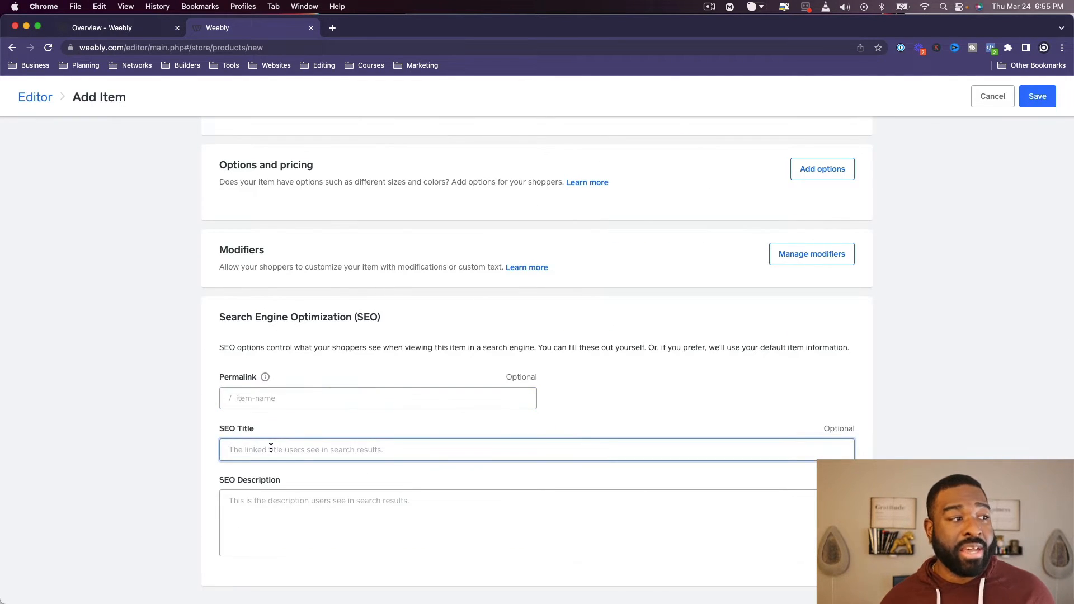
click(299, 579)
- Save the Alfredo Brato Jacket item to the store
scroll(330, 537, up, 10)
scroll(331, 520, down, 5)
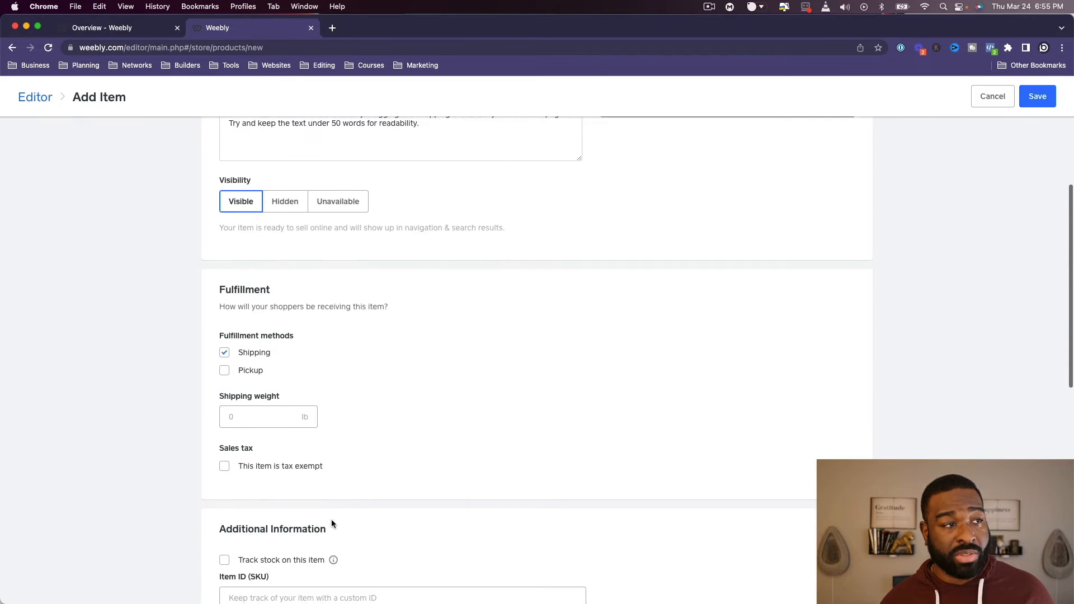
scroll(332, 520, up, 5)
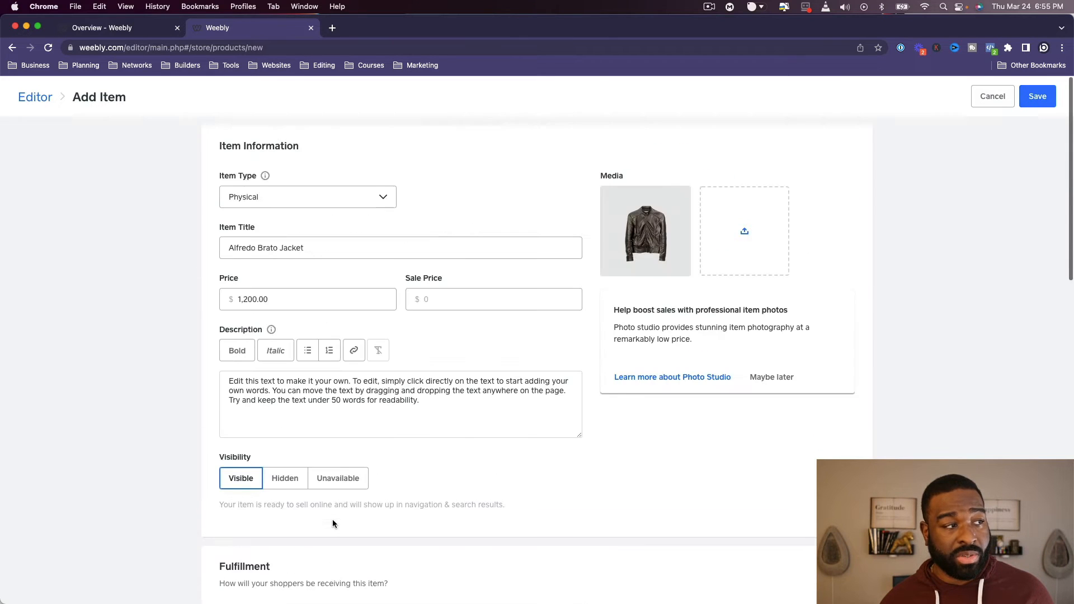
click(1030, 99)
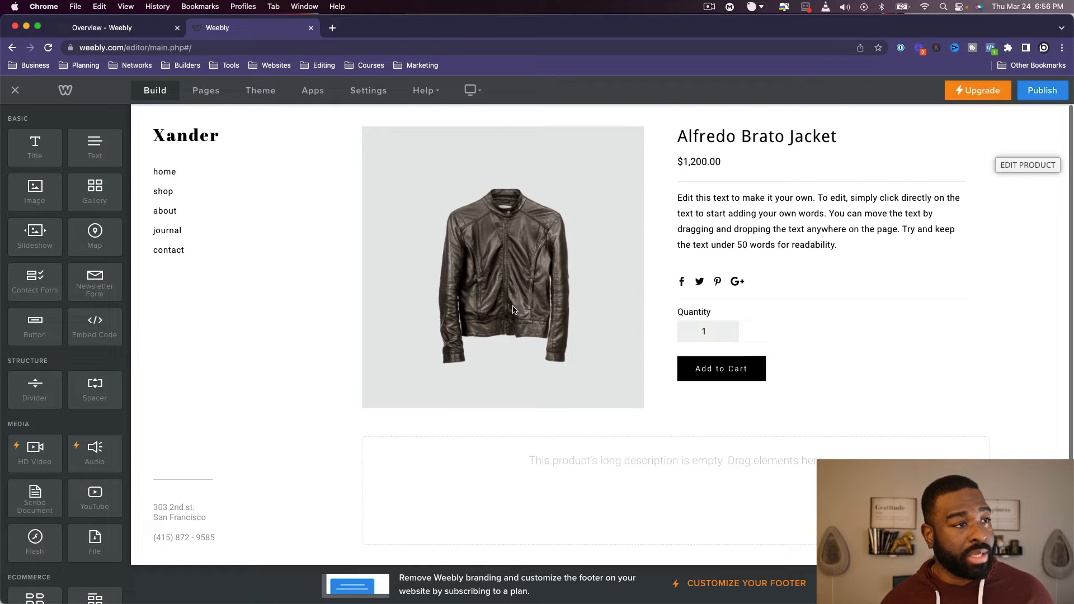
- View the domain name selection for publishing, dismiss it and look over the jacket's product page
click(1043, 91)
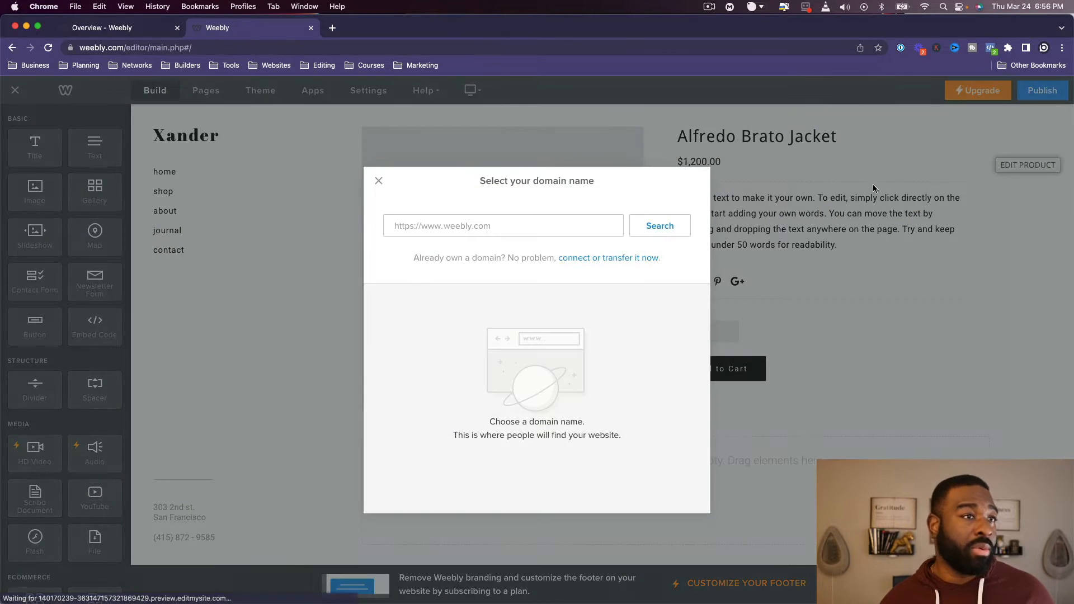
click(379, 181)
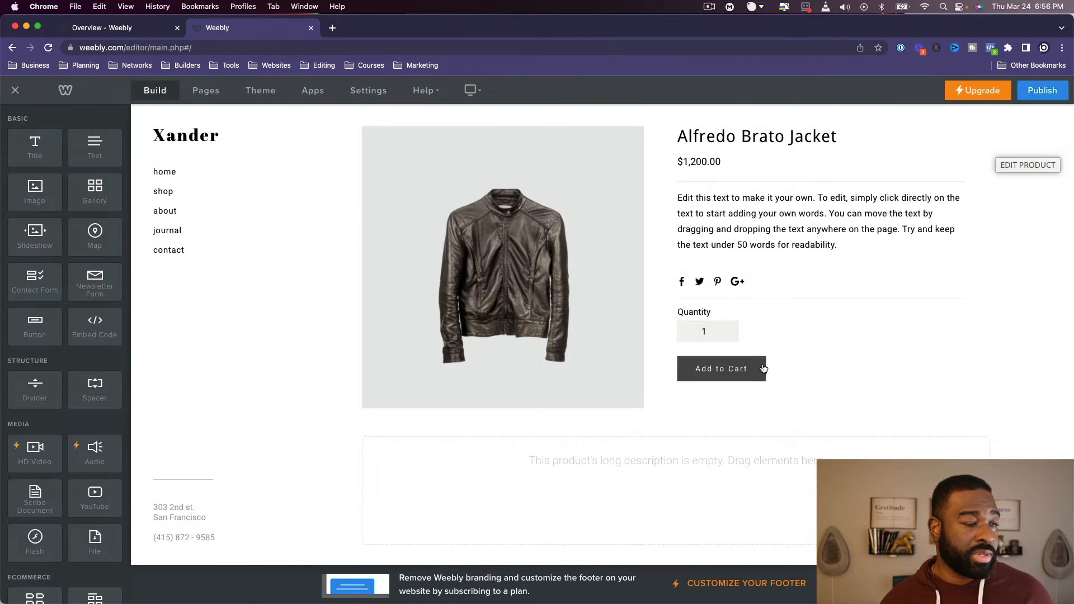
scroll(736, 374, down, 1)
scroll(503, 414, up, 1)
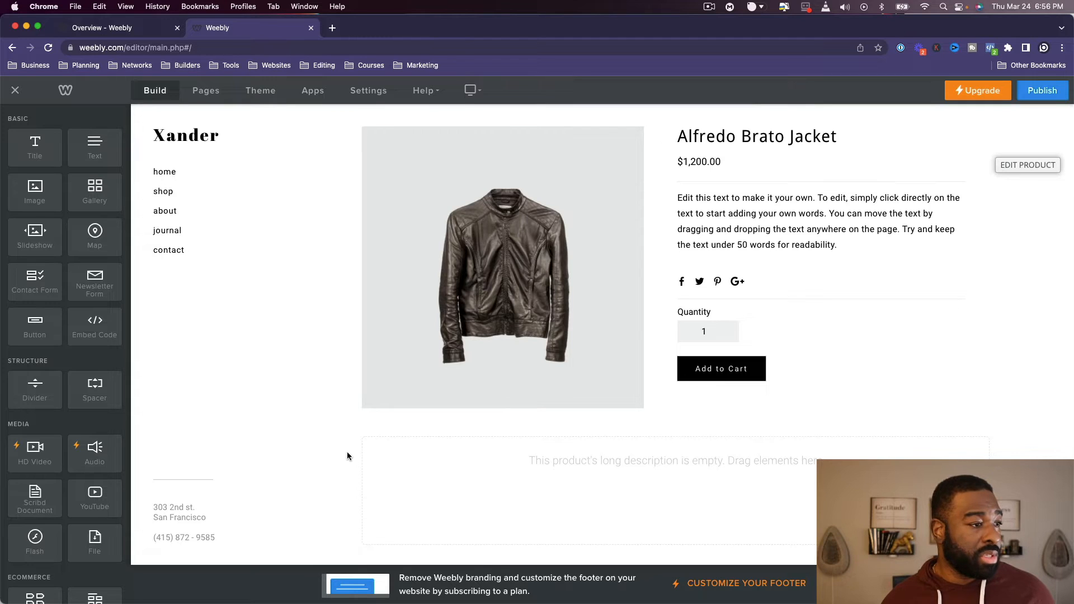
- Manage the home page's Products element and start adding a new product from its product selection
click(163, 193)
click(166, 175)
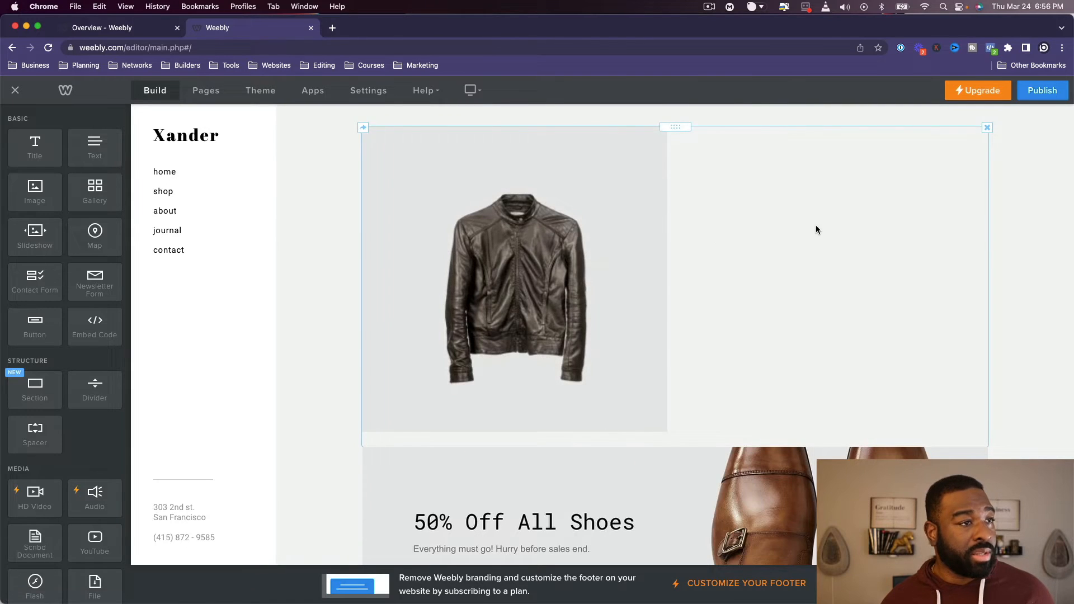
click(815, 228)
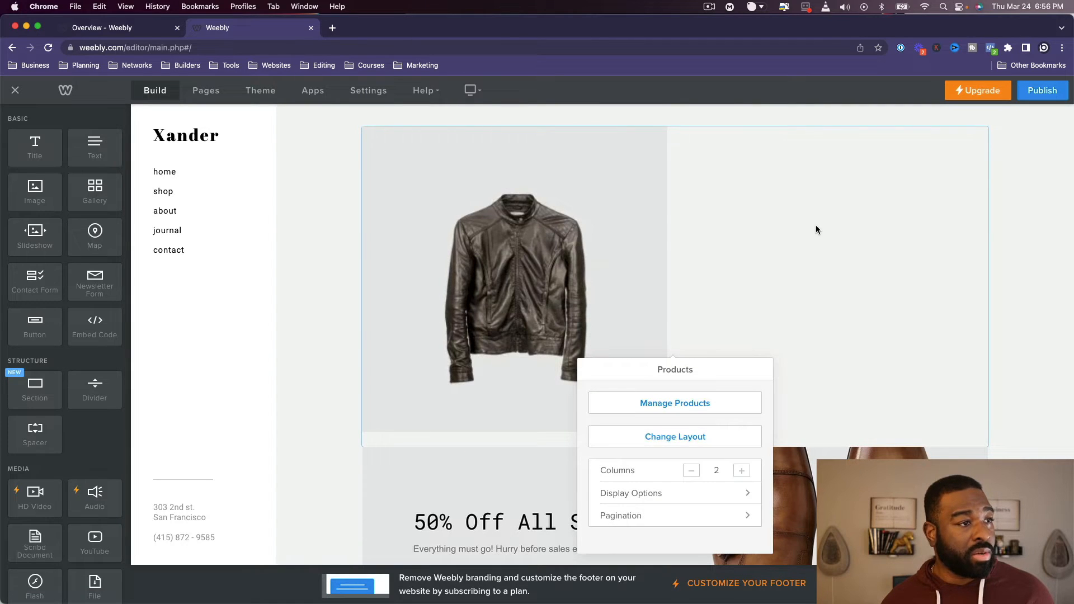
click(710, 402)
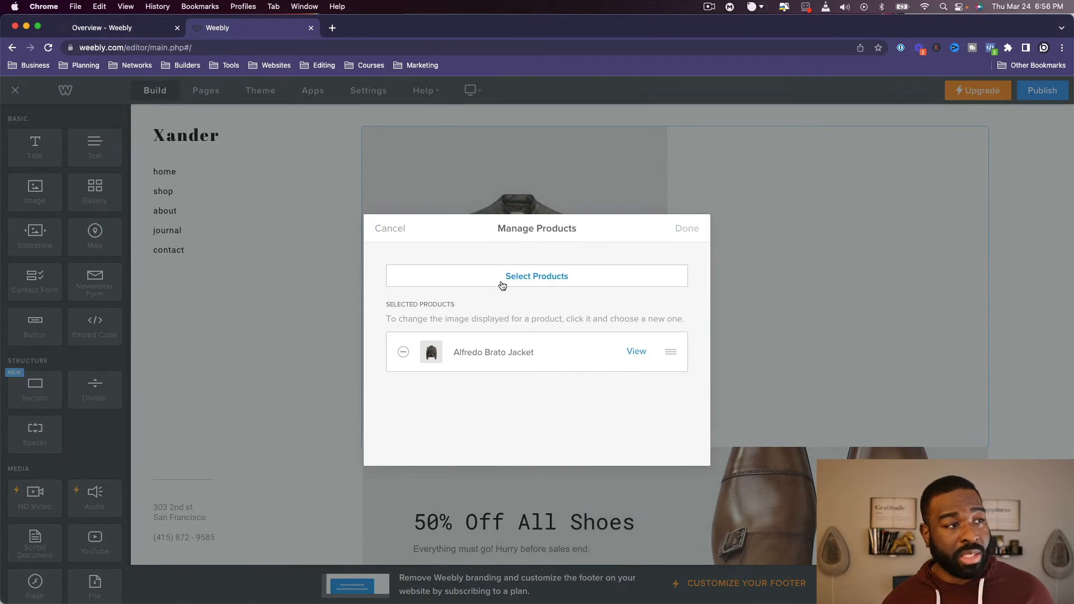
click(547, 278)
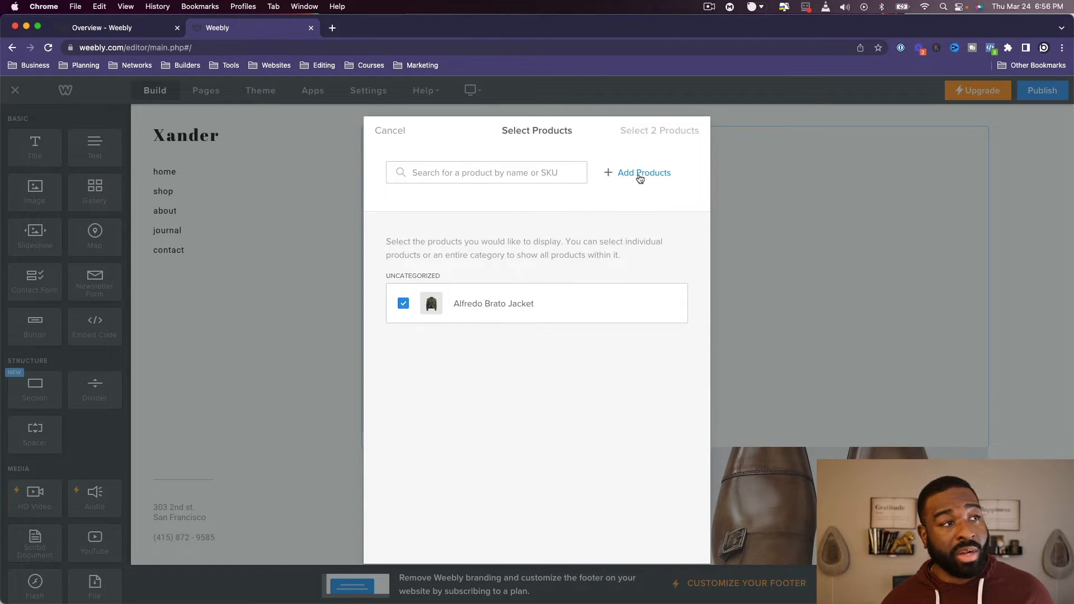
click(640, 178)
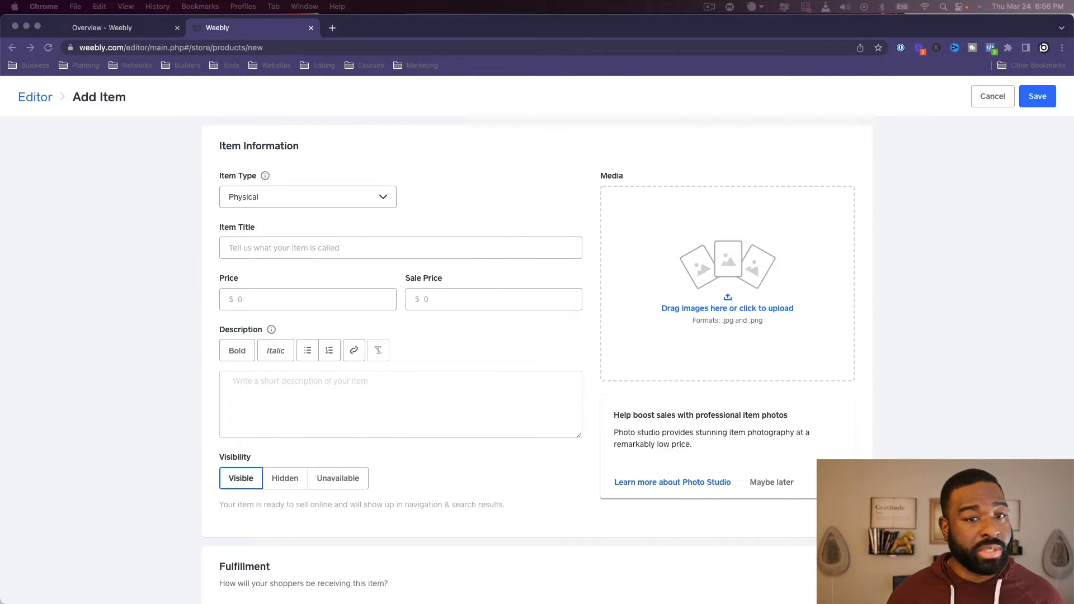
- Add the brown leather handbag photo to the new item's media and title it Asixs Leather Handbag
drag(1031, 168, 727, 257)
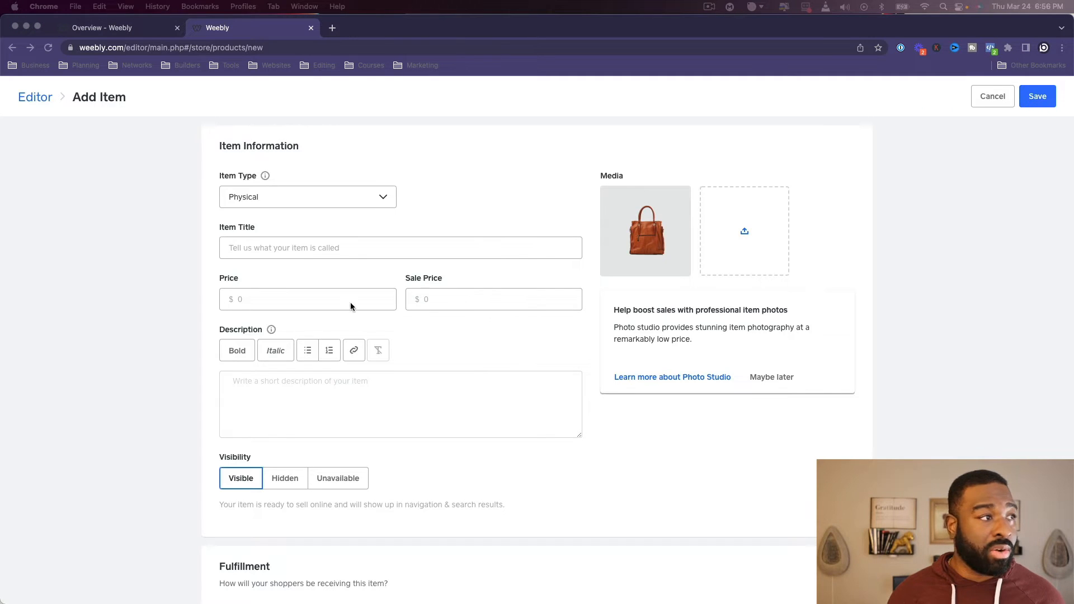
click(364, 248)
text(Asixs Leather Handbag)
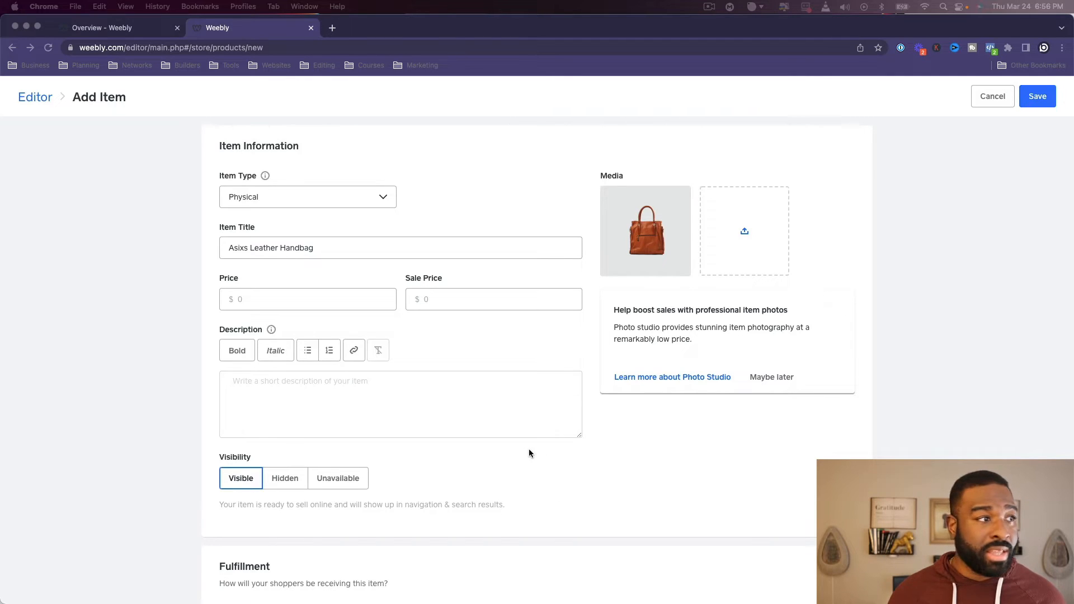
- Paste the placeholder description beginning "Edit this text to make it your own" and enter the handbag's price
click(519, 417)
text(Edit this text to make it your own. To edit, simply click directly on the text to start adding your own words. You can move the text by dragging and dropping the text anywhere on the page. Try and keep the text under 50 words for readability.)
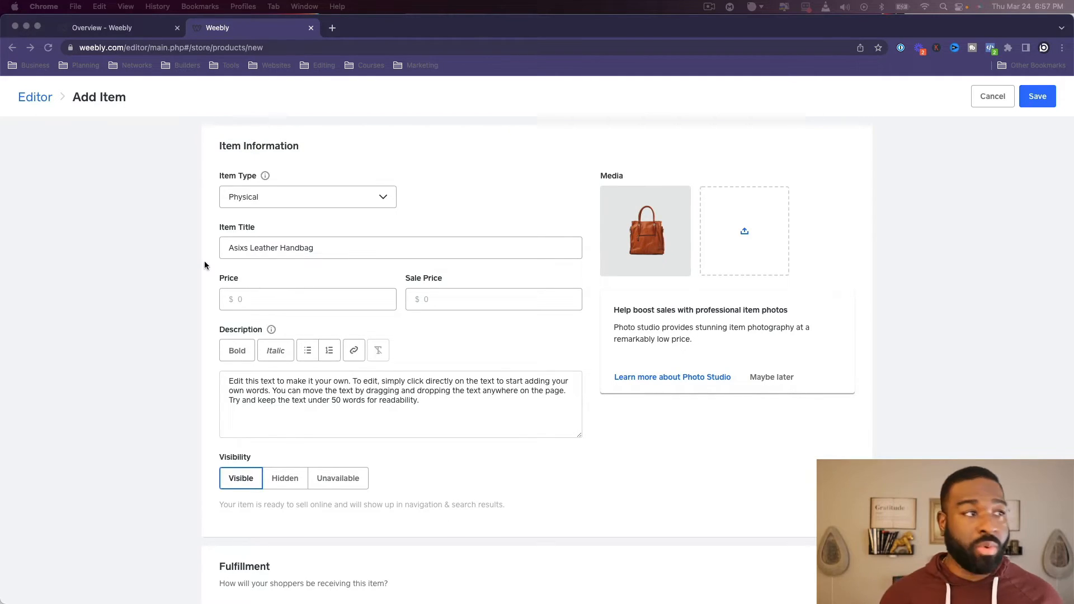
key(super+Tab)
click(346, 299)
text(950)
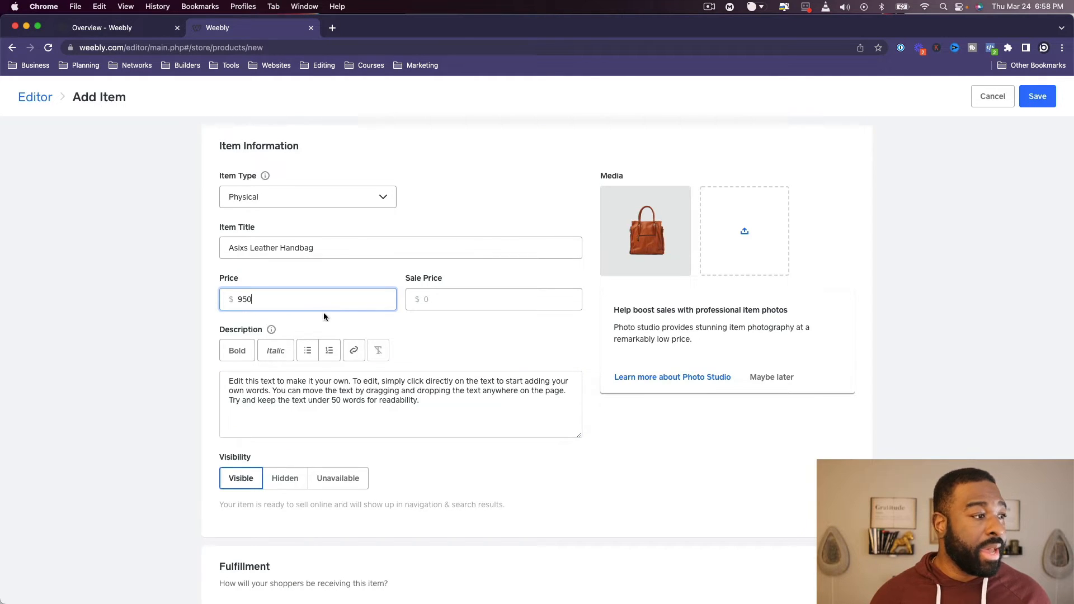
- Look over the handbag's remaining item sections and save the item
scroll(324, 312, down, 13)
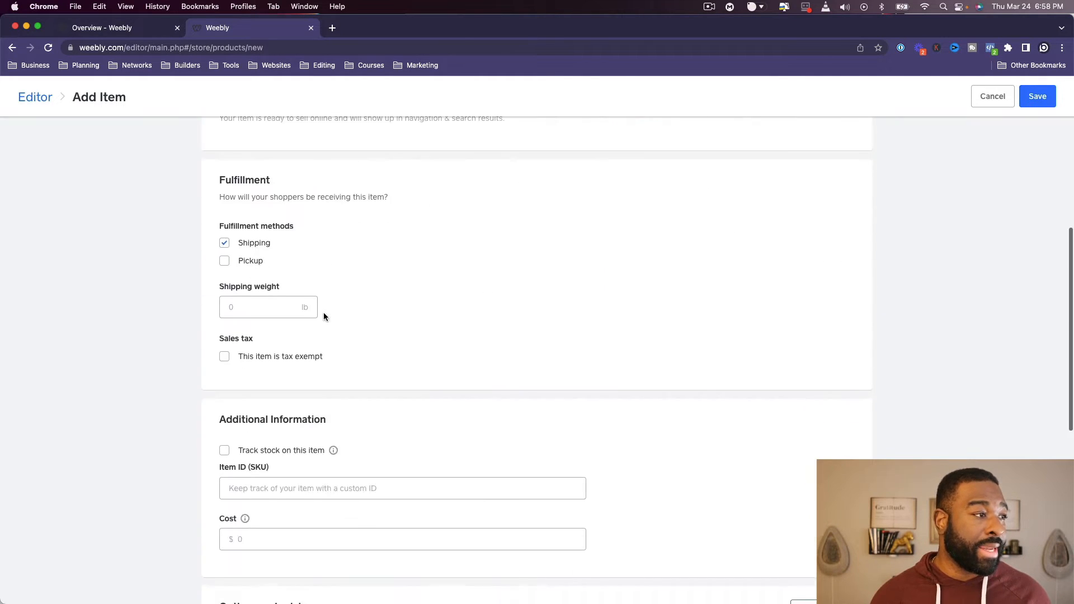
scroll(330, 312, down, 2)
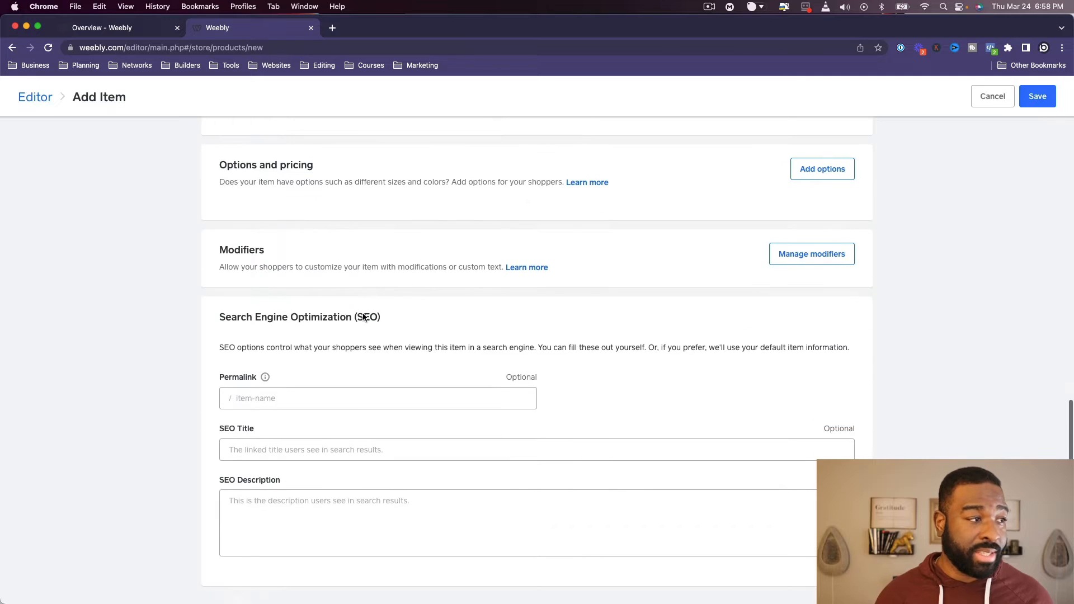
click(1029, 98)
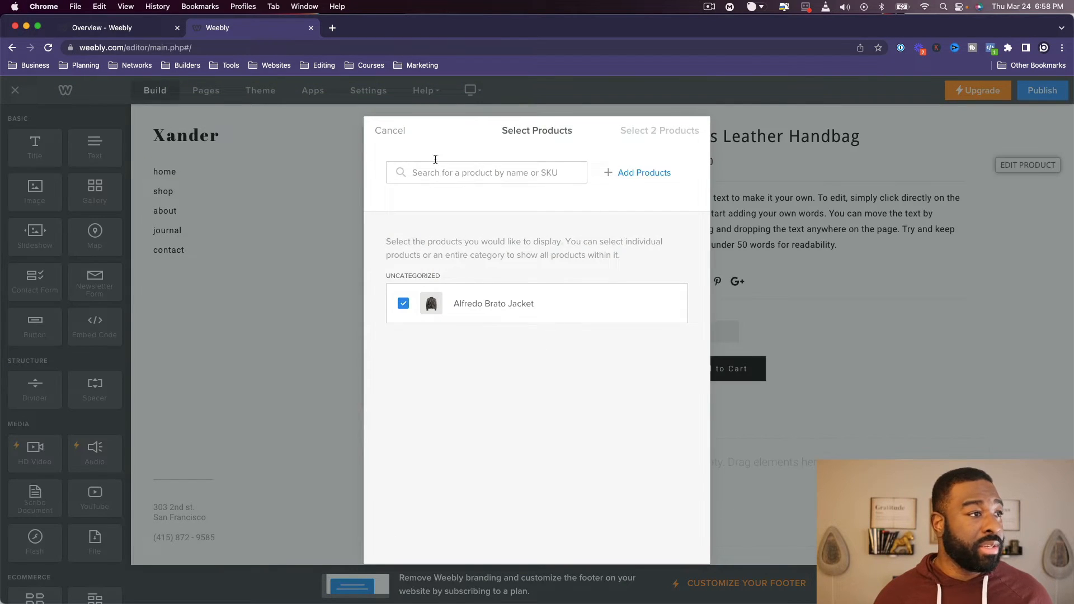
- Start another new product, add the plaid shirt photo to its media and title it Volcom Flannel Shirt
click(644, 172)
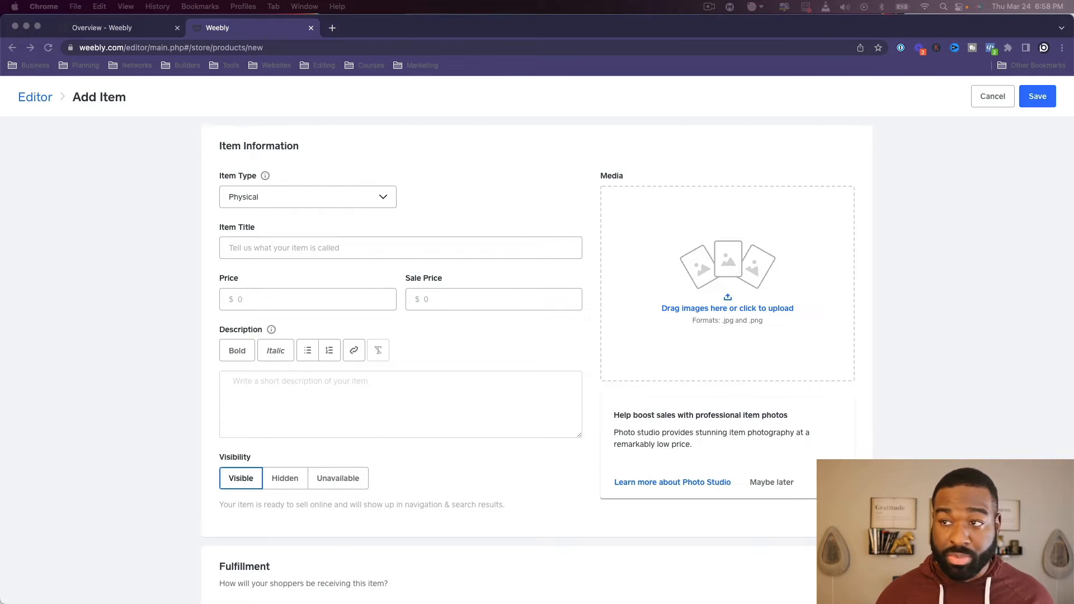
drag(1073, 214, 695, 235)
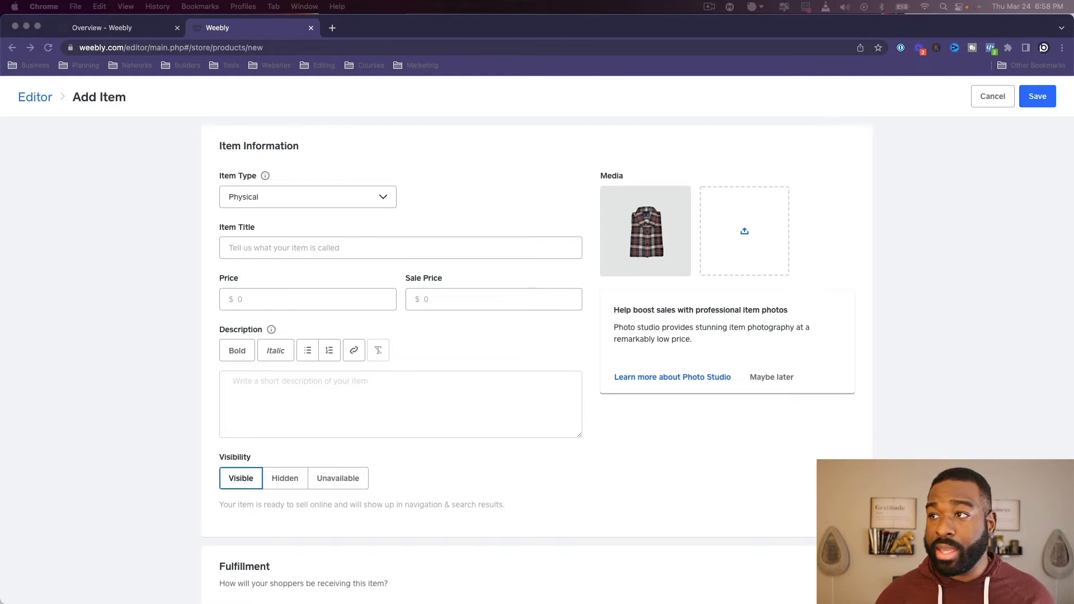
click(412, 251)
text(Volcom Flannel Shirt)
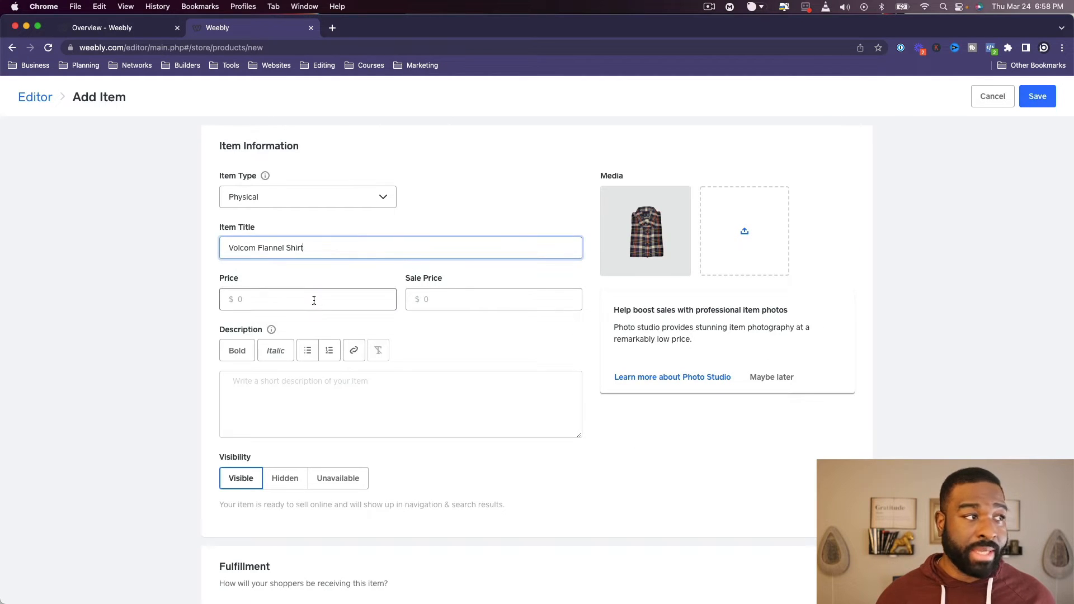
- Set the flannel shirt's price to $150 and paste the placeholder text into its description
click(313, 301)
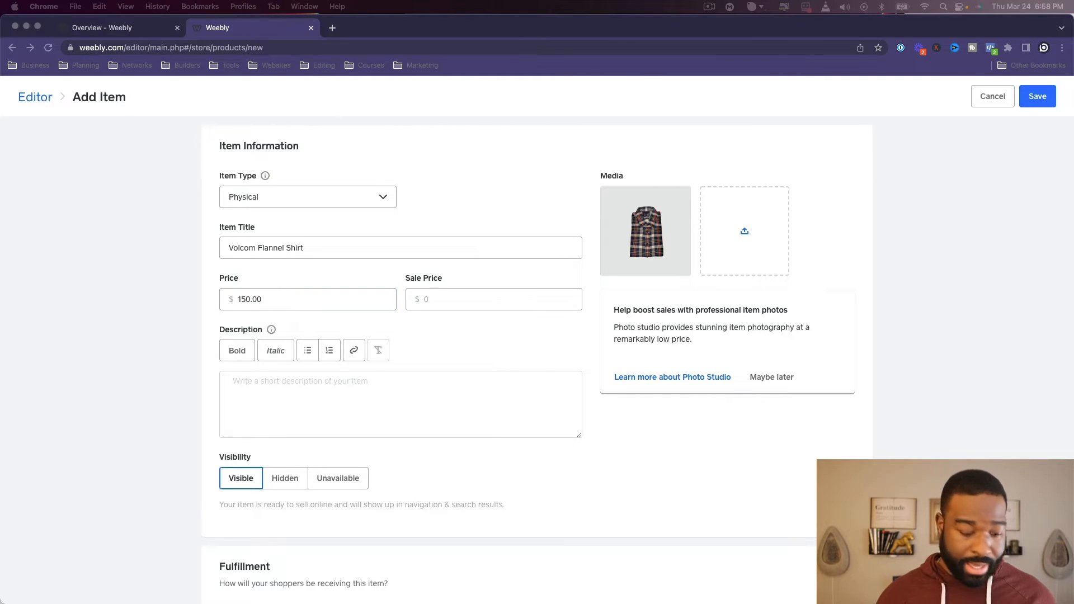
click(384, 408)
key(super+v)
scroll(403, 436, down, 15)
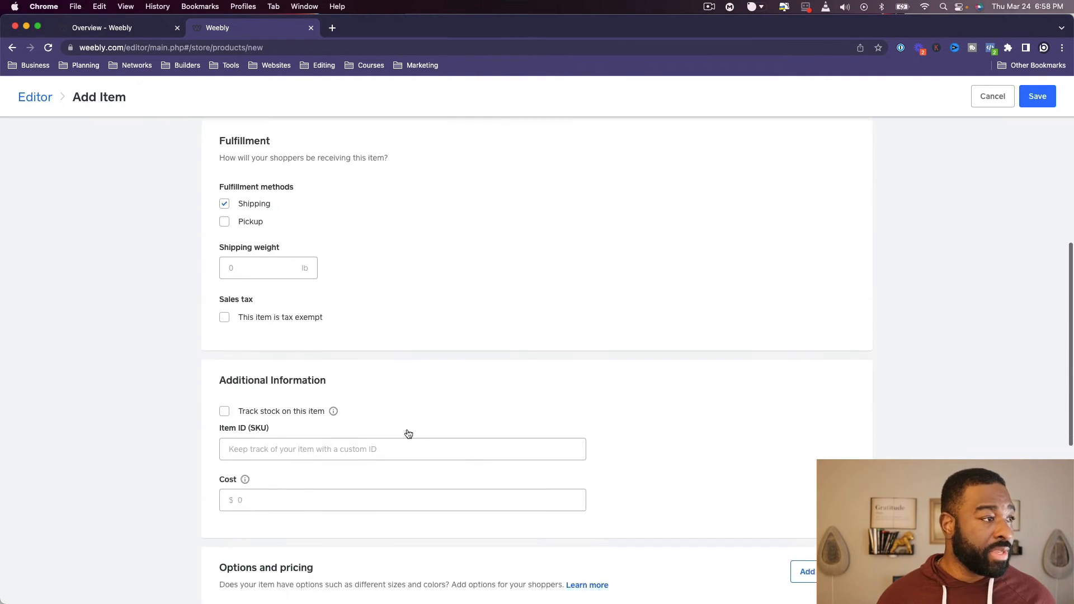
- Save the flannel shirt item and start a new product with the brown leather jacket photo, titled Lily Mcqueen Jacket
click(1050, 96)
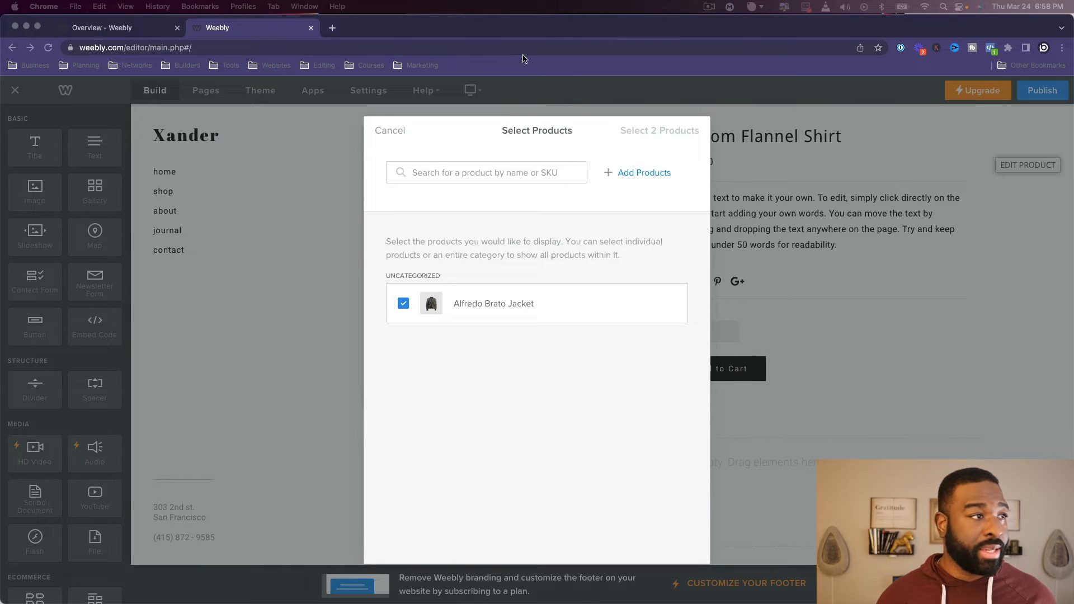
click(655, 174)
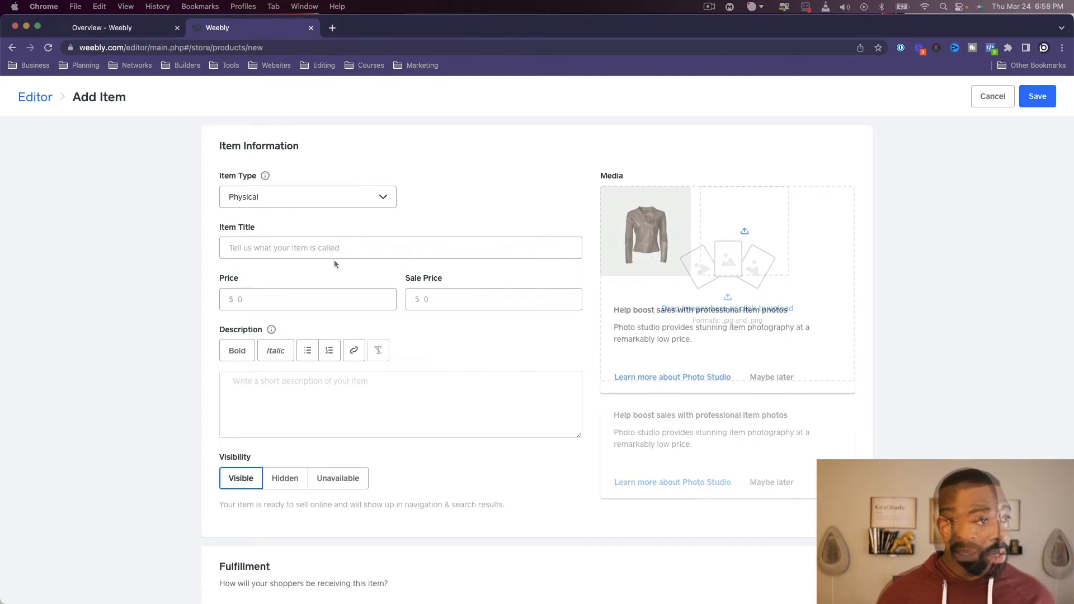
click(414, 252)
text(Lily Mcqueen Jacket)
- Set the Lily Mcqueen Jacket's price to $1,500, paste the placeholder text into its description and save the item
click(314, 306)
text(1,5)
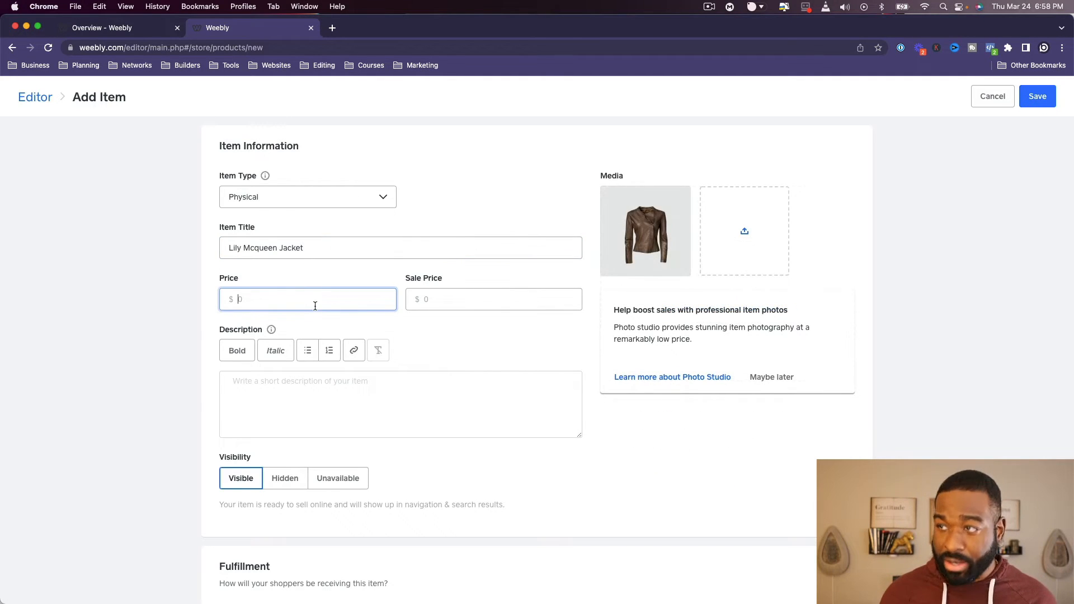
text(00)
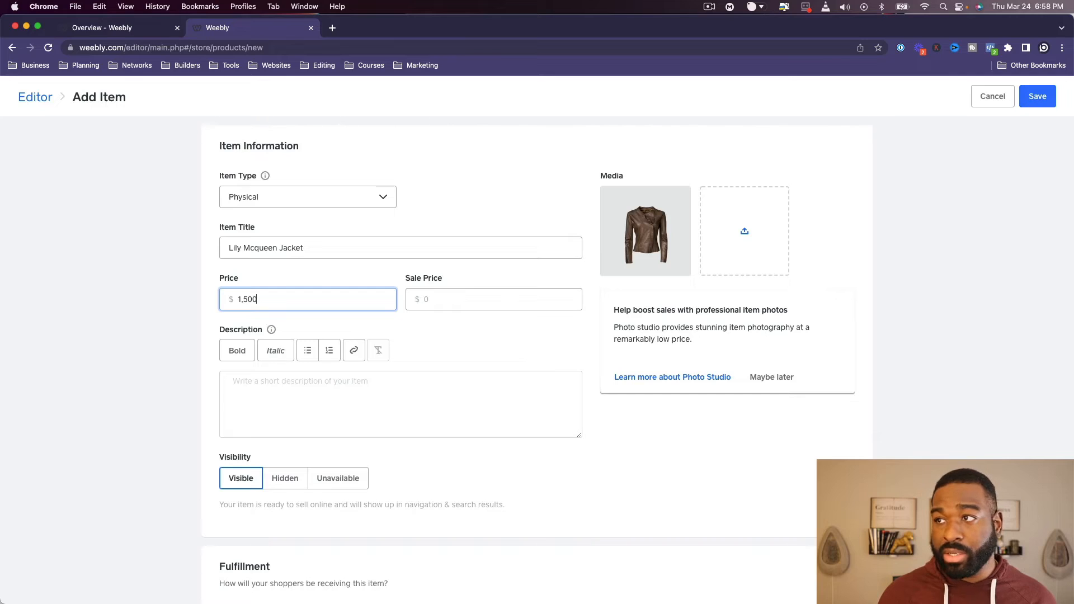
click(263, 414)
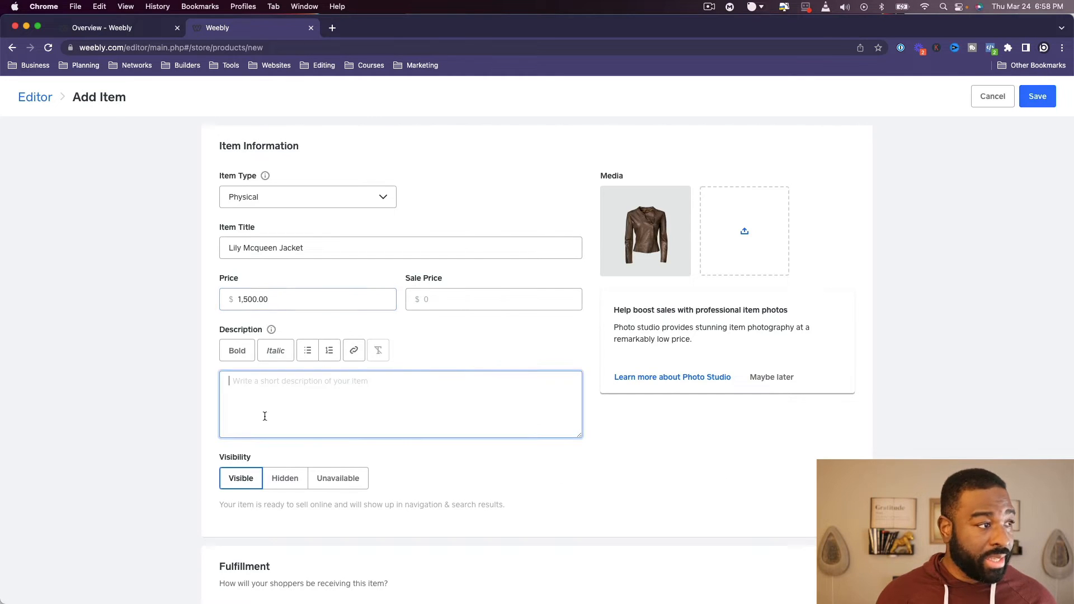
text(Edit this text to make it your own. To edit, simply click directly on the text to start adding your own words. You can move the text by dragging and dropping the text anywhere on the page. Try and keep the text under 50 words for readability.)
scroll(311, 442, down, 15)
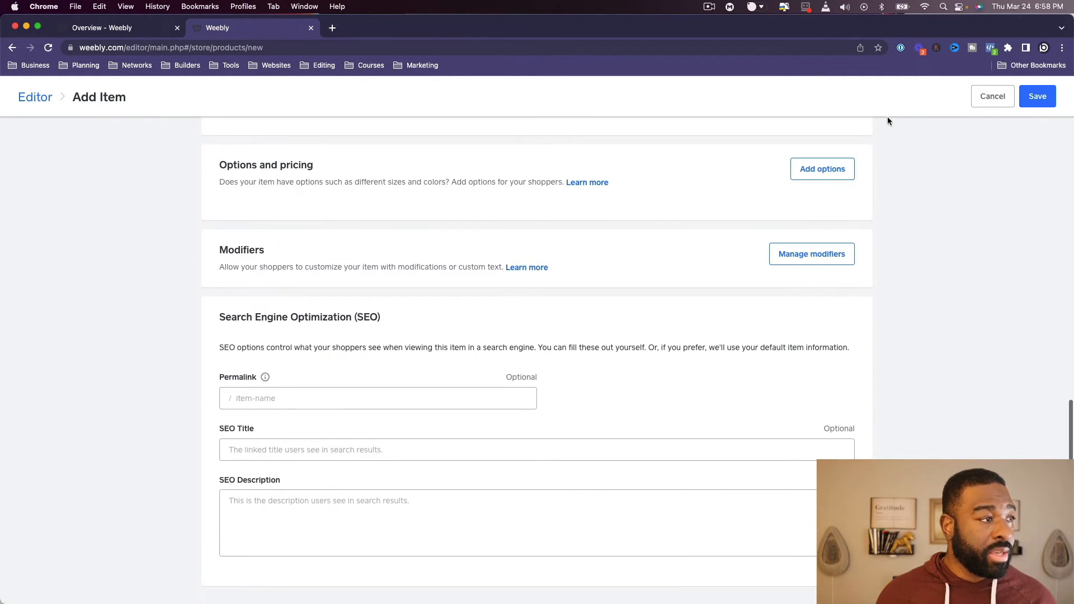
click(1043, 95)
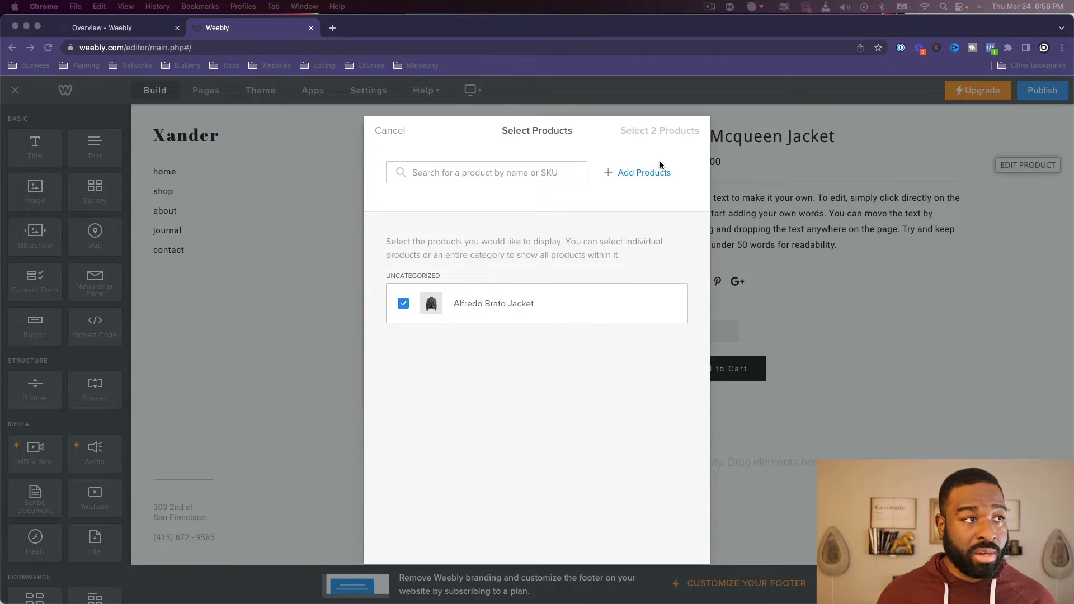
- Start another new product and title it Lucky Seven Jeans
click(652, 174)
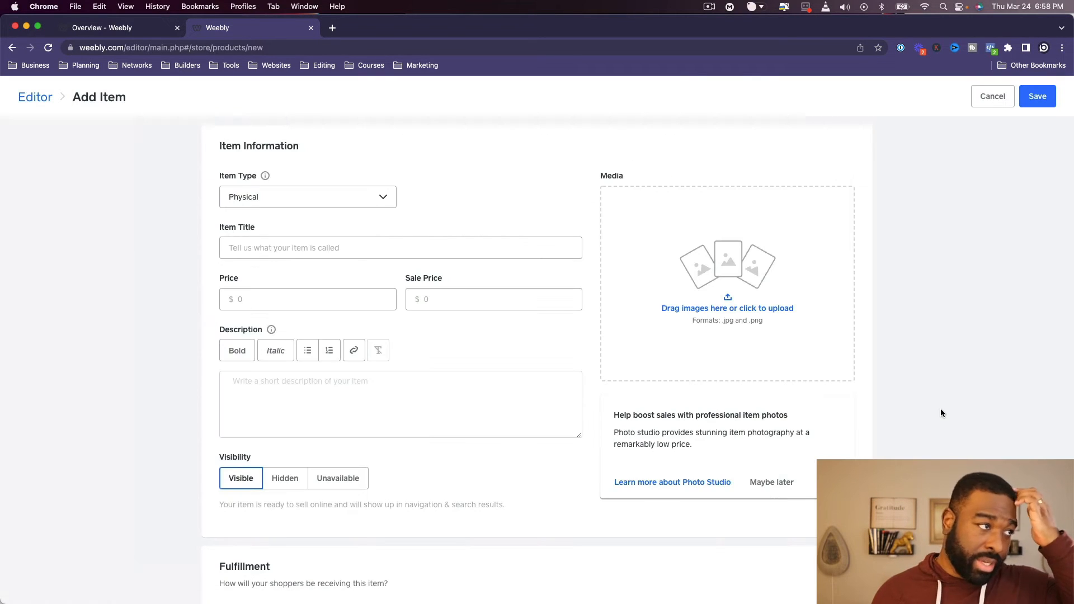
scroll(884, 456, down, 2)
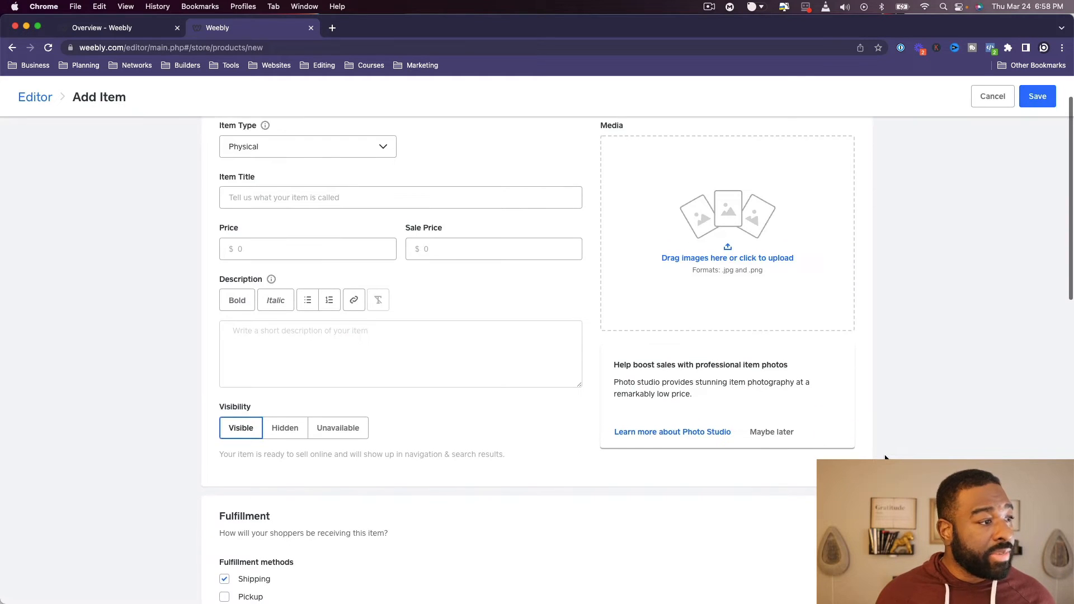
scroll(885, 458, down, 1)
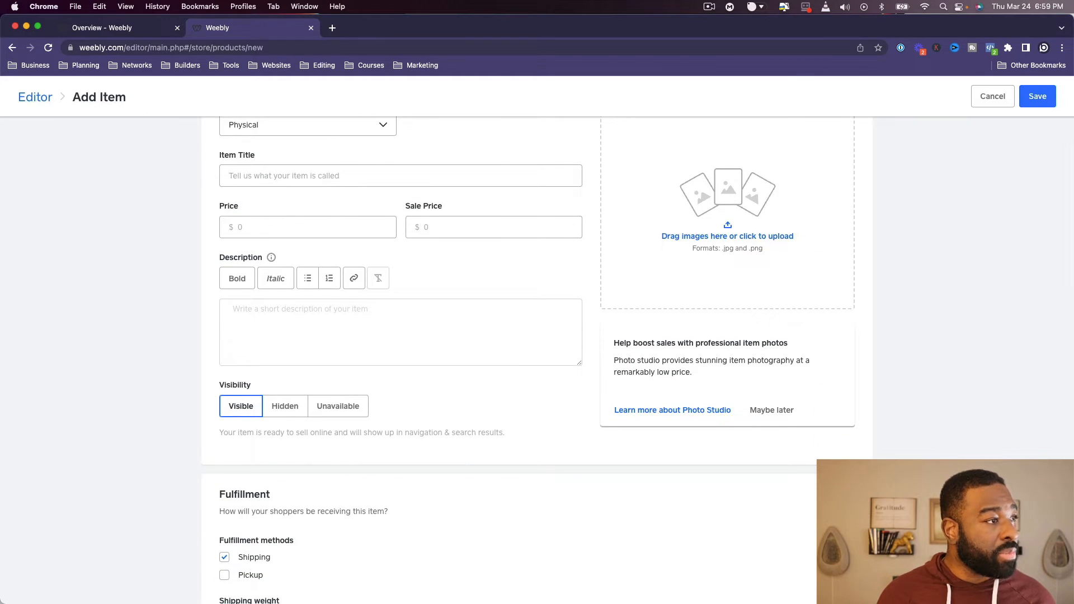
scroll(883, 455, down, 10)
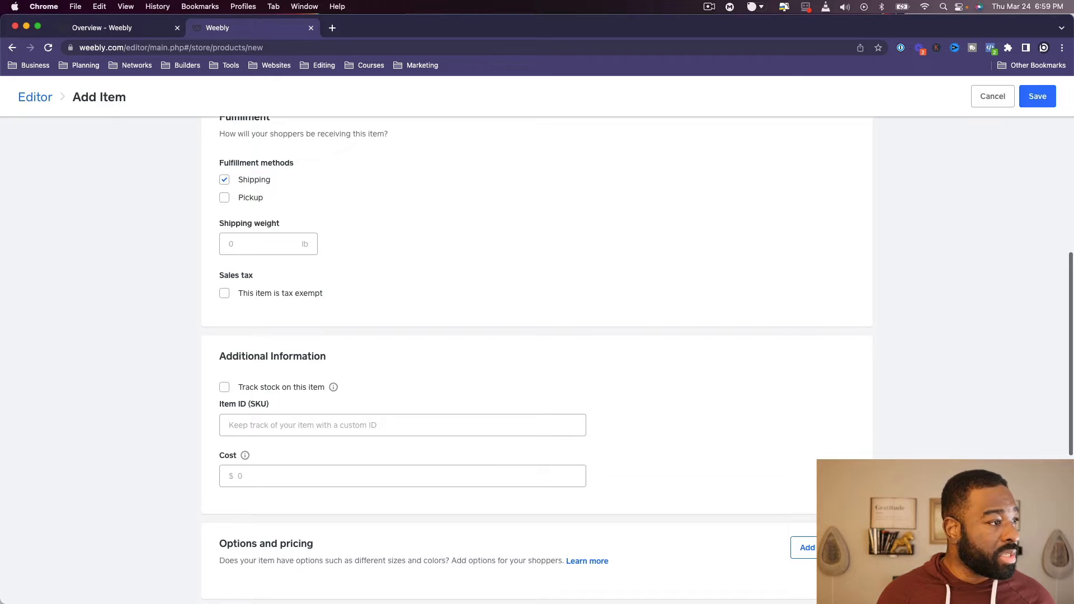
scroll(537, 360, down, 5)
scroll(537, 360, down, 5)
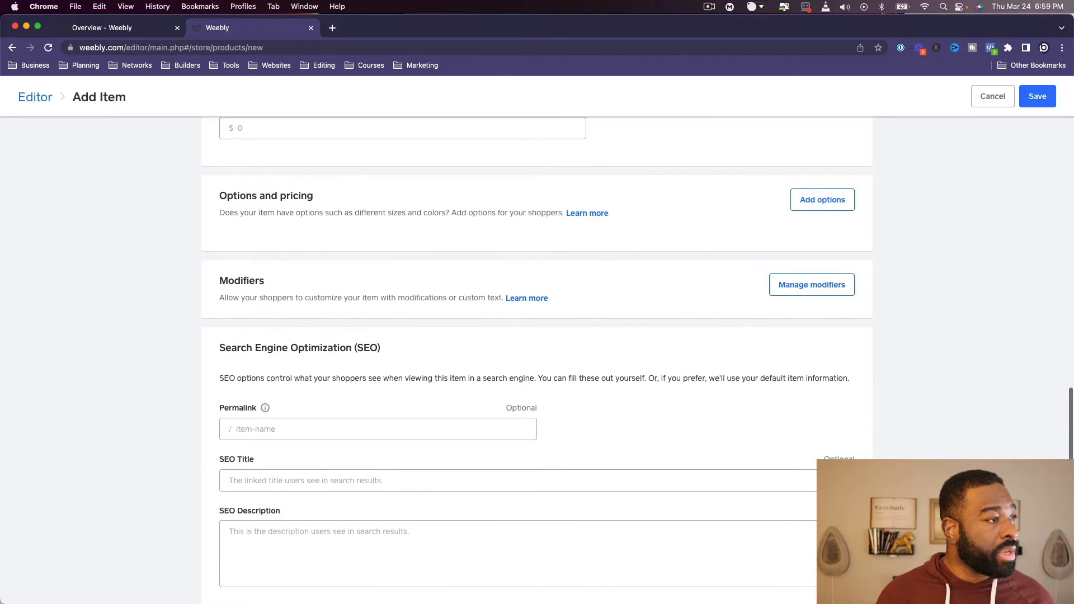
scroll(537, 361, down, 1)
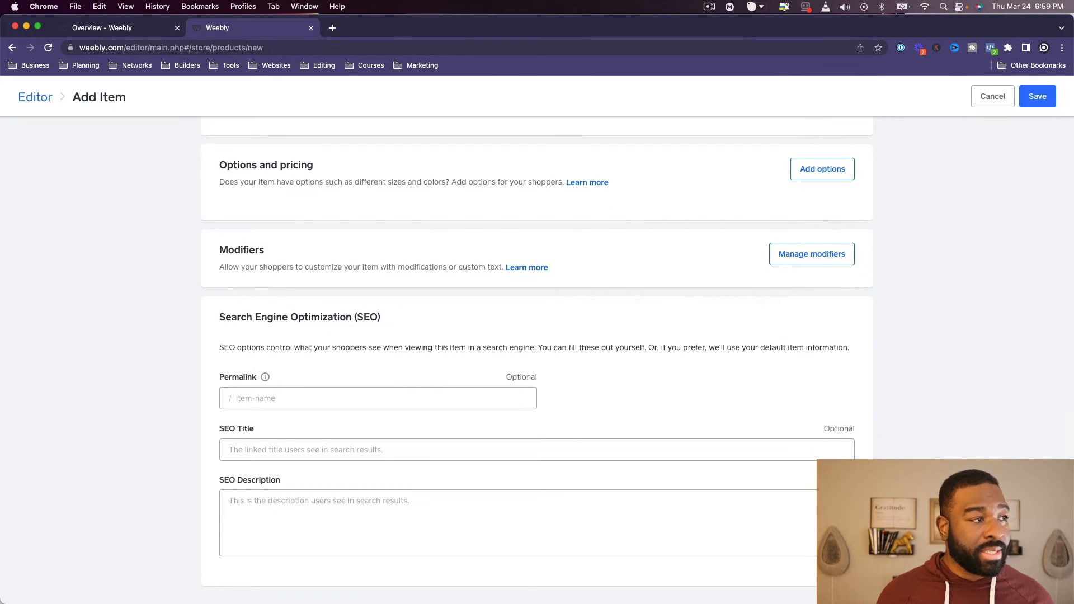
scroll(537, 361, up, 15)
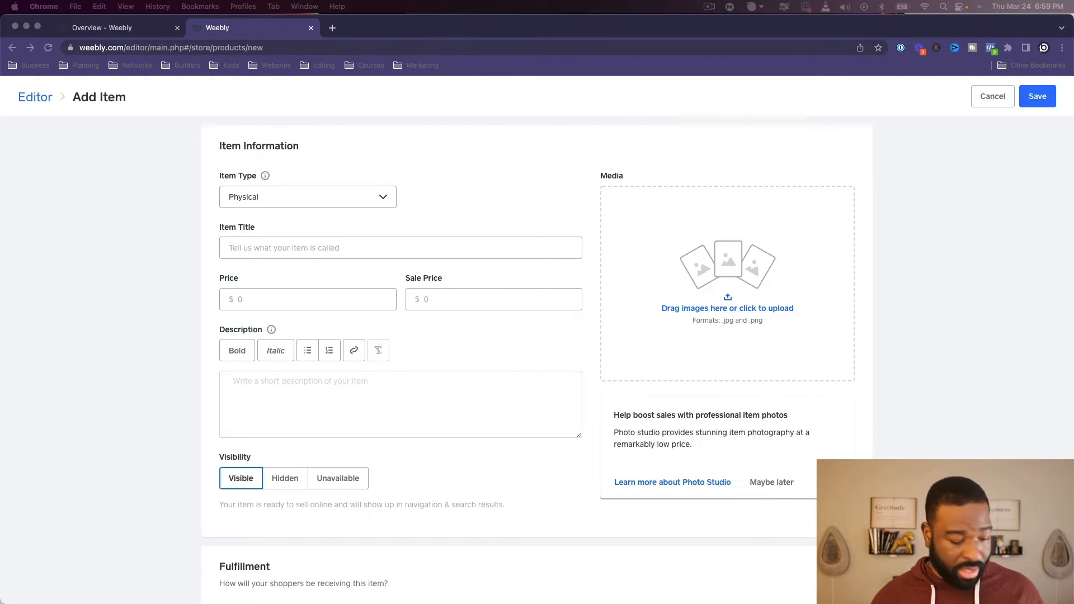
click(414, 250)
text(Lucky Seven Jeans)
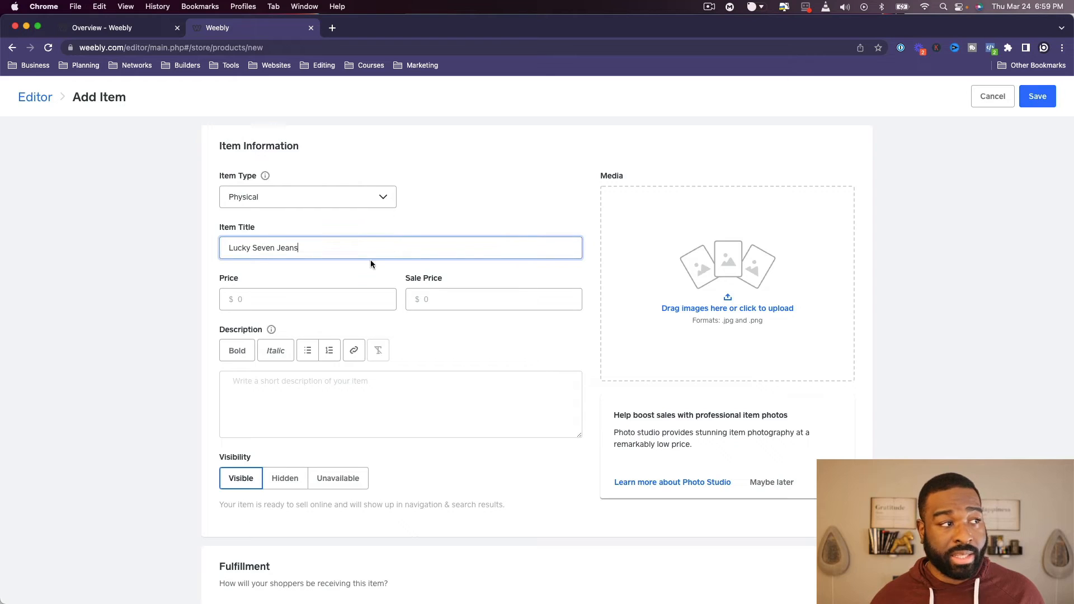
- Set the jeans' price to $150 and add the blue jeans photo to the item's media
click(310, 300)
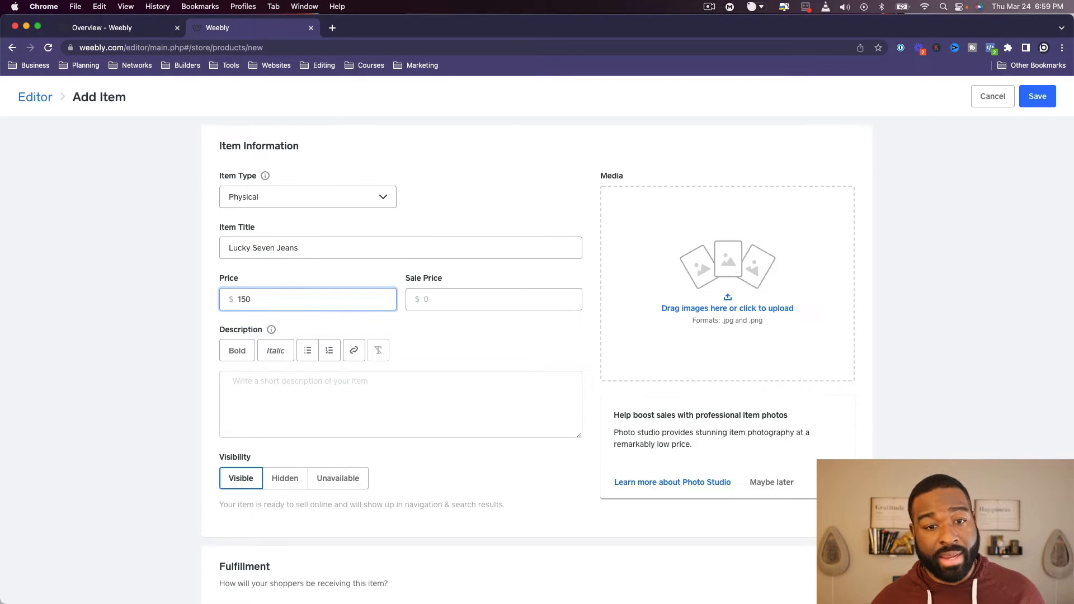
text(150)
drag(1063, 191, 688, 224)
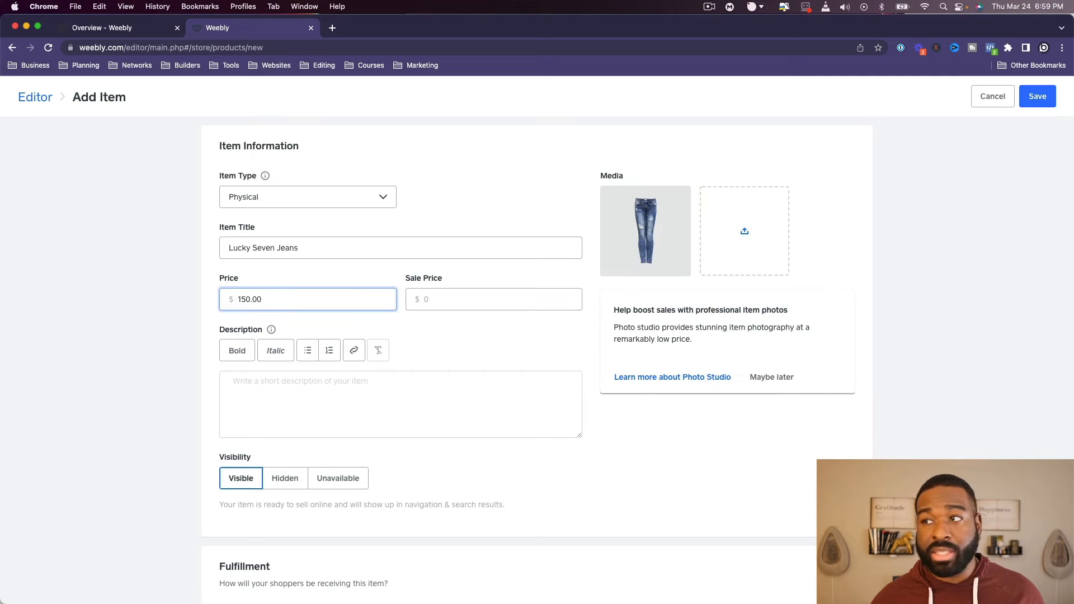
- Paste the placeholder text into the jeans' description and save the item
click(458, 403)
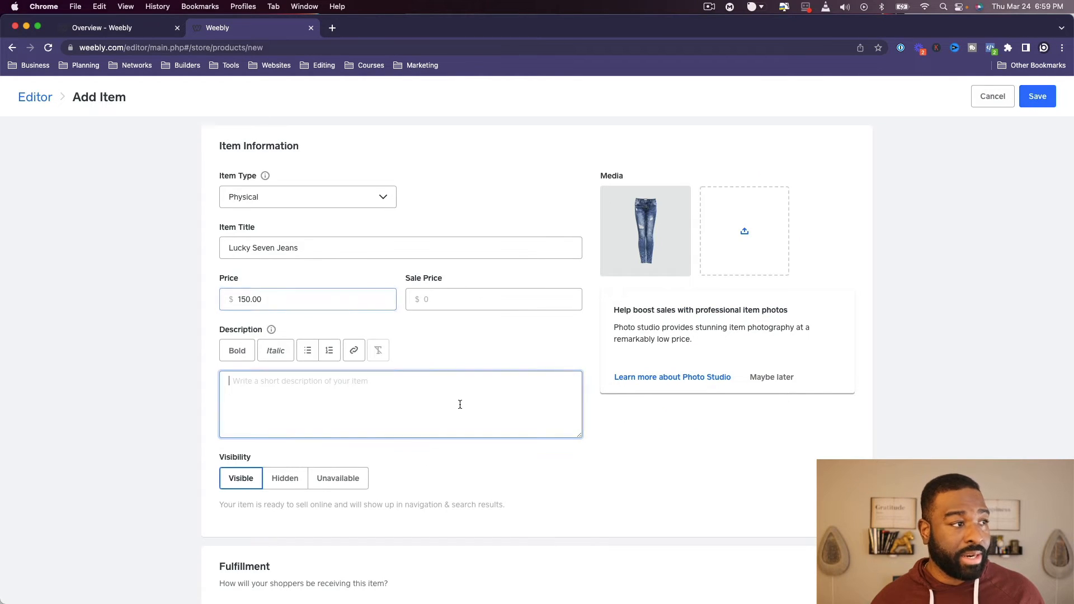
key(super+v)
scroll(393, 492, down, 10)
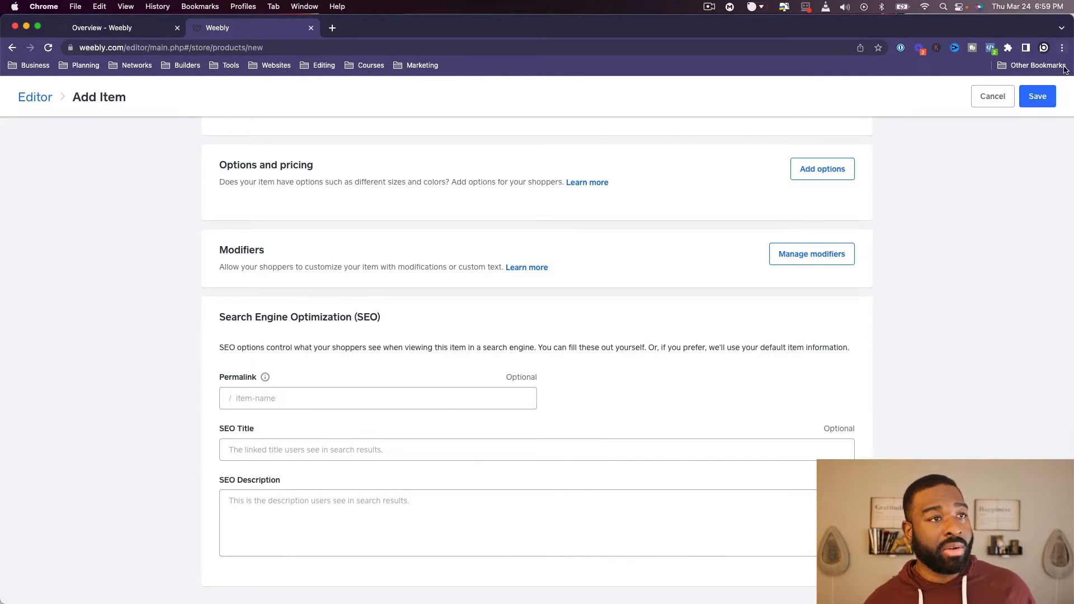
click(1037, 96)
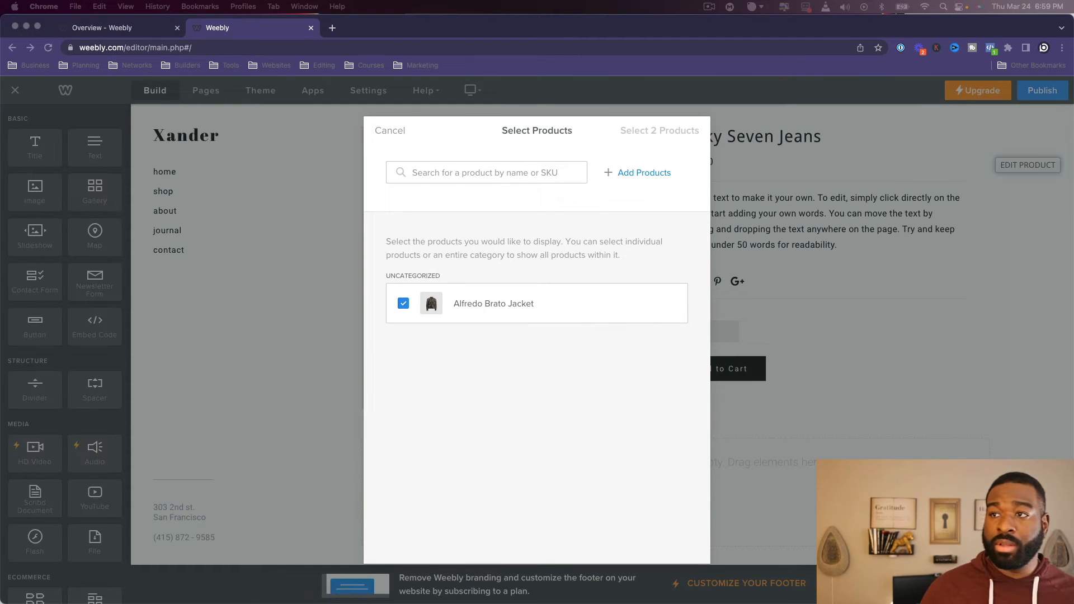
- Start another new product, add the brown dress shoes photo to its media and title it Joseph Madden Shoes
click(691, 180)
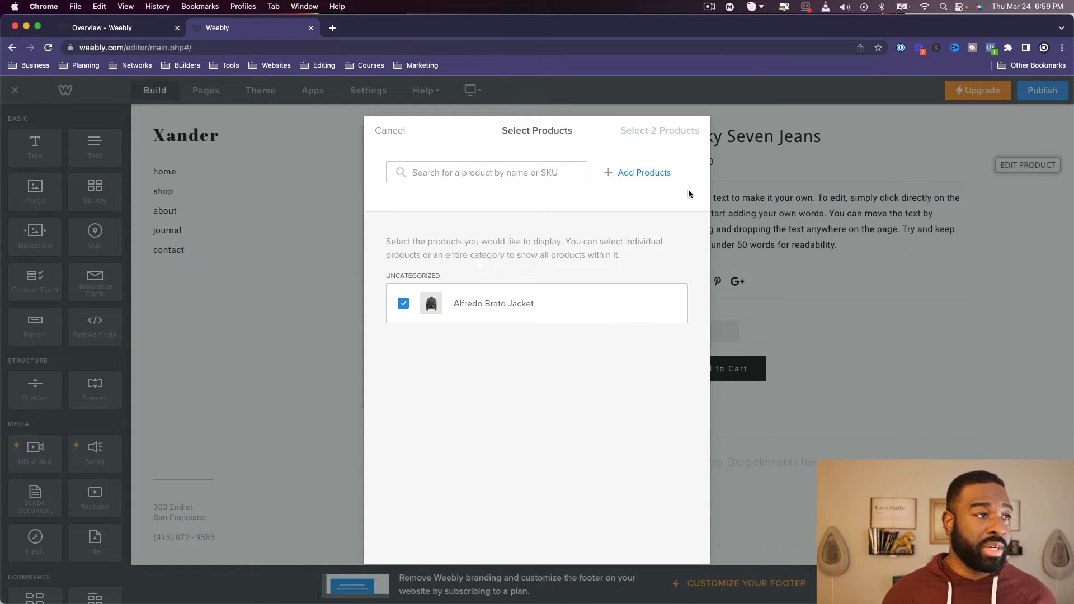
click(667, 179)
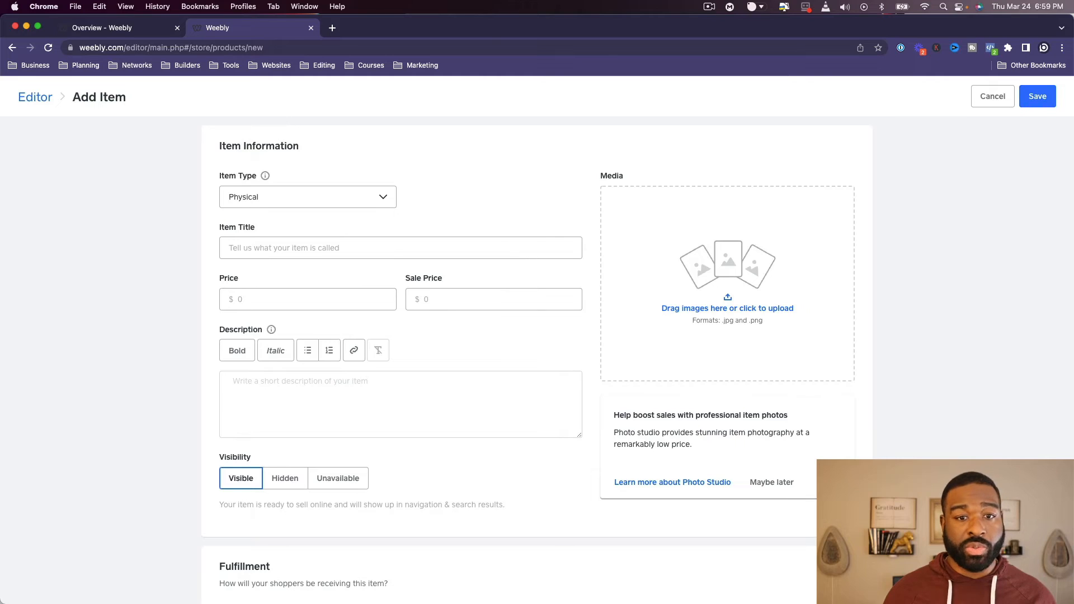
drag(0, 224, 651, 210)
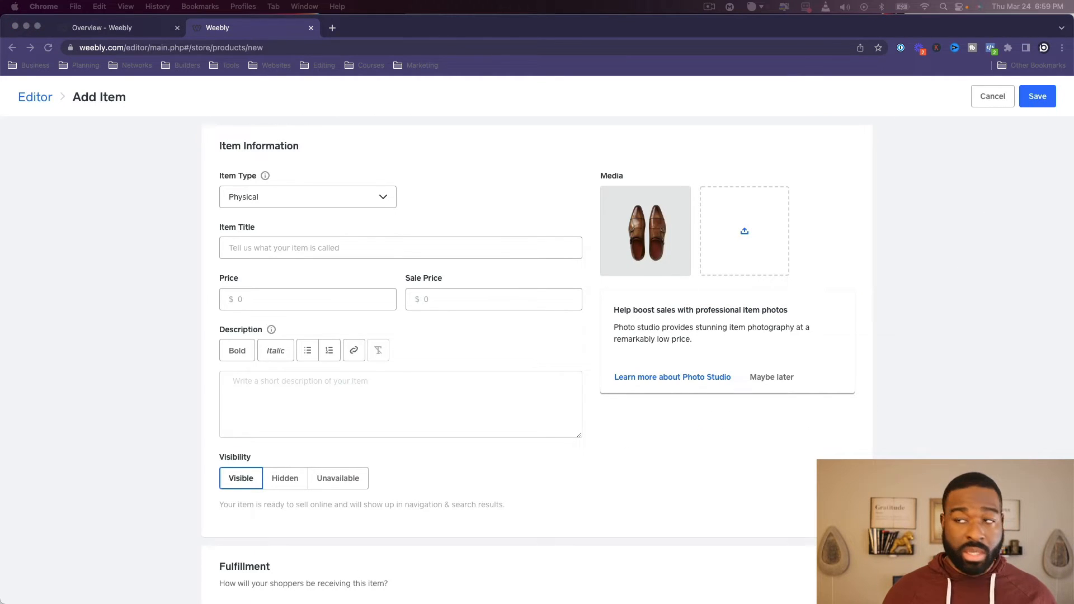
click(443, 241)
text(Joseph Madden Shoes)
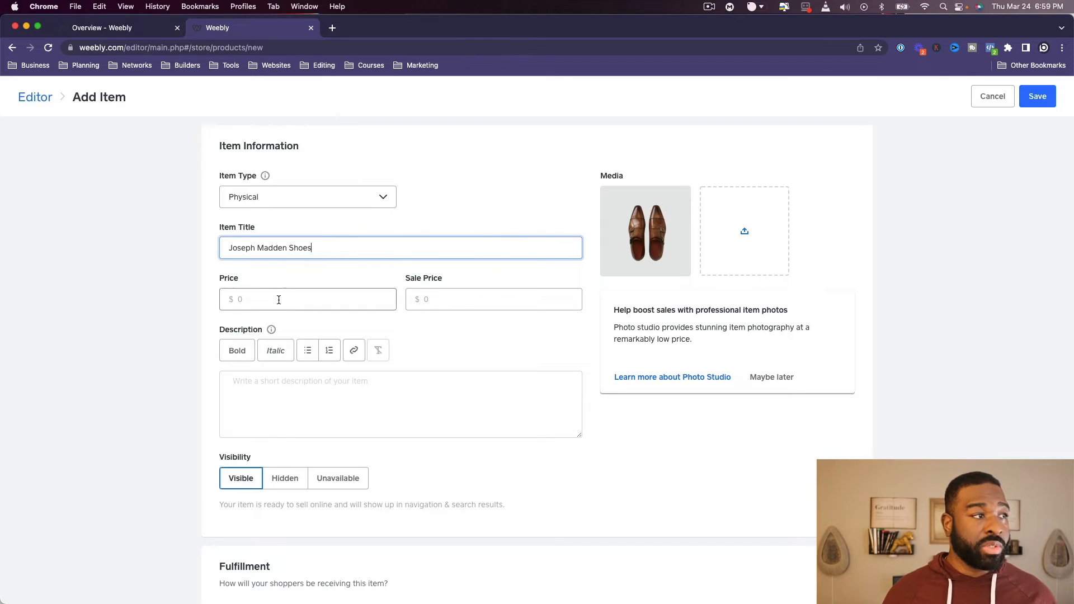
- Set the shoes' price to $250, paste the placeholder text into the description and save the item
click(306, 302)
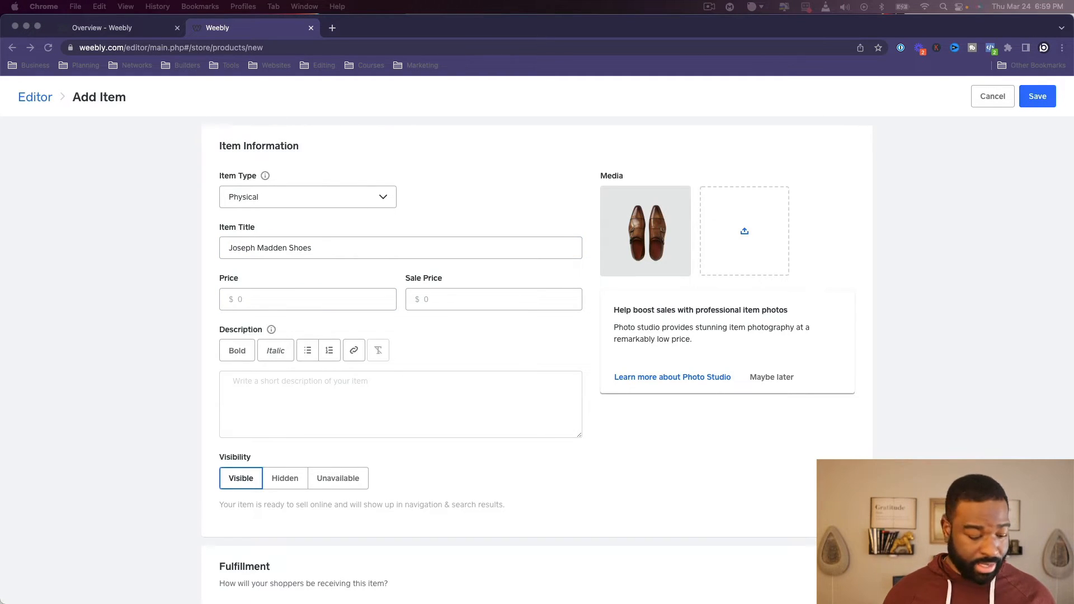
click(316, 292)
text(250)
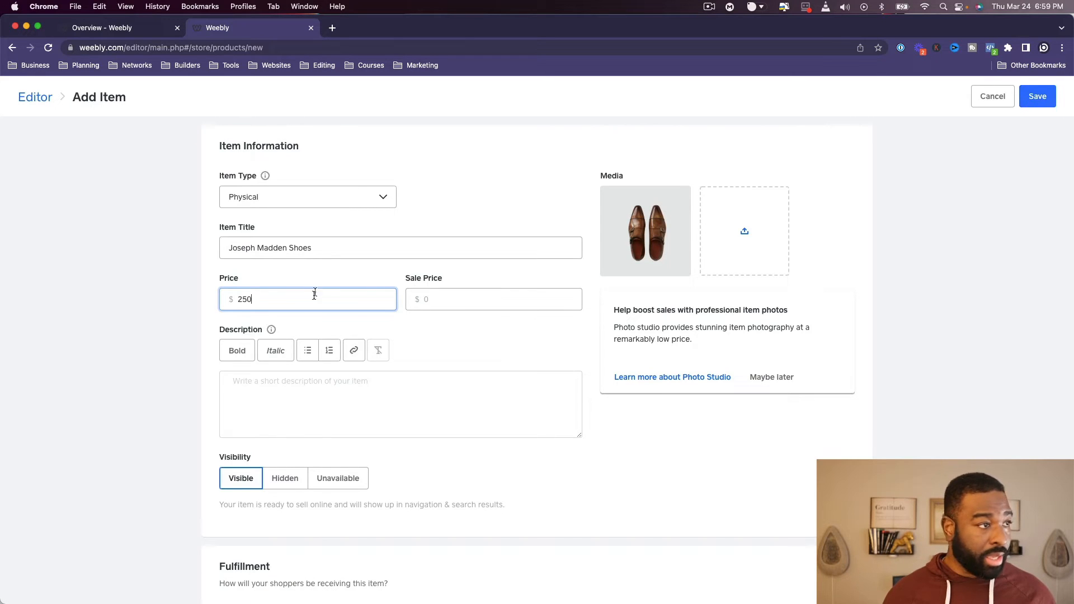
click(342, 398)
text(Edit this text to make it your own. To edit, simply click directly on the text to start adding your own words. You can move the text by dragging and dropping the text anywhere on the page. Try and keep the text under 50 words for readability.)
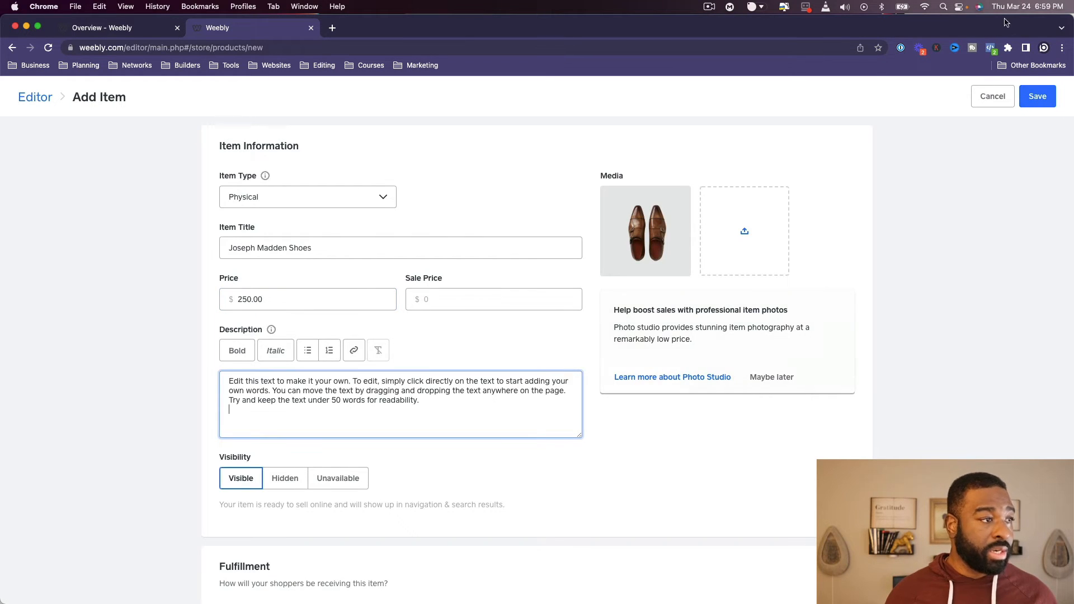
click(1036, 97)
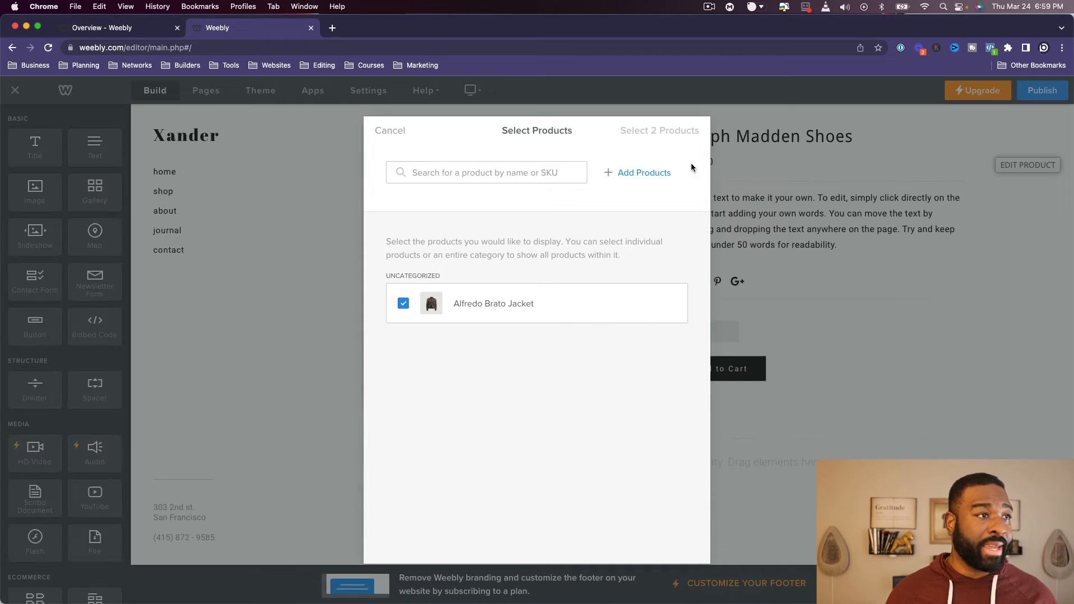
- Close the product selection and management dialogs without changes and review the site's shop and home pages
click(391, 131)
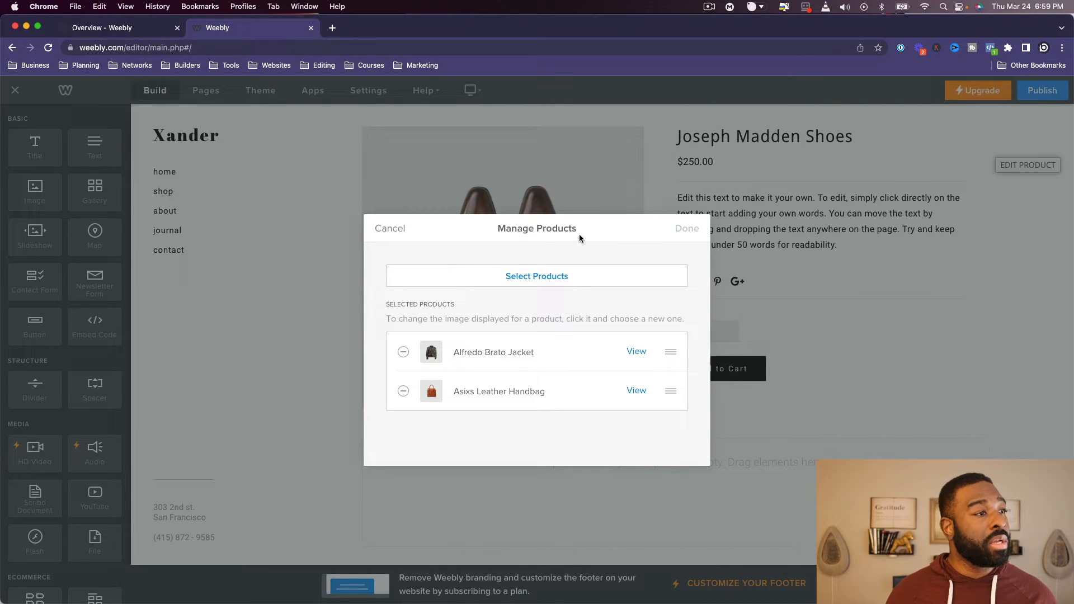
click(386, 233)
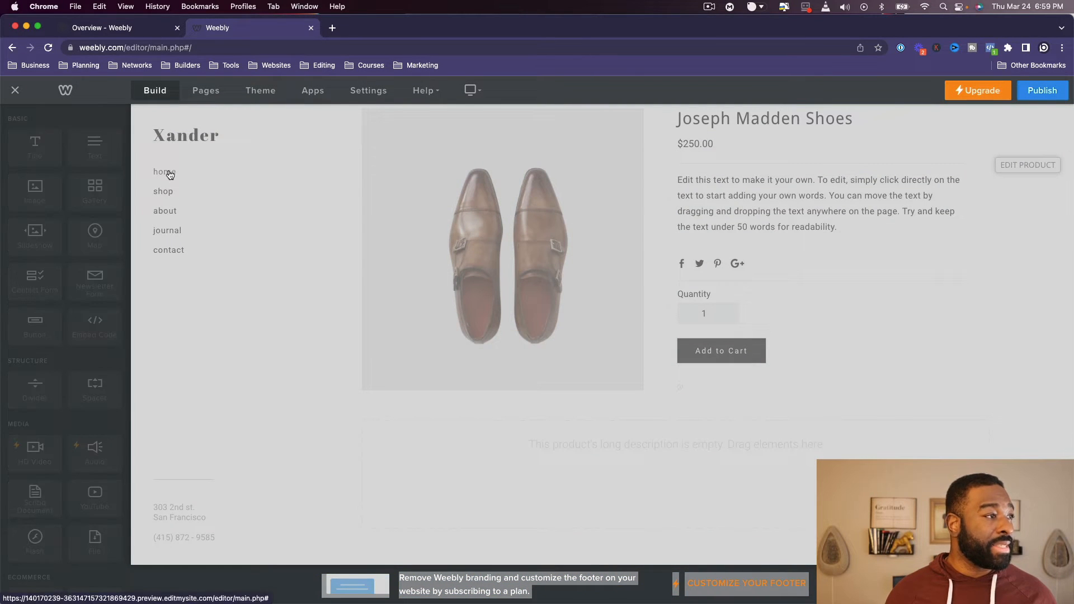
click(162, 192)
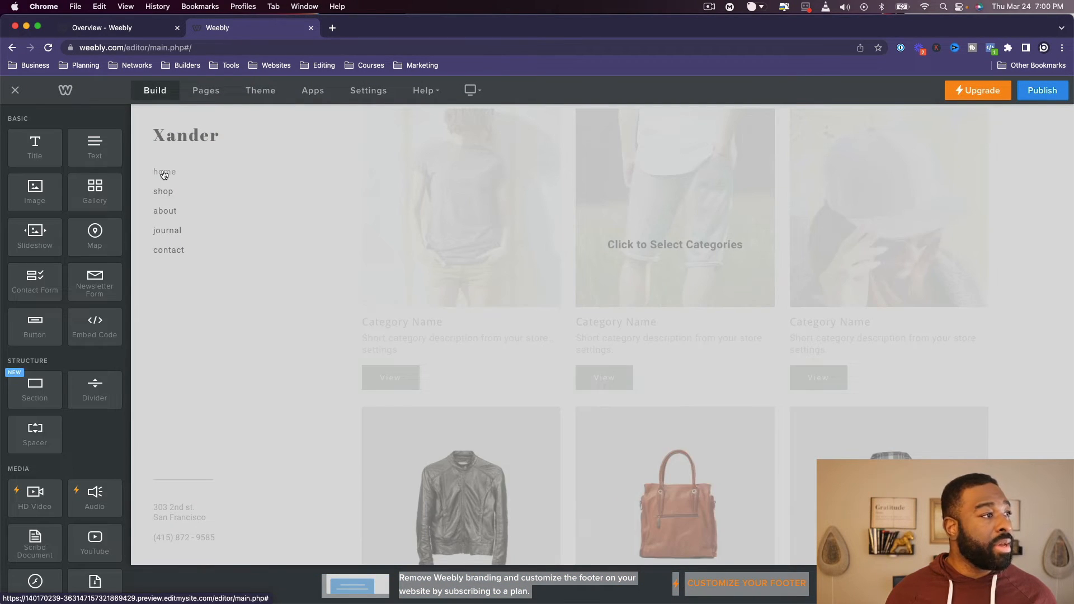
click(164, 172)
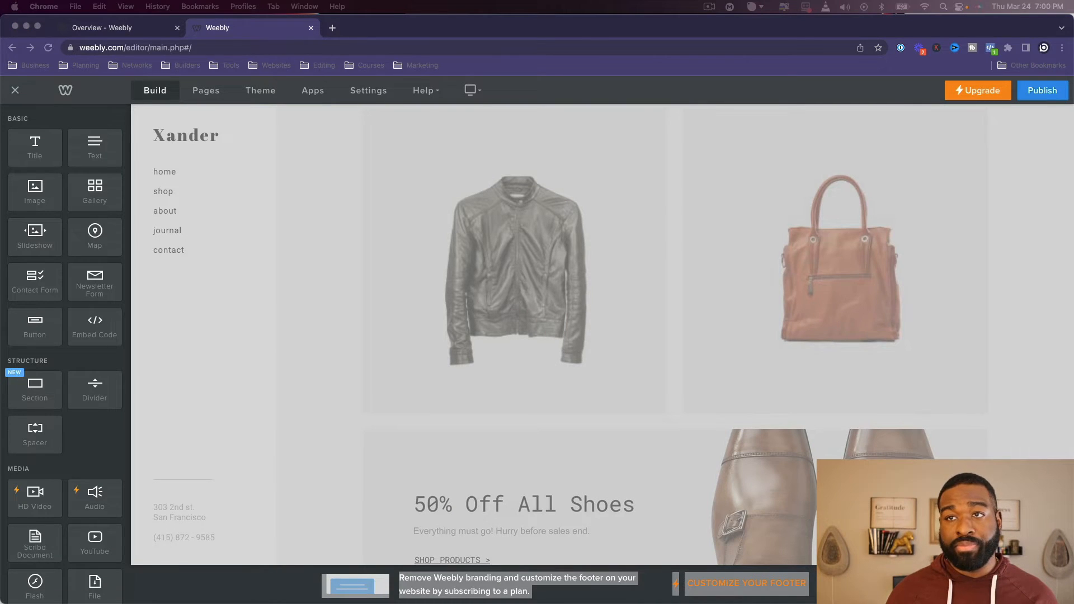
click(626, 249)
scroll(621, 249, down, 8)
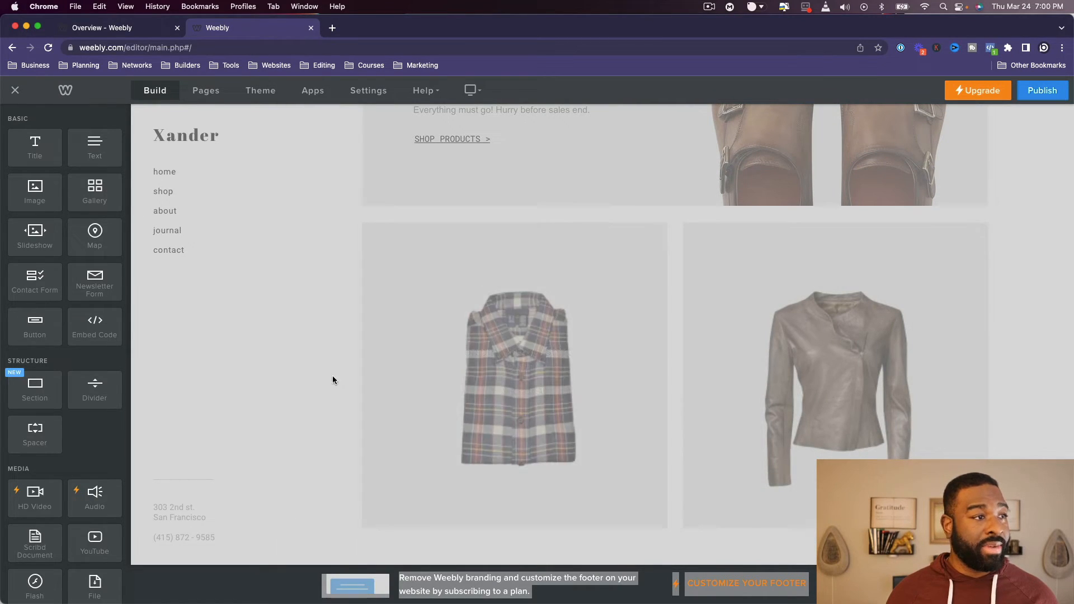
scroll(439, 364, up, 3)
scroll(441, 367, up, 5)
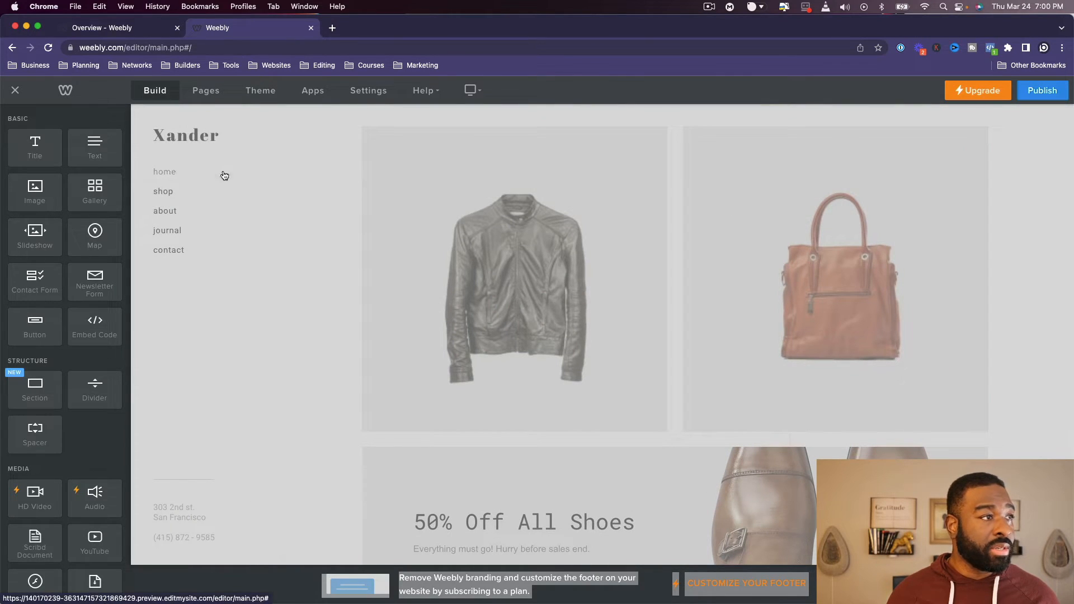
click(1041, 89)
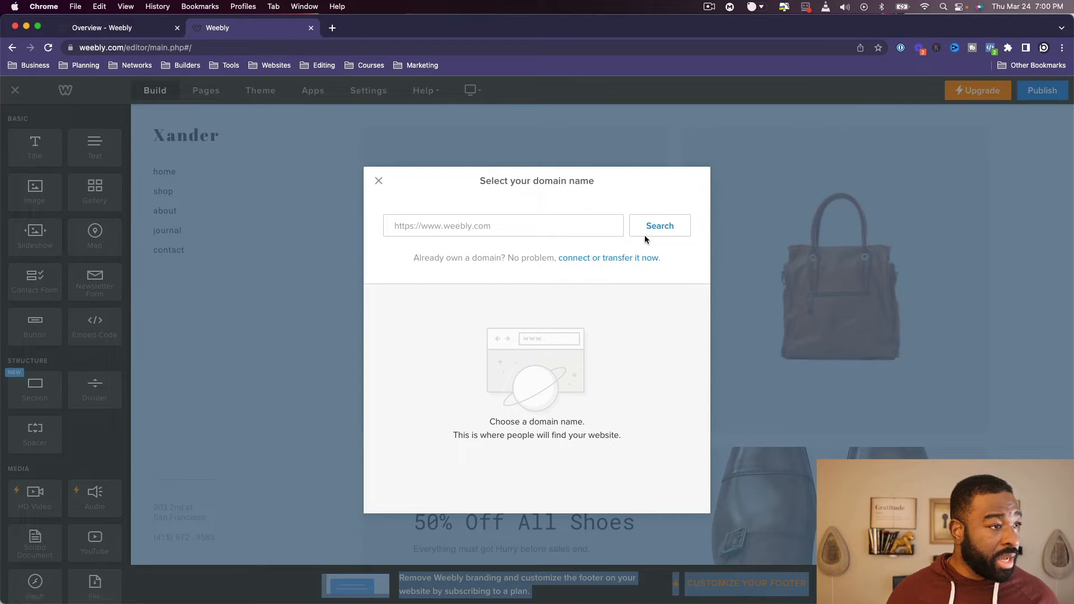
click(373, 183)
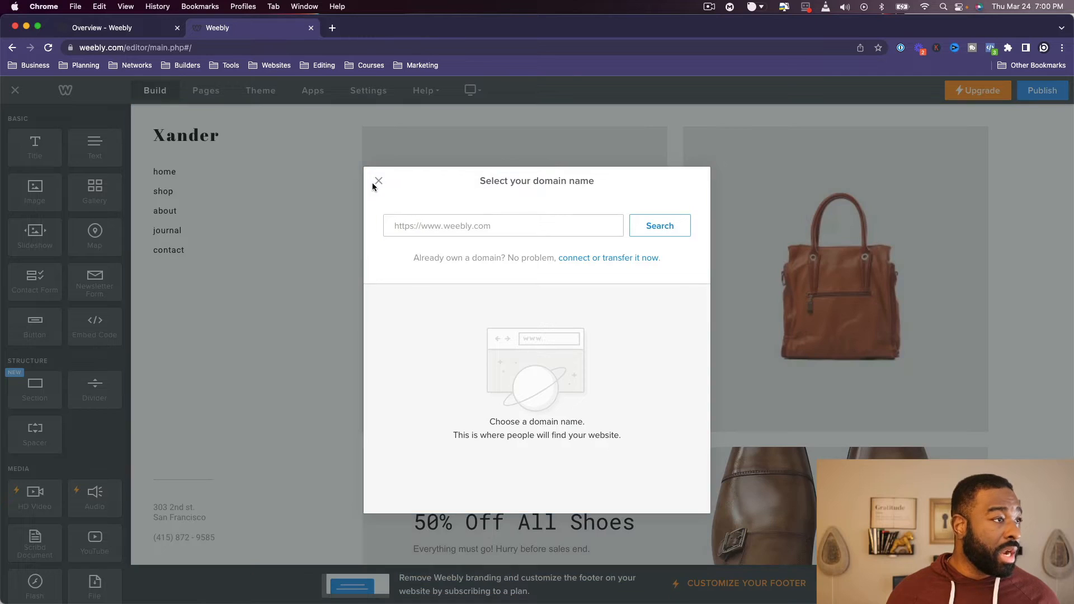
drag(371, 189, 377, 181)
click(377, 180)
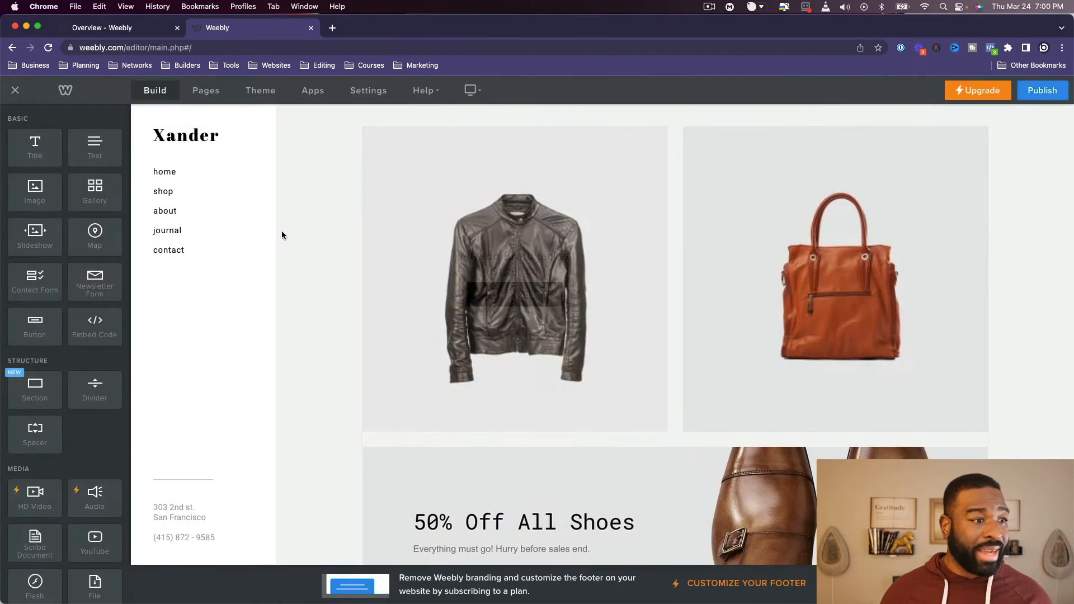
- Reload the editor, apply the Color Block app update and dismiss the domain name selection
key(super+r)
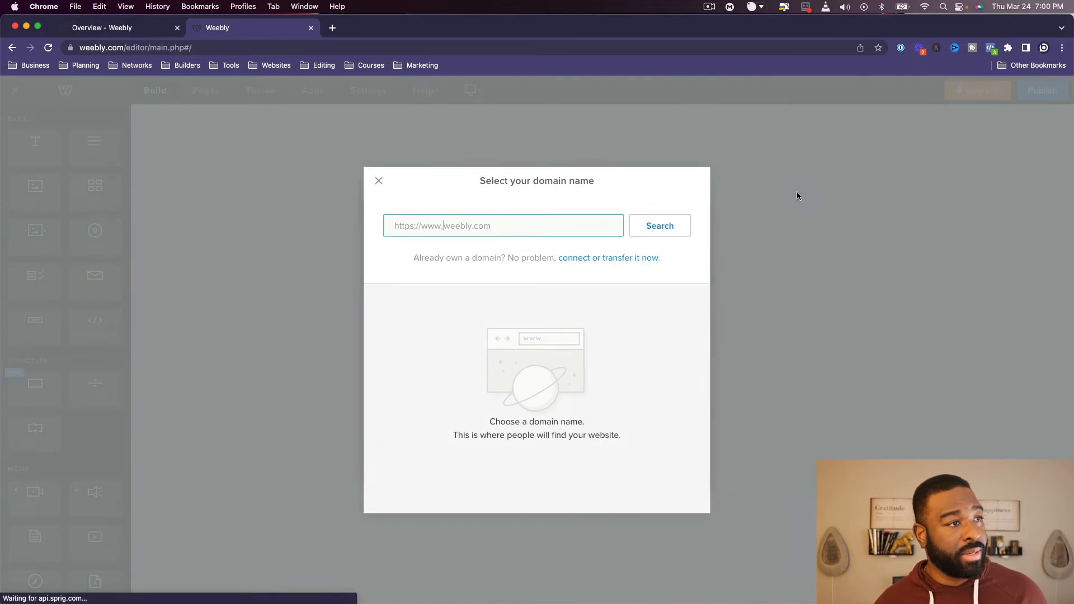
click(383, 182)
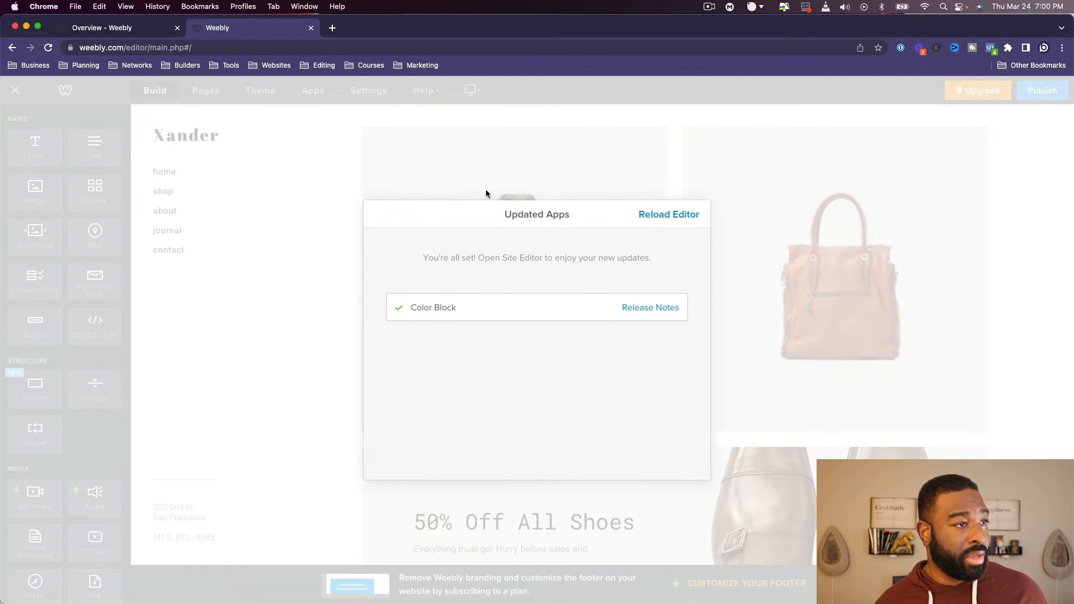
click(684, 218)
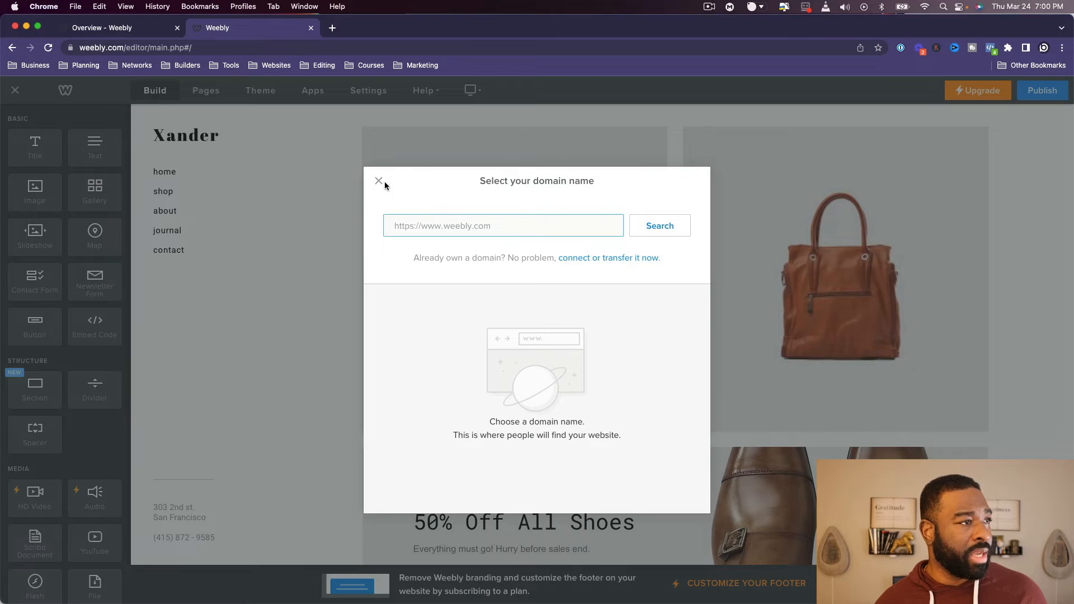
click(379, 181)
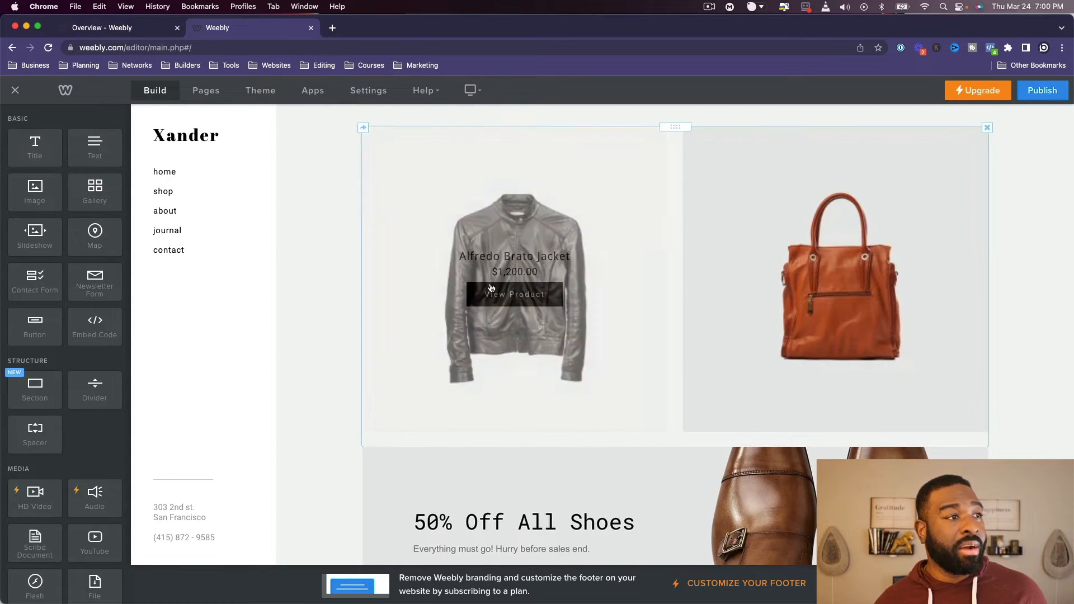
- Review the product sections on the home page and the categories and products on the shop page
scroll(707, 390, down, 5)
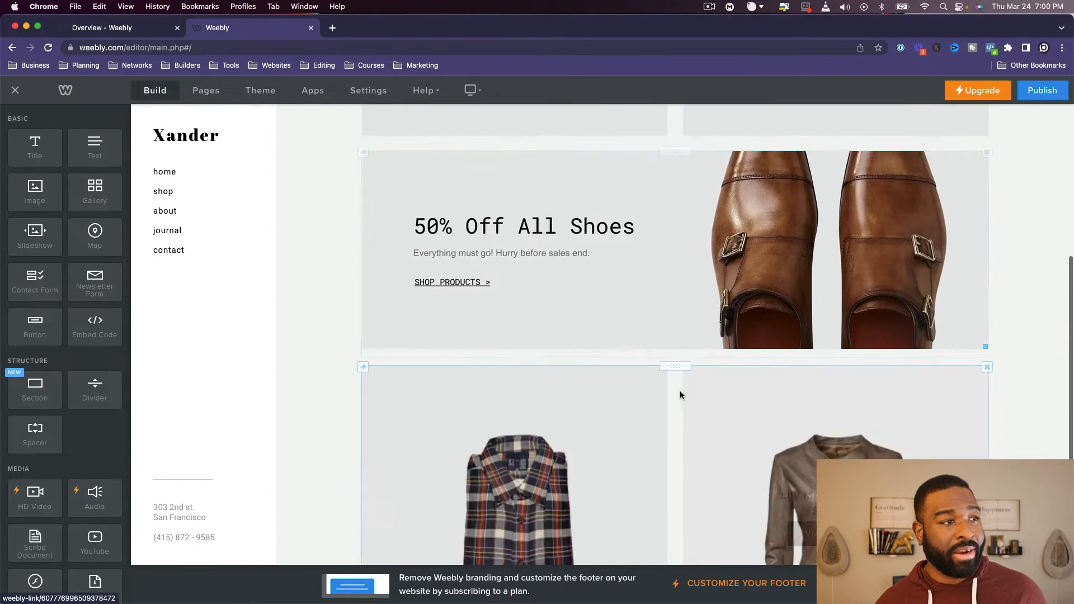
scroll(680, 395, down, 3)
click(174, 192)
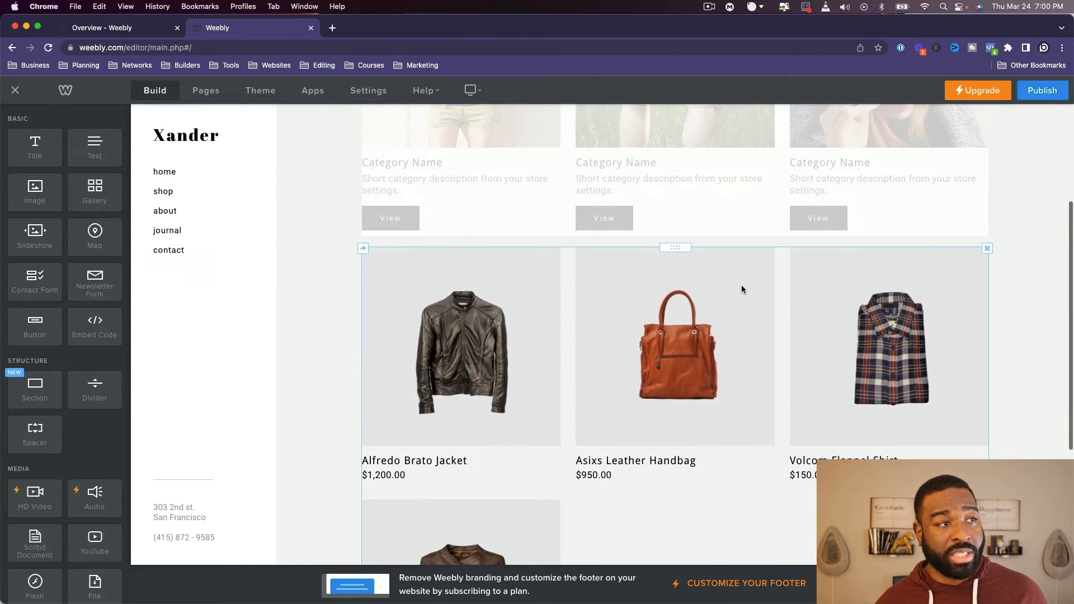
scroll(741, 290, up, 3)
scroll(750, 540, down, 3)
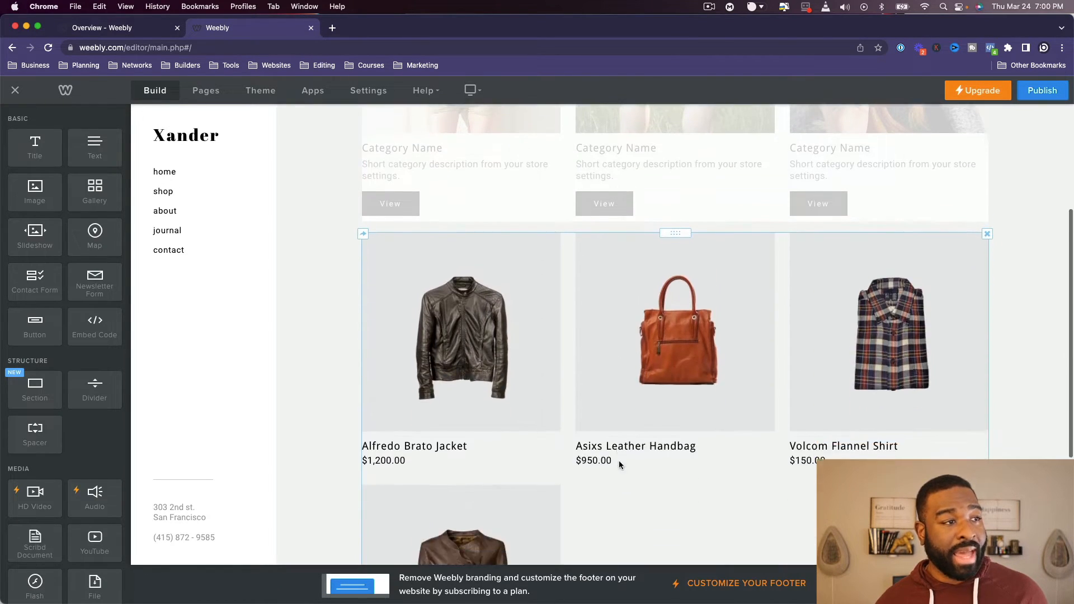
scroll(619, 465, down, 2)
scroll(669, 487, up, 5)
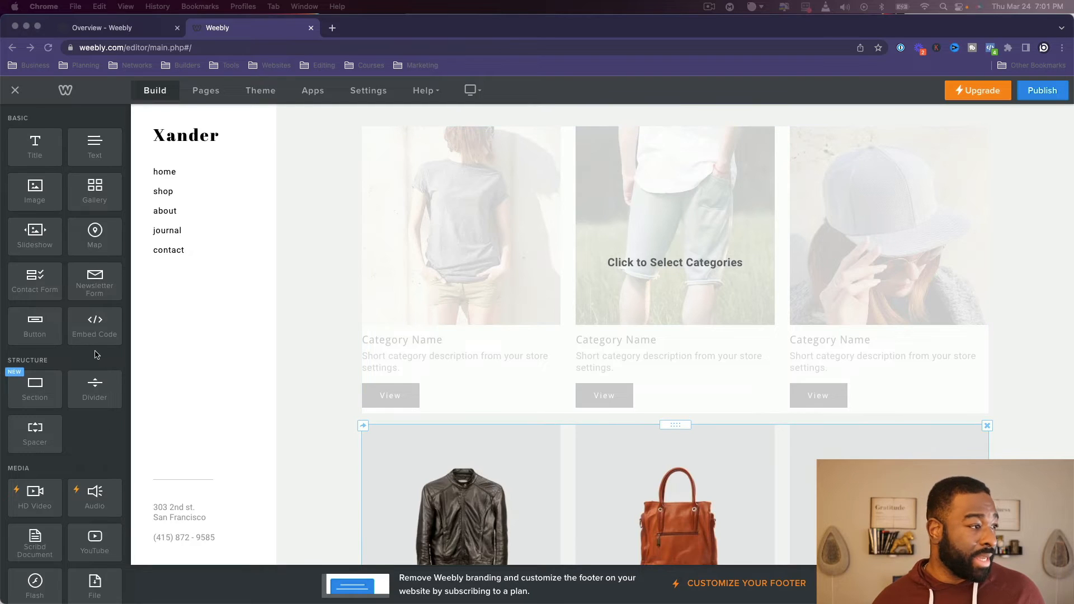
- Add a Categories element above the products on the shop page and start a new category titled Men Collection
scroll(95, 353, down, 8)
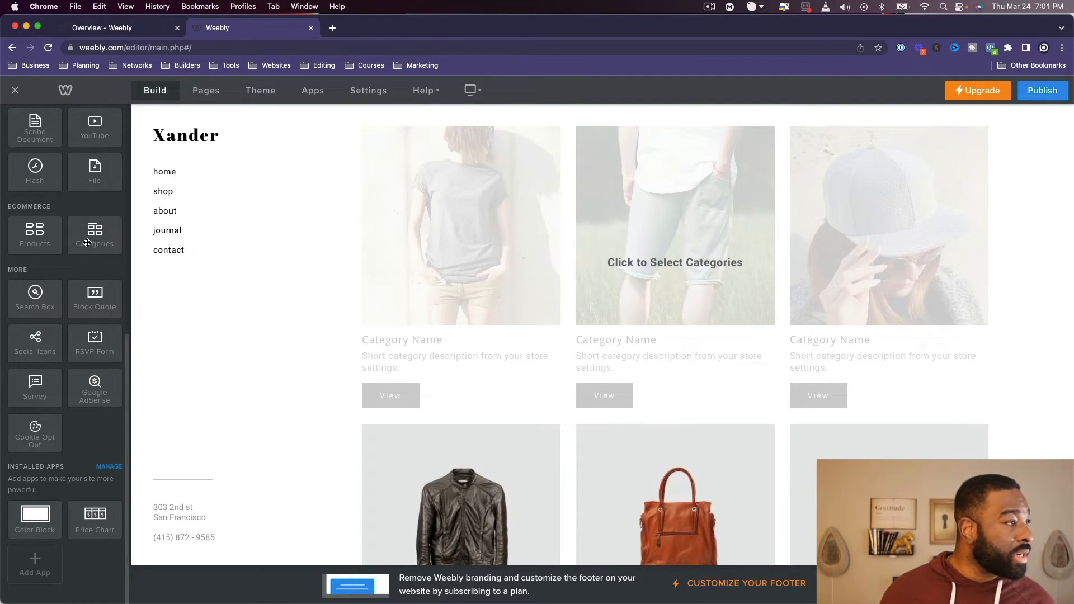
drag(88, 242, 644, 200)
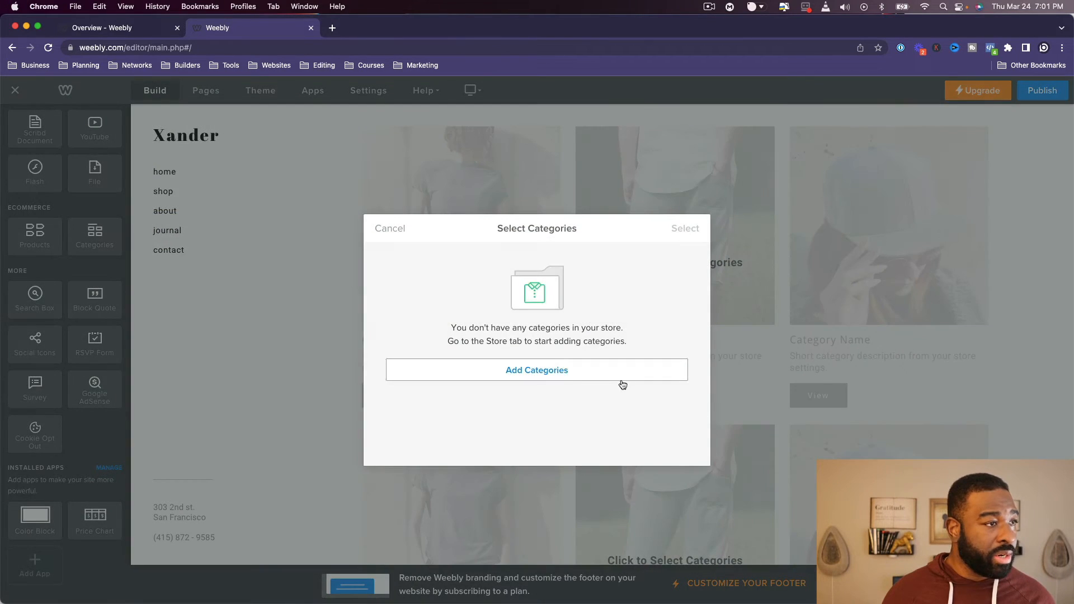
click(559, 372)
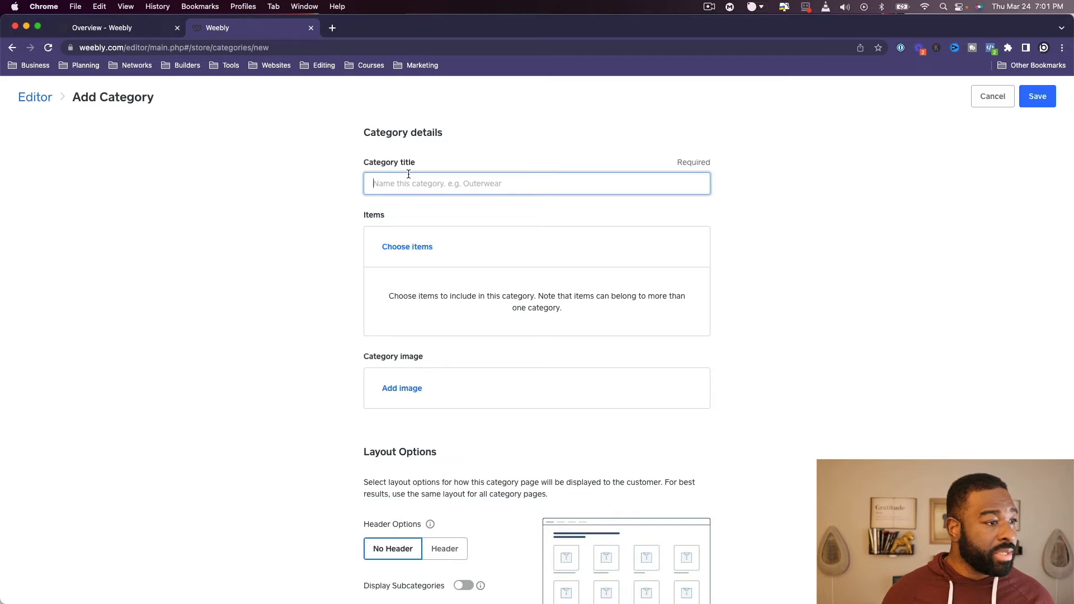
text(Men Collection)
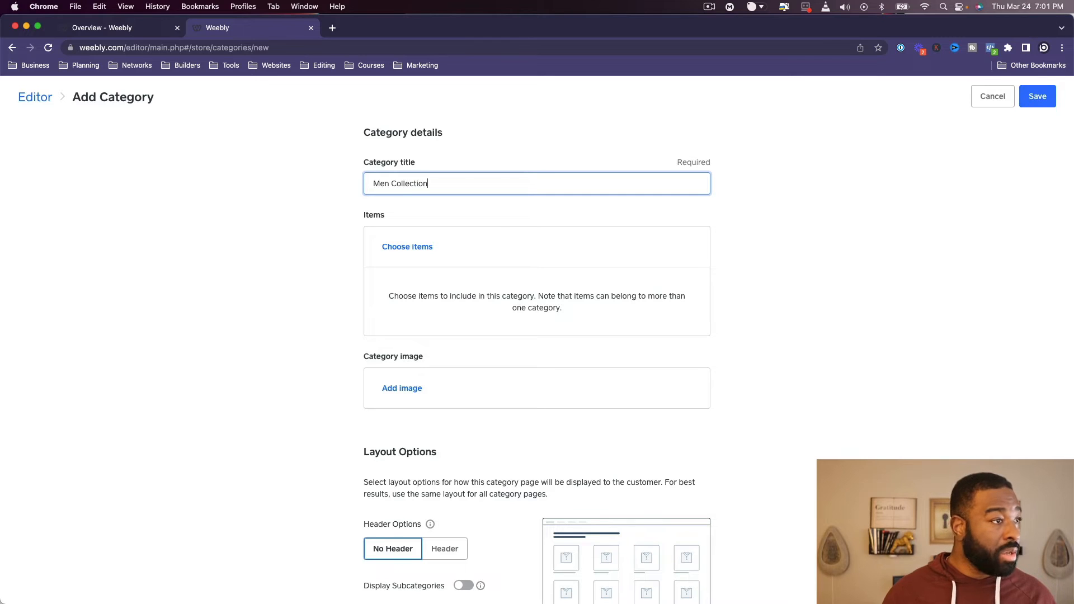
- Include the Joseph Madden Shoes, Volcom Flannel Shirt and Alfredo Brato Jacket in the Men Collection category
click(391, 250)
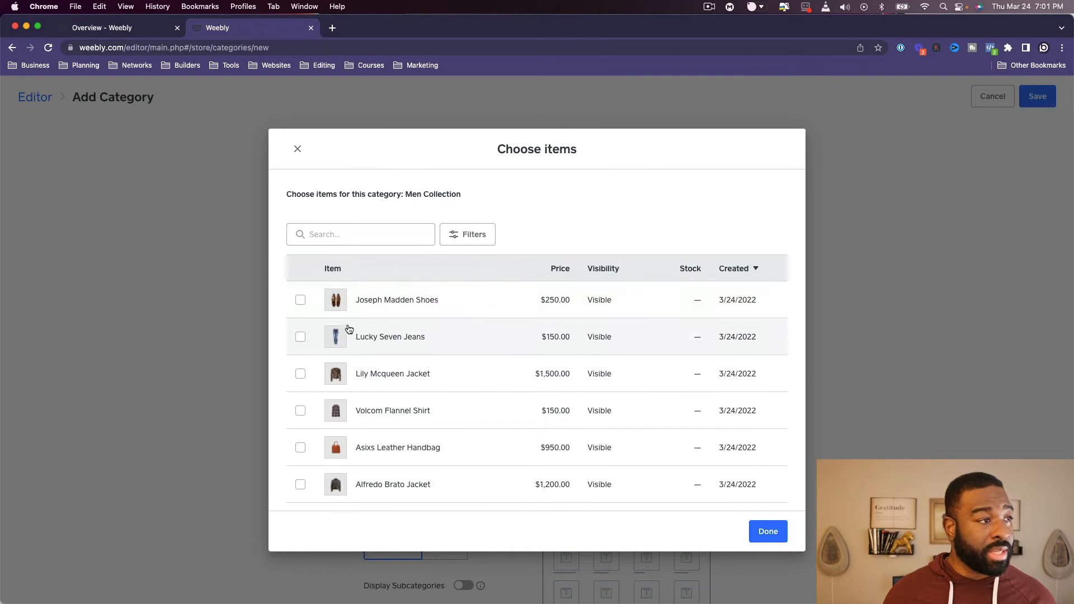
click(300, 300)
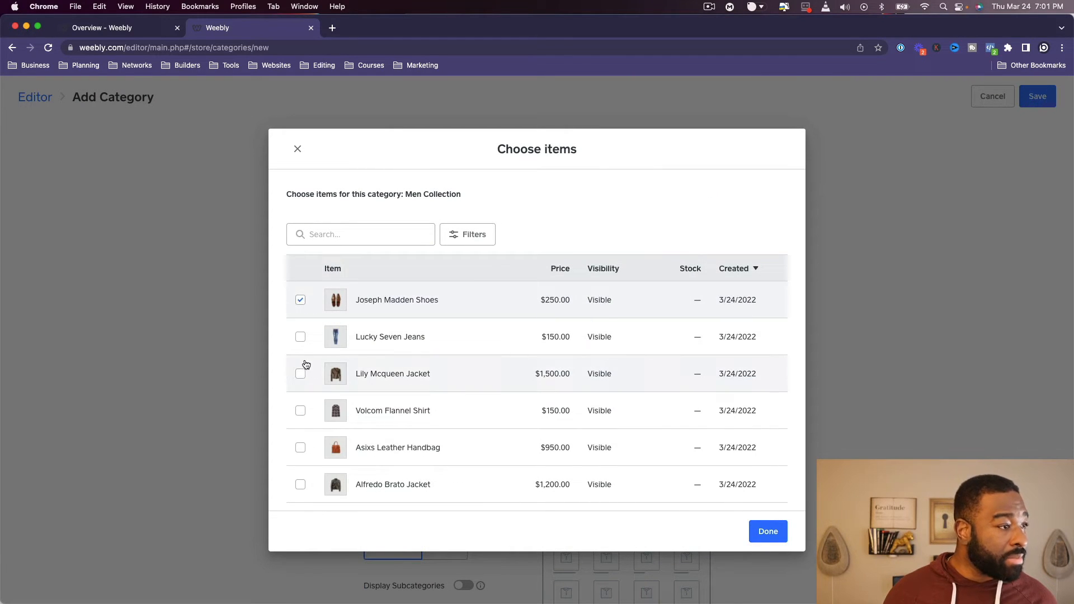
click(300, 411)
scroll(314, 489, down, 1)
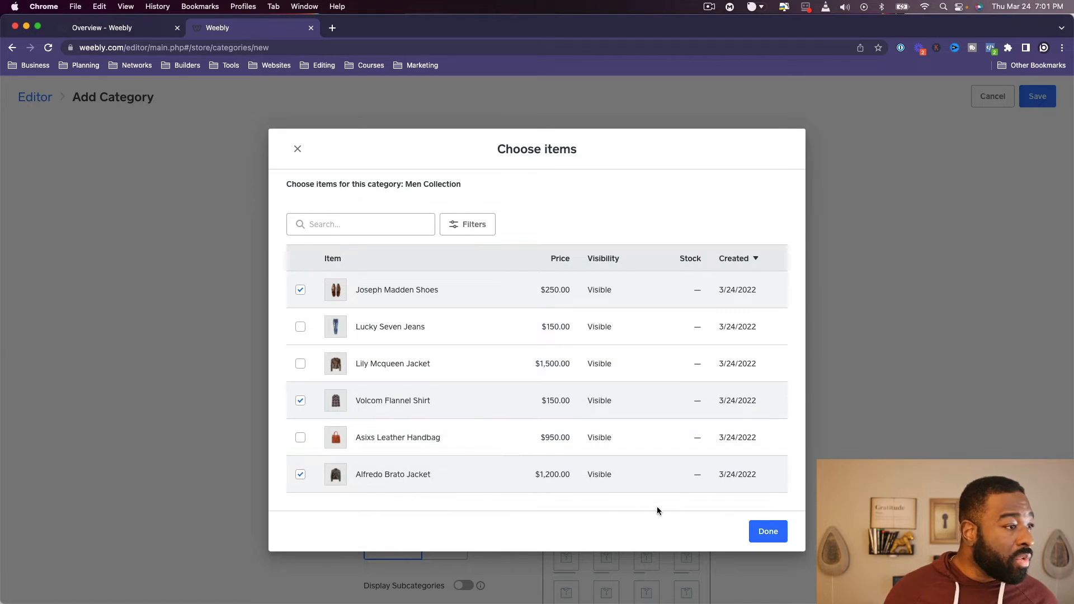
click(768, 531)
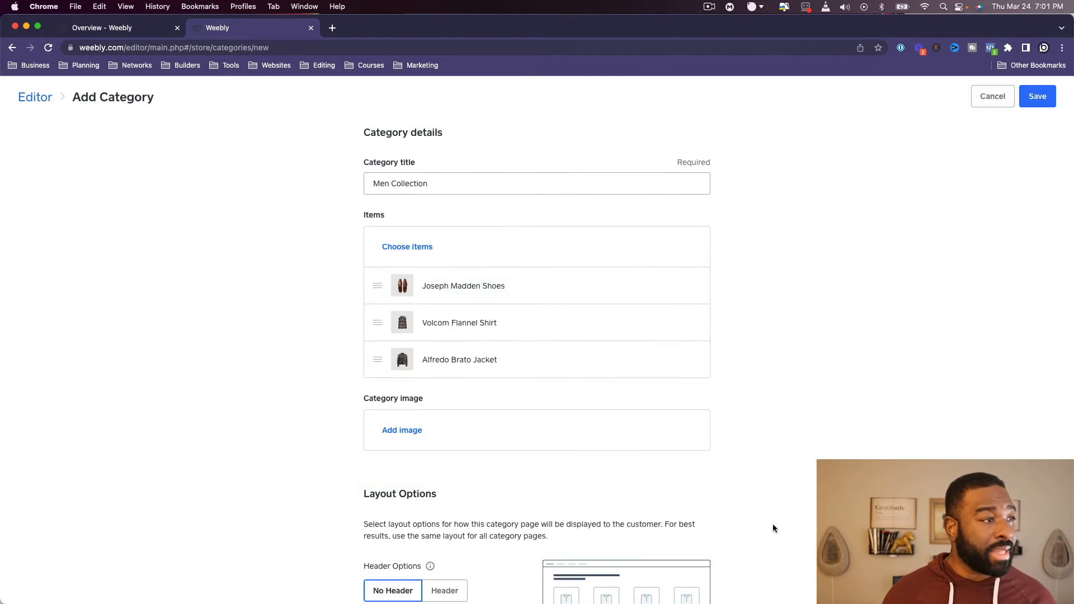
- Add the desktop photo of the man in the black jacket, ending in 2_i1_w640.jpg, as the category image
click(405, 431)
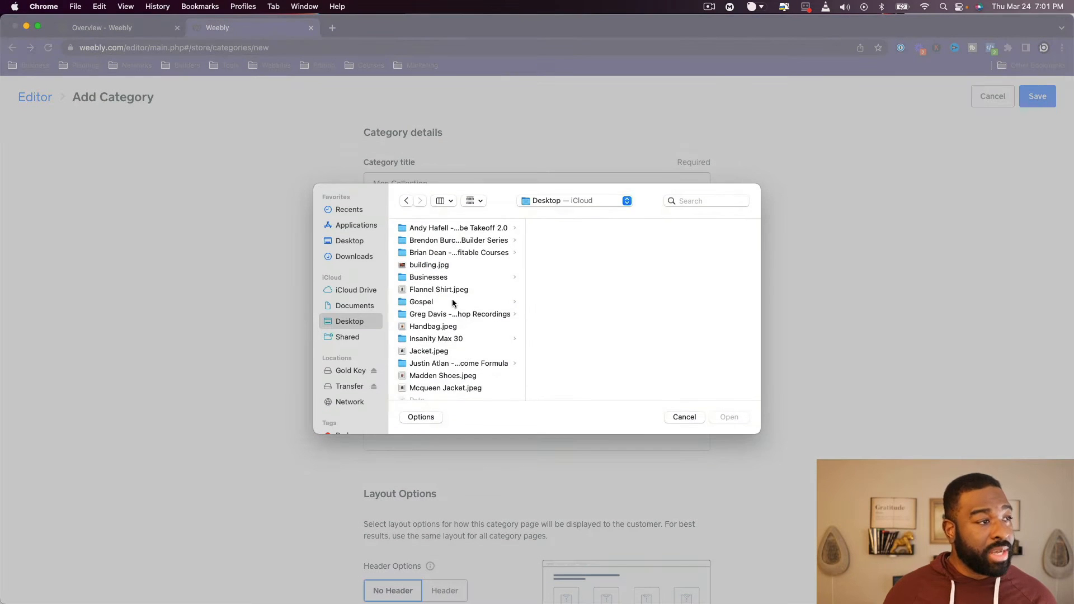
scroll(472, 386, down, 10)
click(426, 334)
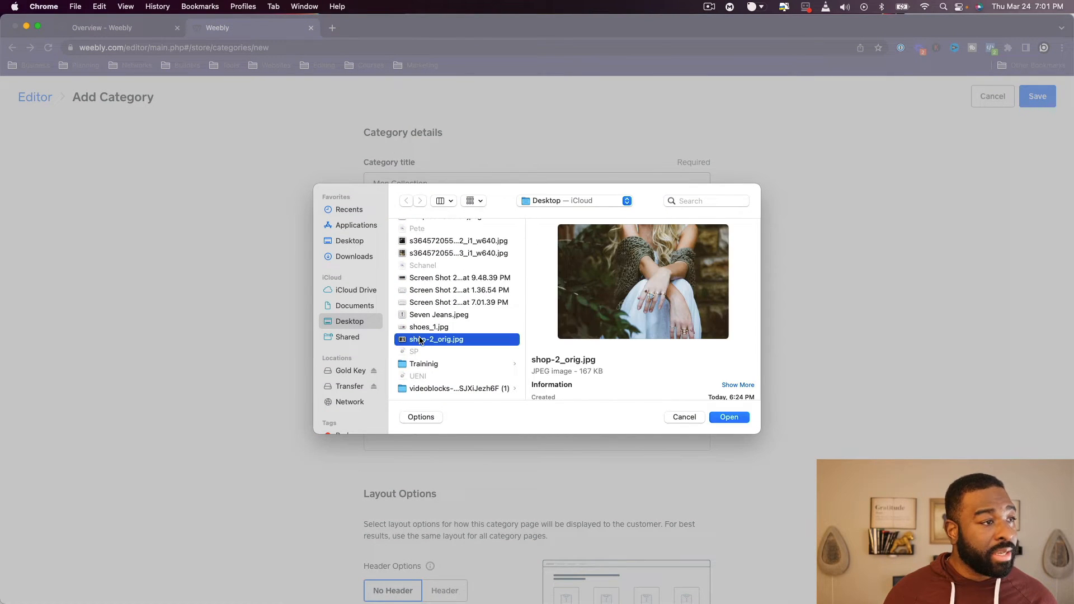
scroll(430, 345, up, 3)
click(433, 314)
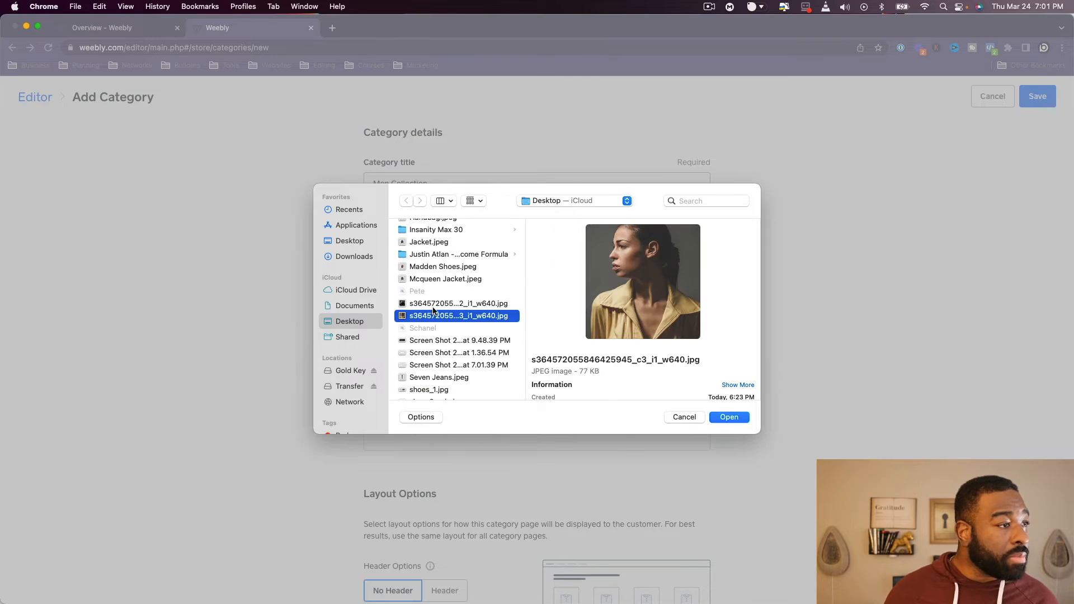
double_click(434, 305)
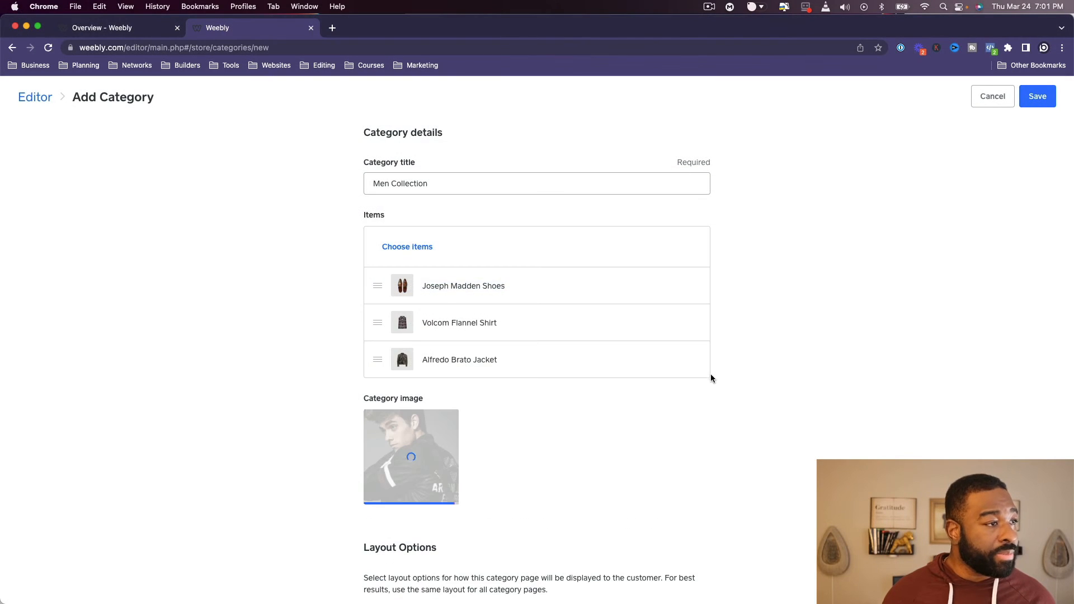
- Keep the category's default No Header layout and empty SEO fields, and save the category
scroll(711, 373, down, 3)
scroll(601, 386, down, 2)
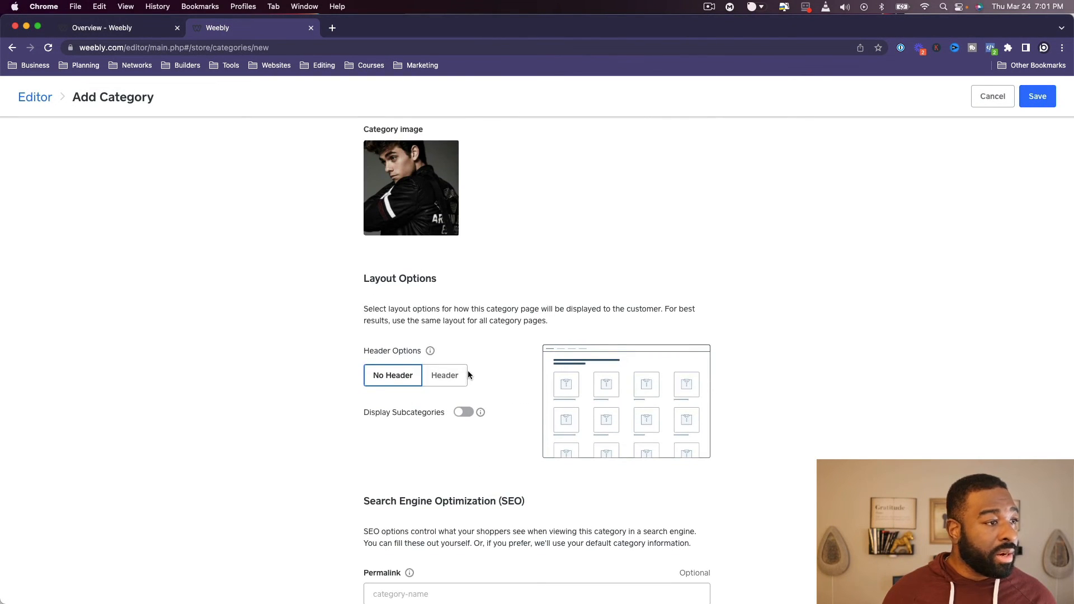
scroll(478, 409, down, 3)
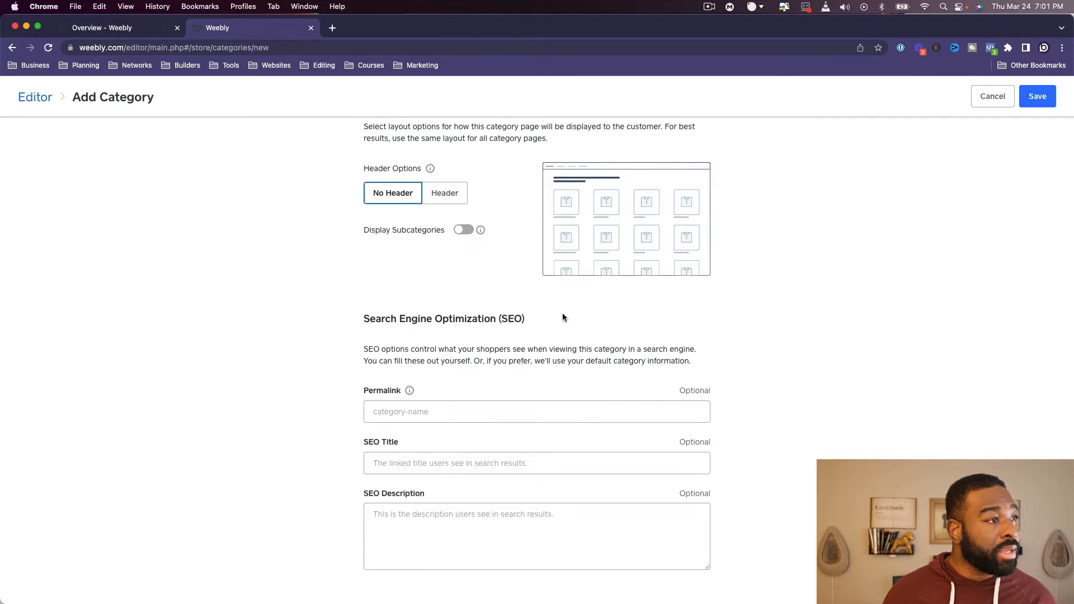
click(1028, 104)
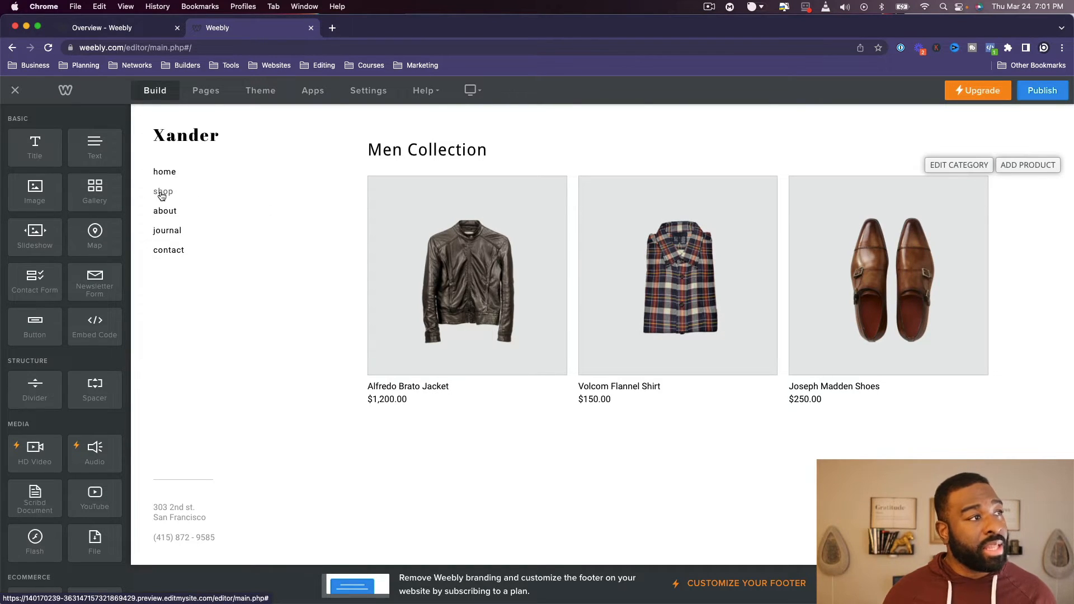
- Examine which categories are selected in the shop page's new Categories element and close its dialogs without changes
click(164, 175)
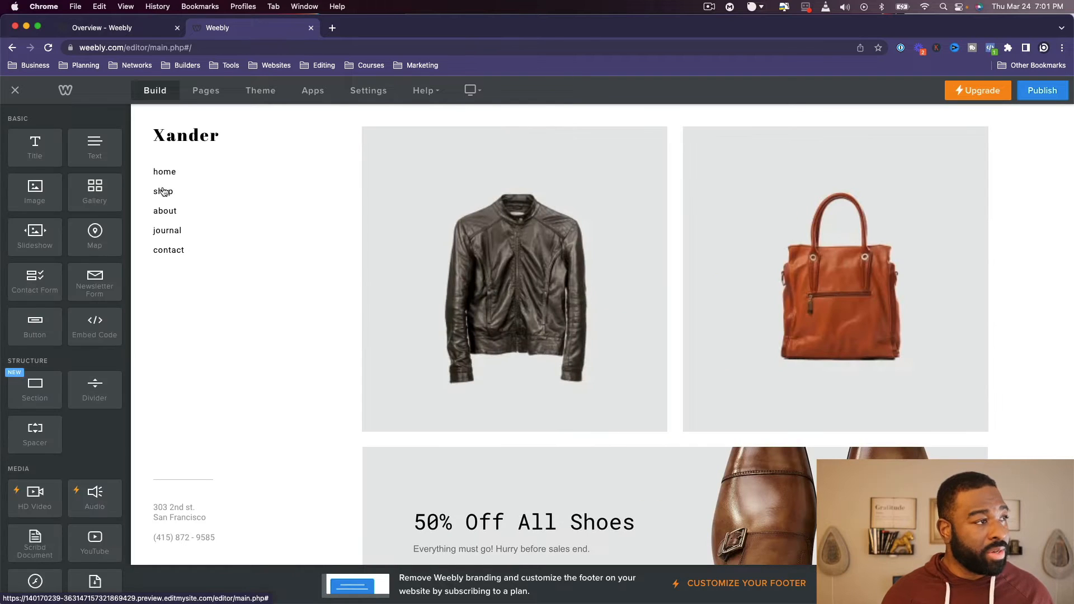
click(162, 193)
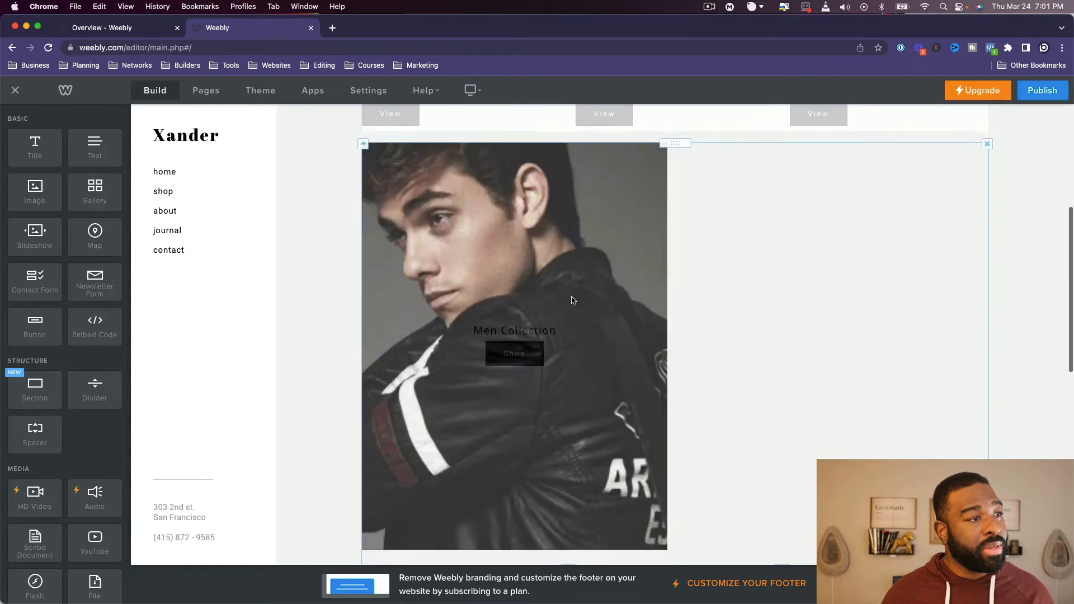
click(798, 264)
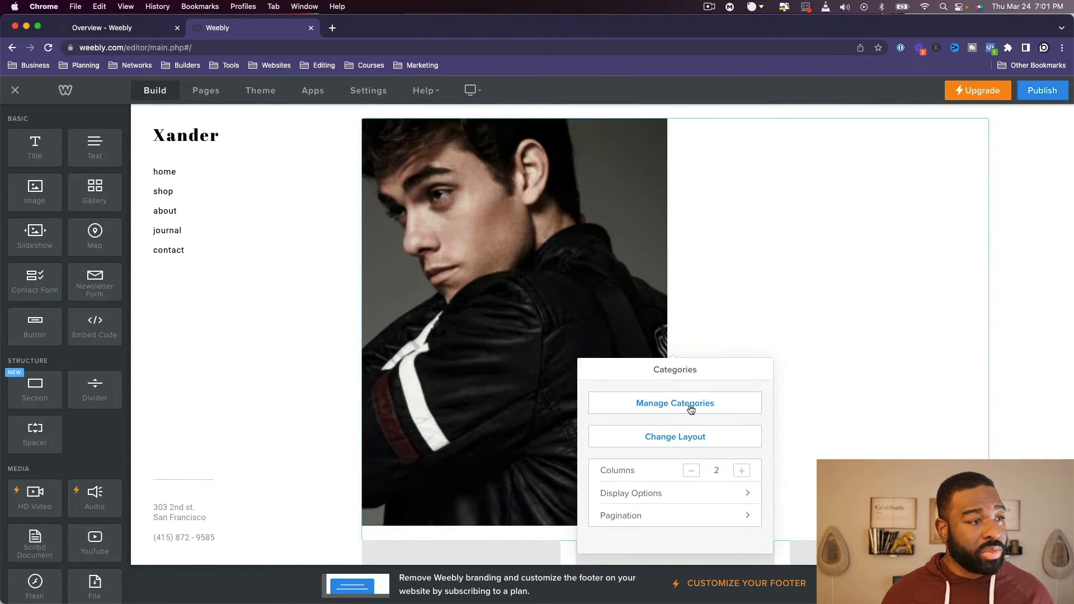
click(689, 402)
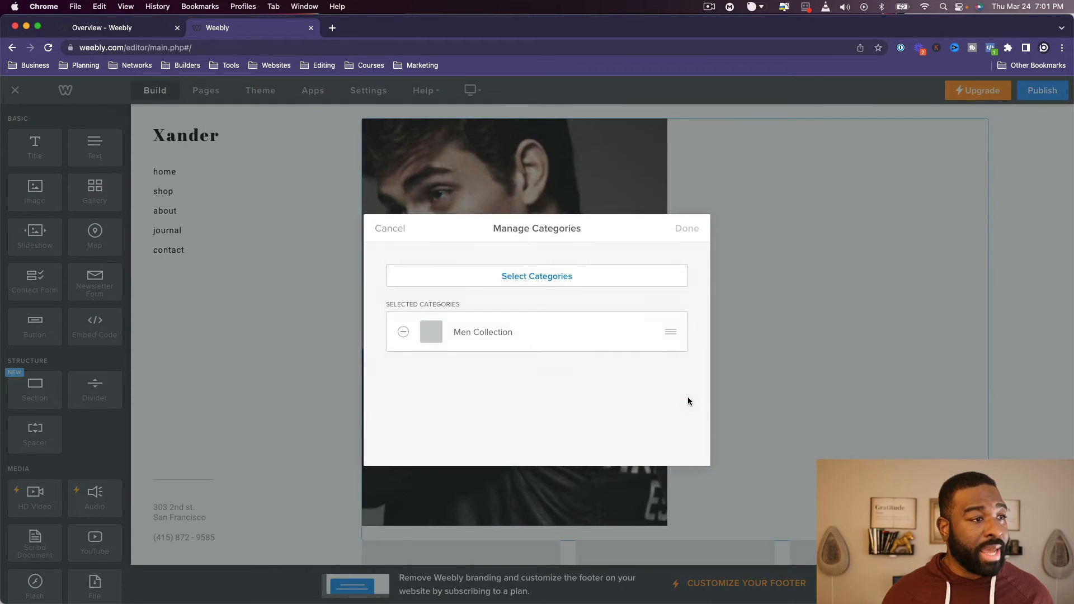
click(545, 275)
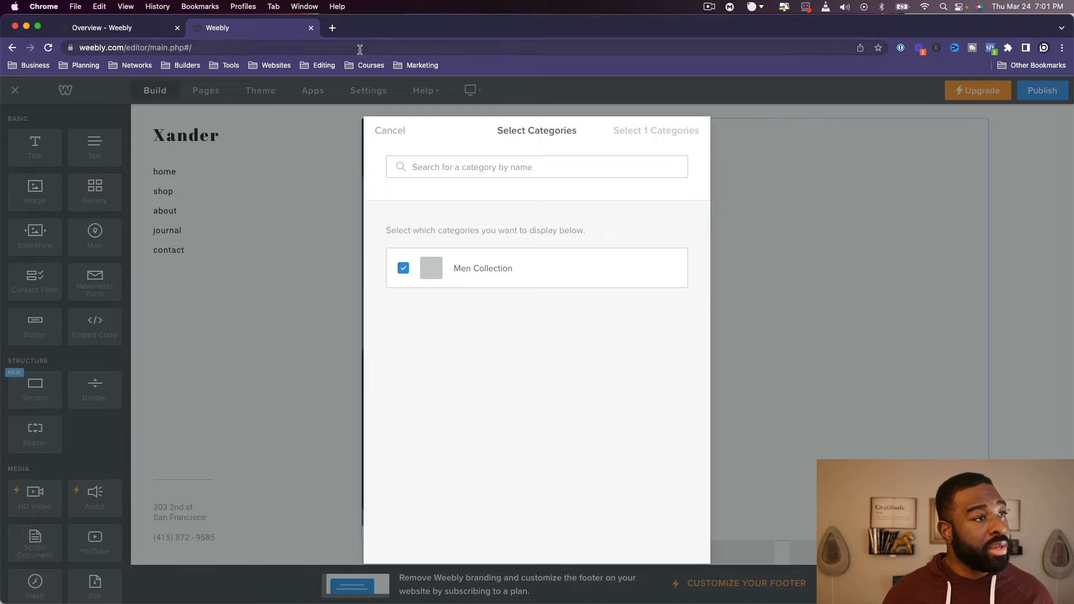
click(384, 130)
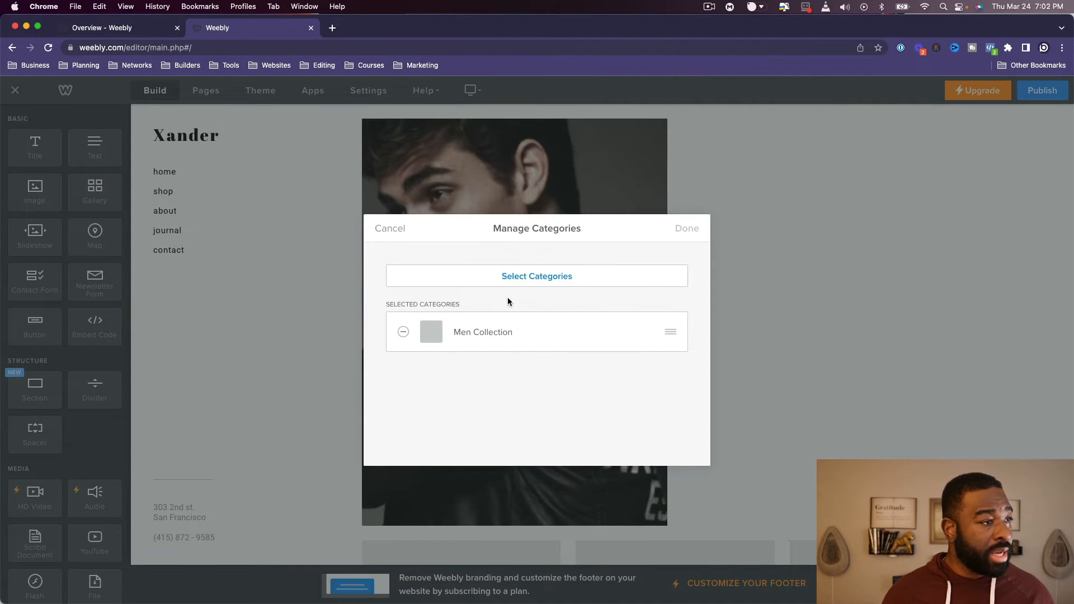
click(385, 228)
- Set the shop page's Men Collection categories element to 3 columns
scroll(818, 381, down, 5)
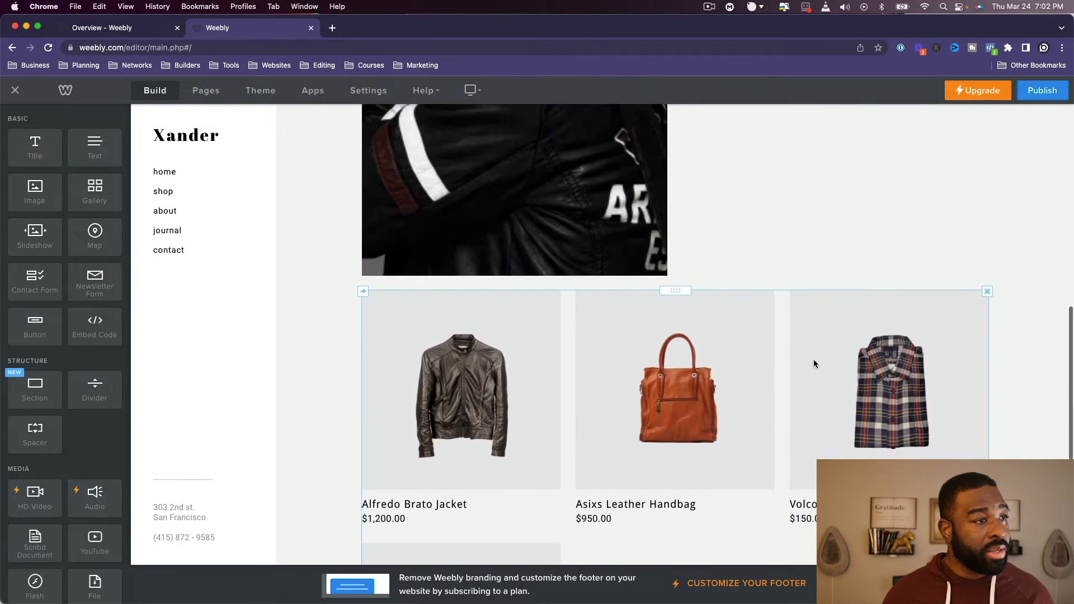
scroll(814, 359, up, 5)
click(811, 355)
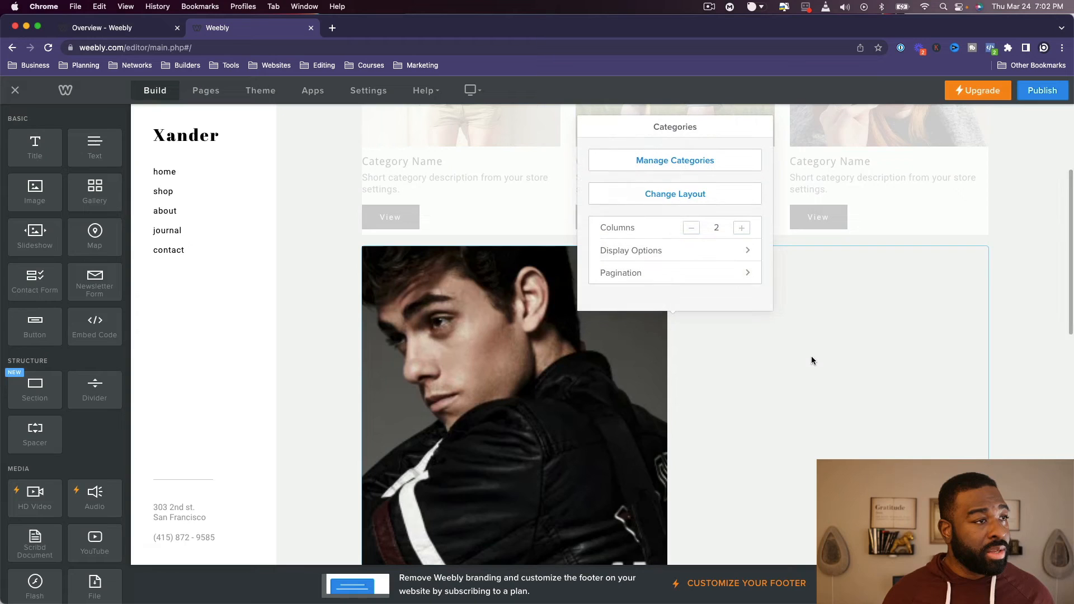
click(742, 229)
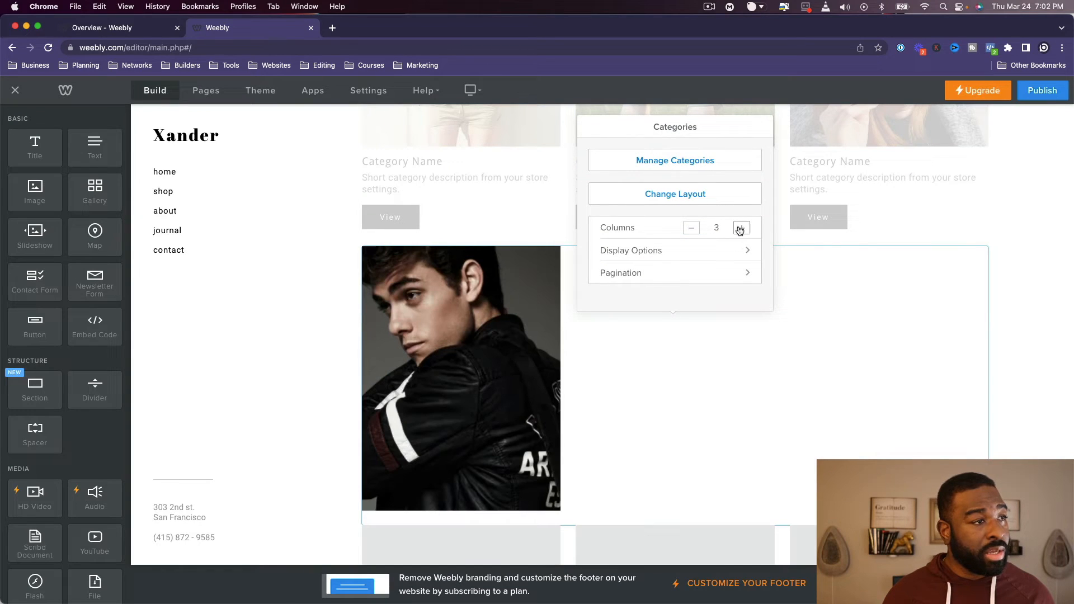
- Set the shop page's Men Collection categories element to 2 columns
click(691, 230)
click(671, 250)
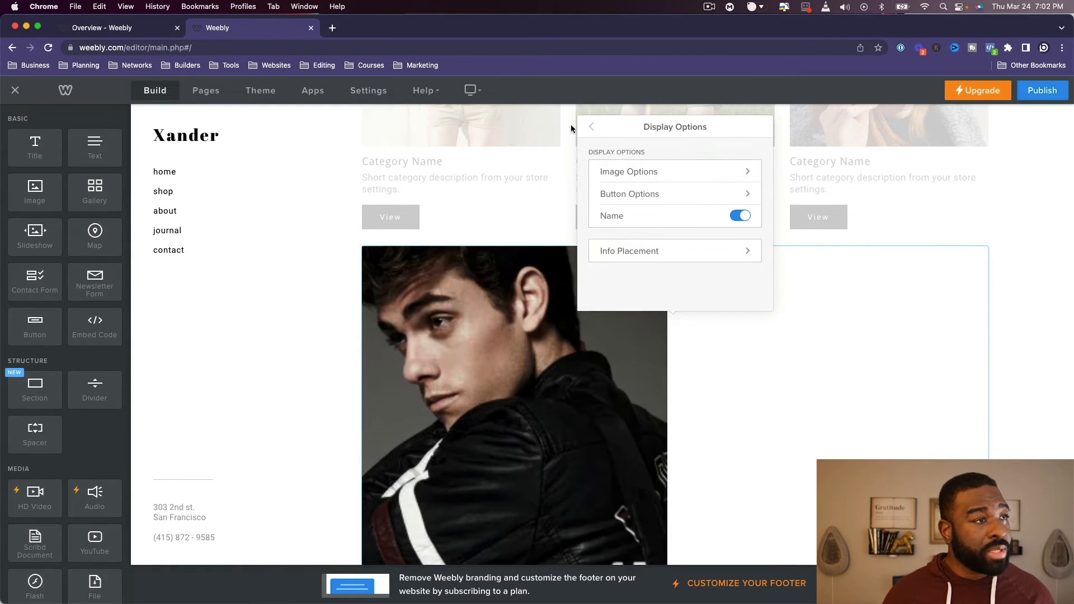
click(591, 127)
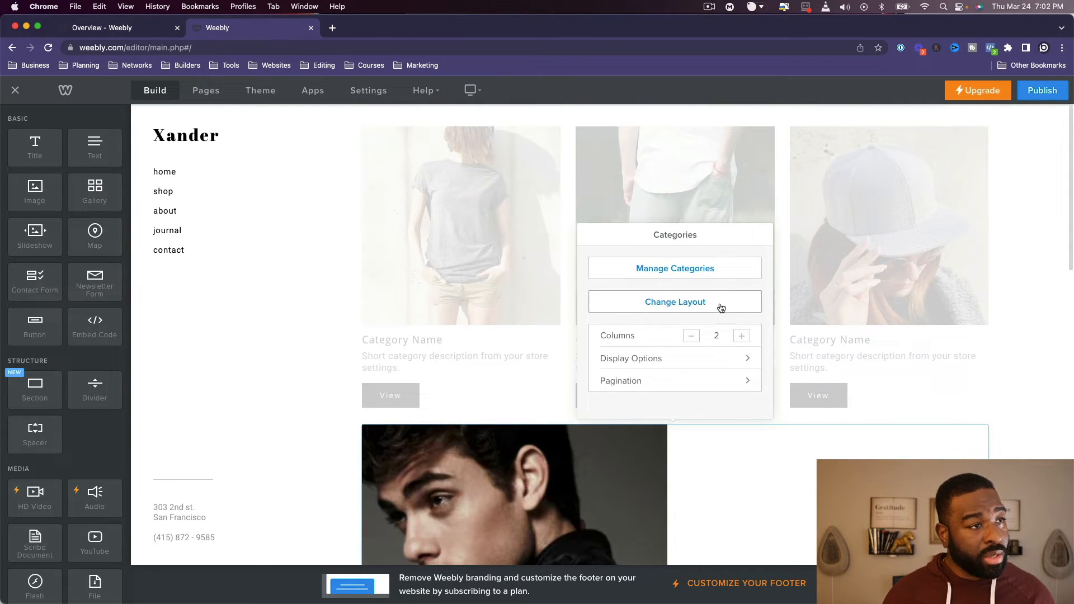
- Examine the Men Collection element's selected categories, display options and pagination settings, and compare it with the products below
click(698, 269)
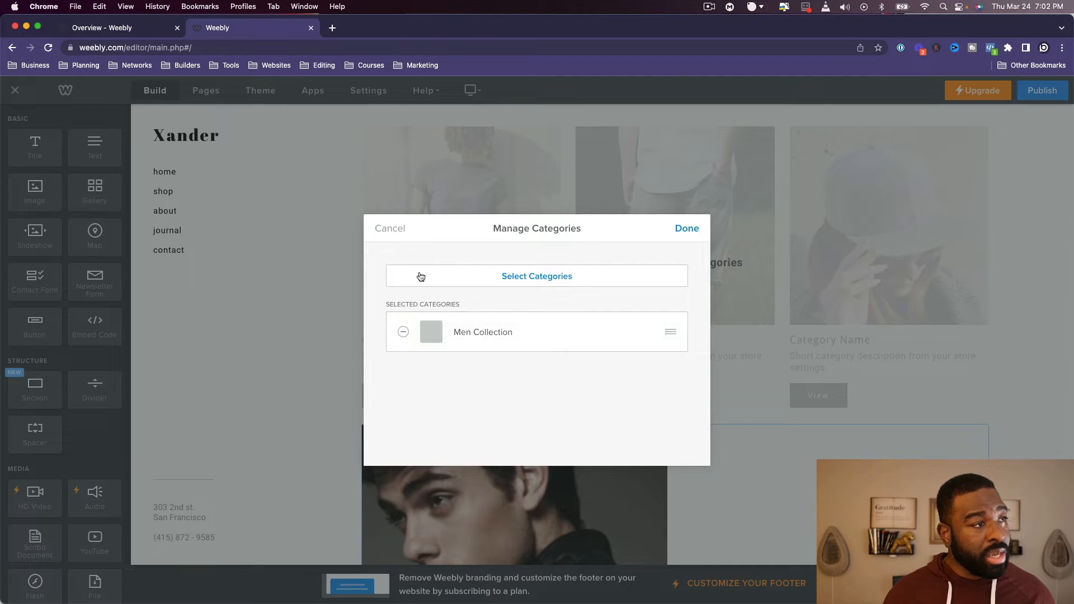
click(386, 230)
scroll(674, 365, down, 5)
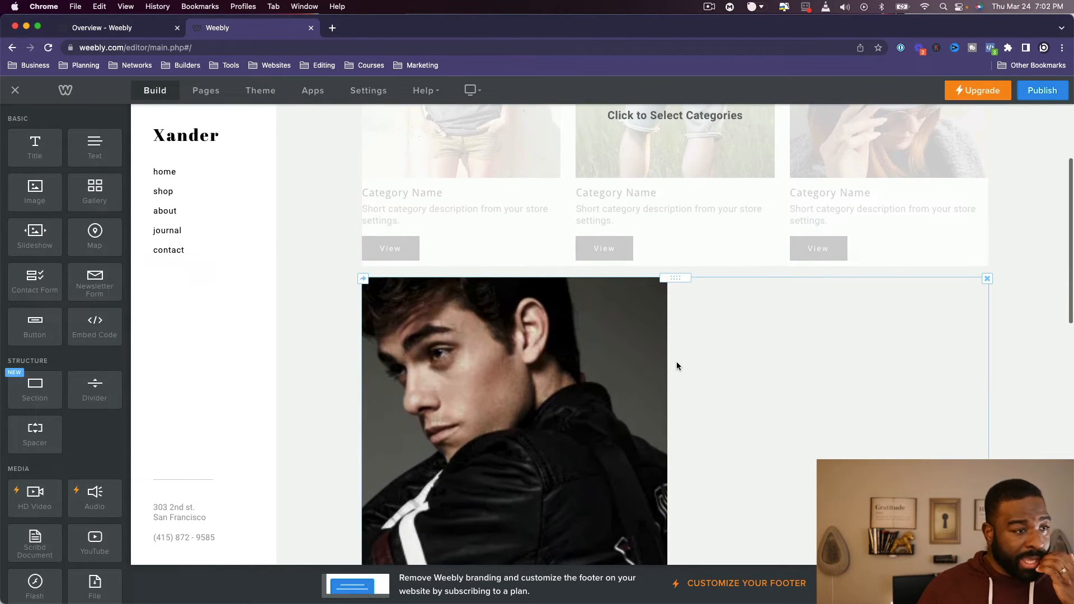
click(731, 345)
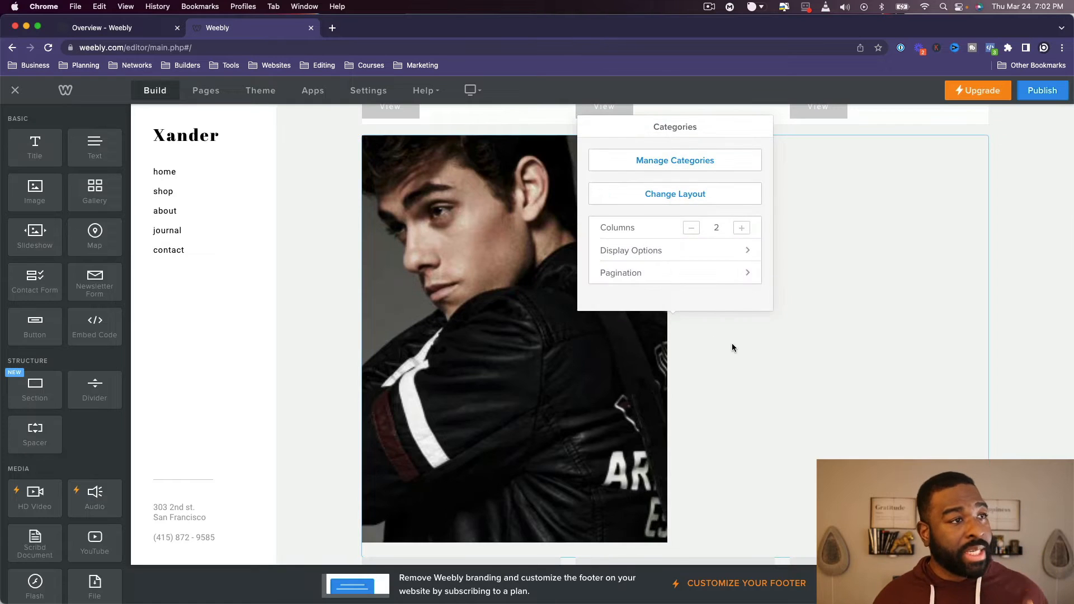
click(726, 249)
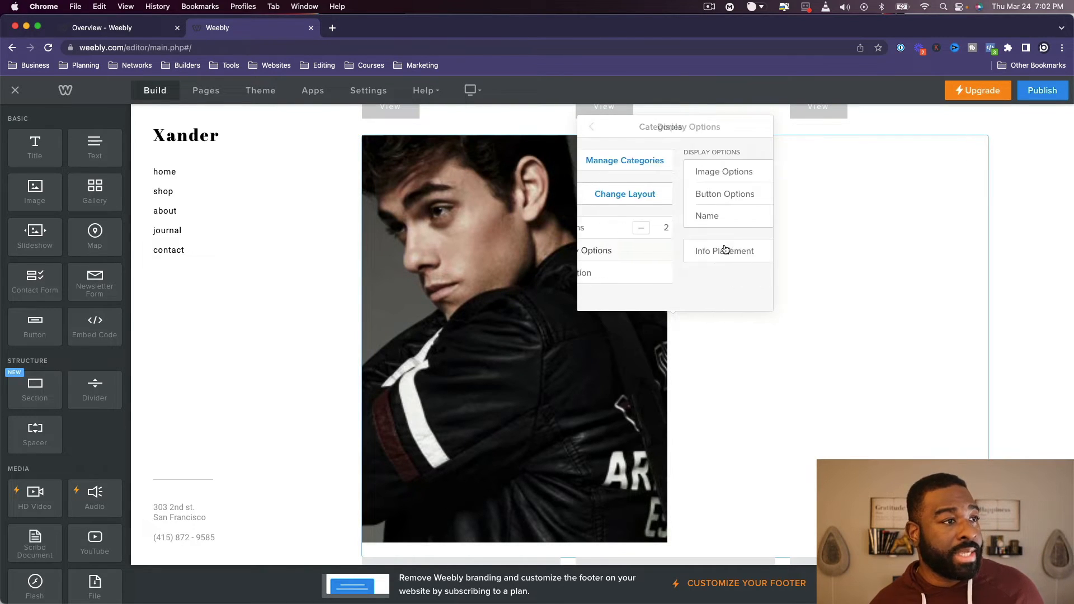
click(592, 124)
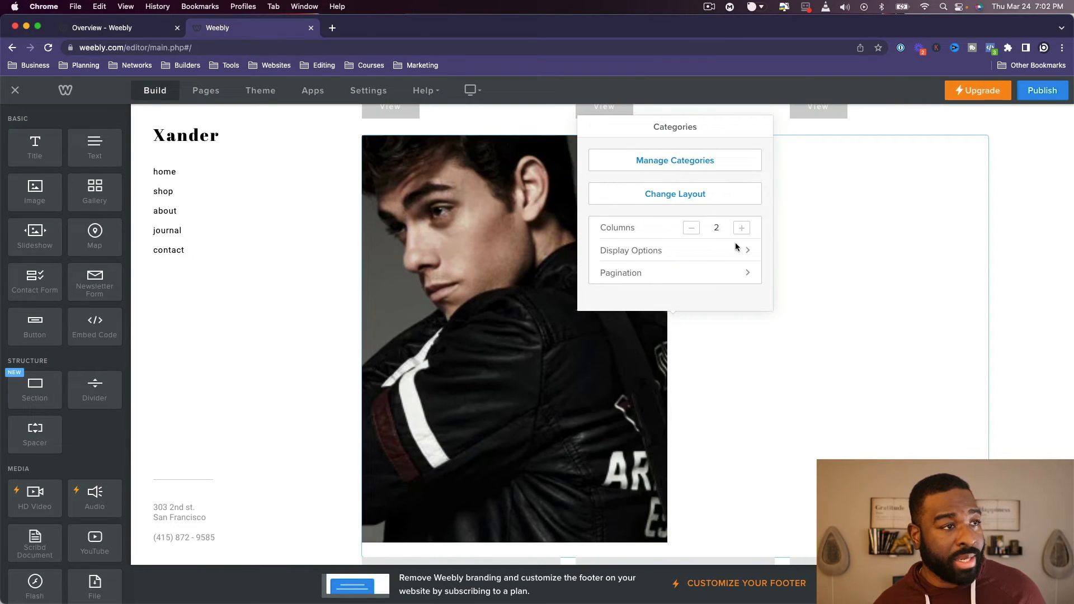
click(741, 275)
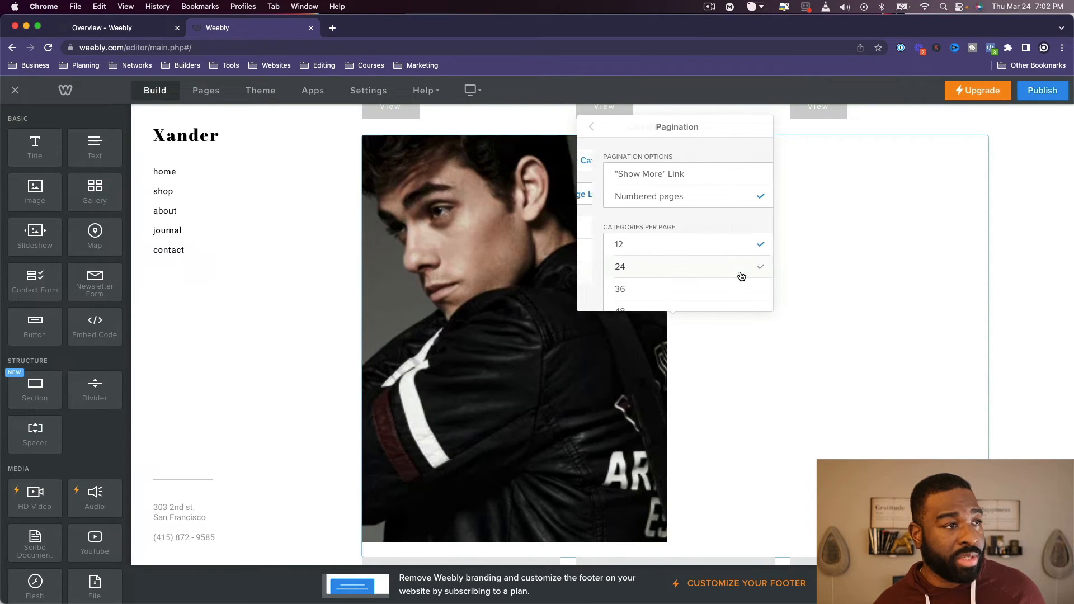
click(592, 129)
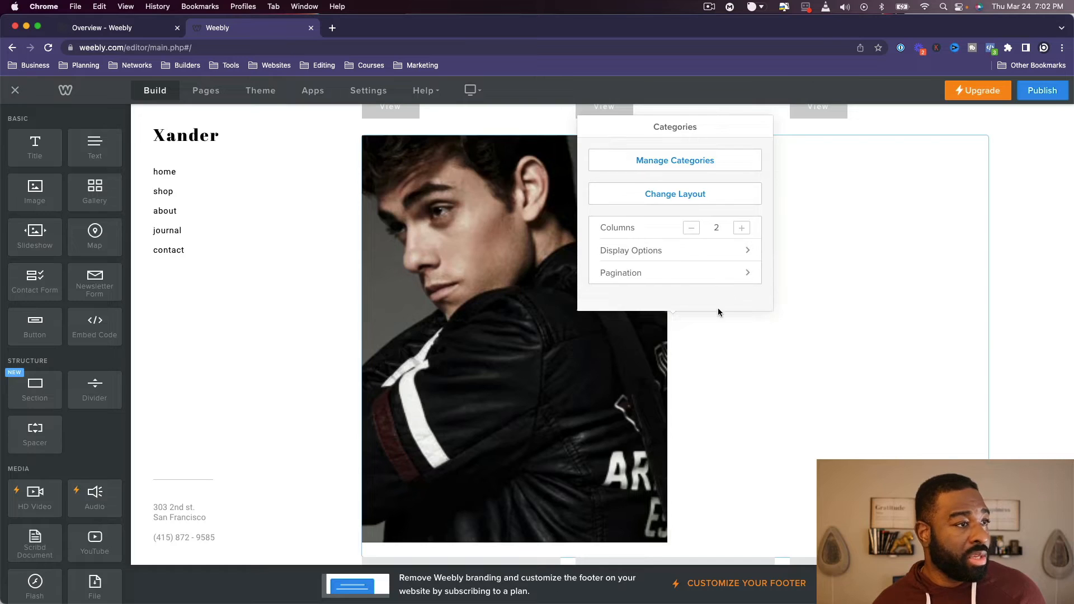
scroll(739, 324, down, 5)
click(754, 326)
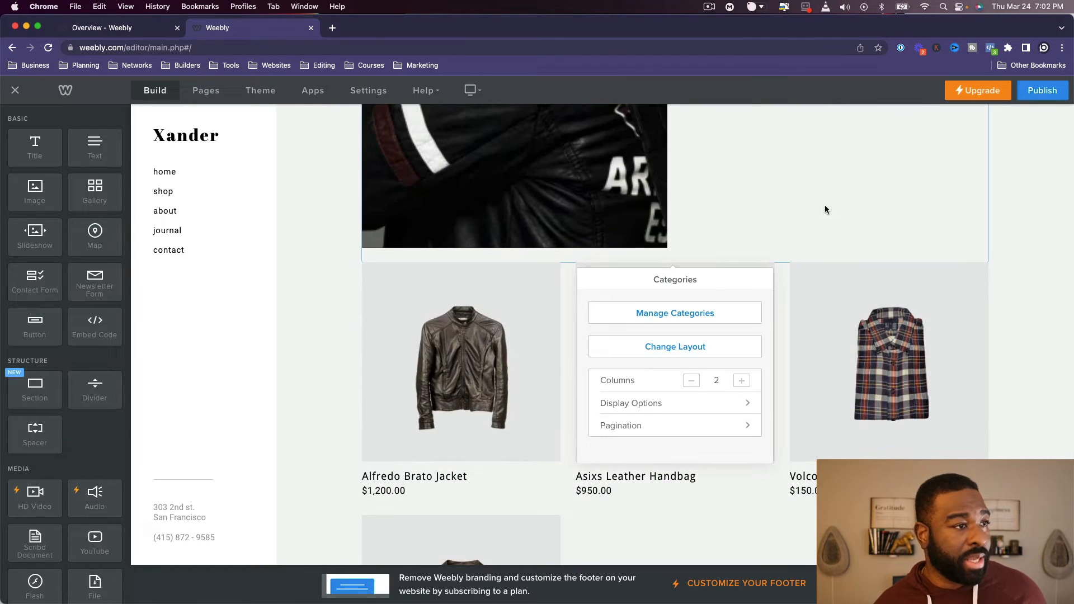
scroll(808, 218, down, 3)
scroll(795, 229, up, 5)
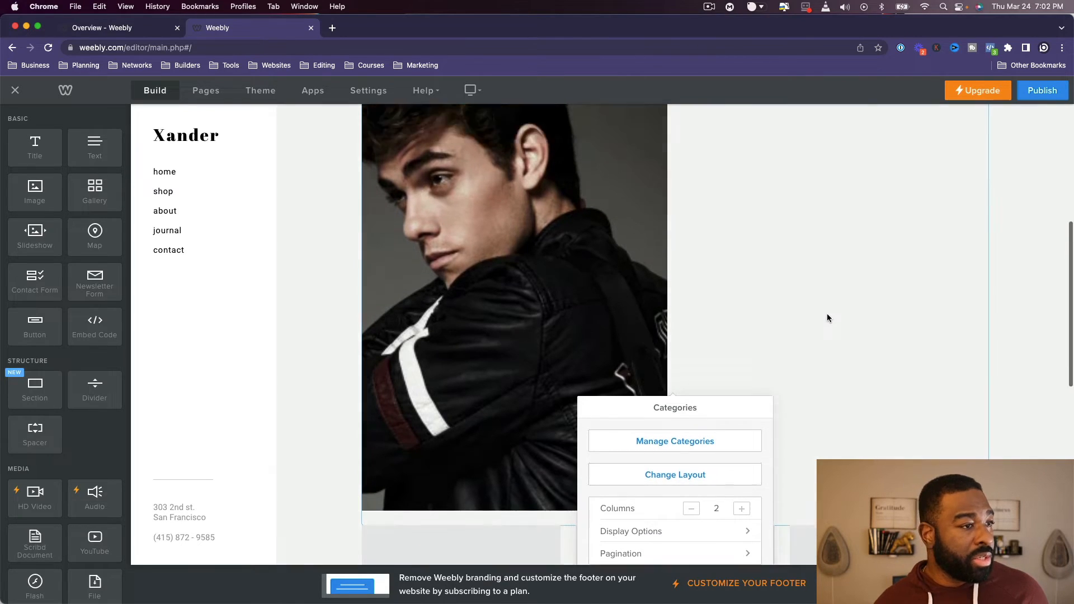
scroll(827, 314, down, 5)
- Return to the shop page and delete the unconfigured categories placeholder above the Men Collection element
click(1011, 279)
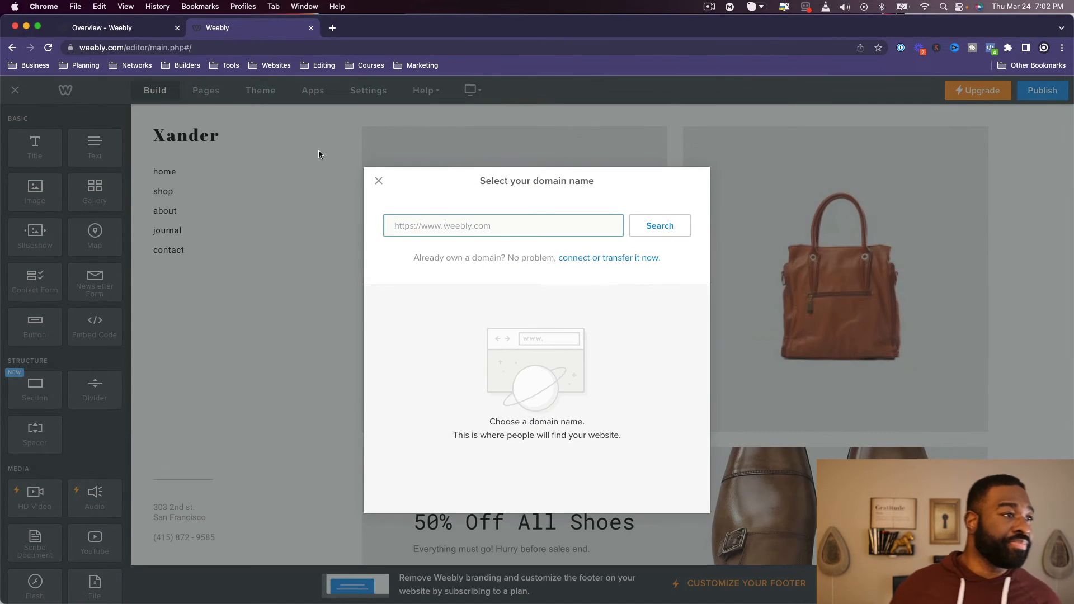
click(378, 180)
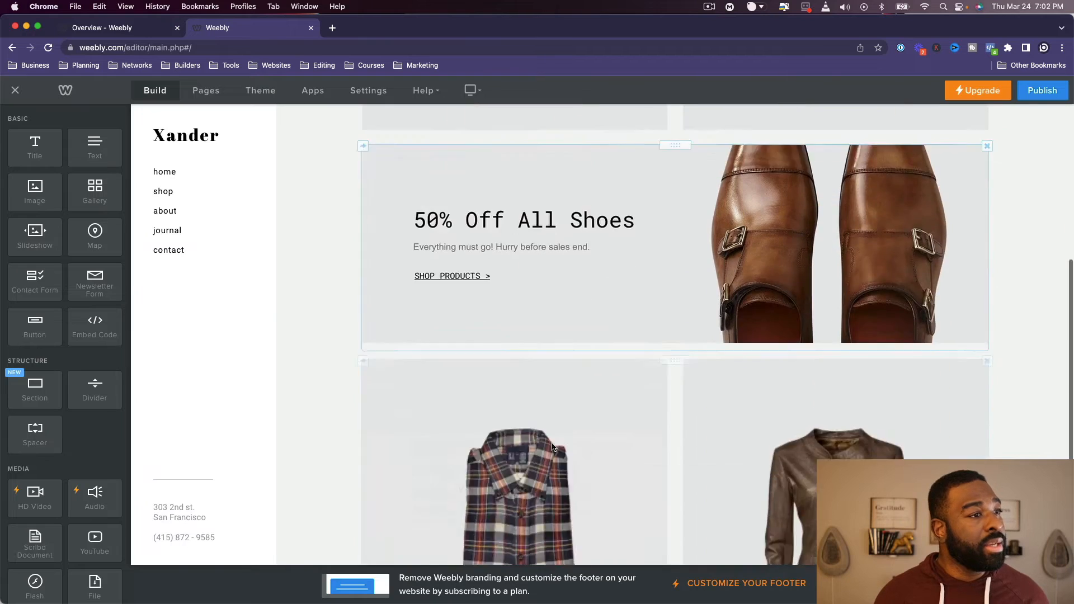
click(173, 191)
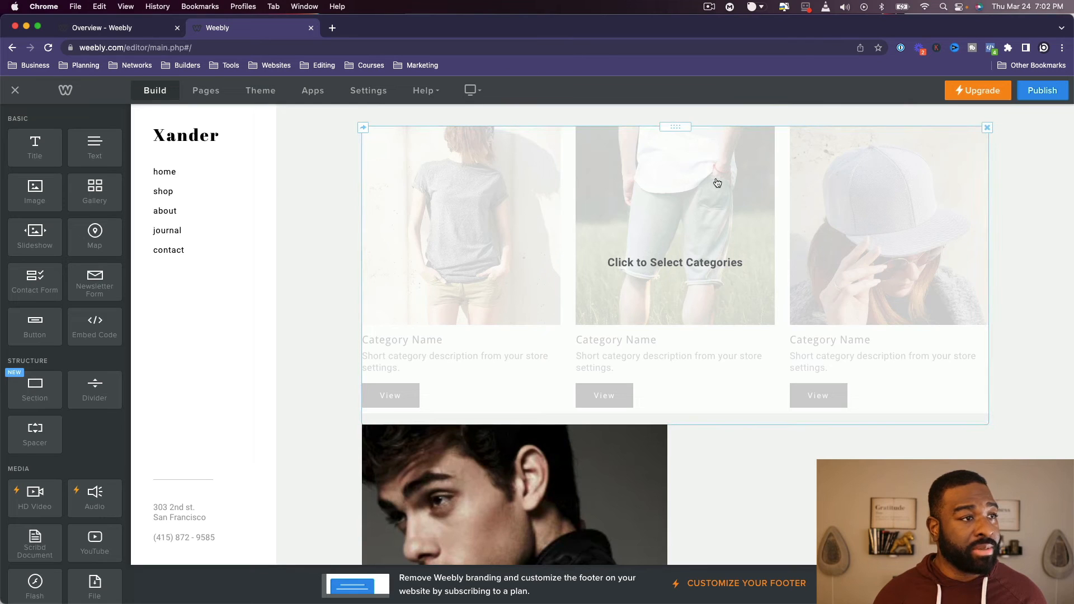
click(985, 127)
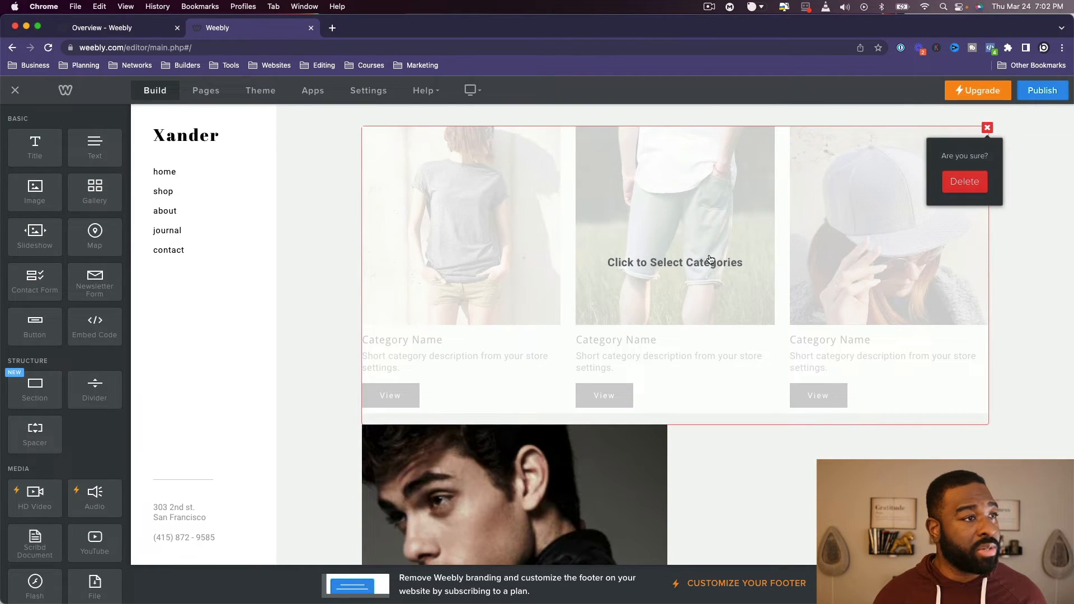
click(963, 189)
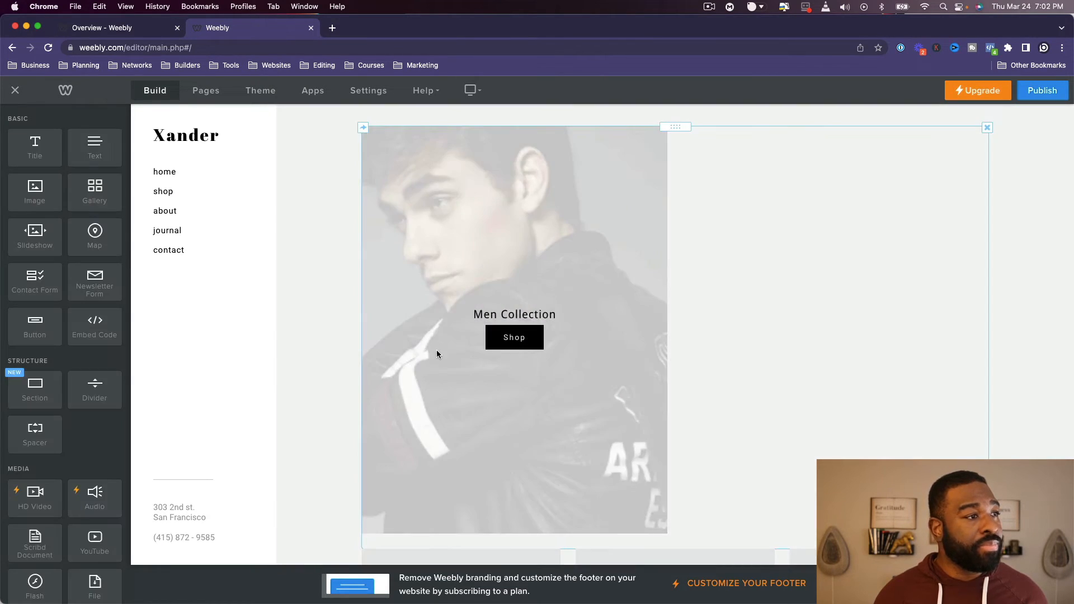
- Examine which categories are available for the Men Collection element and close its dialogs with the selection as it is
click(830, 339)
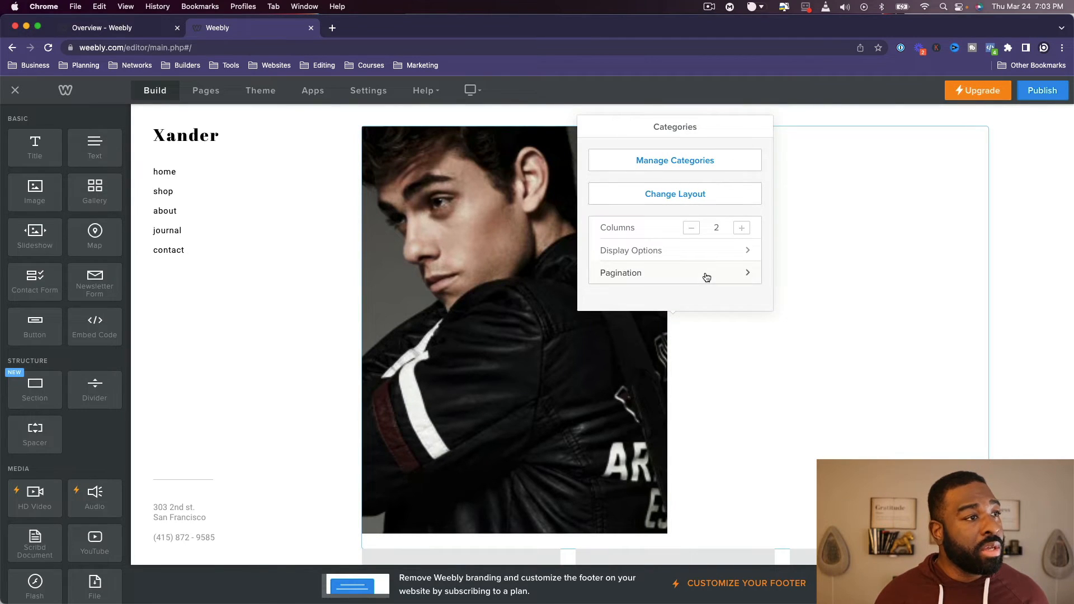
right_click(870, 372)
click(784, 384)
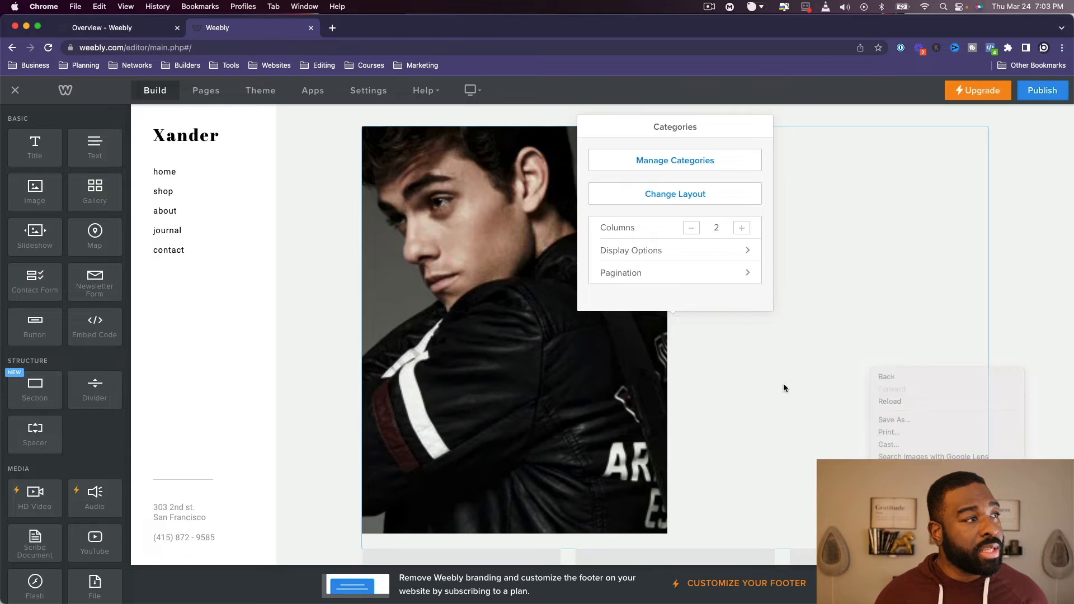
click(663, 162)
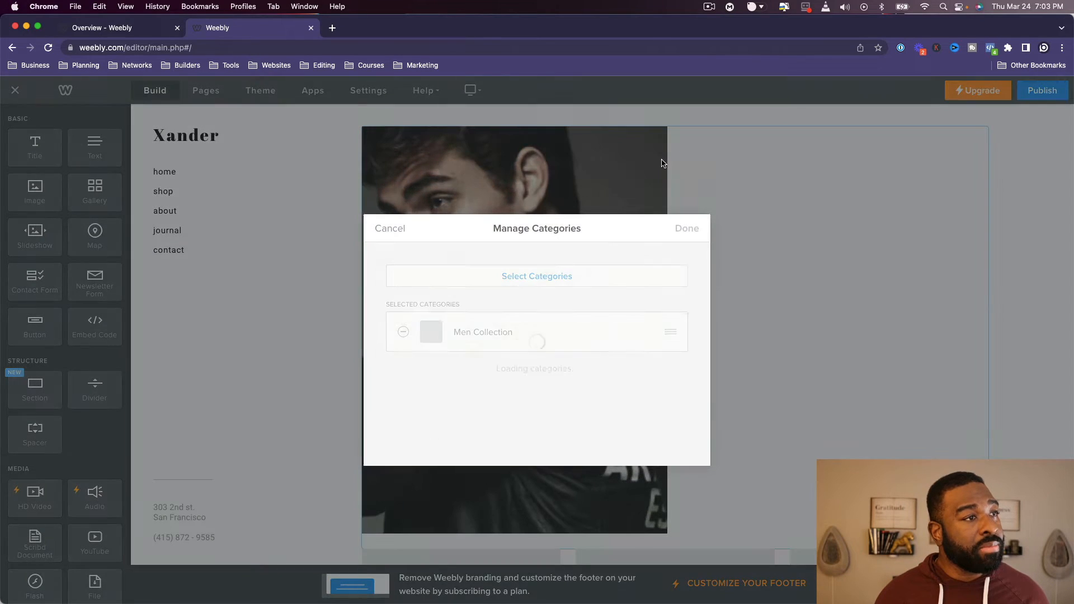
click(557, 279)
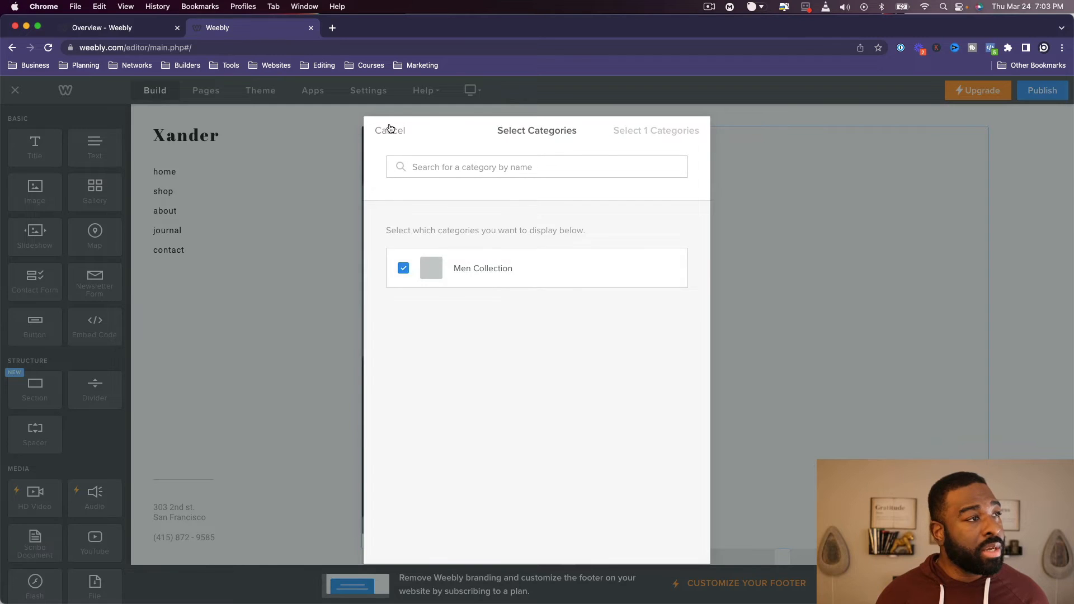
click(390, 130)
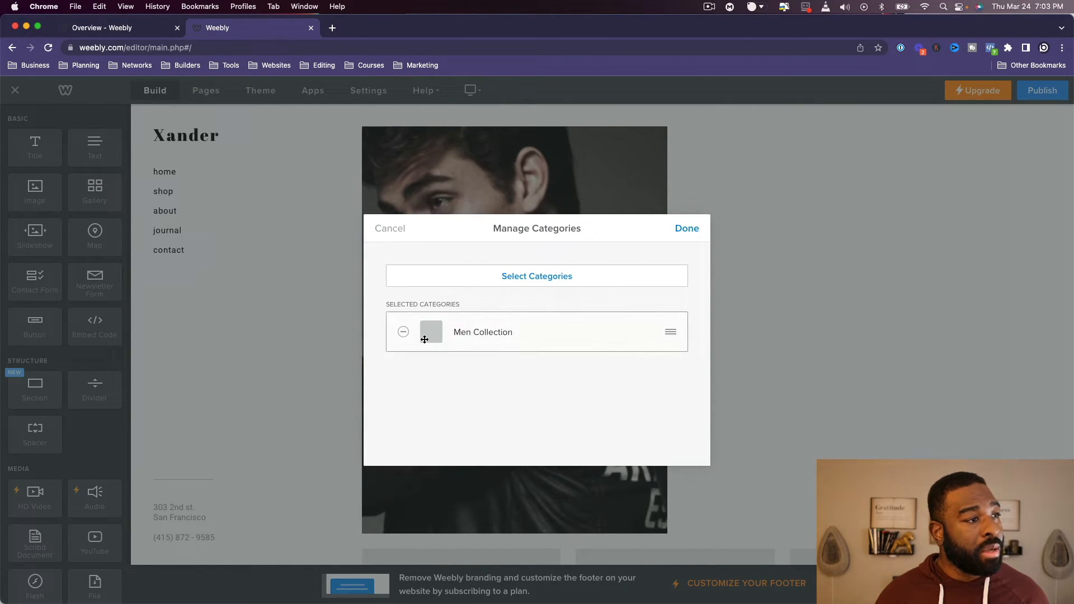
click(692, 227)
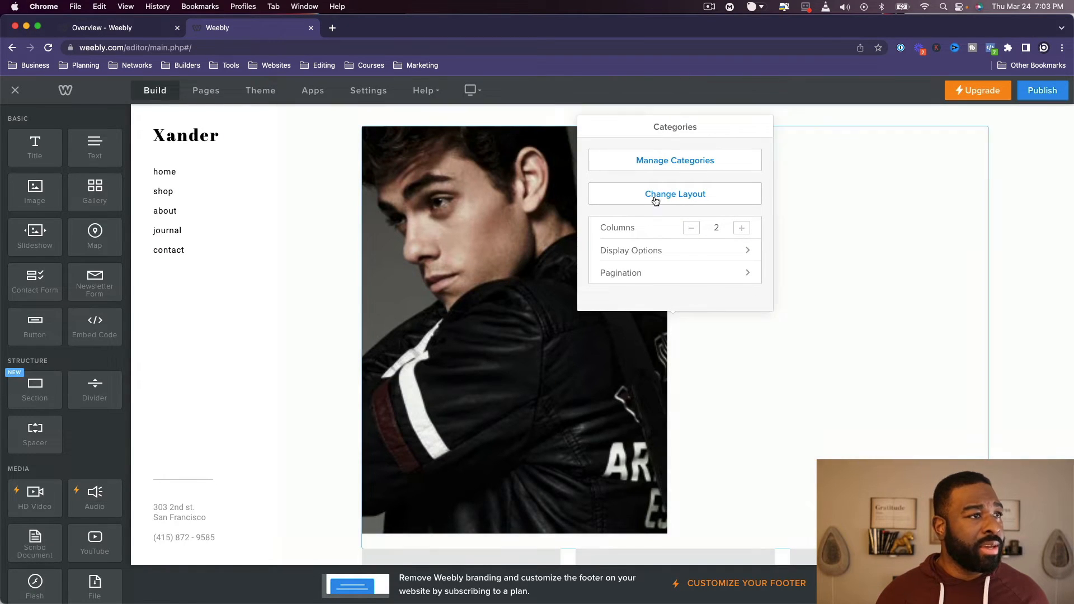
click(665, 167)
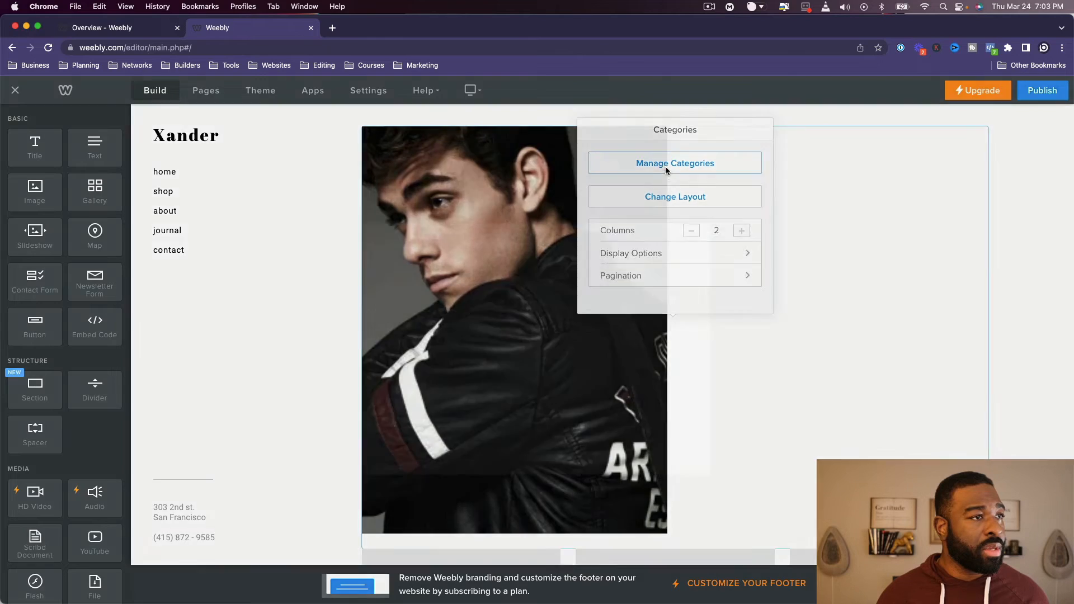
click(402, 233)
- Set the shop page's products element below the Men Collection image to 4 columns
scroll(428, 364, down, 8)
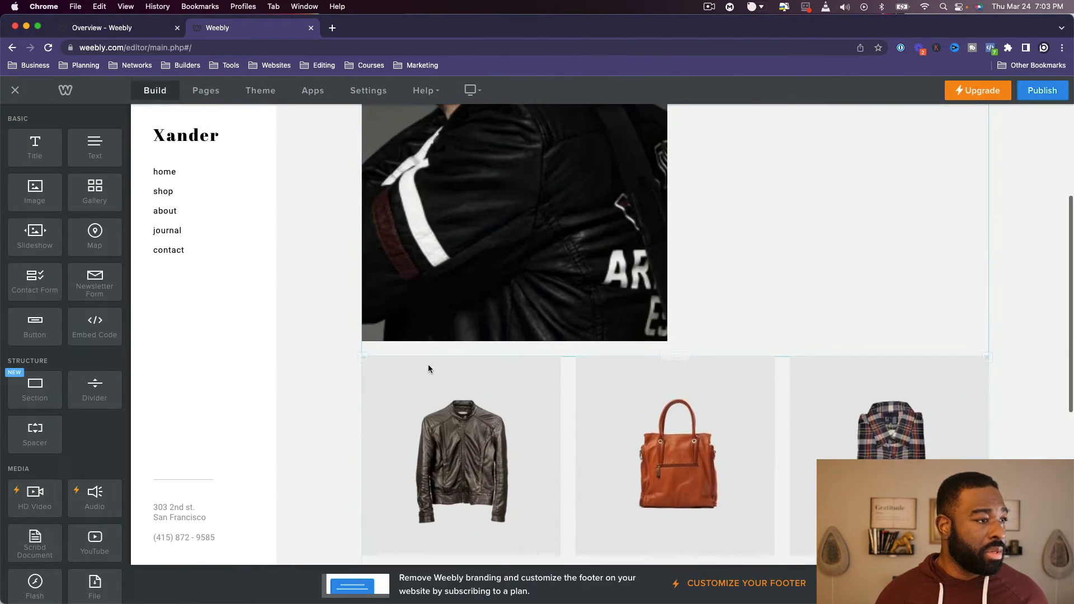
scroll(427, 365, down, 3)
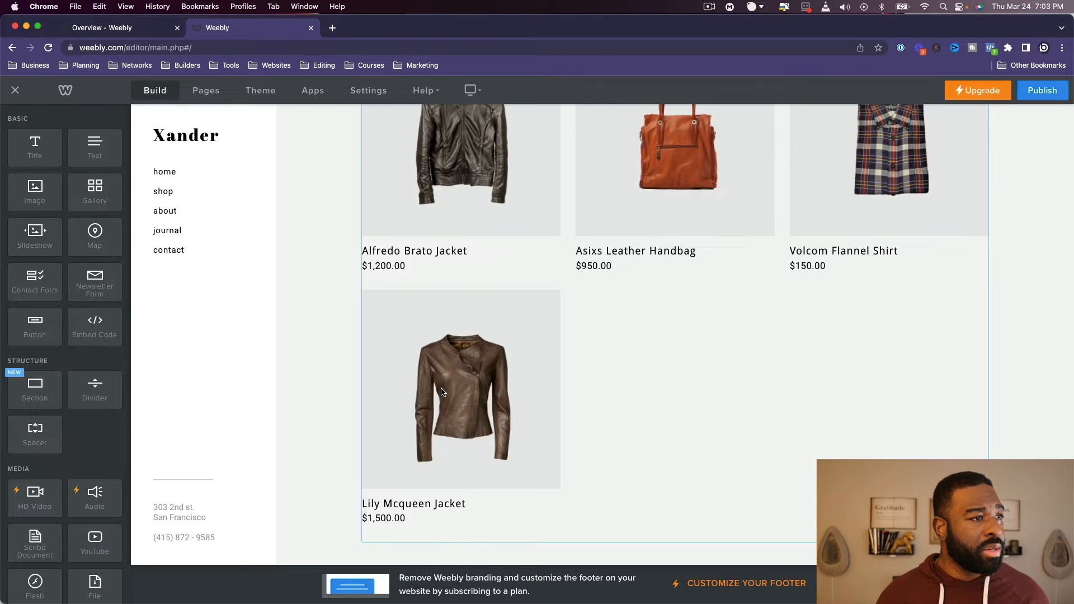
scroll(443, 390, up, 6)
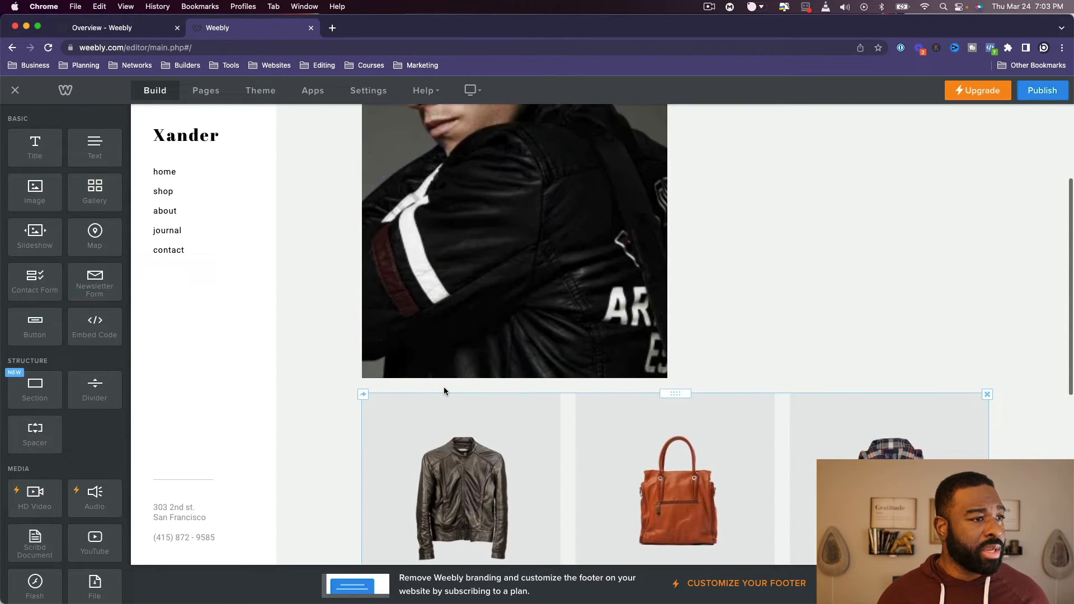
scroll(504, 397, down, 5)
click(615, 415)
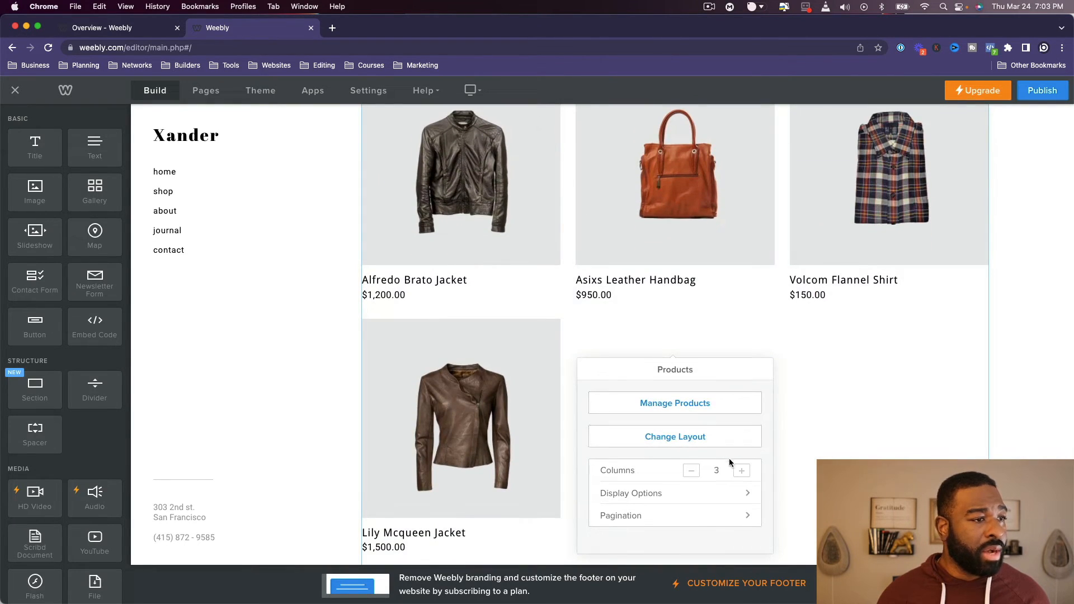
click(748, 469)
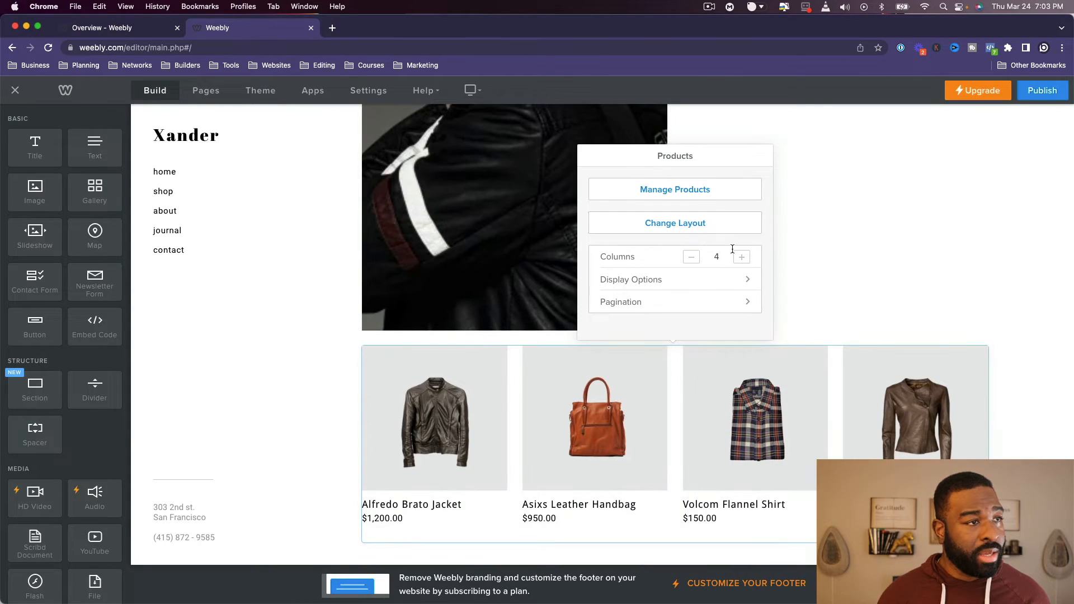
click(741, 256)
click(692, 291)
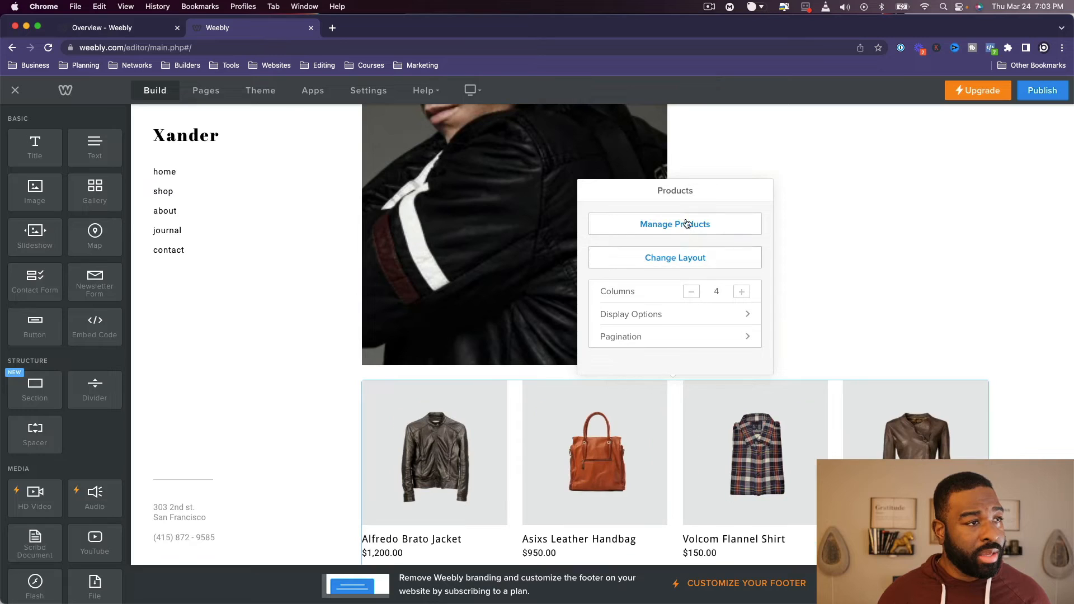
- Add Lucky Seven Jeans and the entire Men Collection category to the products displayed in the shop page's products element
click(683, 223)
scroll(561, 347, down, 2)
scroll(561, 376, up, 2)
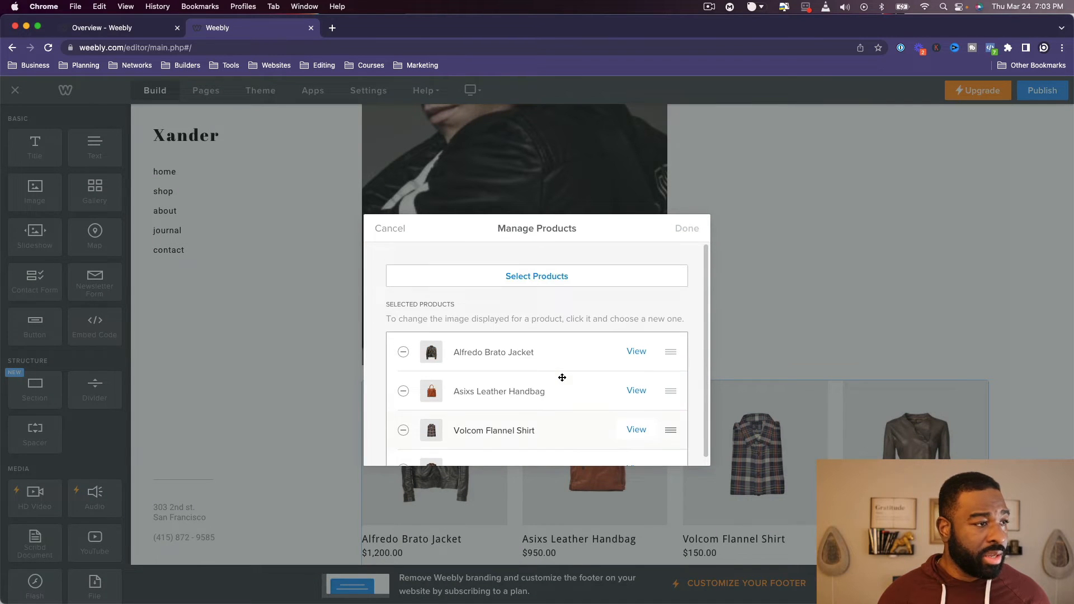
click(540, 276)
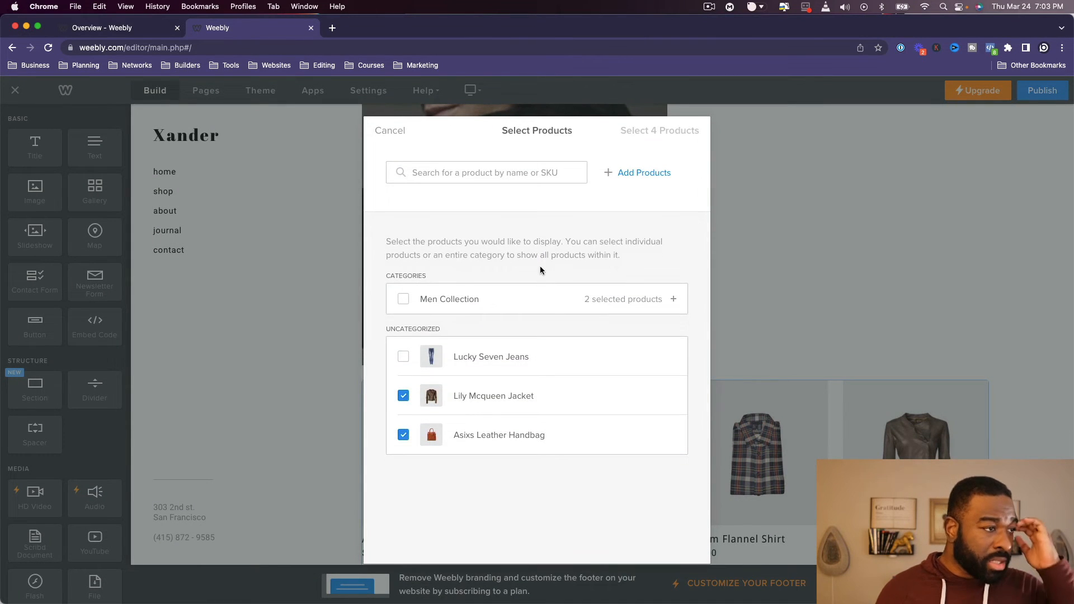
click(396, 361)
click(404, 300)
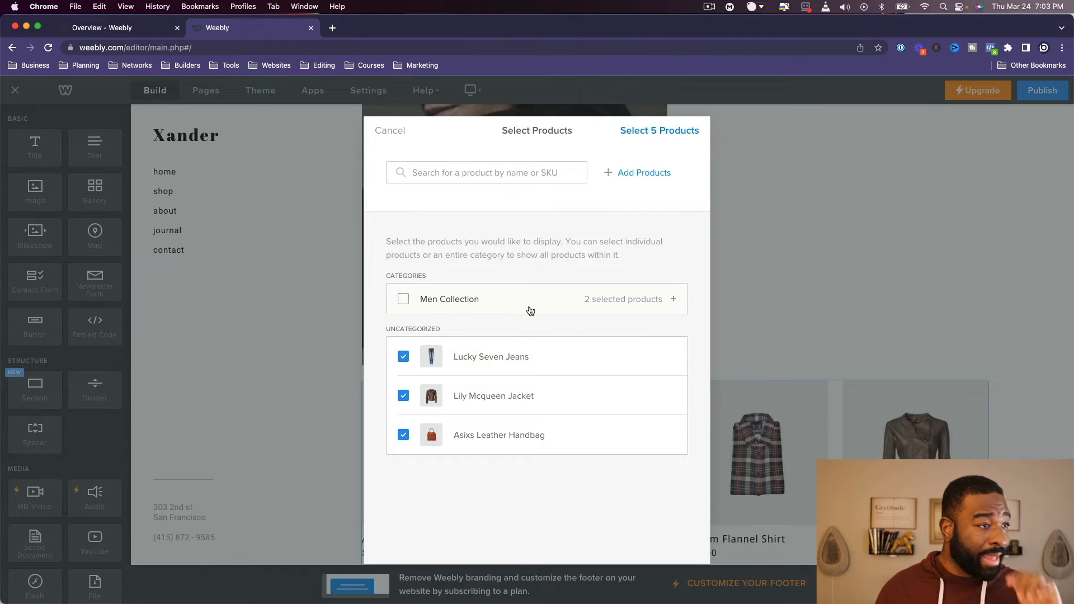
click(531, 311)
click(531, 312)
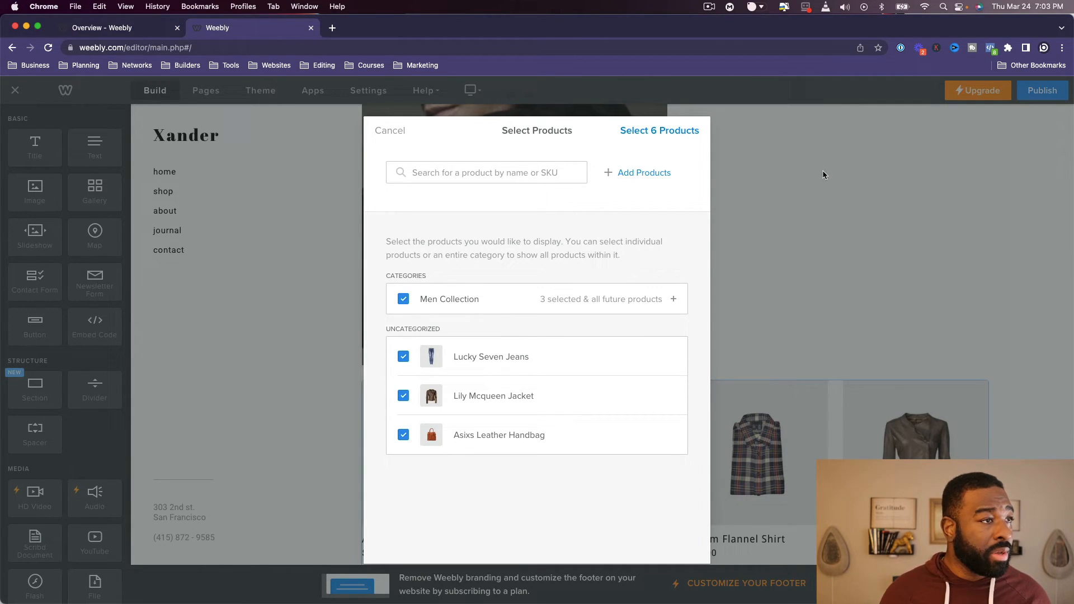
click(655, 131)
click(684, 228)
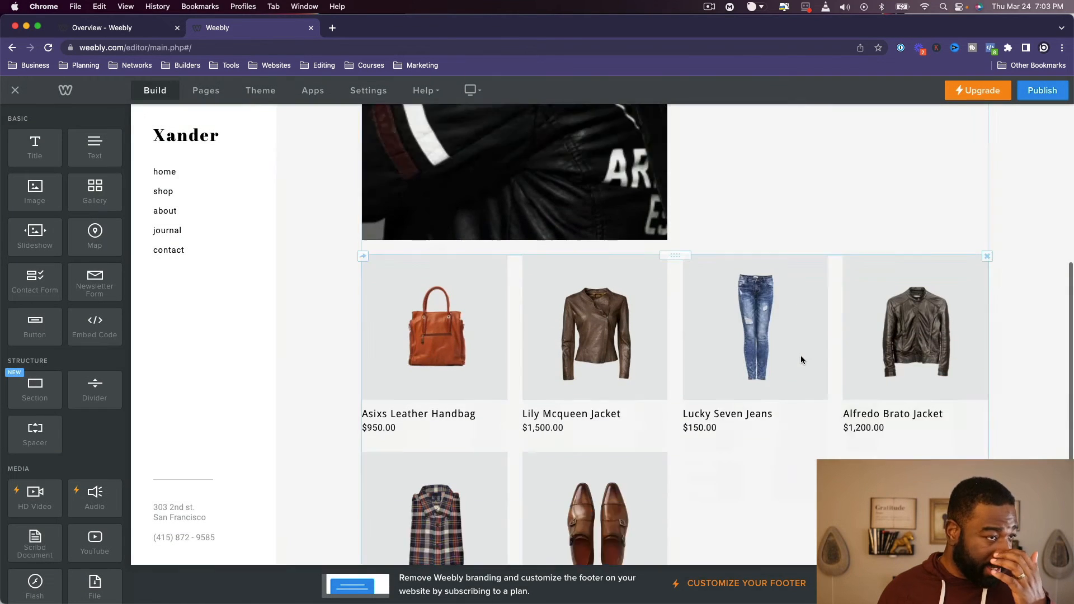
scroll(778, 498, up, 7)
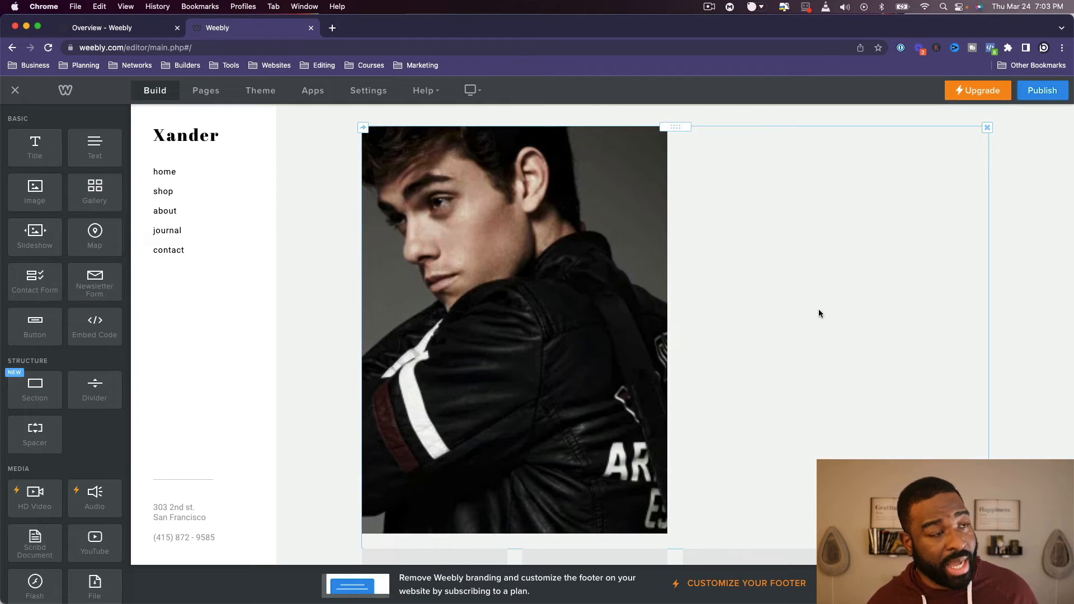
- Try a 3-column layout for the shop page's Men Collection categories element, then return it to 2 columns
click(819, 313)
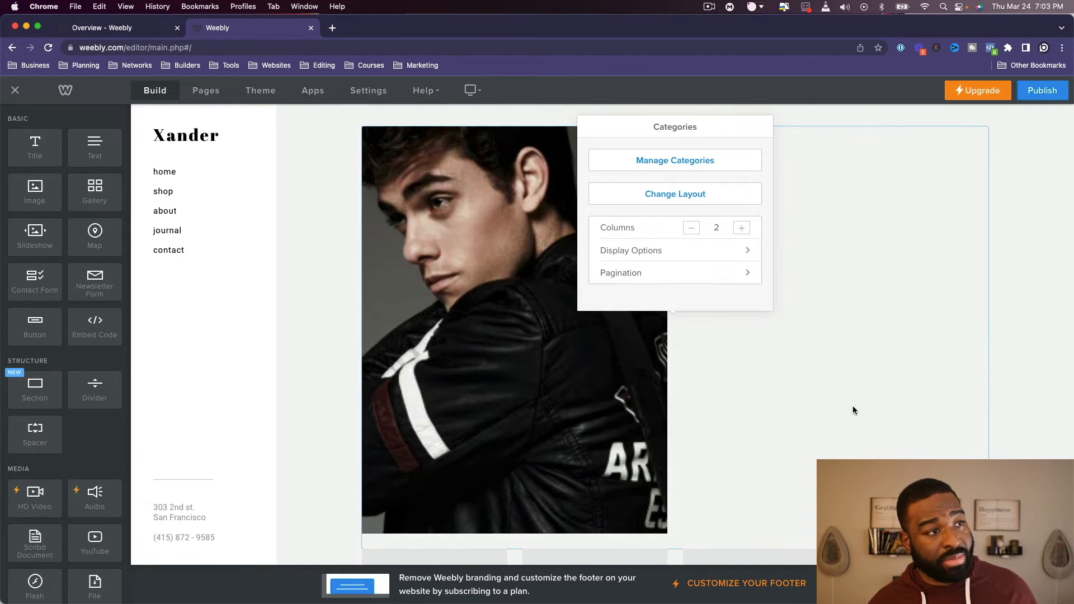
scroll(492, 511, down, 4)
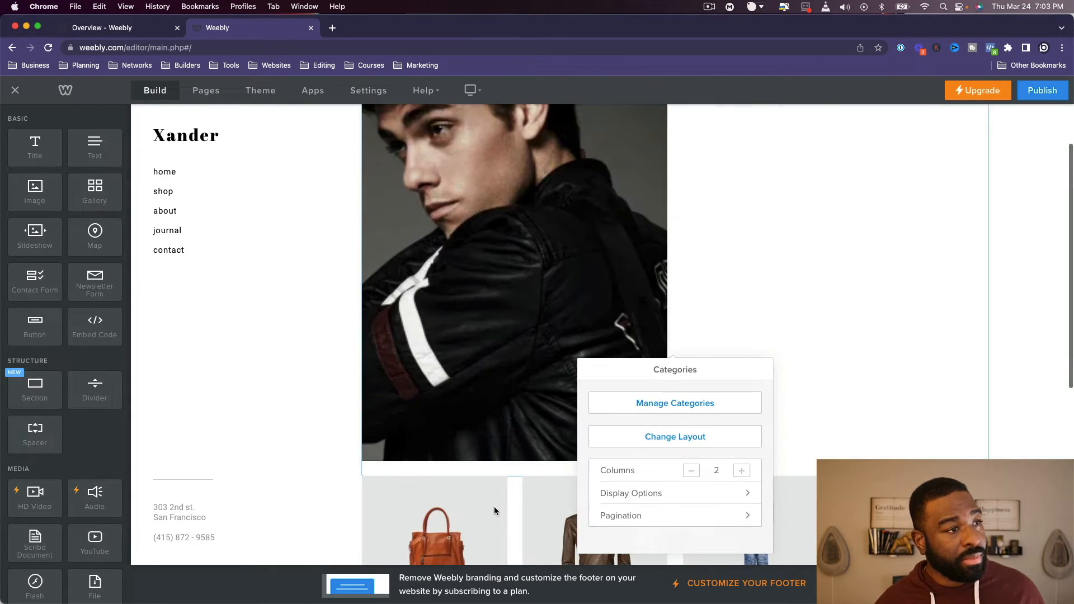
scroll(555, 347, up, 2)
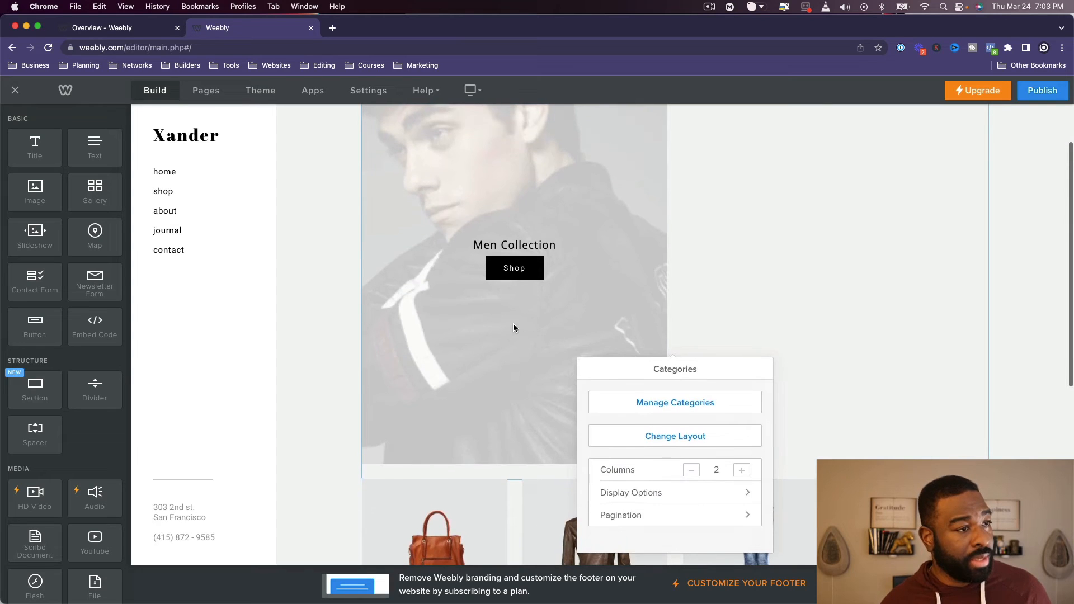
scroll(747, 473, down, 3)
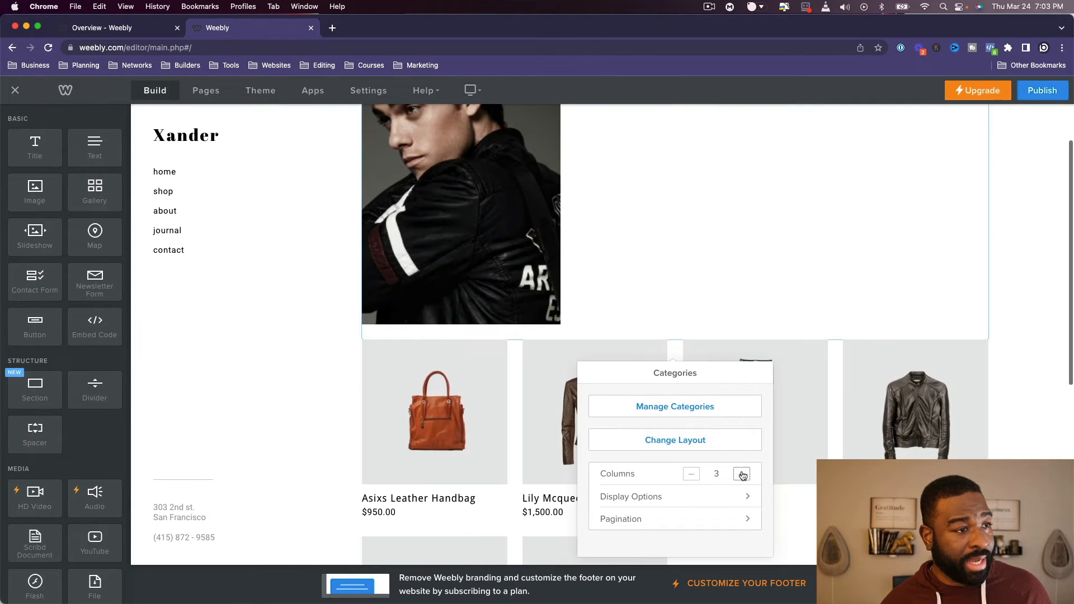
scroll(694, 464, up, 3)
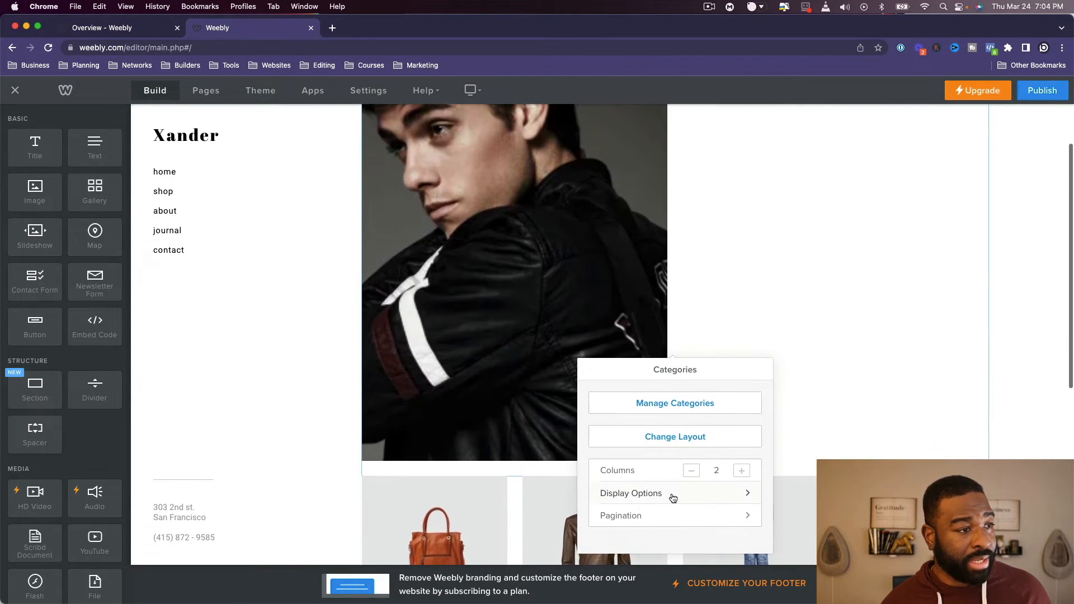
- Look over the display options and pagination settings of the Men Collection categories element
click(672, 494)
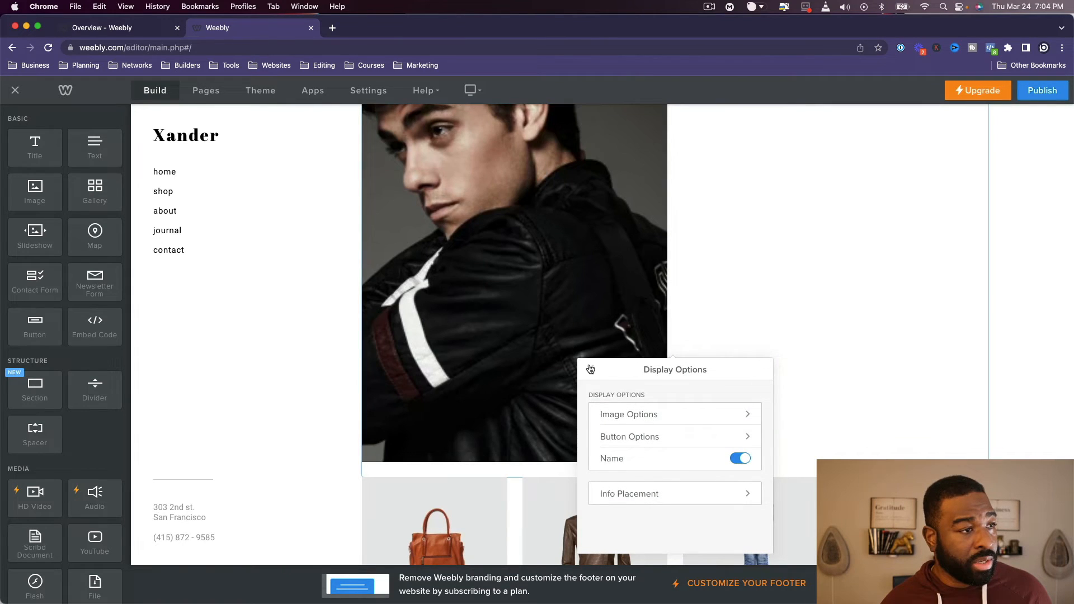
click(591, 369)
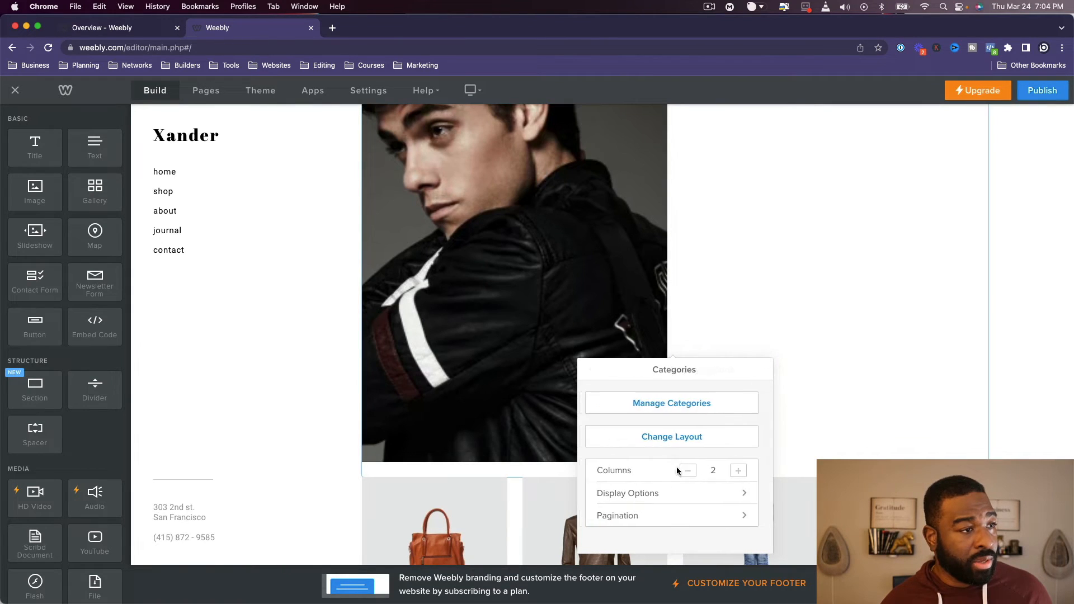
click(669, 515)
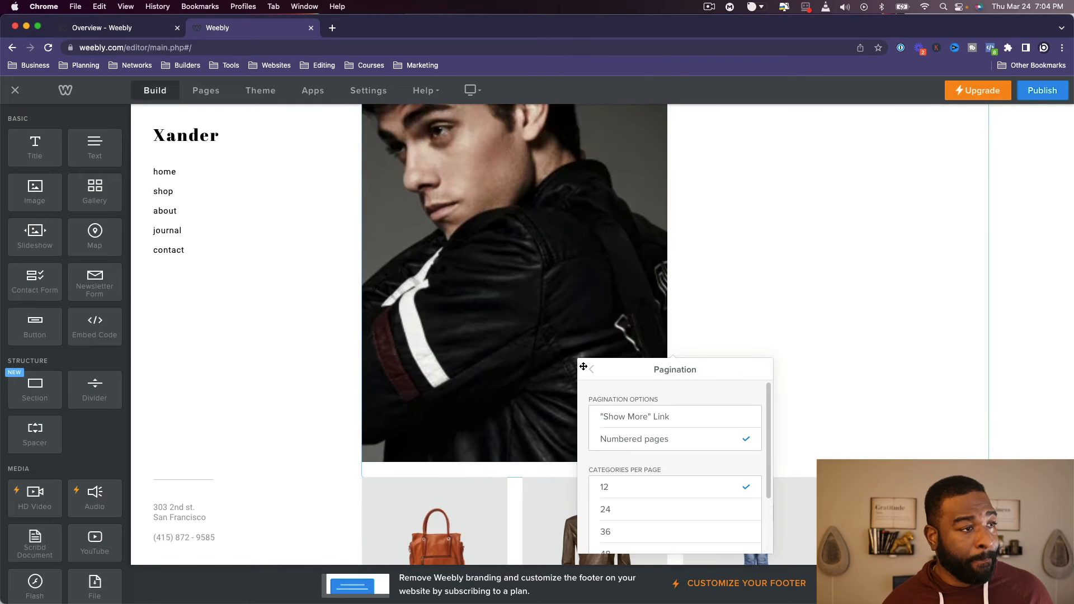
click(593, 372)
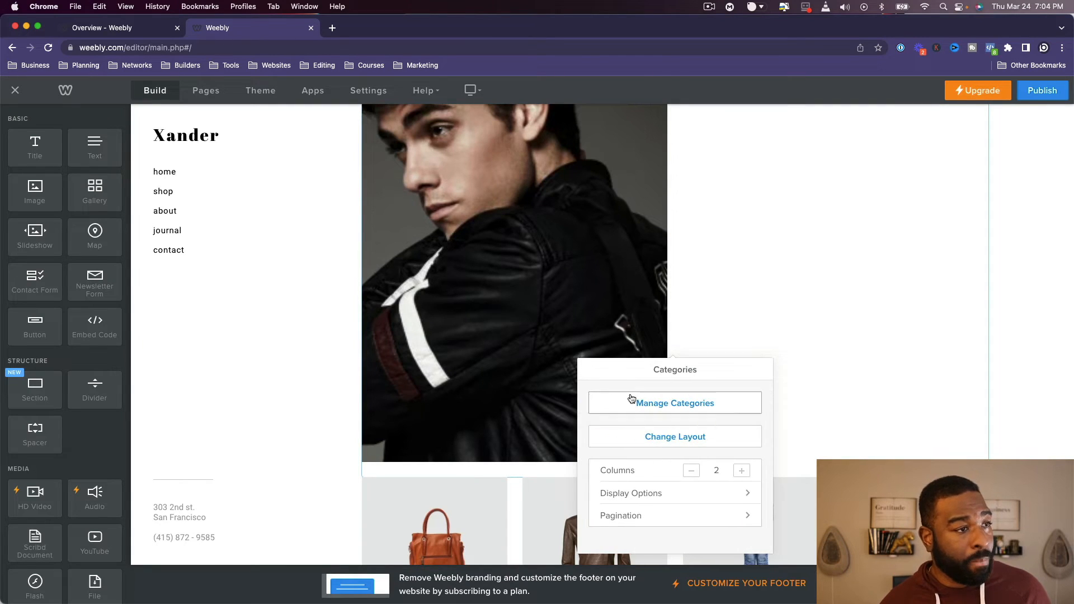
click(630, 403)
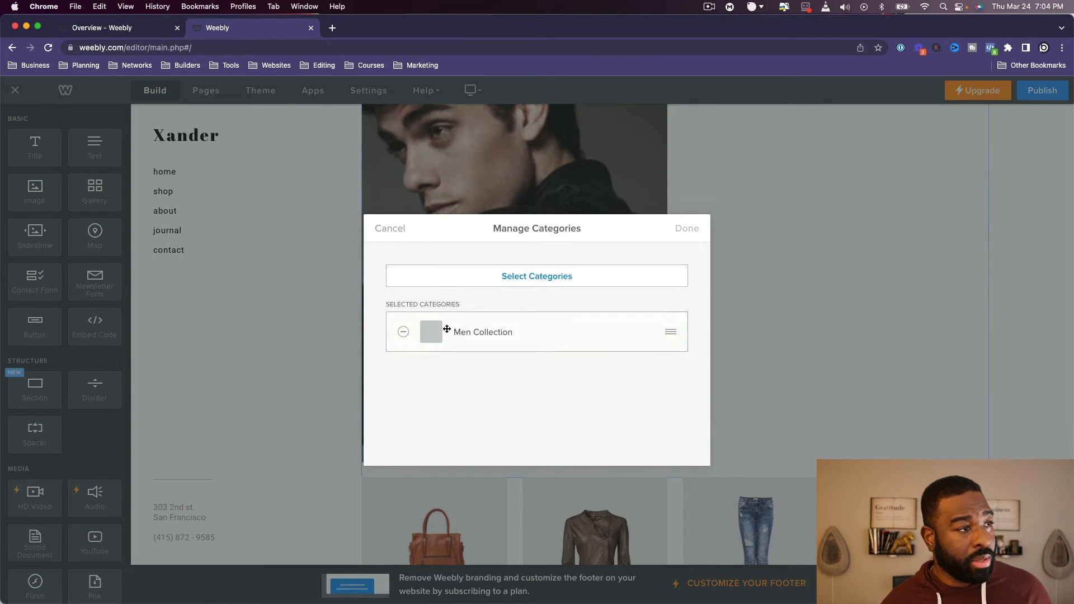
click(398, 333)
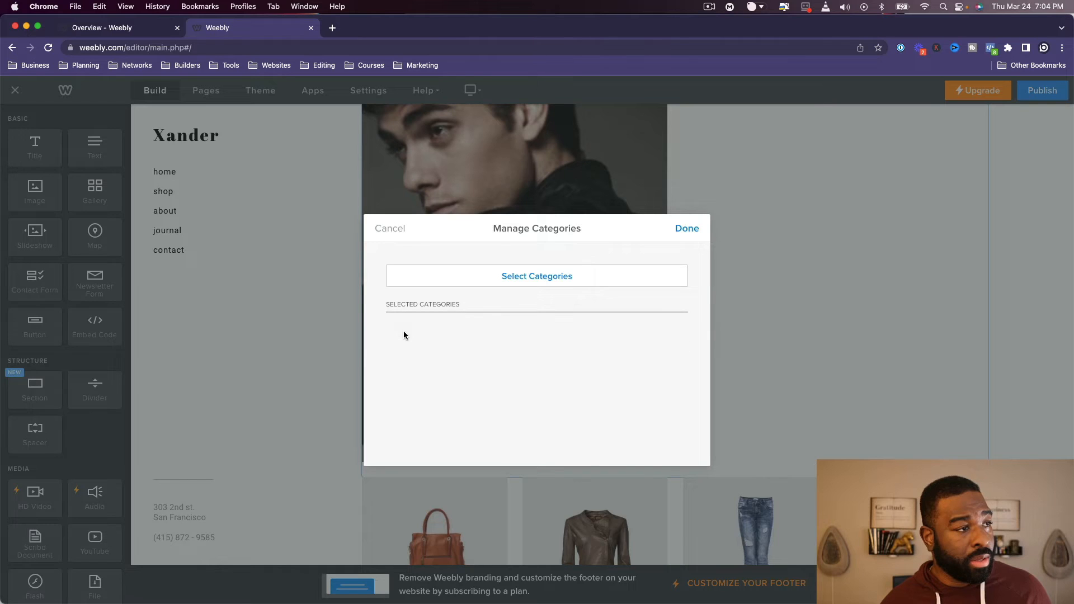
click(401, 230)
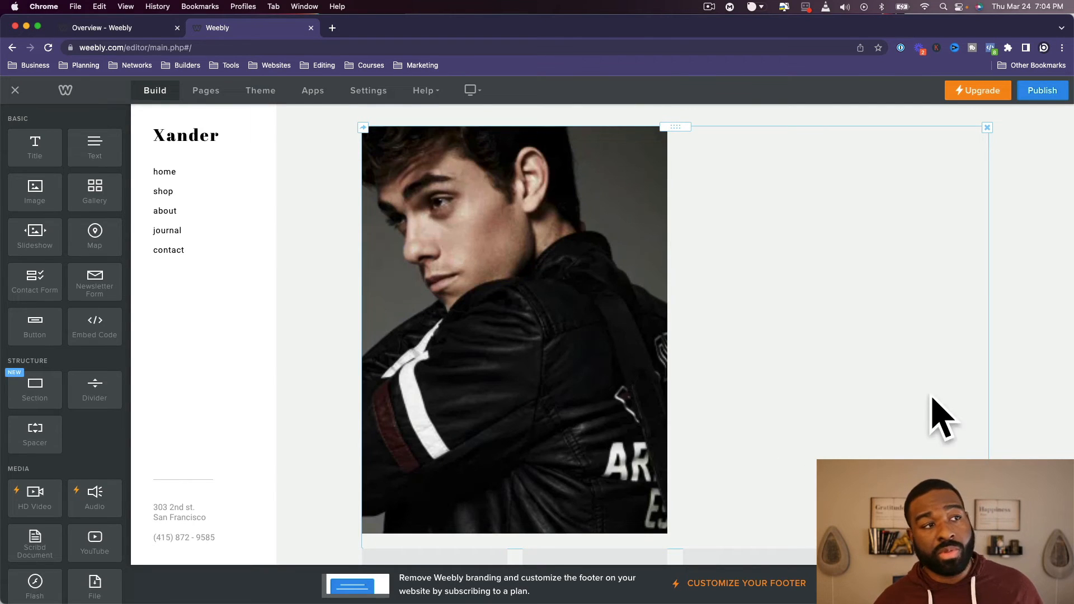
- Review the shop page's product grid, then open the about page and examine its editable heading and introductory text
scroll(832, 416, down, 2)
scroll(832, 417, down, 5)
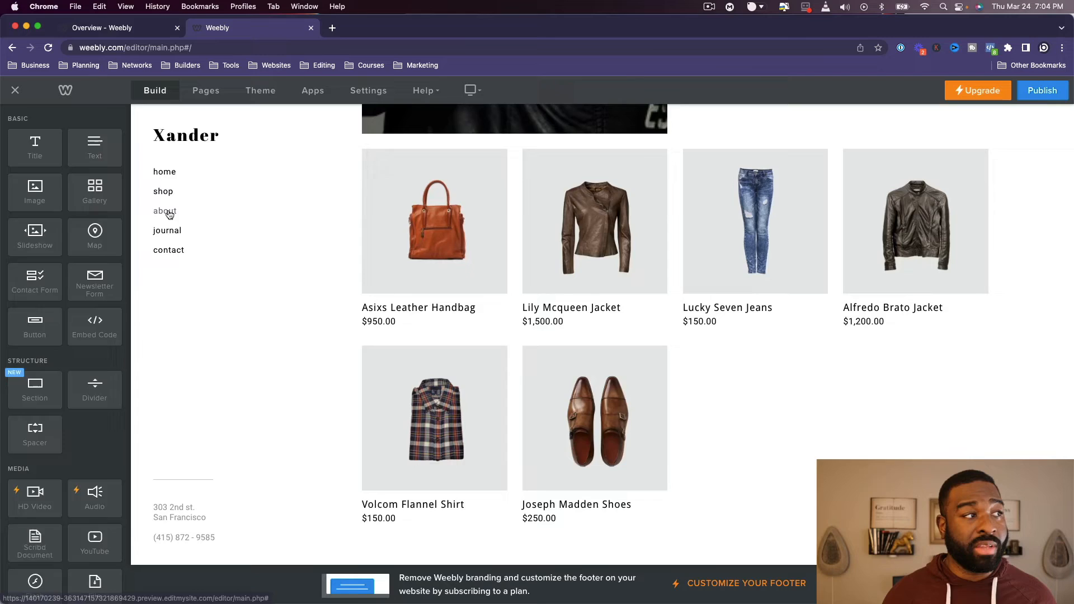
click(169, 213)
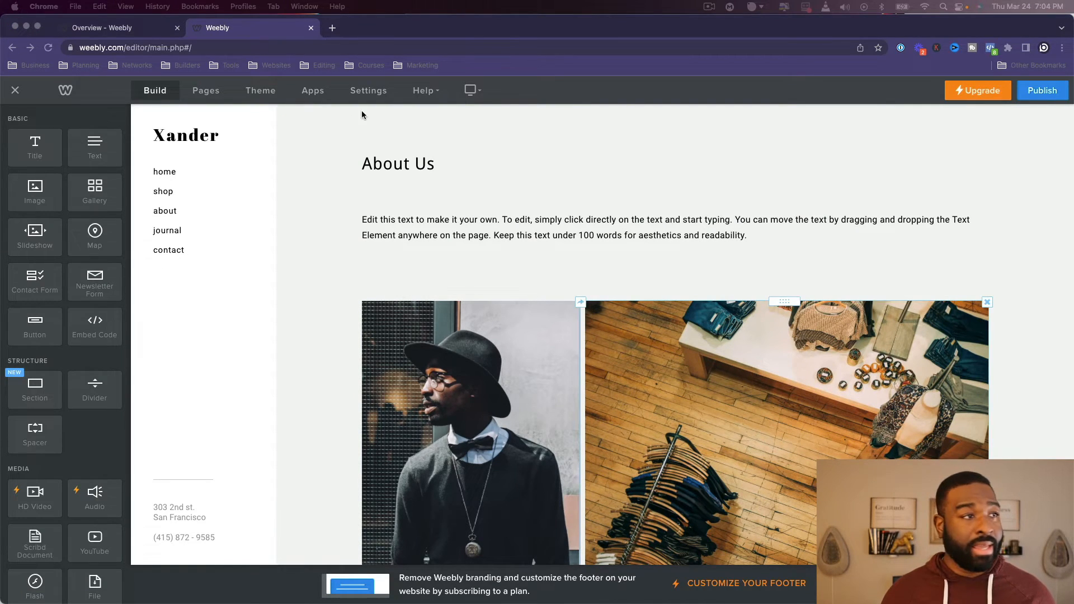
click(393, 163)
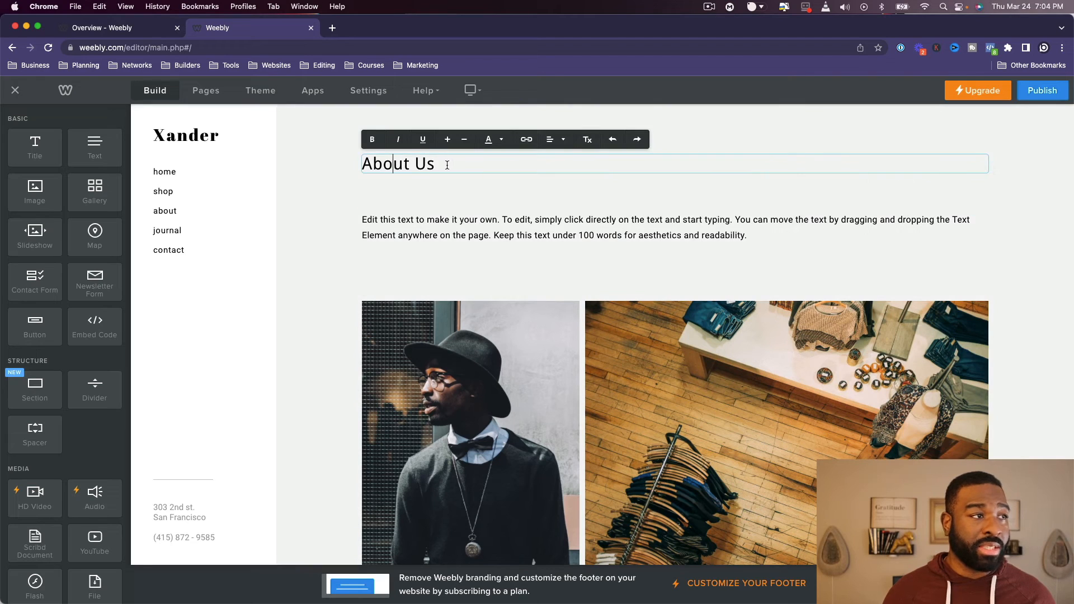
click(406, 227)
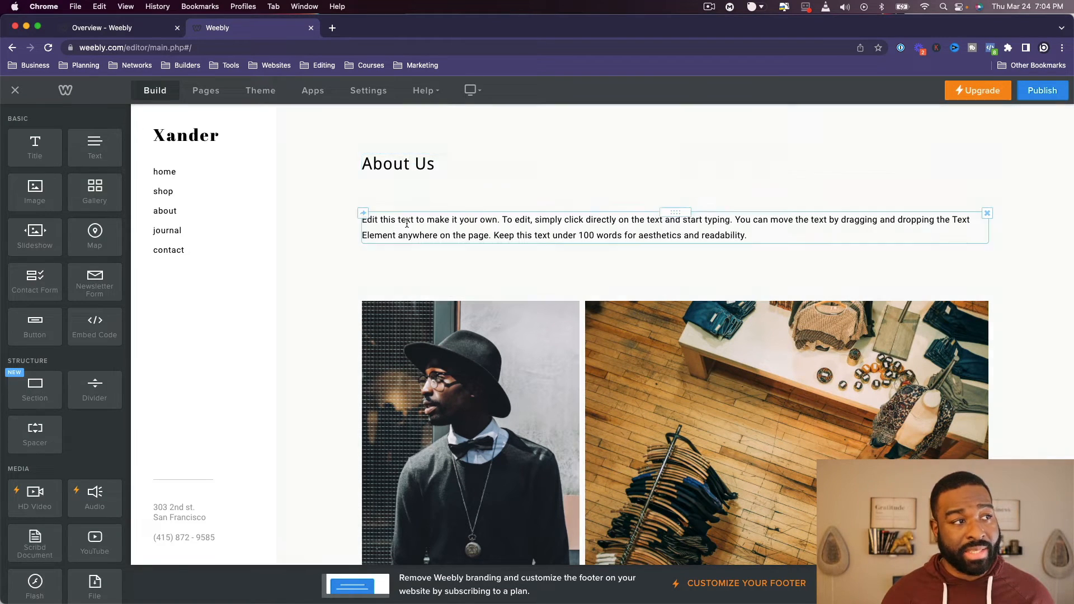
click(499, 232)
scroll(431, 282, down, 3)
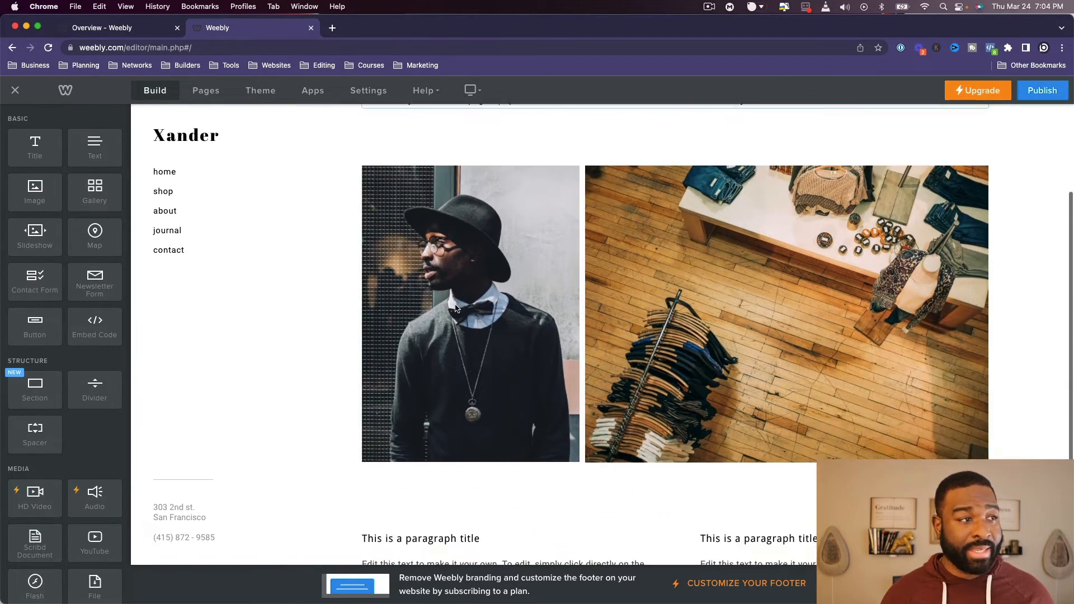
- Try the lightbox option on the about page's photo of the man in a hat, turn it off again and look over the remaining image settings
click(431, 282)
scroll(481, 416, down, 2)
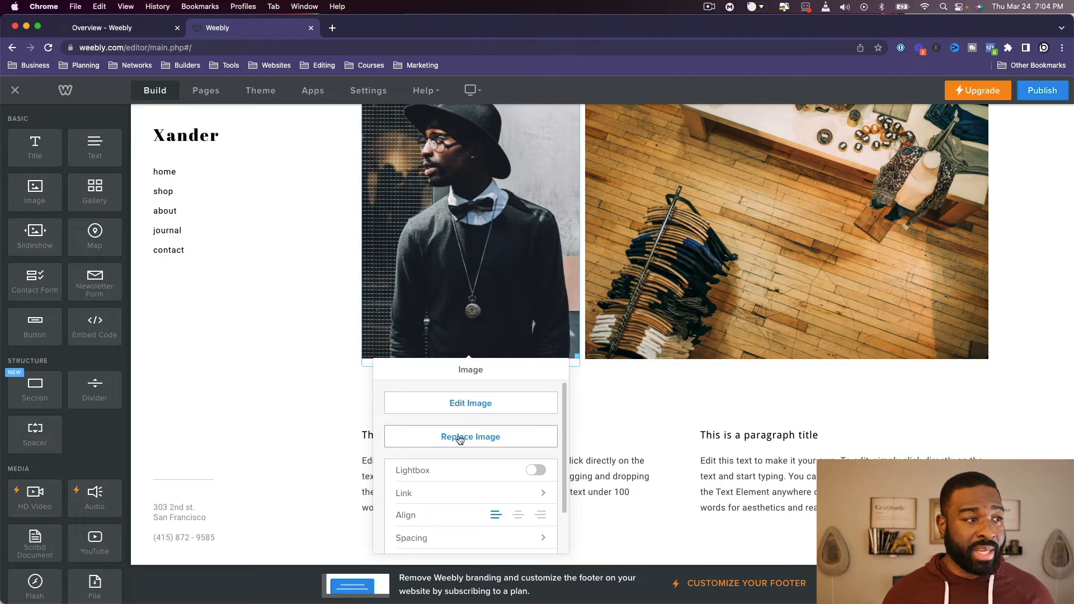
click(534, 470)
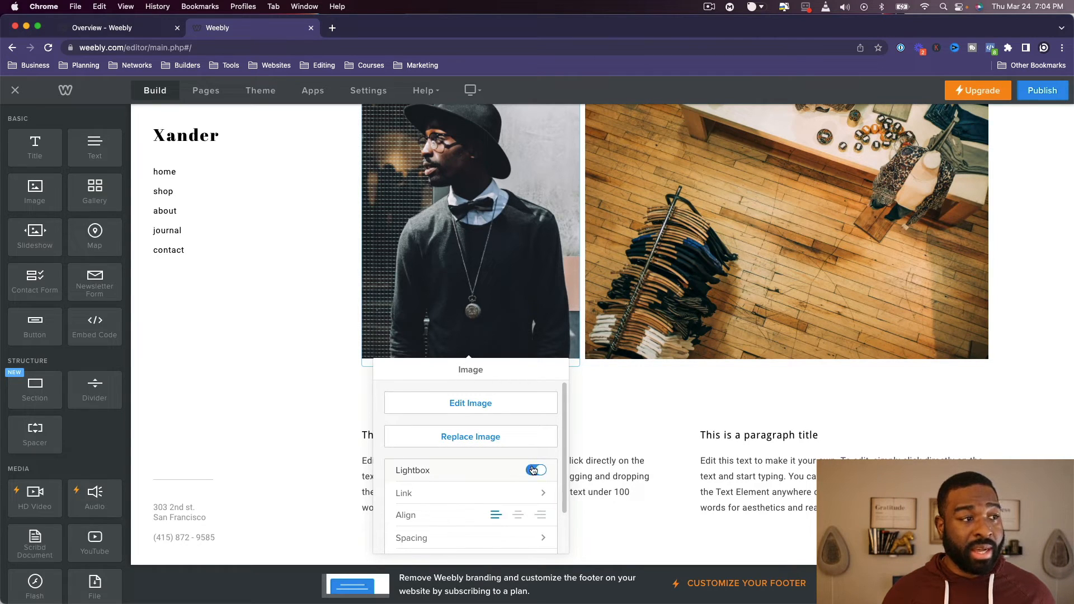
click(534, 470)
scroll(457, 470, down, 2)
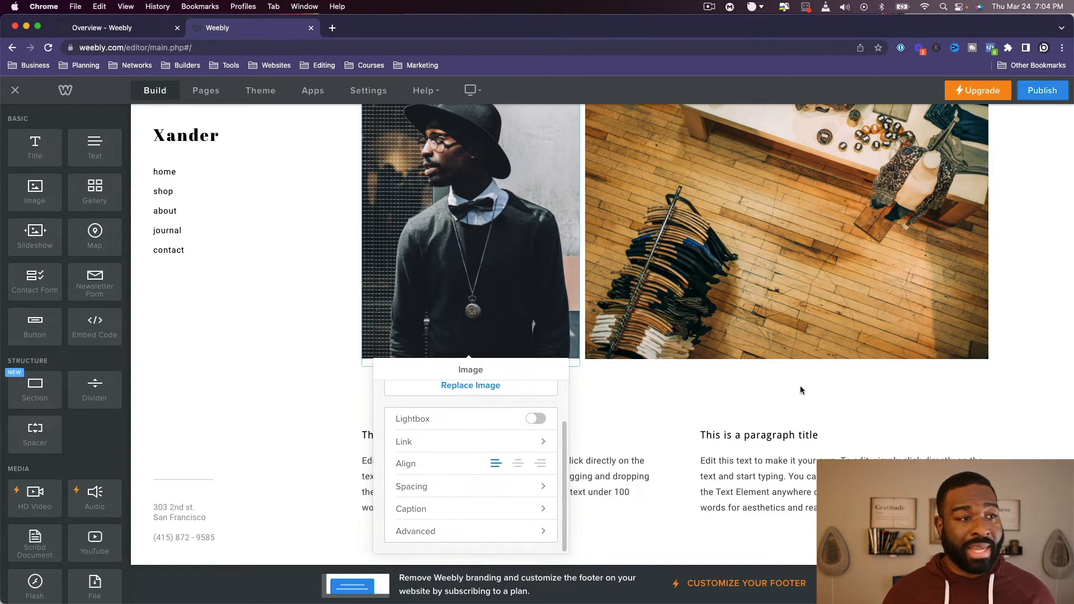
scroll(801, 390, down, 1)
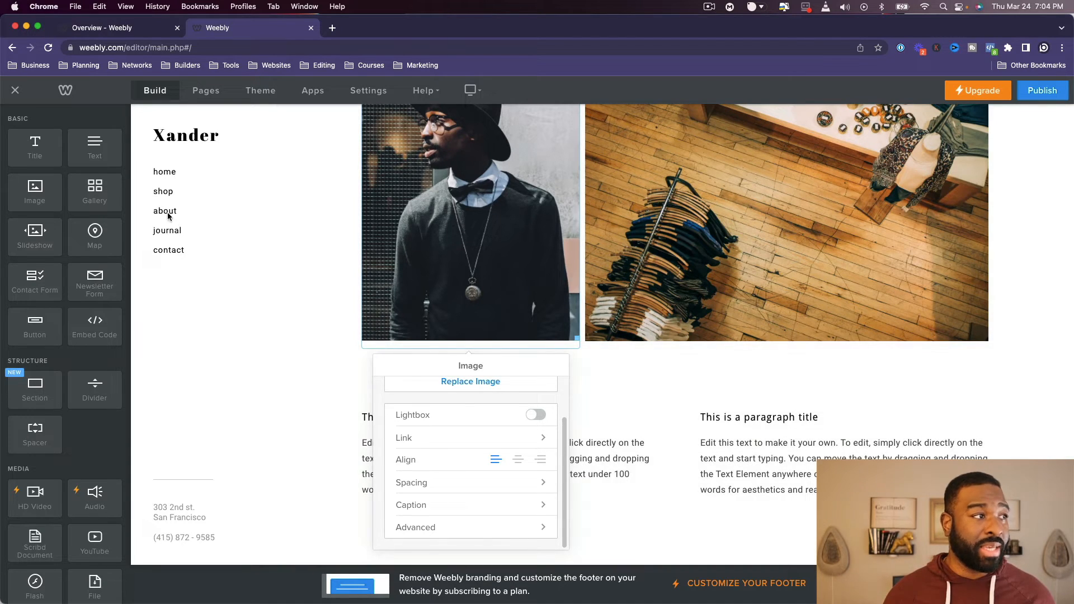
- Start a new blog post on the journal page and title it "How We Got Started"
click(163, 231)
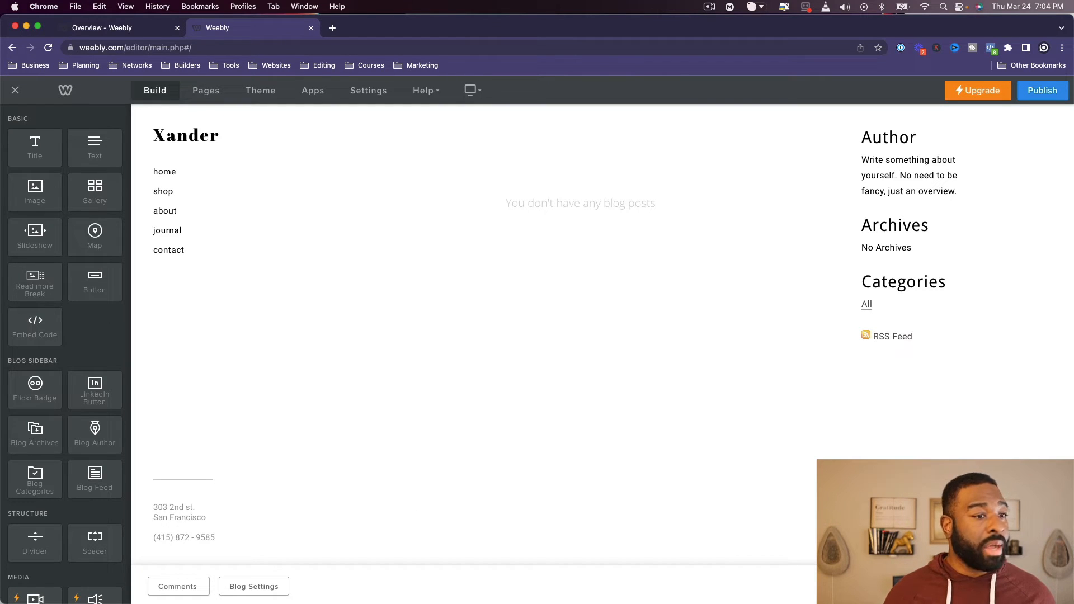
click(1027, 587)
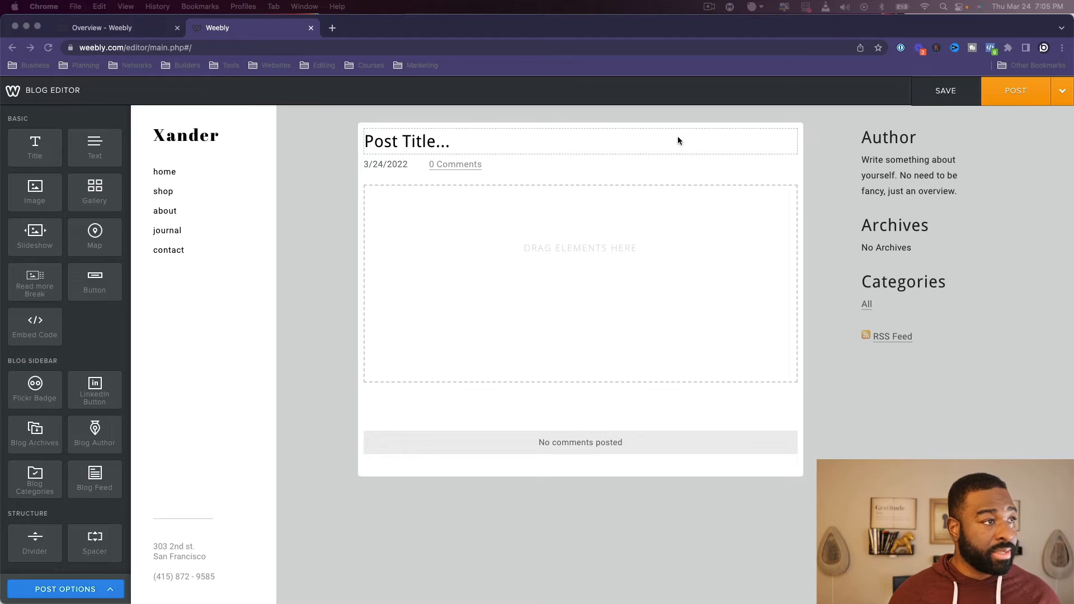
click(597, 147)
text(How We Got Started)
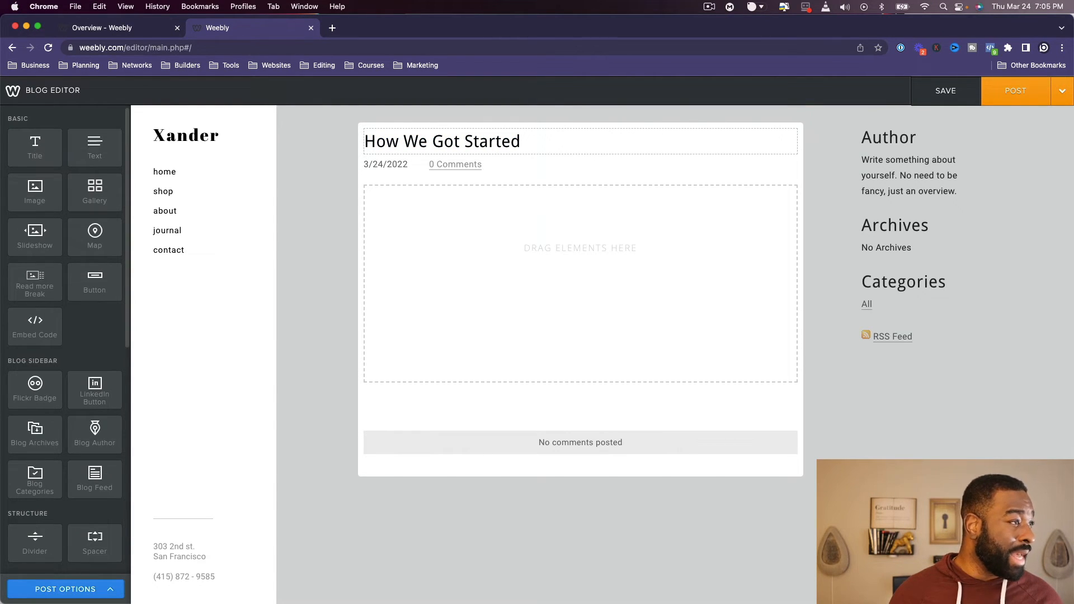
- Add a text element with two Lorem ipsum paragraphs to the blog post body and post it to the journal page
drag(95, 147, 501, 259)
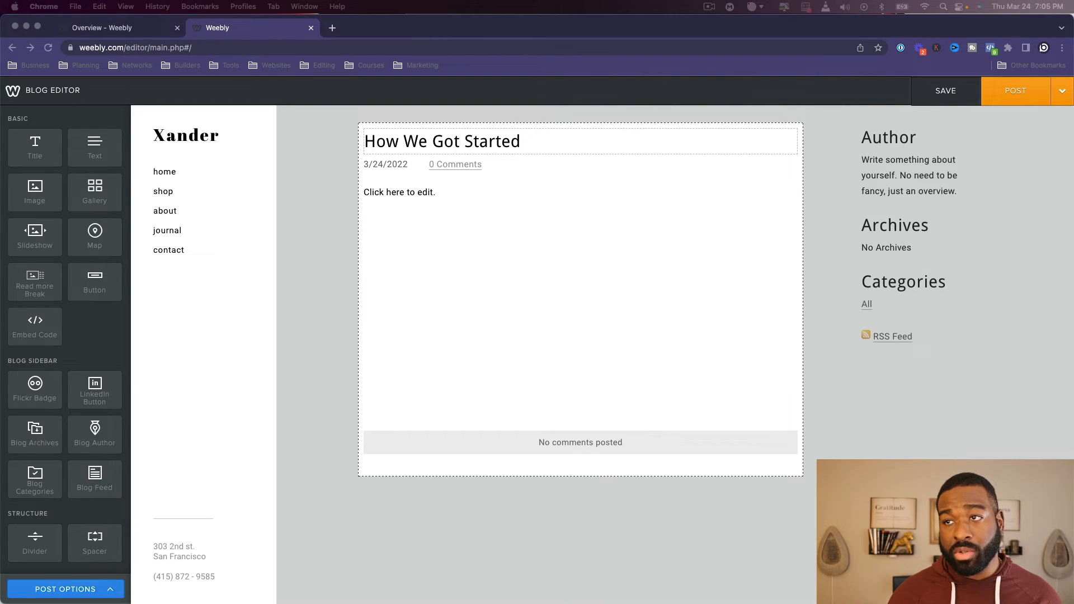
click(449, 211)
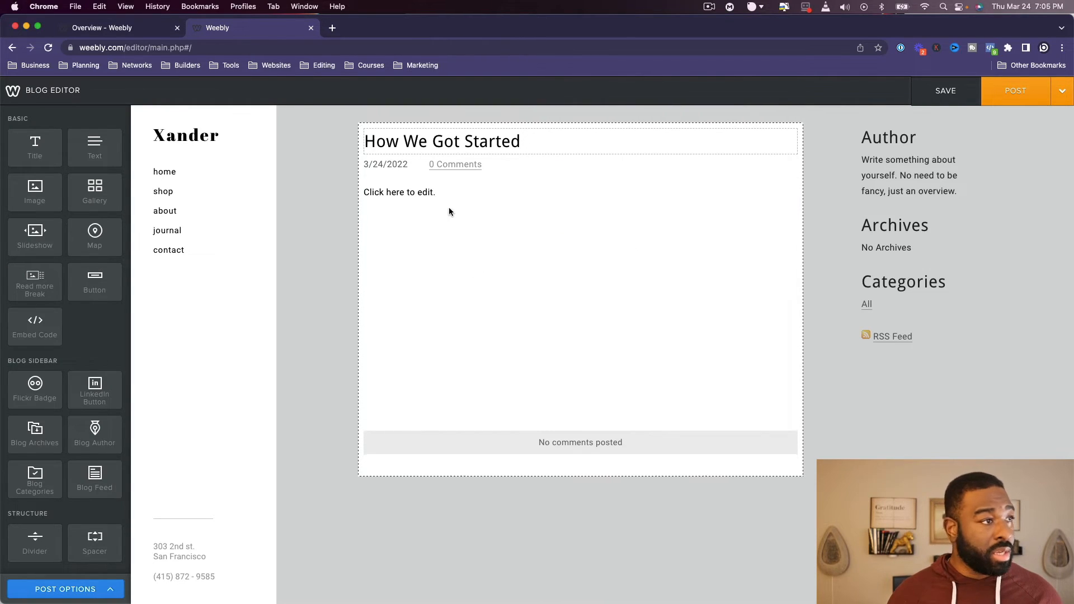
click(438, 193)
text(Lorem ipsum dolor sit amet, consectetur adipiscing elit, sed do eiusmod tempor incididunt ut labore et dolore magna aliqua. Ut enim ad minim veniam, quis nostrud exercitation ullamco laboris nisi ut aliquip ex ea commodo consequat. Duis aute irure dolor in reprehenderit in voluptate velit esse cillum dolore eu fugiat nulla pariatur. Excepteur sint occaecat cupidatat non proident, sunt in culpa qui officia deserunt mollit anim id est laborum  Lorem ipsum dolor sit amet, consectetur adipiscing elit, sed do eiusmod tempor incididunt ut labore et dolore magna aliqua. Ut enim ad minim veniam, quis nostrud exercitation ullamco laboris nisi ut aliquip ex ea commodo consequat. Duis aute irure dolor in reprehenderit in voluptate velit esse cillum dolore eu fugiat nulla pariatur. Excepteur sint occaecat cupidatat non proident, sunt in culpa qui officia deserunt mollit anim id est laborum)
click(204, 386)
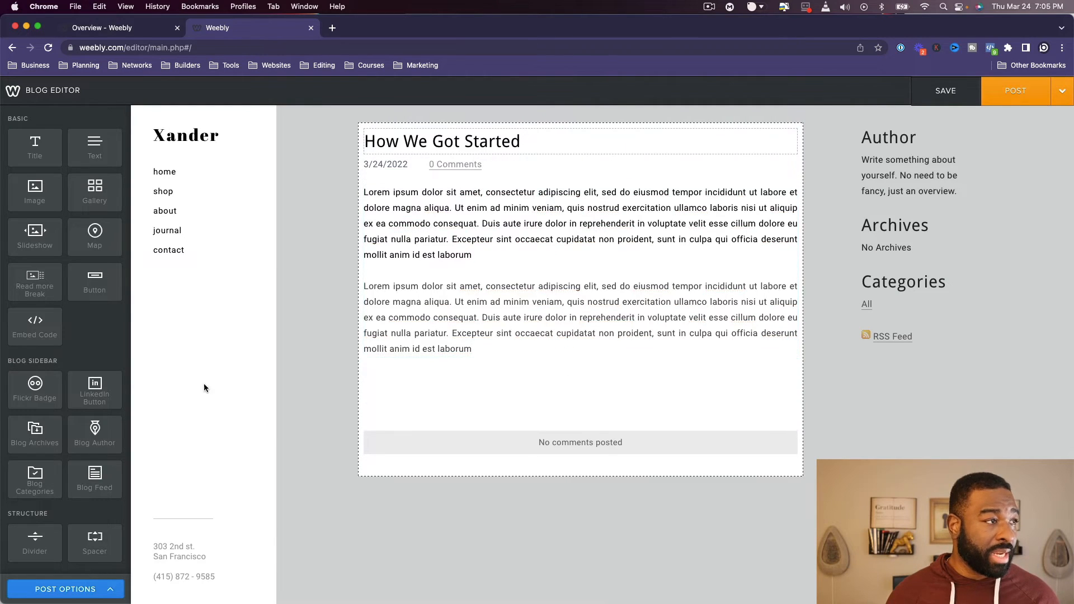
click(1015, 91)
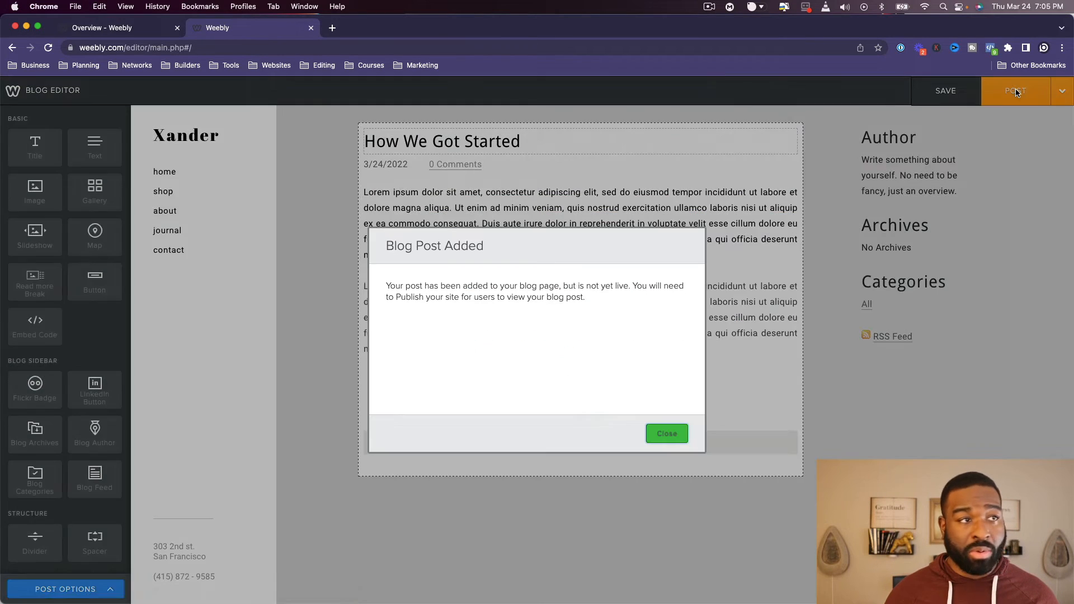
click(667, 434)
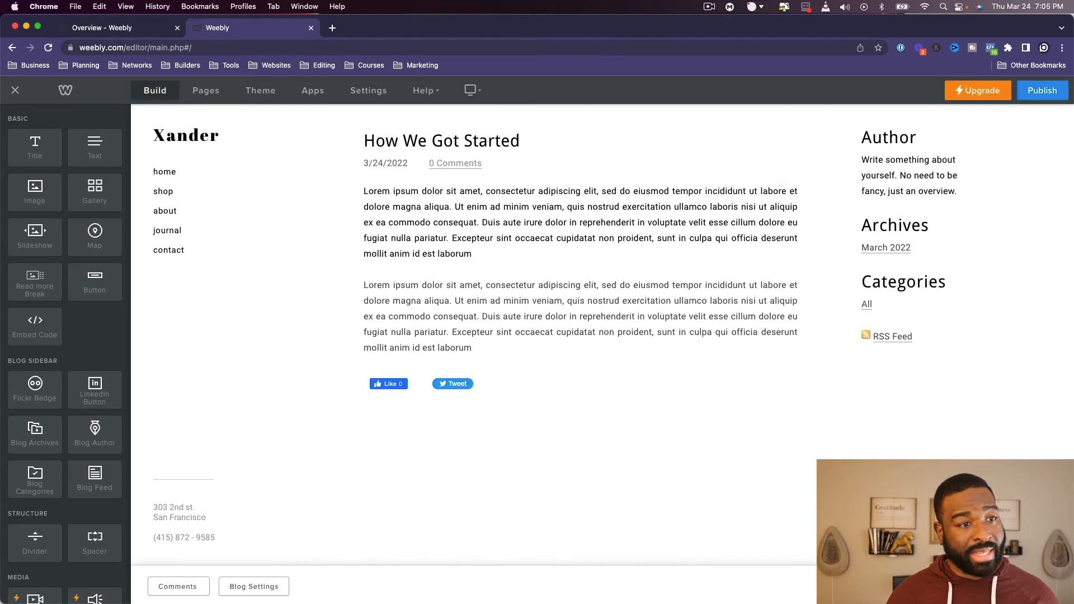
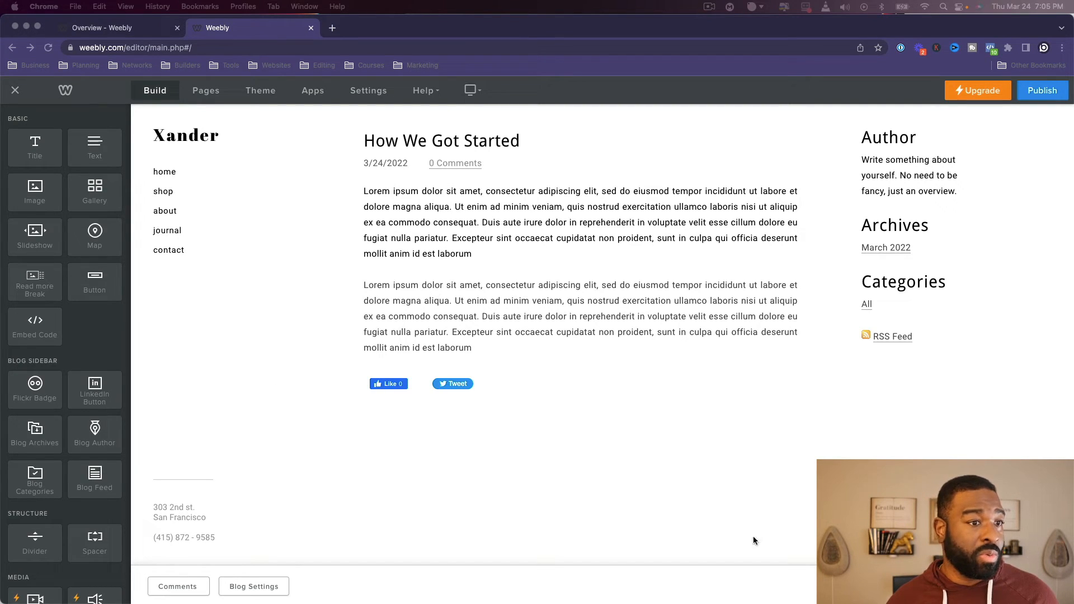
- Start another blog post on the journal page and title it "New Fashion Line"
click(1034, 586)
click(1034, 586)
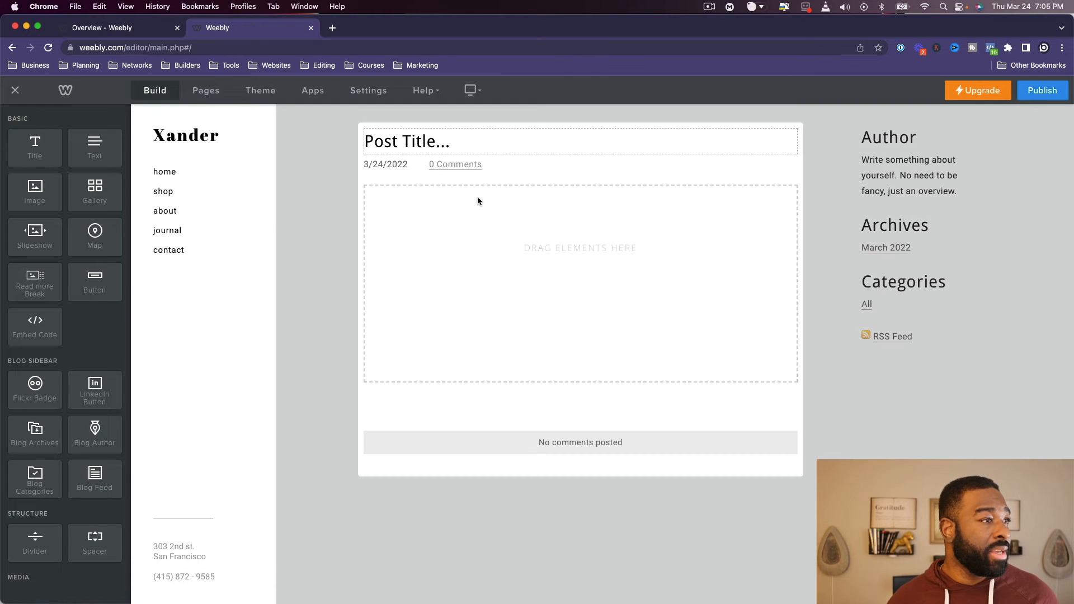
text(New Fashion Line)
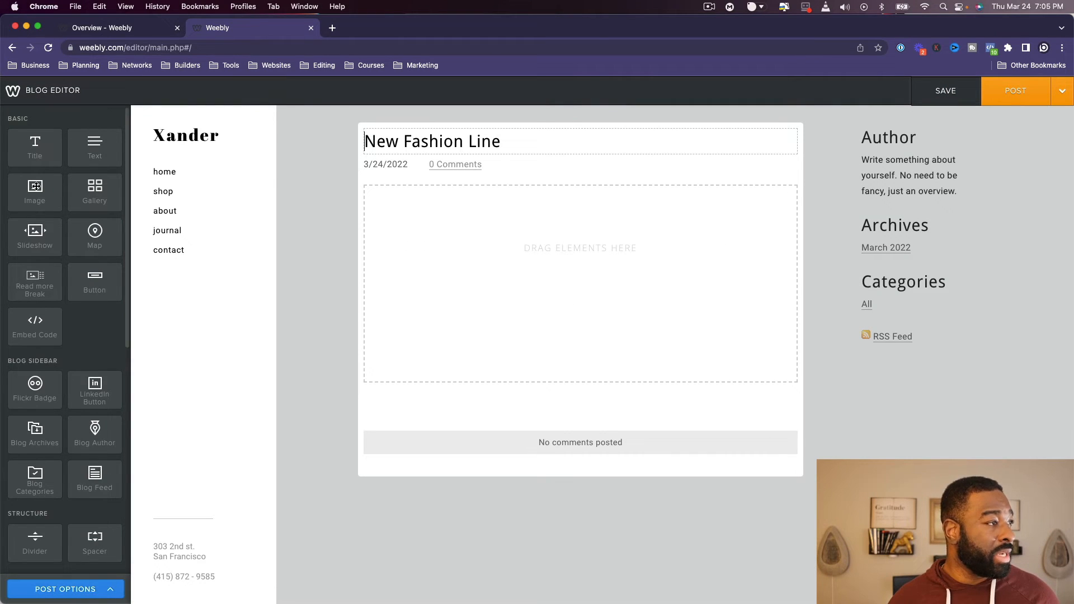
- Add an image element to the post body and upload shop-2_orig.jpg from the Desktop into it
drag(35, 191, 573, 191)
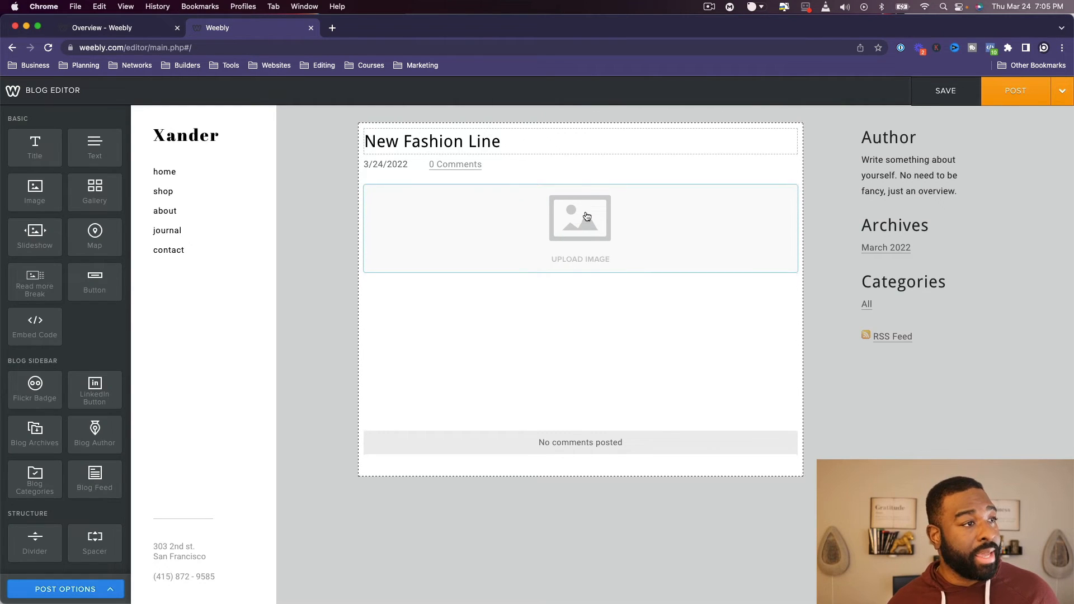
click(593, 217)
click(577, 364)
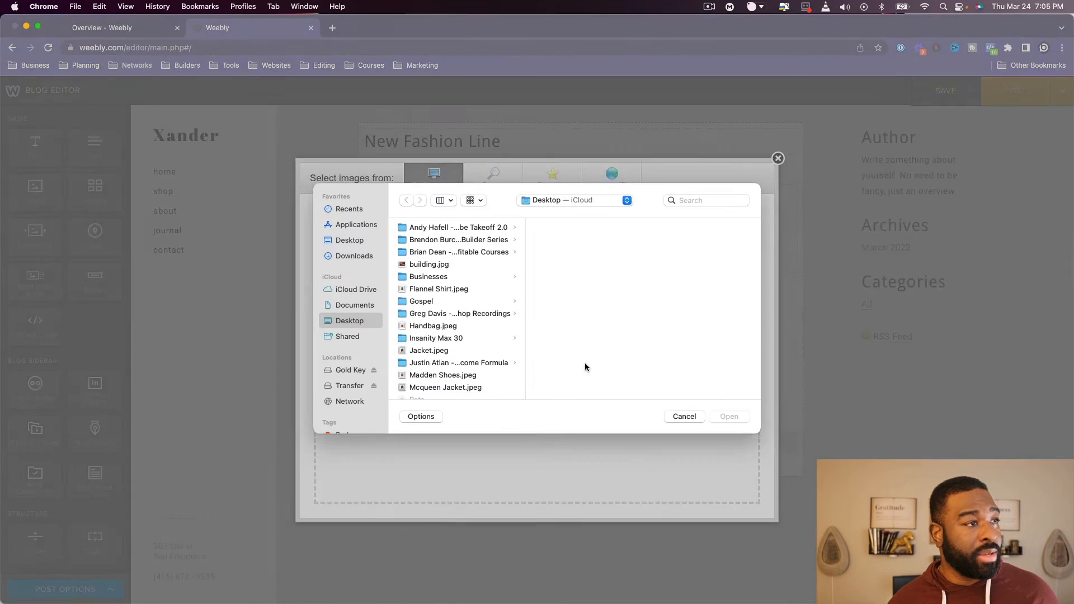
scroll(430, 314, down, 10)
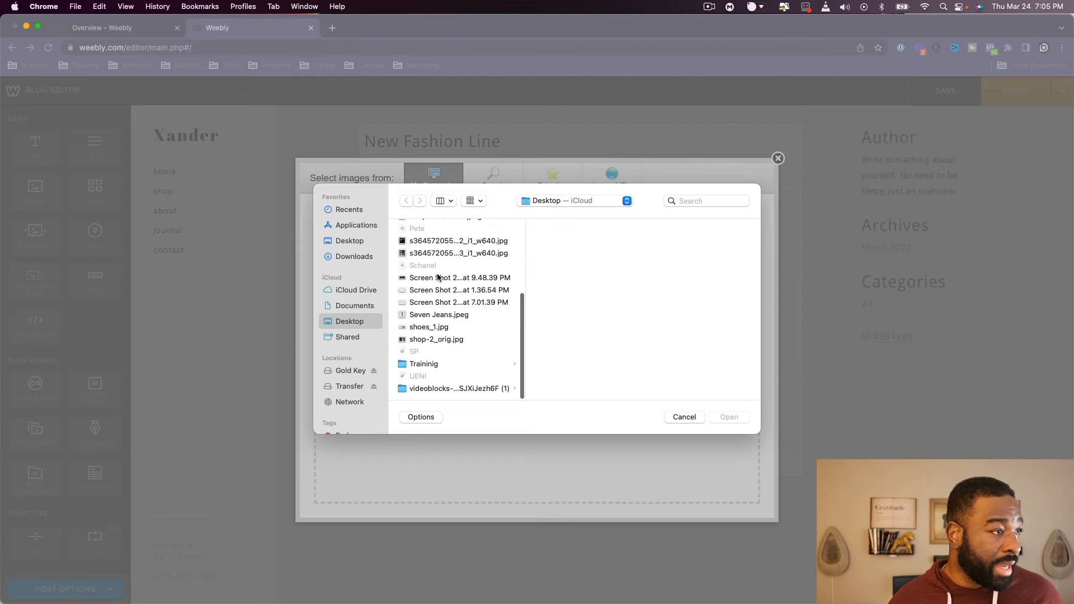
click(423, 339)
click(420, 341)
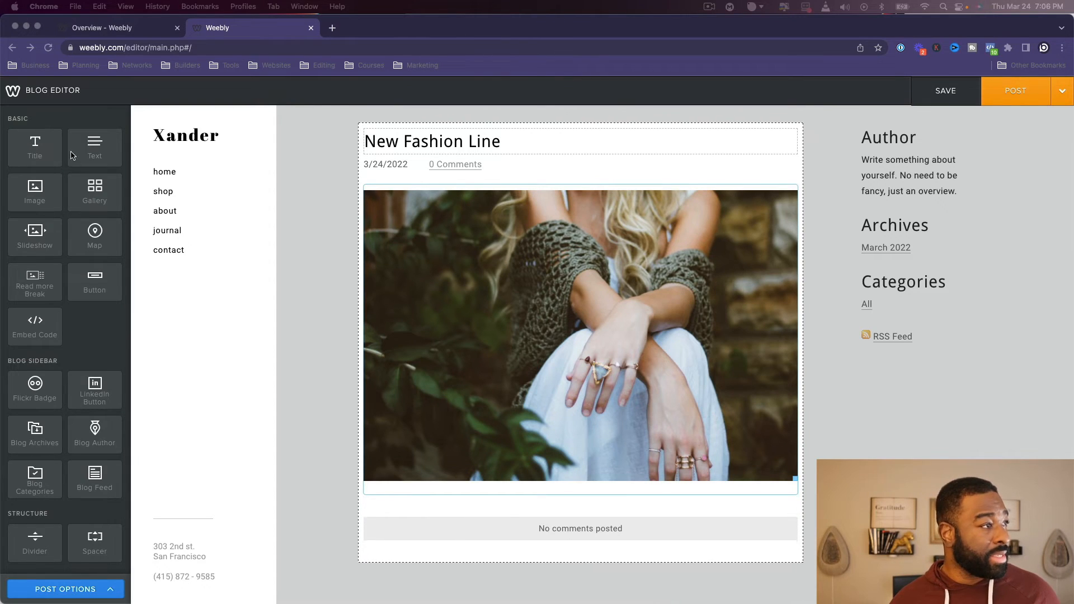
- Add a text element with the Lorem ipsum paragraph beneath the photo, post it to the journal page and check the posts
drag(112, 160, 653, 497)
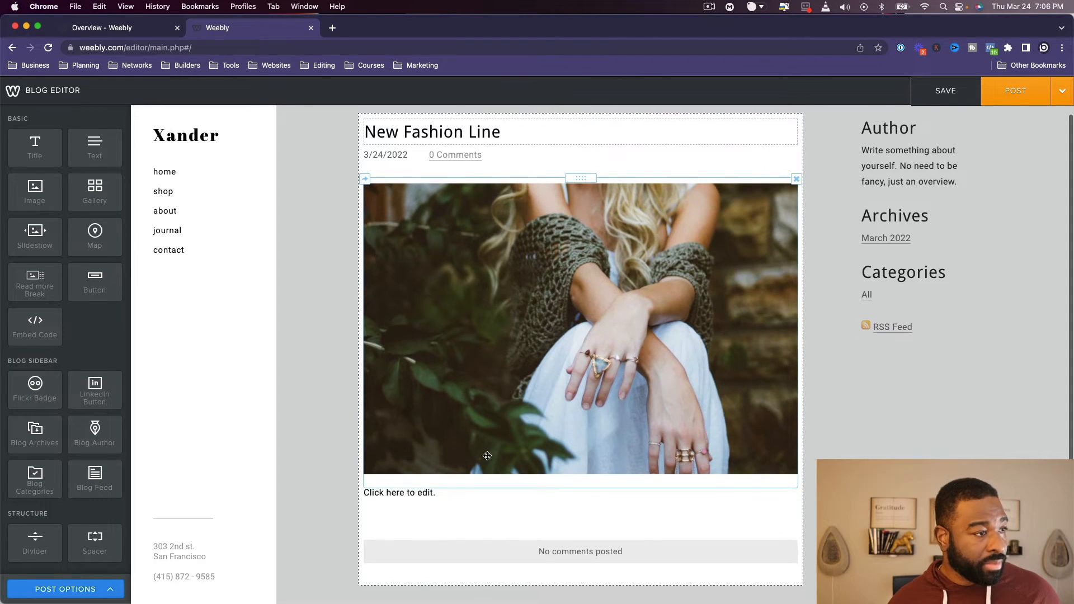
click(420, 493)
text(Lorem ipsum dolor sit amet, consectetur adipiscing elit, sed do eiusmod tempor incididunt ut labore et dolore magna aliqua. Ut enim ad minim veniam, quis nostrud exercitation ullamco laboris nisi ut aliquip ex ea commodo consequat. Duis aute irure dolor in reprehenderit in voluptate velit esse cillum dolore eu fugiat nulla pariatur. Excepteur sint occaecat cupidatat non proident, sunt in culpa qui officia deserunt mollit anim id est laborum)
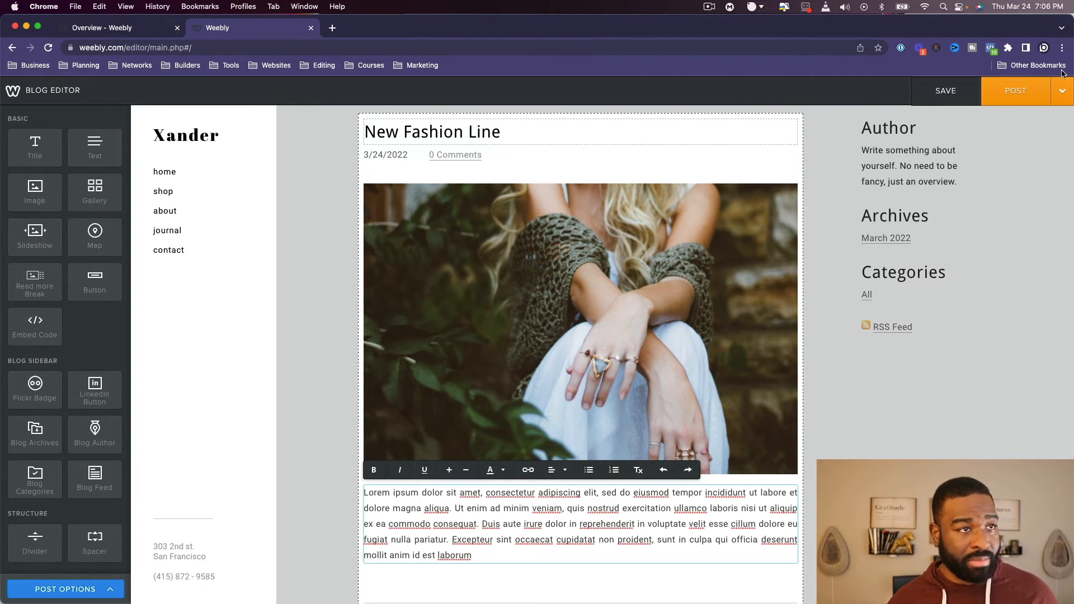
click(998, 101)
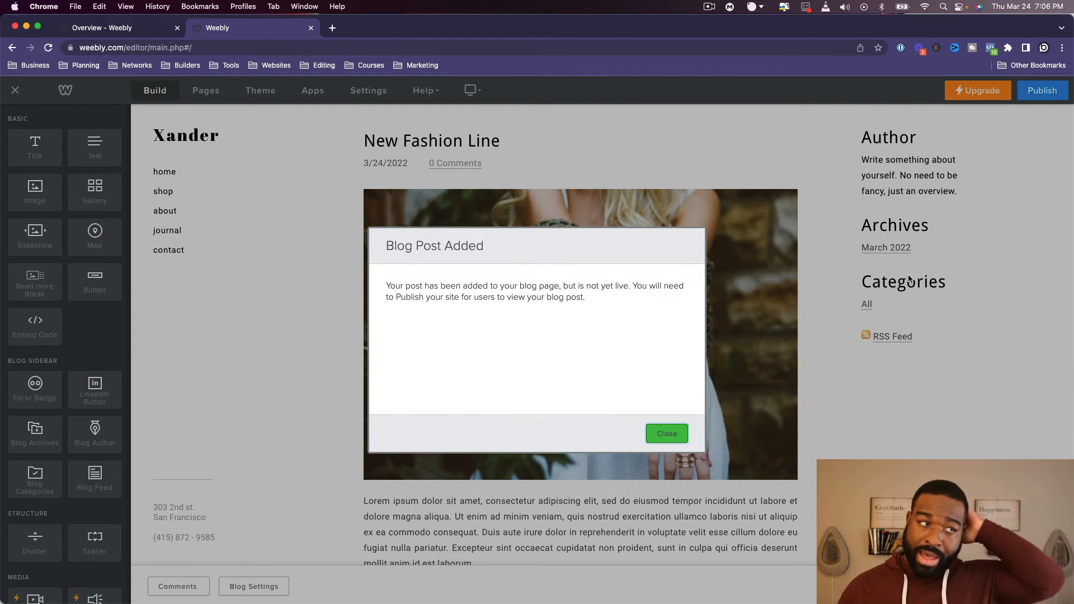
click(666, 434)
scroll(727, 386, down, 4)
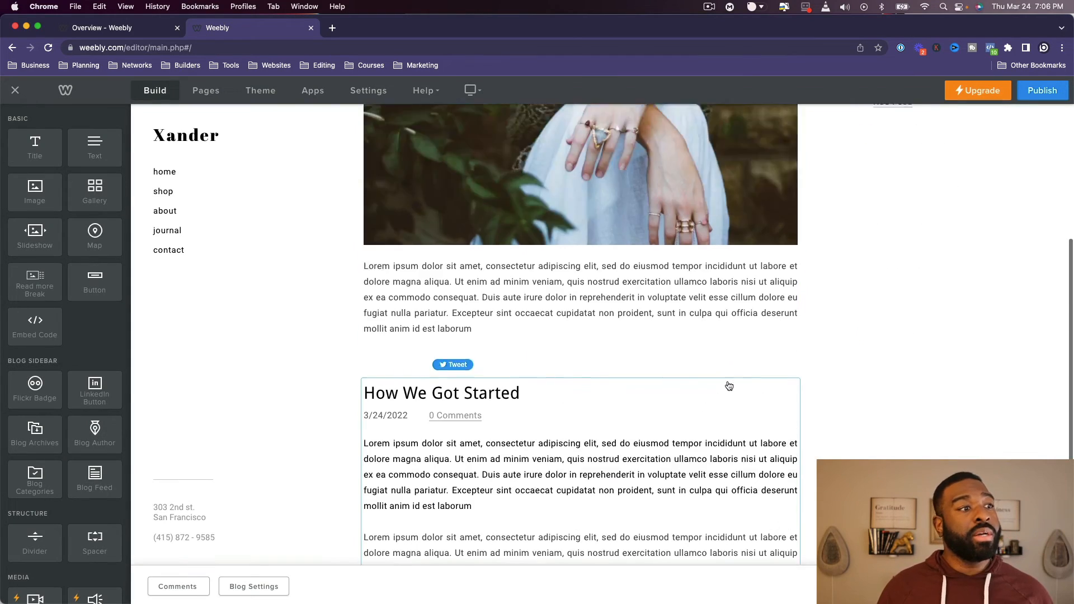
scroll(728, 386, up, 4)
- Start a third blog post on the journal page and title it "We Moved Locations"
click(1030, 586)
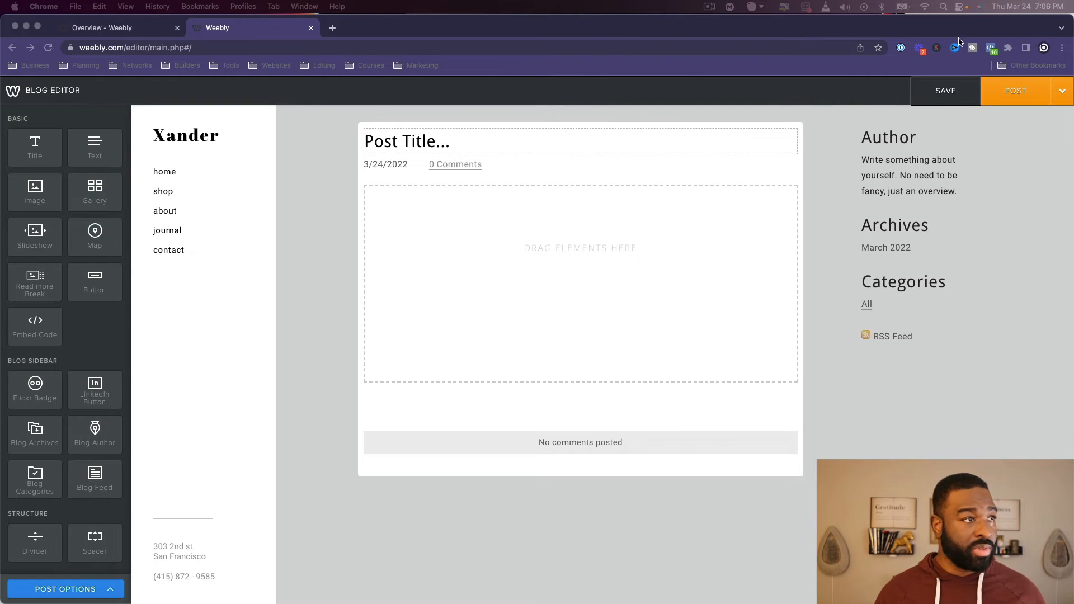
click(499, 152)
text(We Moved Locations)
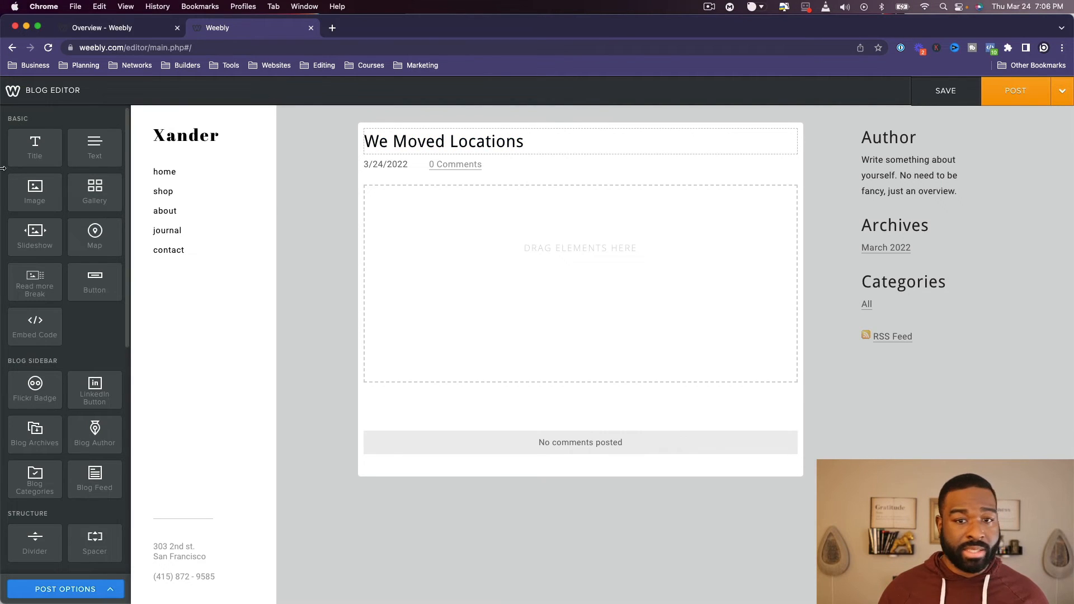
- Place an image element in the post body and upload building.jpg from the Desktop into it
drag(94, 190, 435, 228)
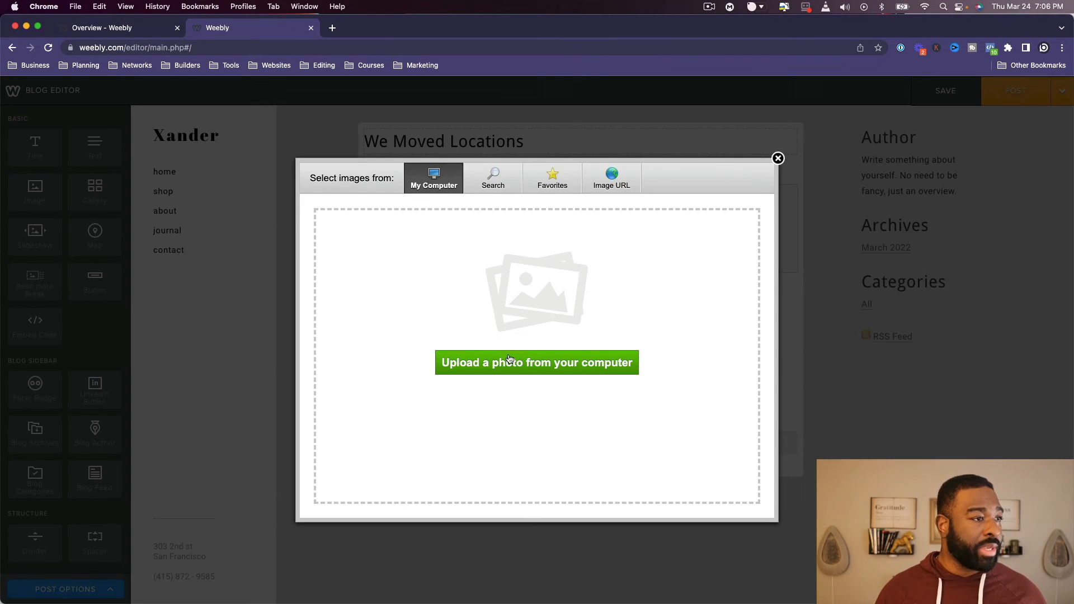
click(509, 361)
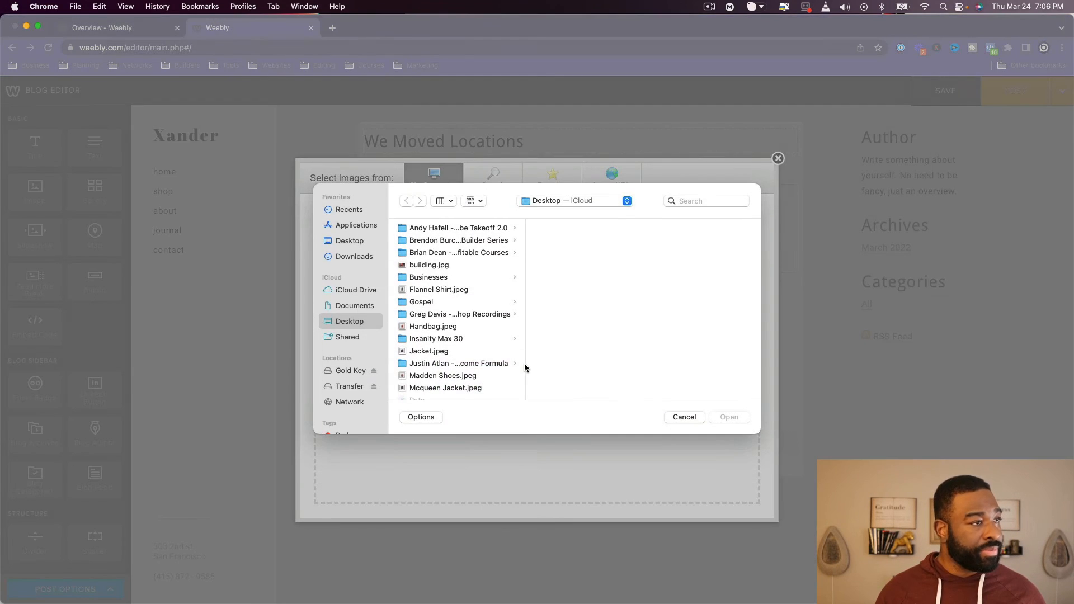
click(449, 265)
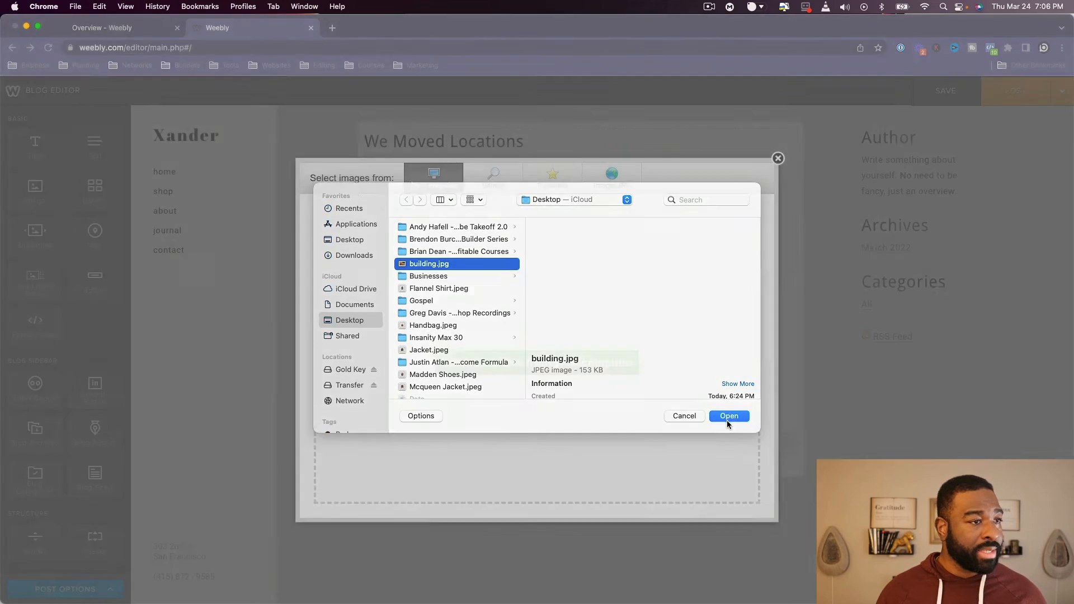
click(728, 417)
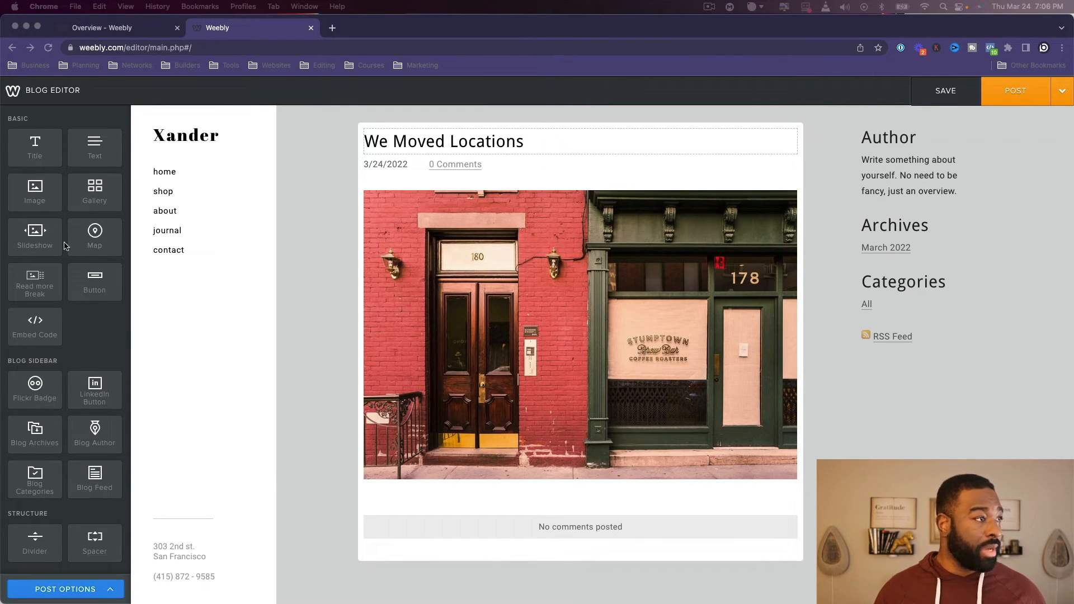
- Add a text element with the Lorem ipsum paragraph below the building photo and try to post it to the journal page
click(157, 160)
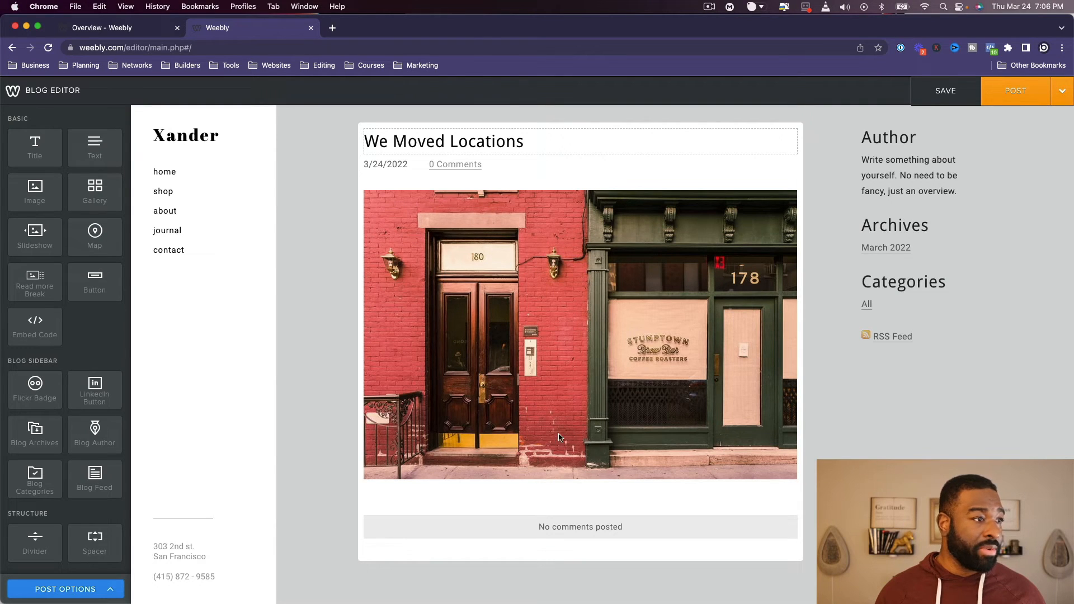
drag(121, 148, 545, 514)
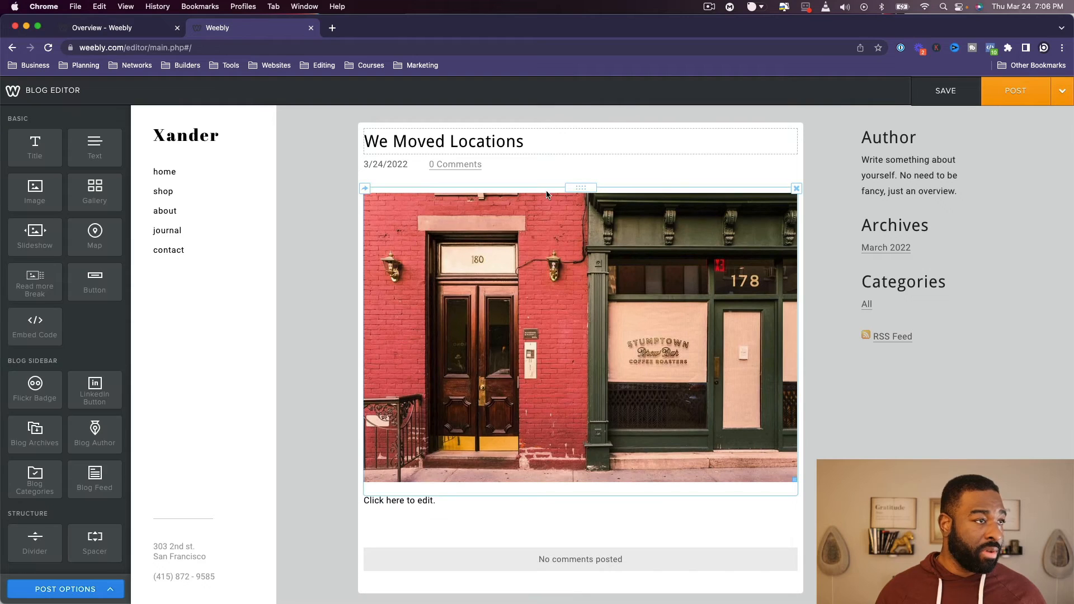
click(467, 501)
text(Lorem ipsum dolor sit amet, consectetur adipiscing elit, sed do eiusmod tempor incididunt ut labore et dolore magna aliqua. Ut enim ad minim veniam, quis nostrud exercitation ullamco laboris nisi ut aliquip ex ea commodo consequat. Duis aute irure dolor in reprehenderit in voluptate velit esse cillum dolore eu fugiat nulla pariatur. Excepteur sint occaecat cupidatat non proident, sunt in culpa qui officia deserunt mollit anim id est laborum)
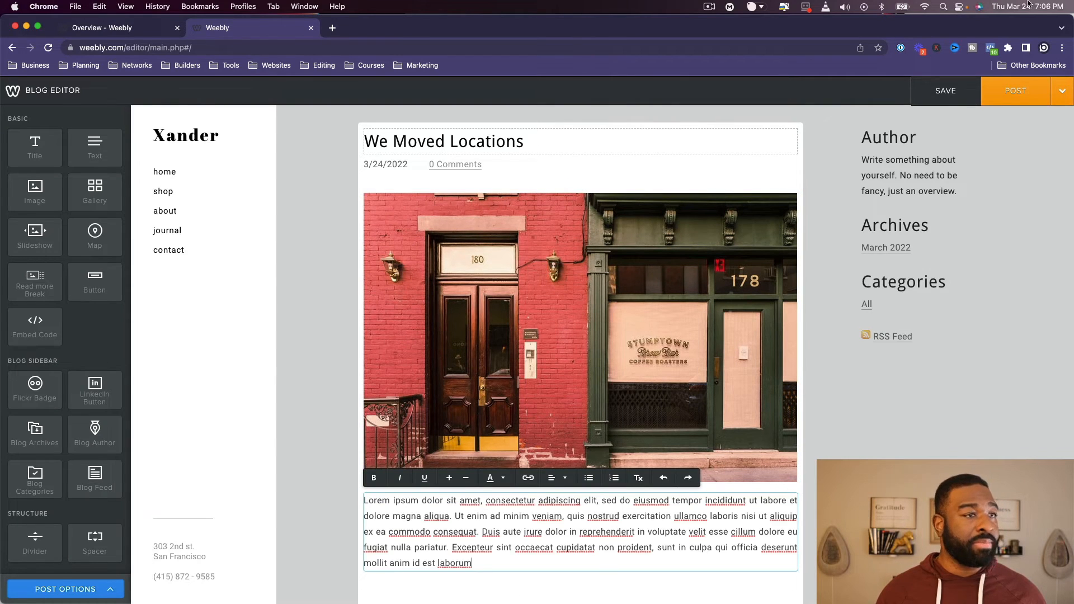
click(1014, 91)
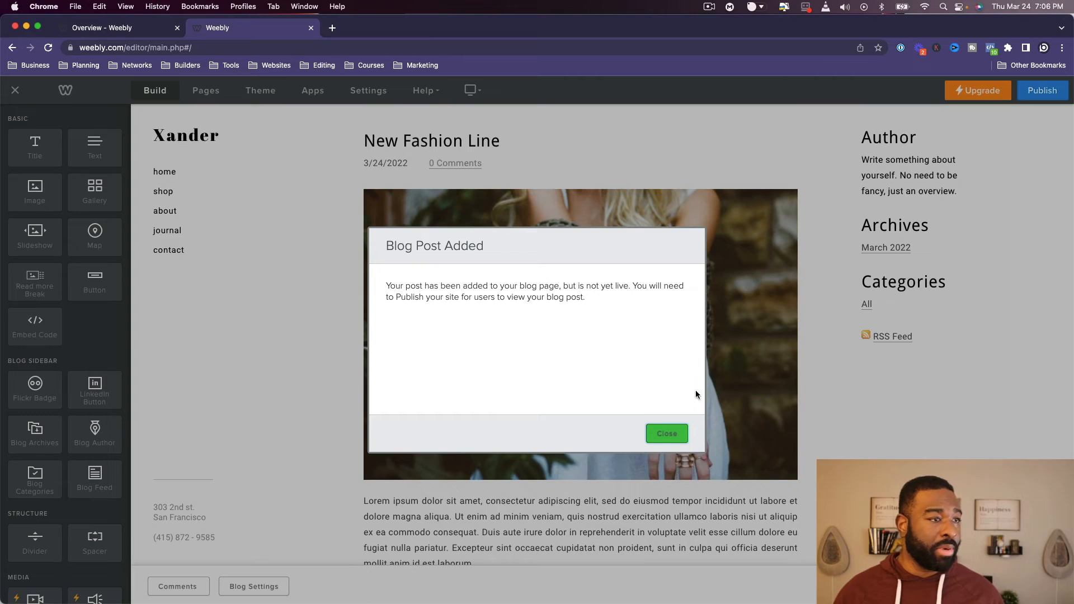
click(665, 434)
scroll(698, 364, down, 6)
scroll(699, 364, up, 6)
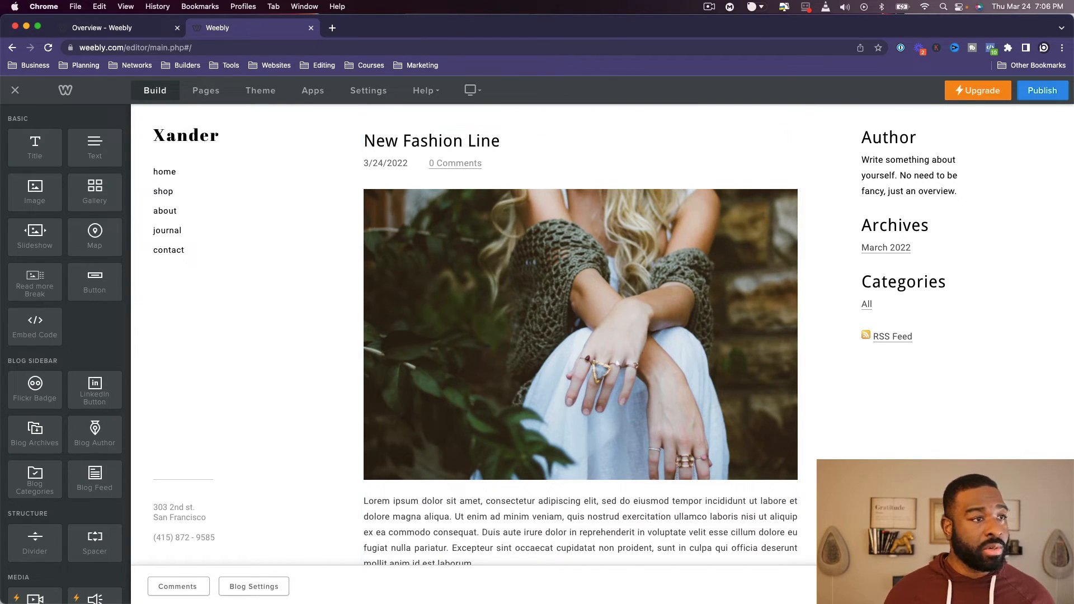
- Open the journal's blog settings, look over the general and comment options, and return to the page editor
click(263, 587)
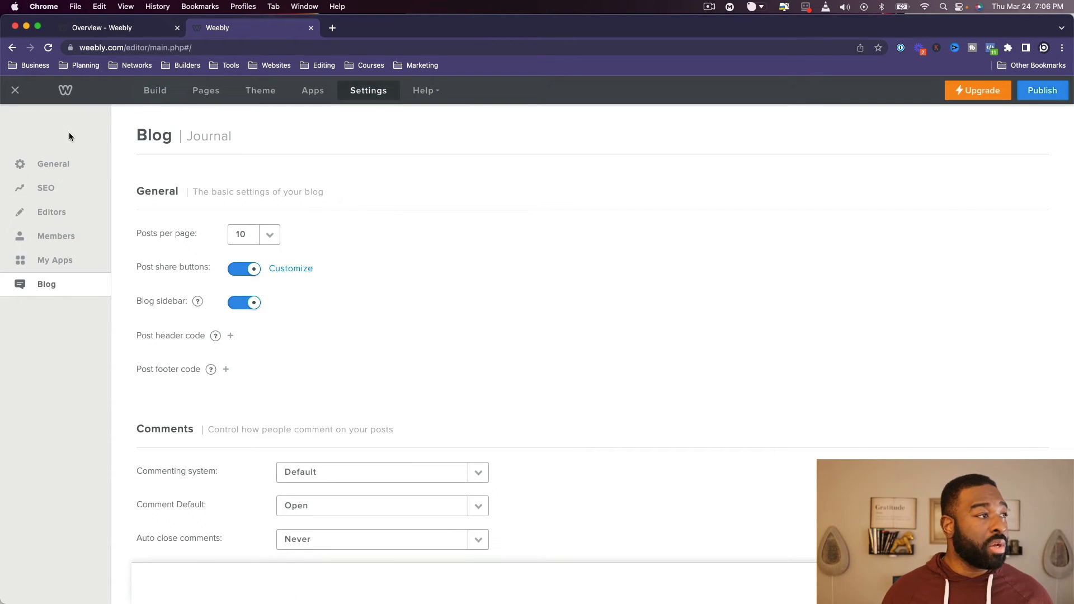
click(12, 49)
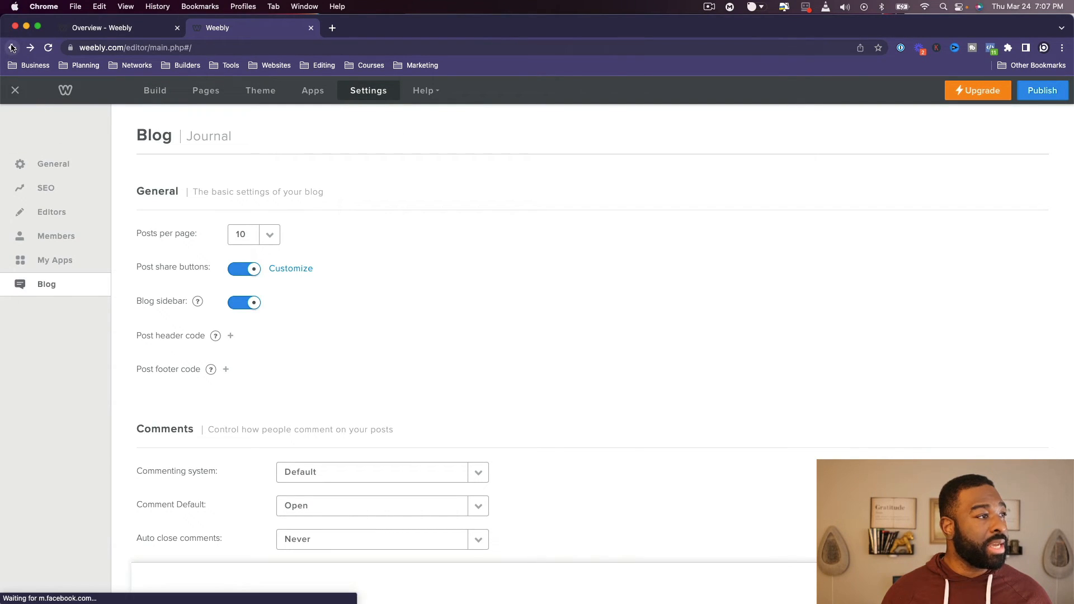
click(15, 91)
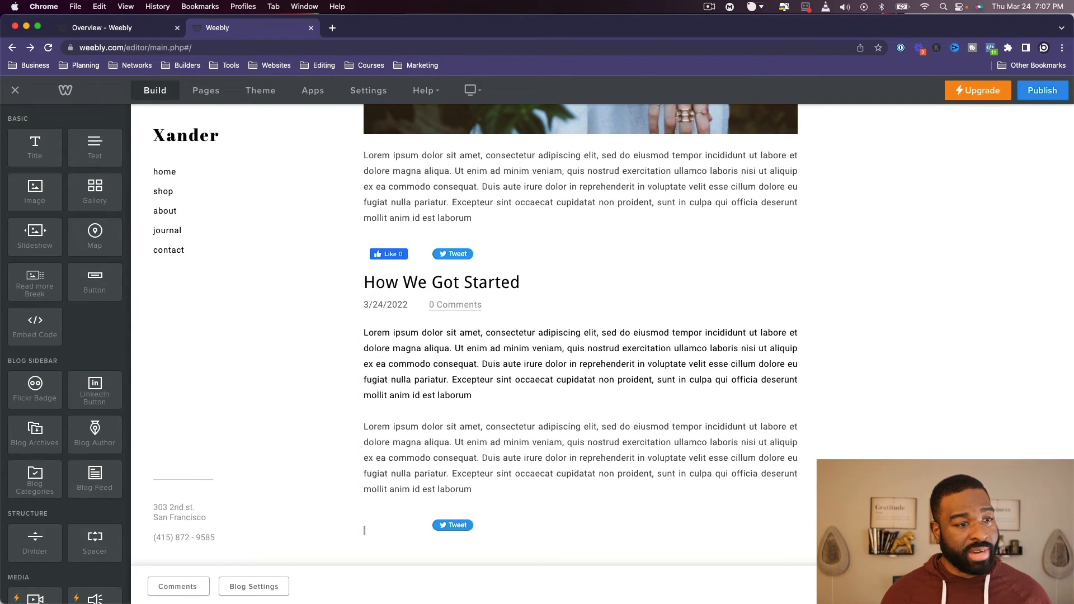
- Check the journal's drafts list for the "We Moved Locations" post
click(965, 586)
click(668, 434)
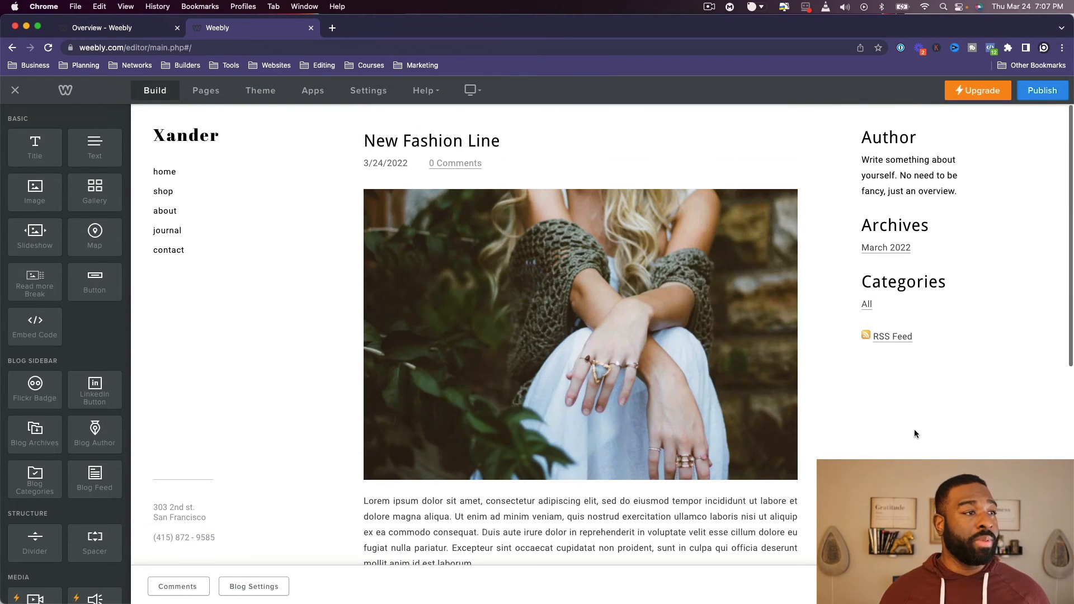
click(965, 586)
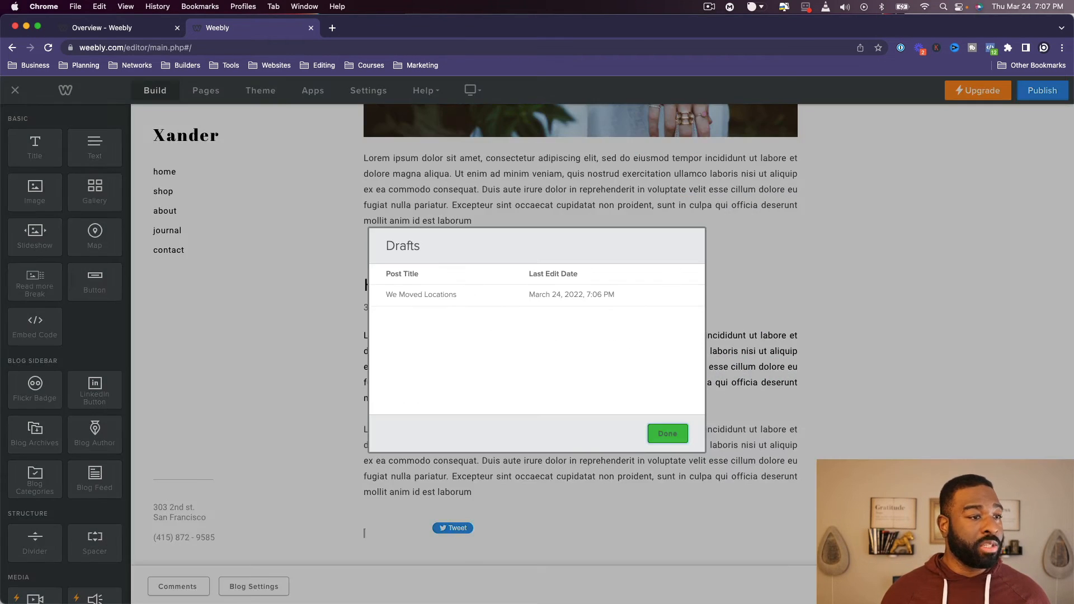
click(521, 304)
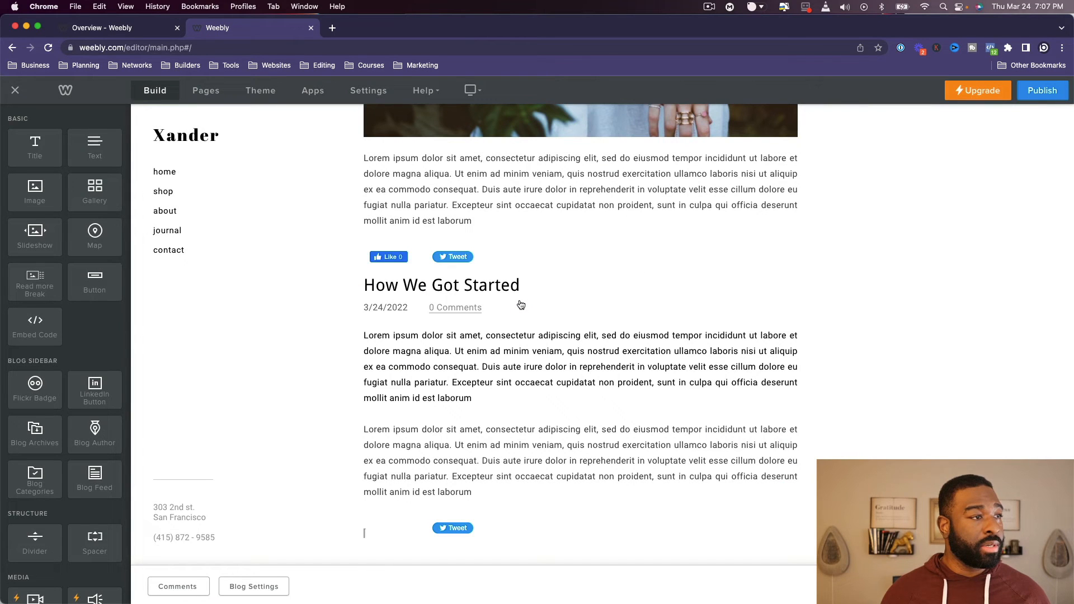
- Reopen the "We Moved Locations" draft and post it to the journal page
click(965, 587)
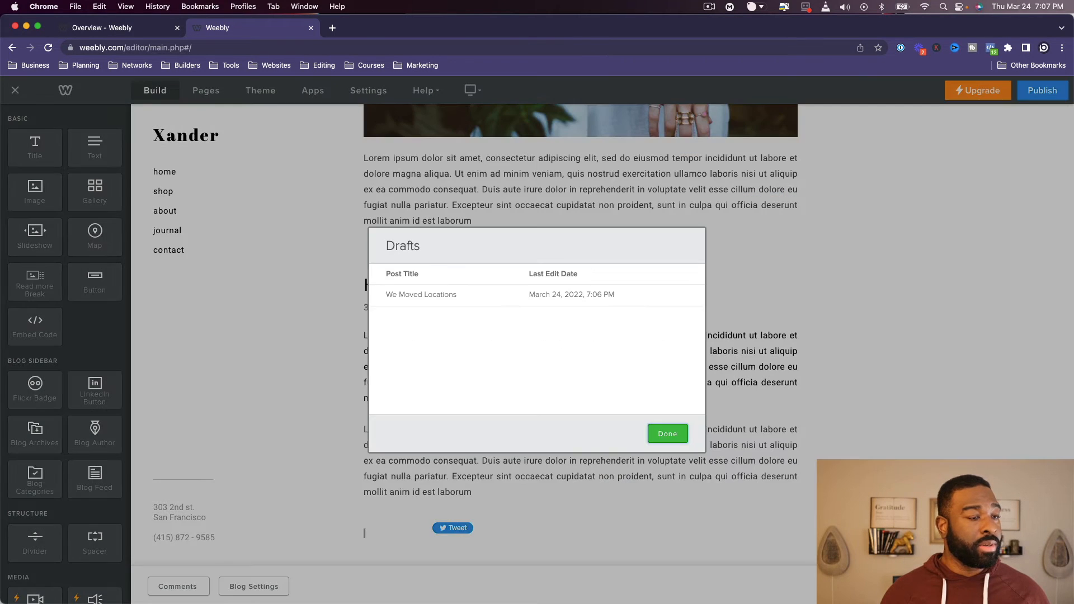
click(394, 297)
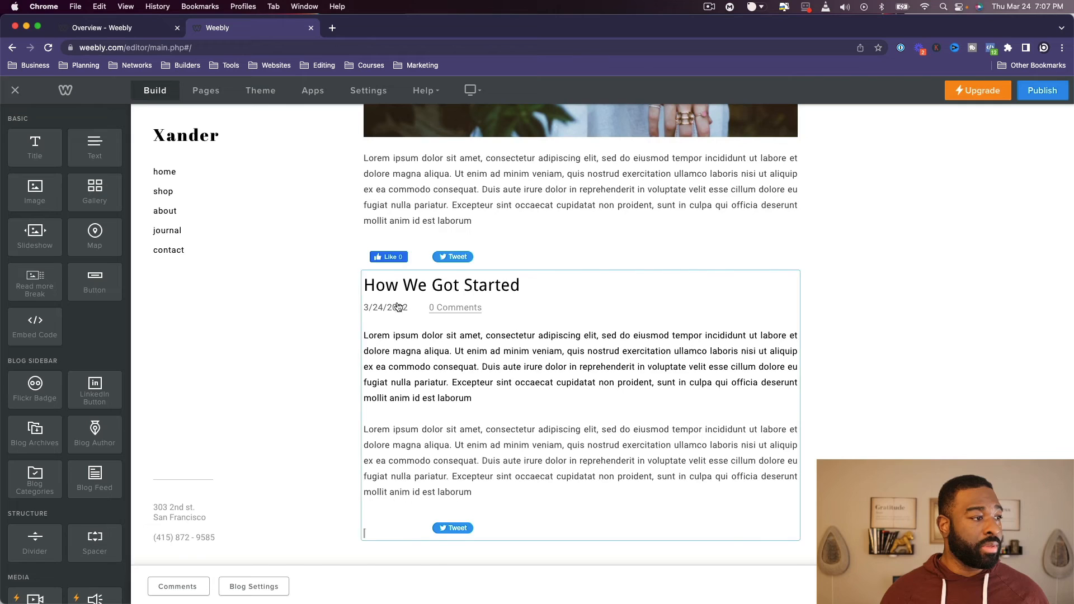
scroll(400, 305, up, 6)
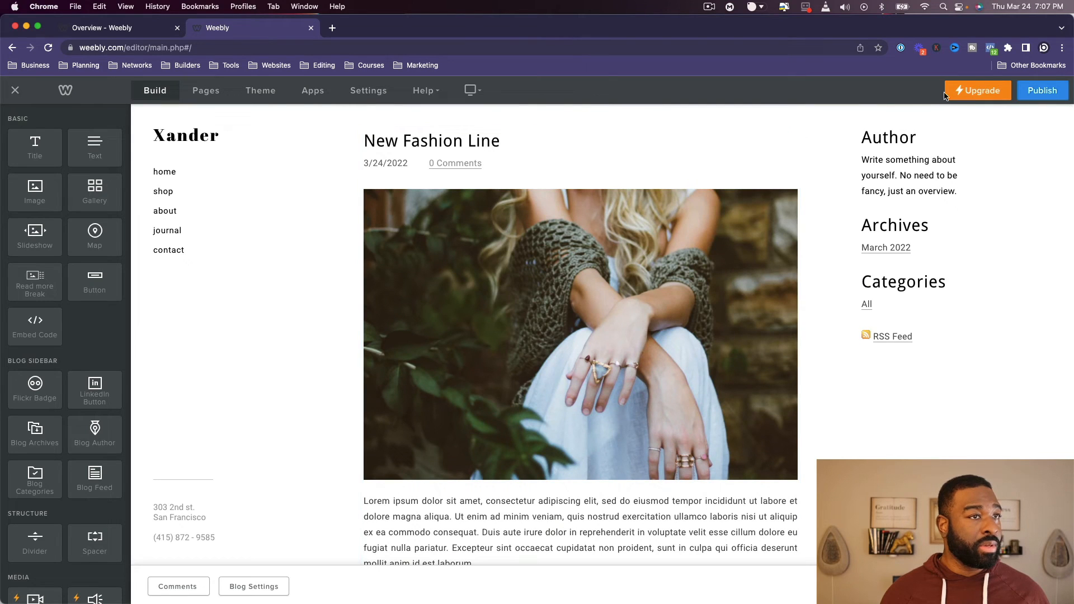
click(1019, 96)
click(379, 181)
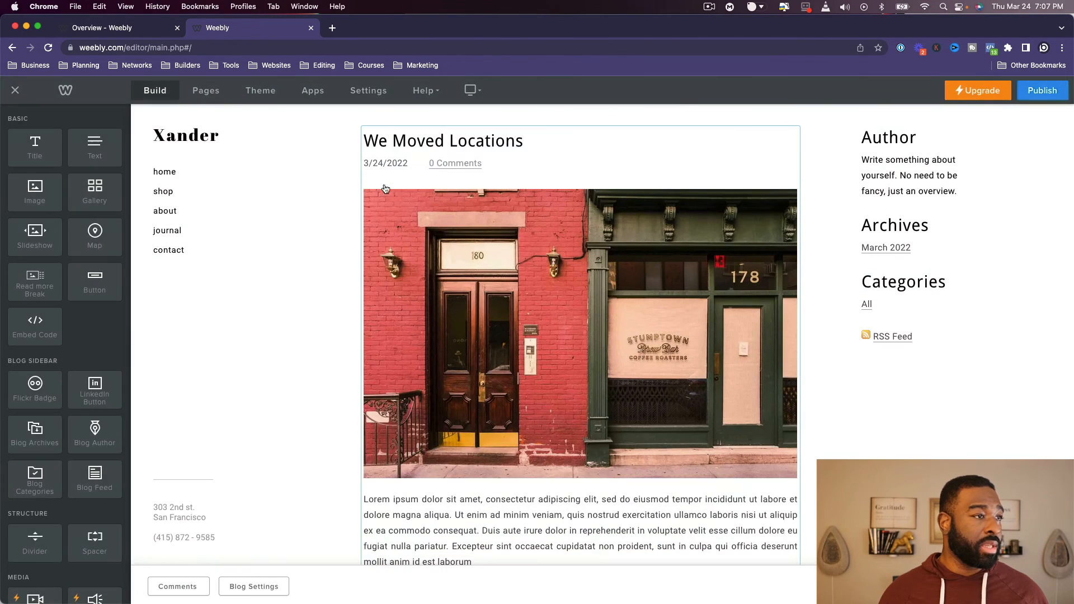
- Review all the posts on the journal page, from "We Moved Locations" down to "How We Got Started"
scroll(568, 356, down, 3)
scroll(568, 357, up, 1)
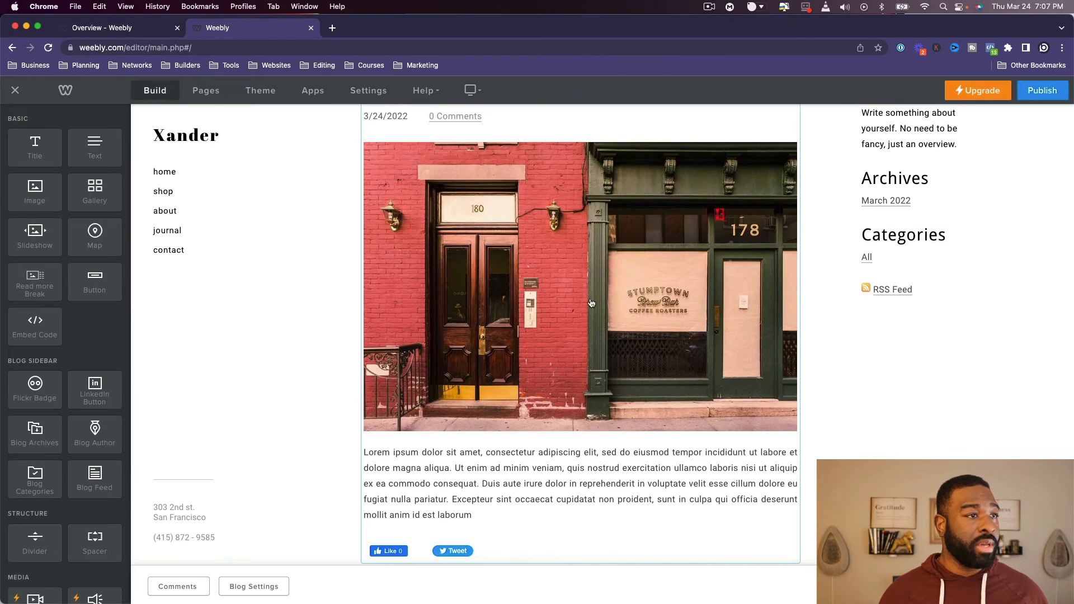
scroll(492, 349, up, 2)
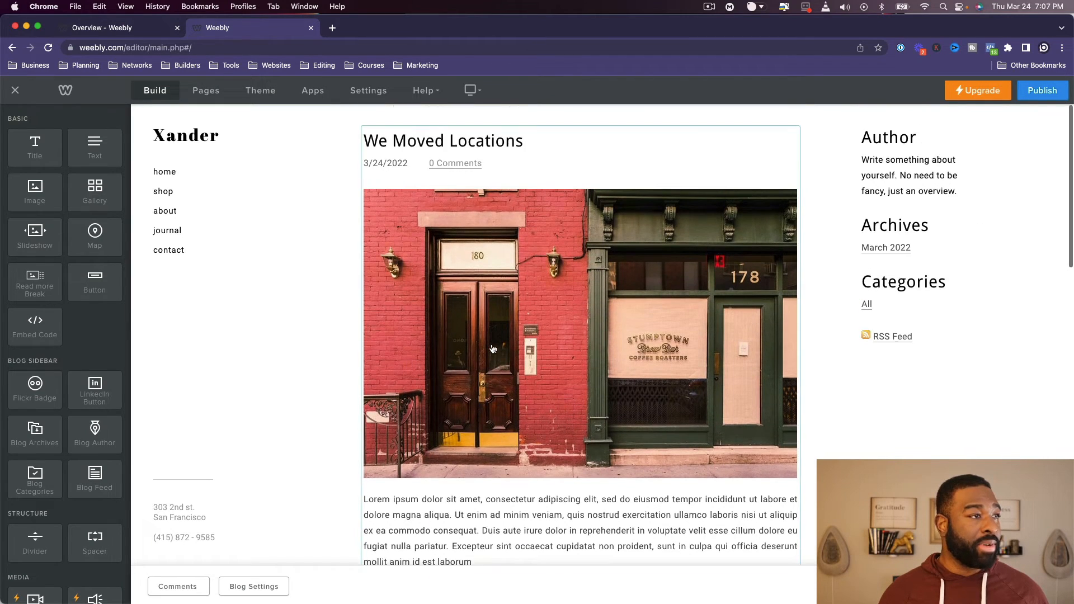
scroll(375, 351, down, 7)
scroll(375, 352, up, 7)
scroll(336, 375, down, 8)
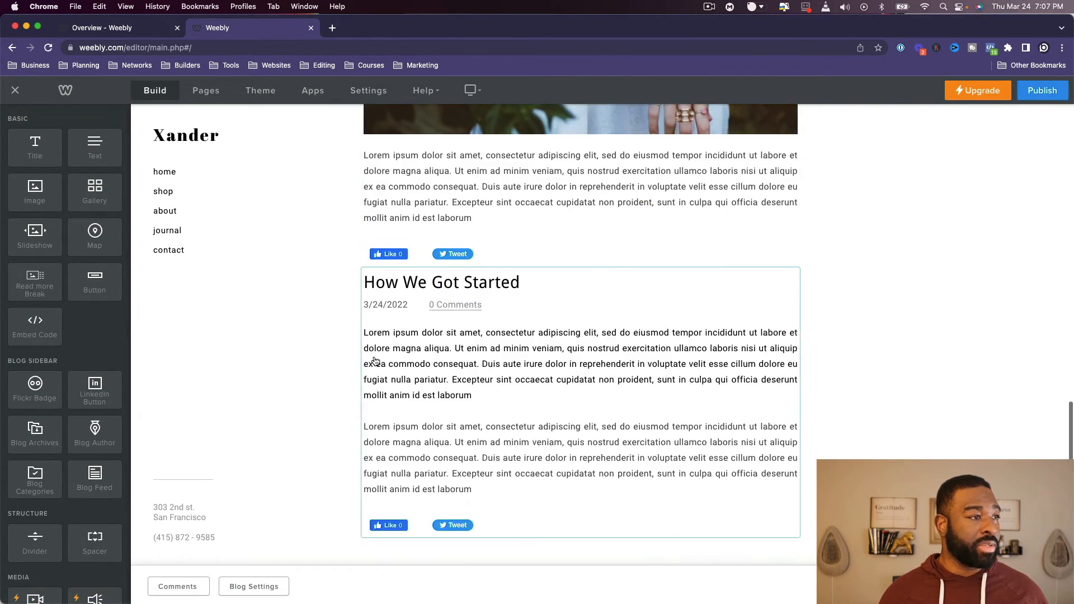
scroll(247, 313, up, 15)
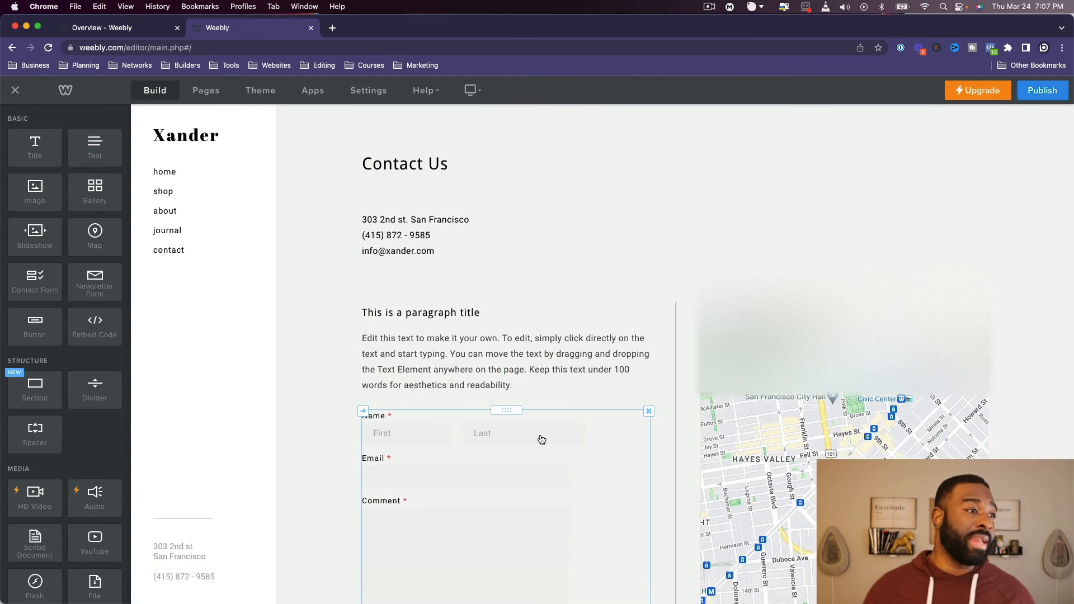
- Open the contact page and look over the settings of its map element
scroll(541, 438, down, 3)
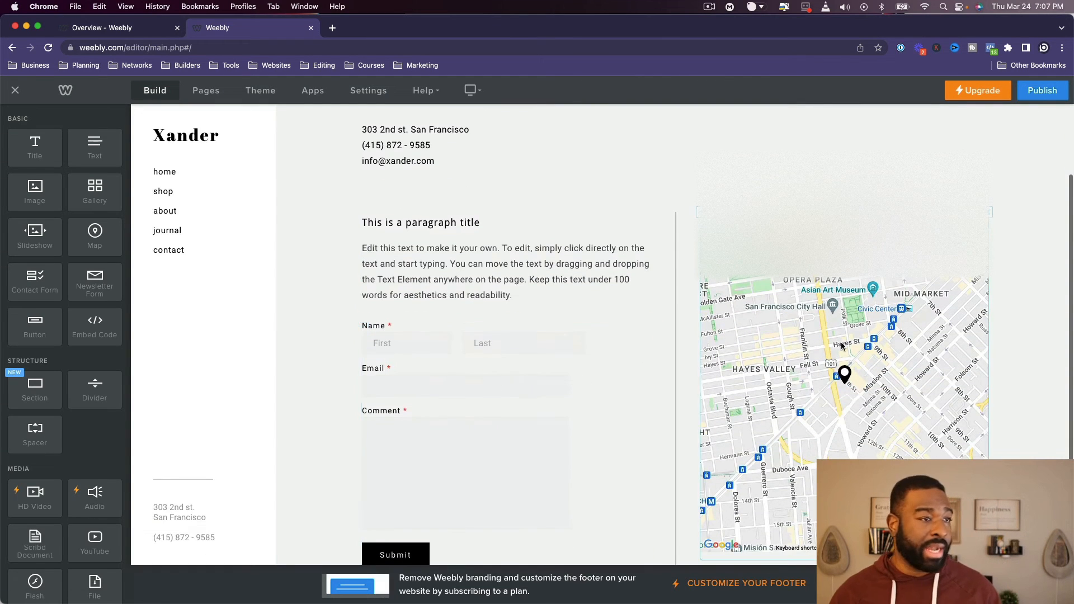
click(861, 343)
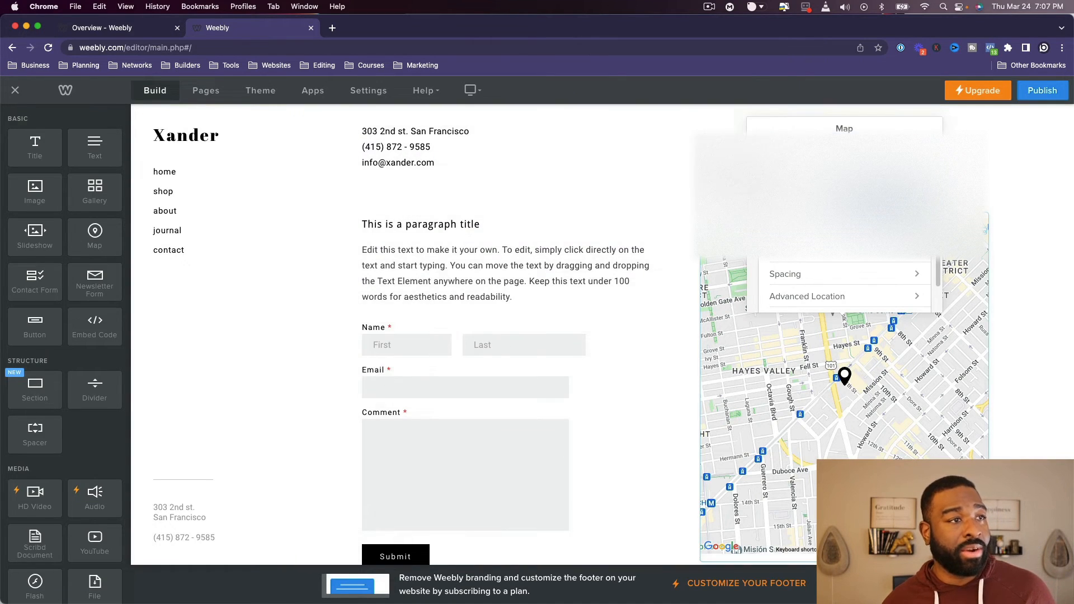
click(718, 146)
click(845, 301)
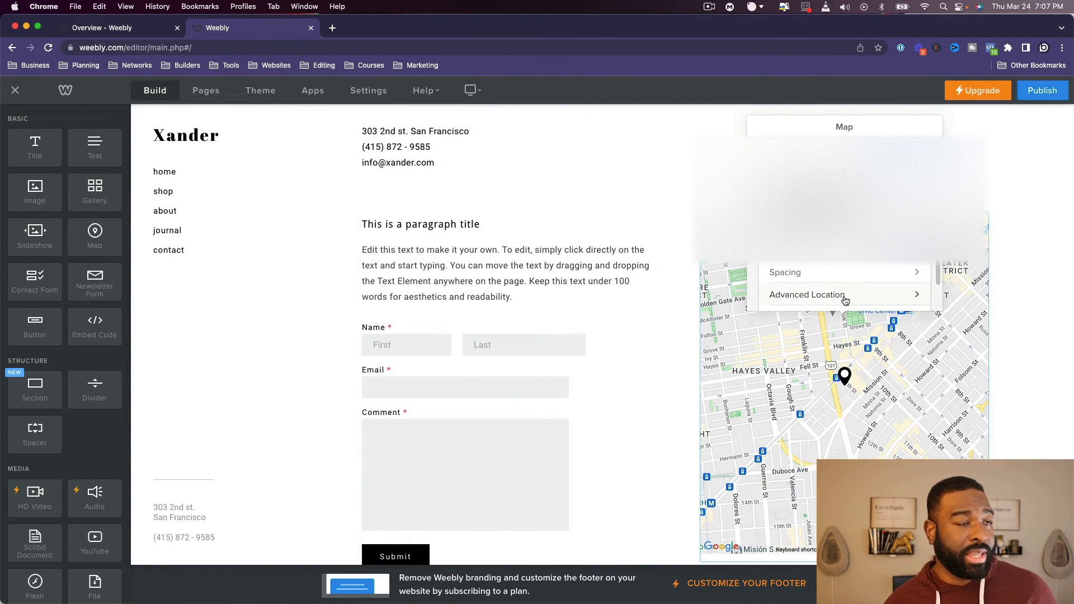
click(1004, 388)
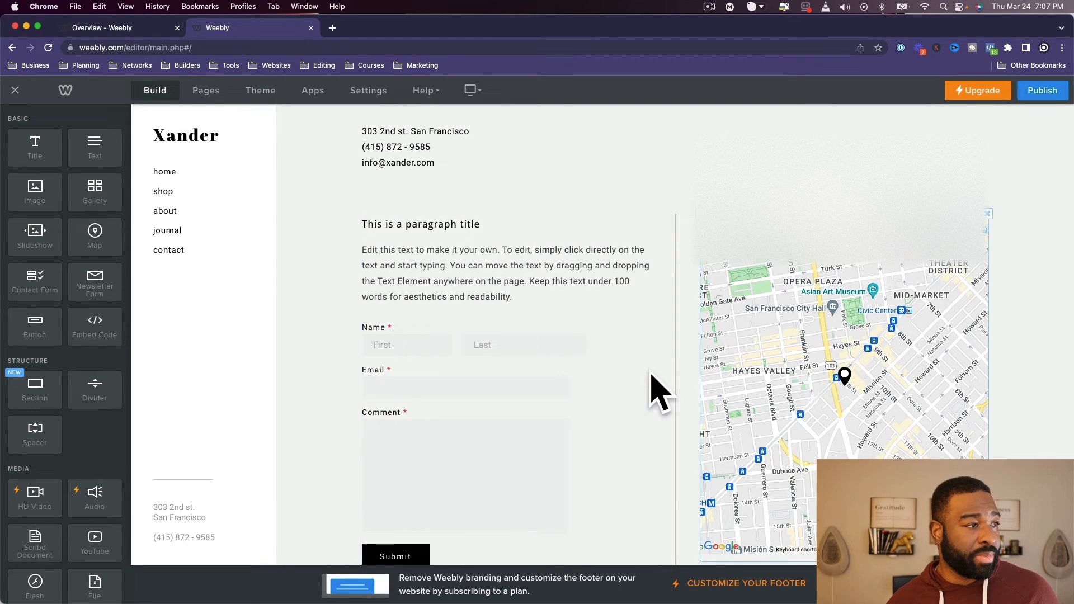
- Open the contact form for editing and examine the Comment field settings and the form options, including the confirmation type
click(423, 347)
click(618, 468)
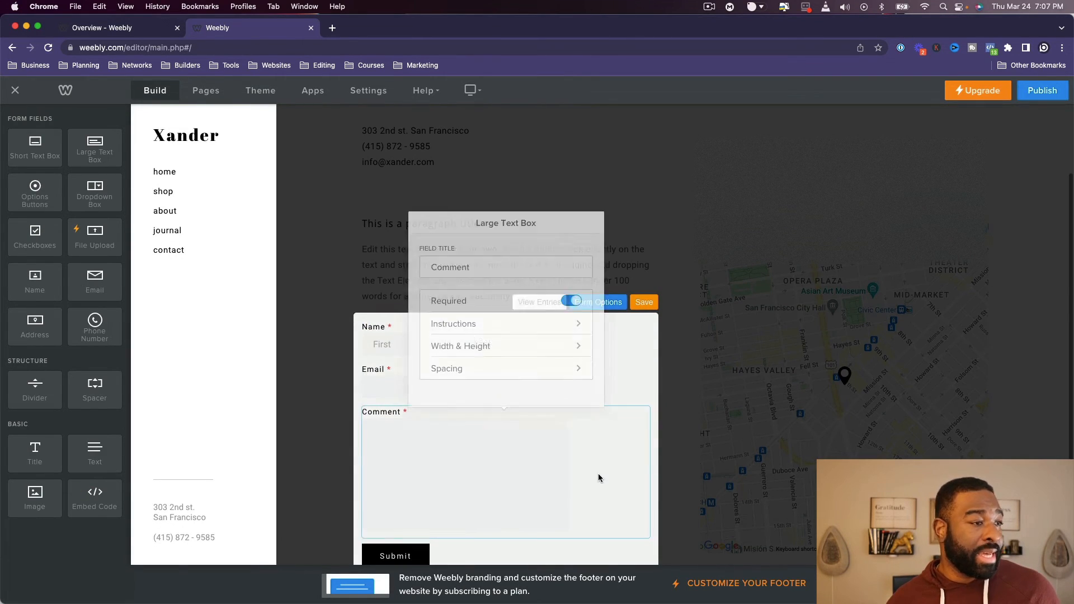
click(612, 330)
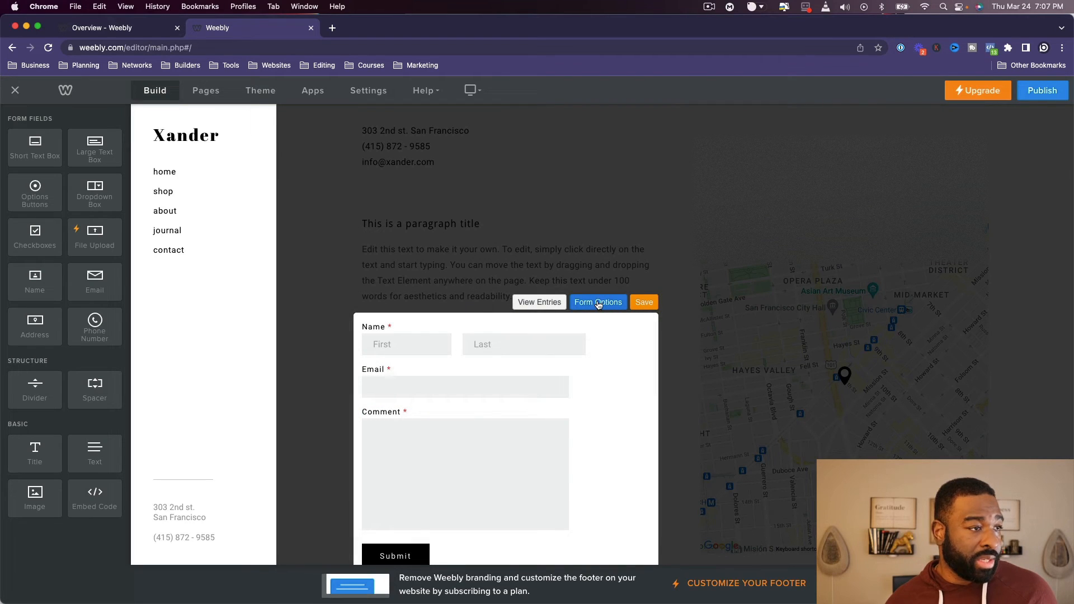
click(614, 303)
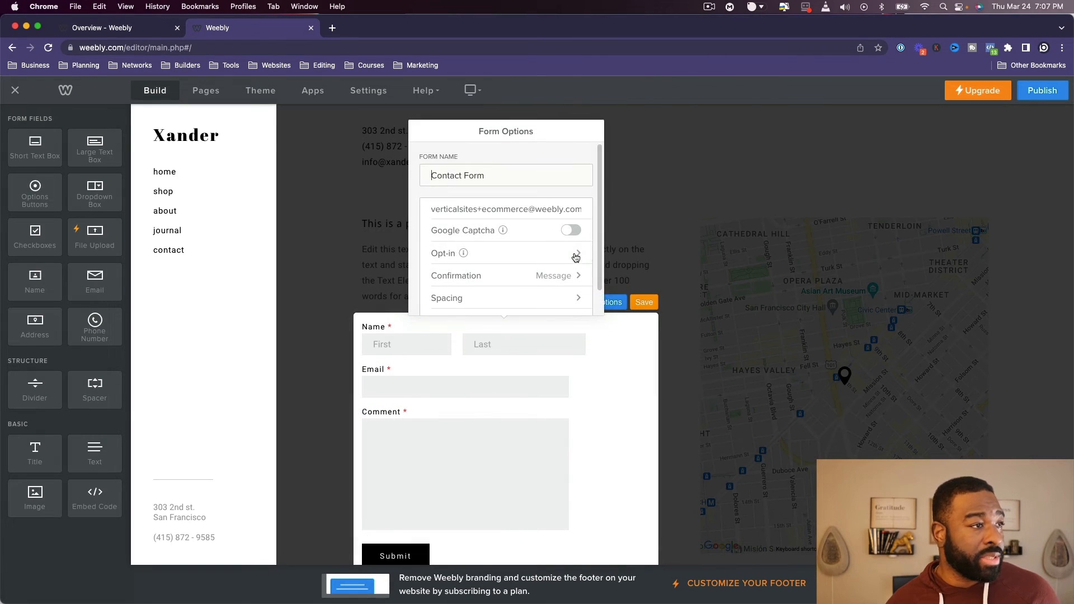
scroll(514, 216, down, 1)
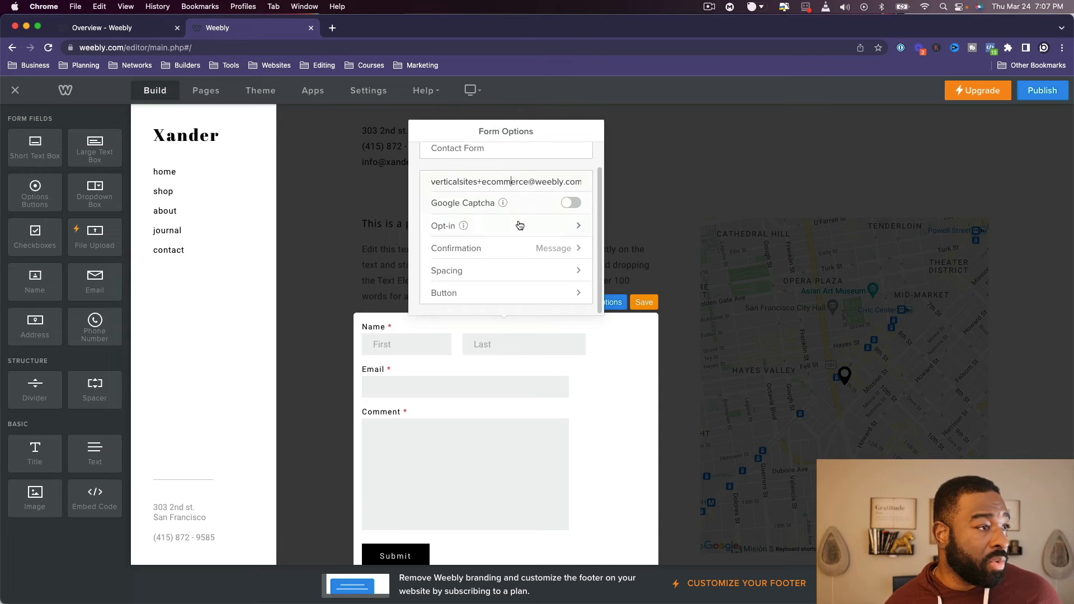
click(523, 248)
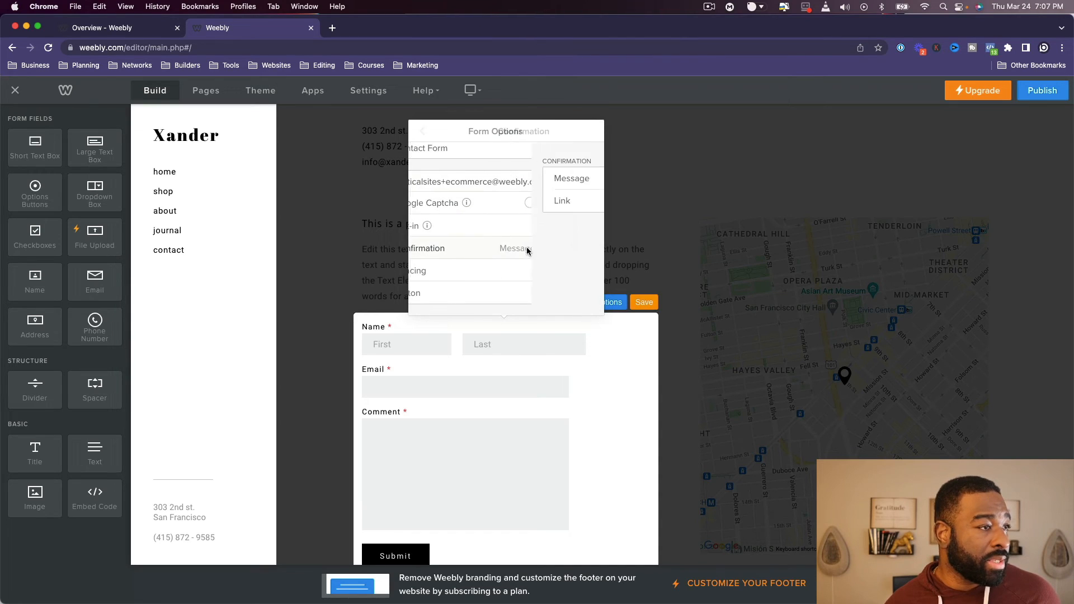
click(423, 131)
scroll(520, 274, down, 1)
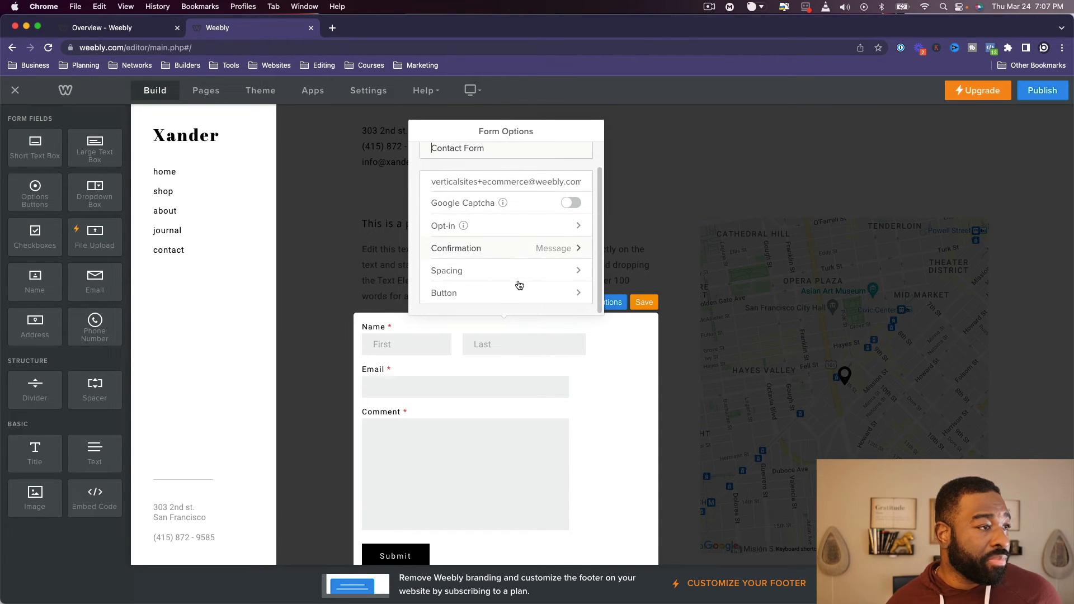
scroll(515, 285, up, 1)
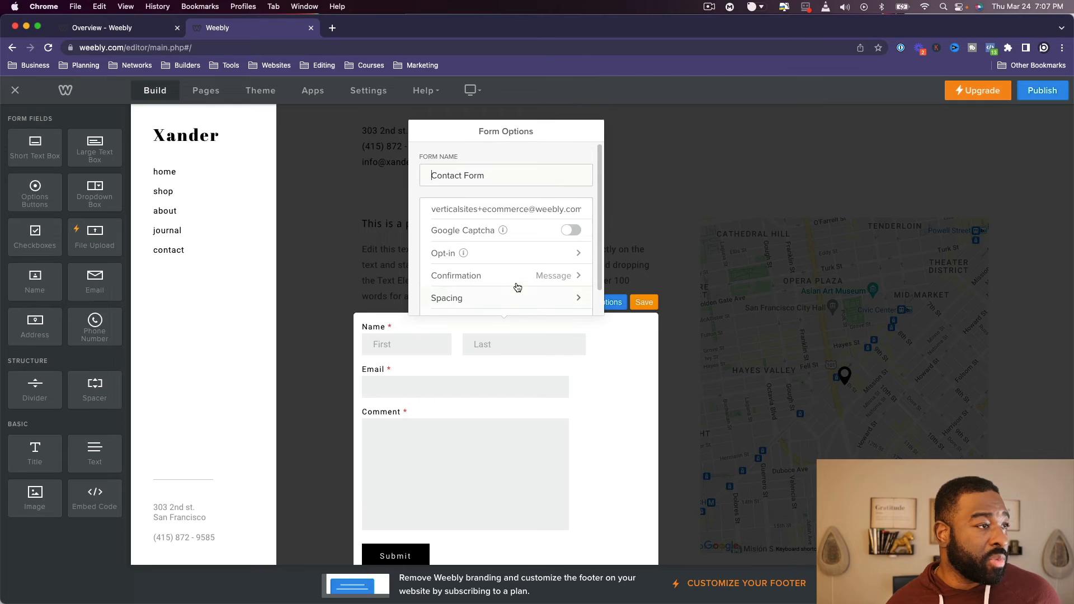
- Clear the contact form's recipient e-mail and undo the deletion
triple_click(510, 207)
key(BackSpace)
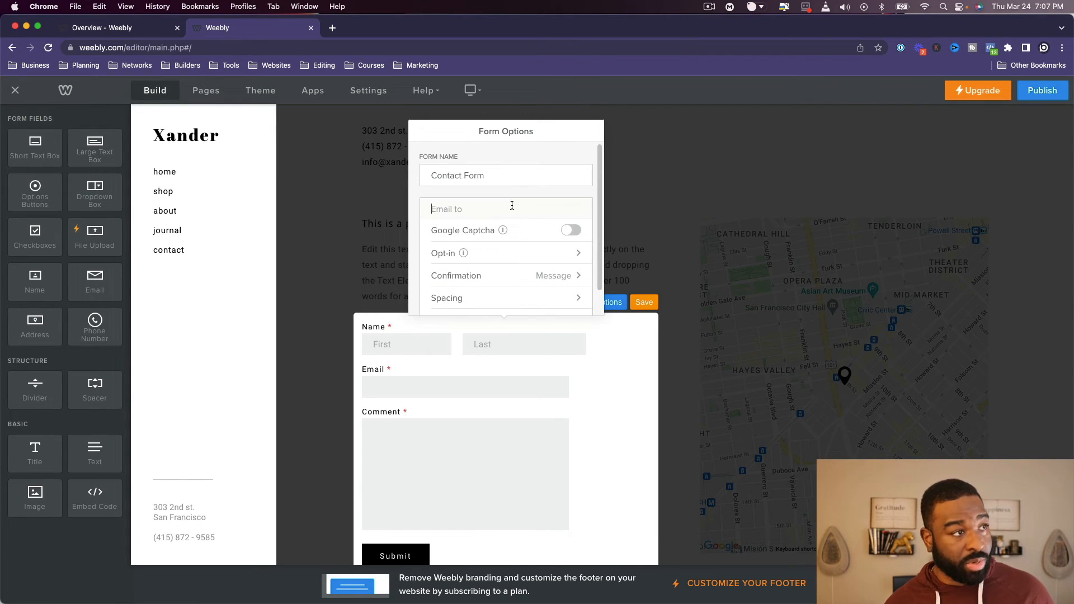
key(super+z)
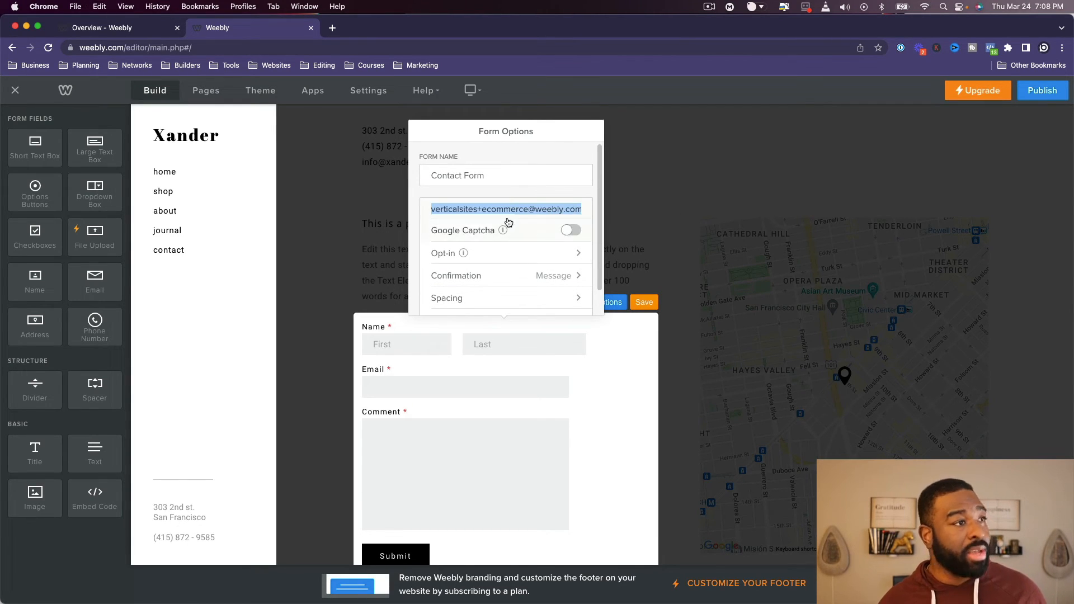
- Close the form options and save the contact form
click(507, 207)
click(329, 212)
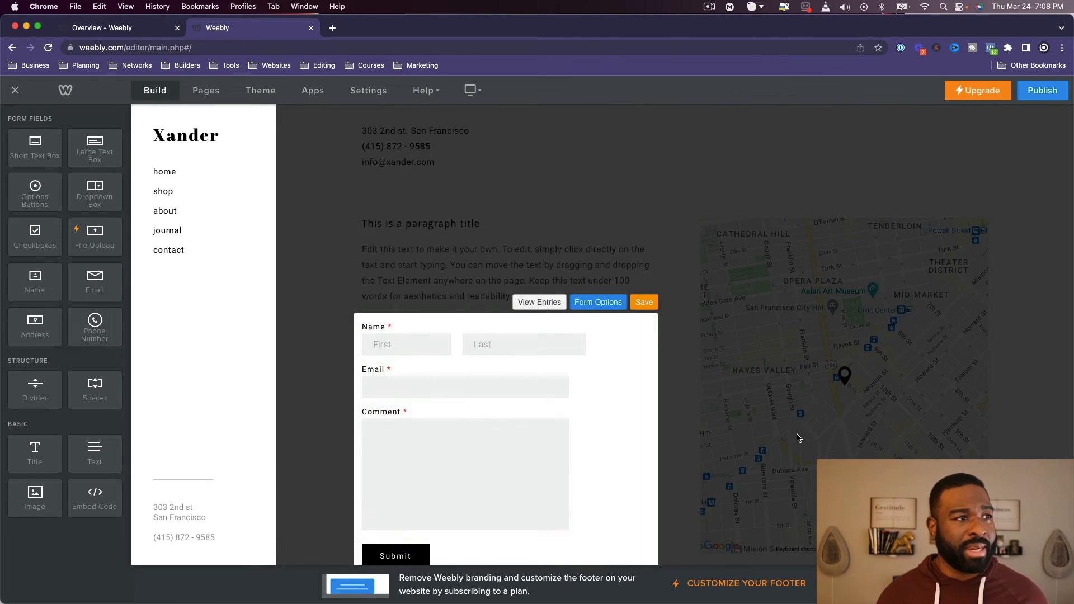
scroll(789, 442, down, 2)
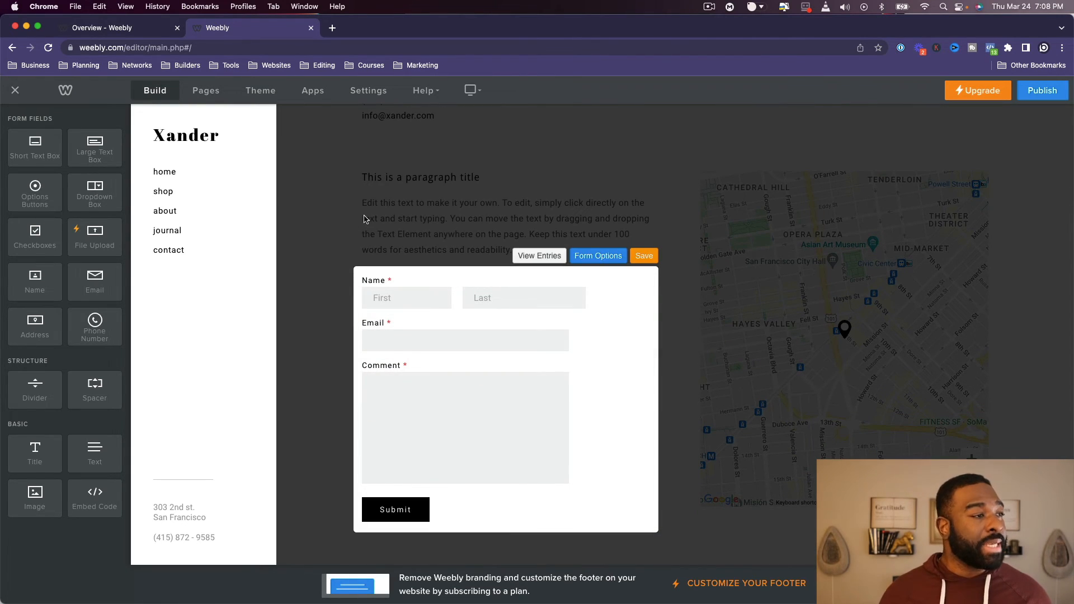
click(644, 256)
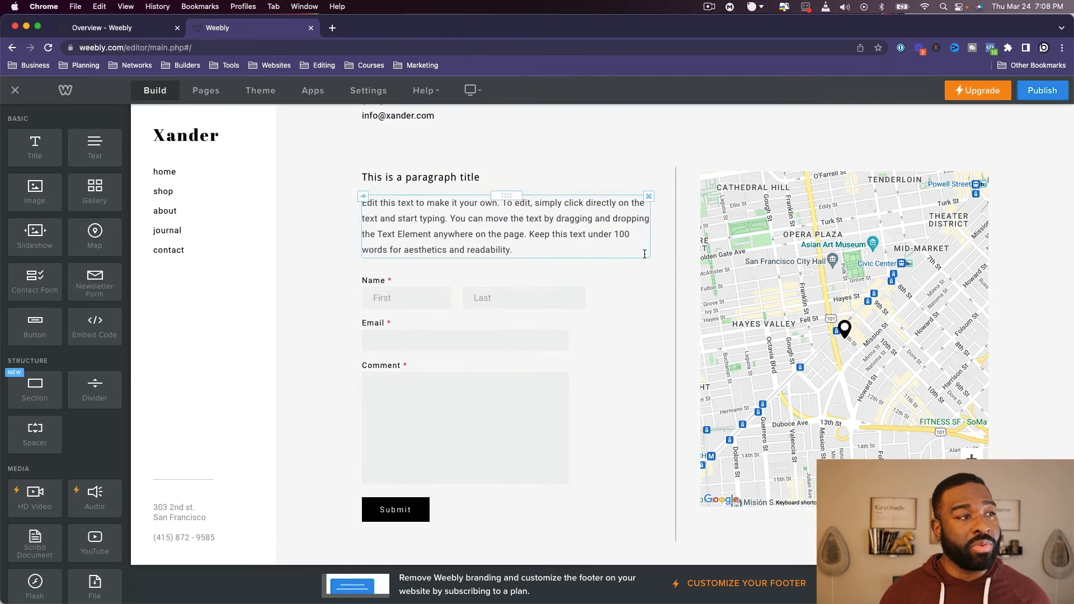
scroll(156, 327, up, 5)
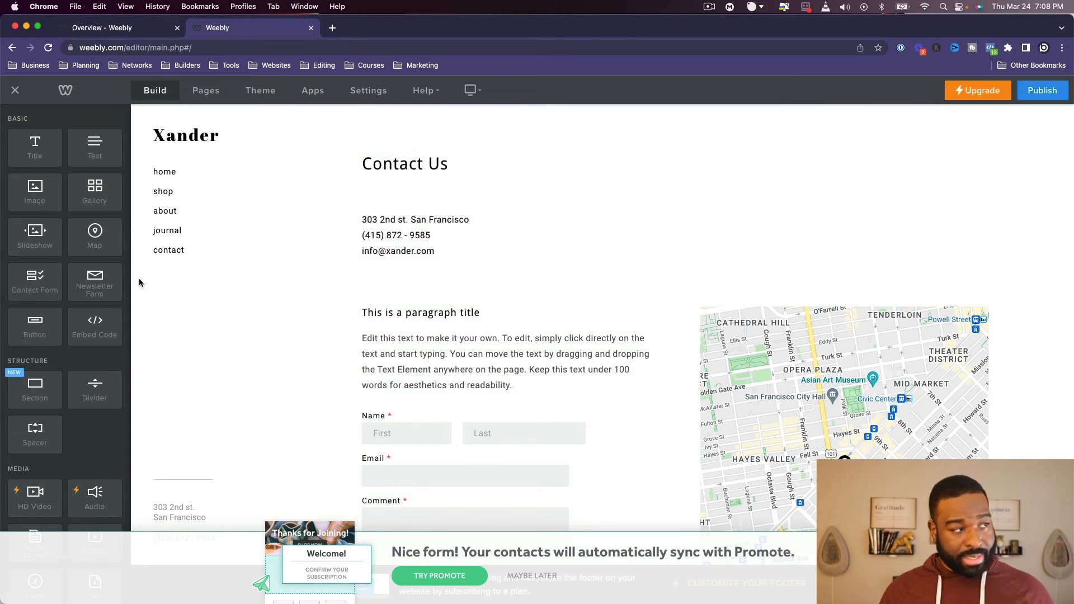
scroll(442, 364, down, 5)
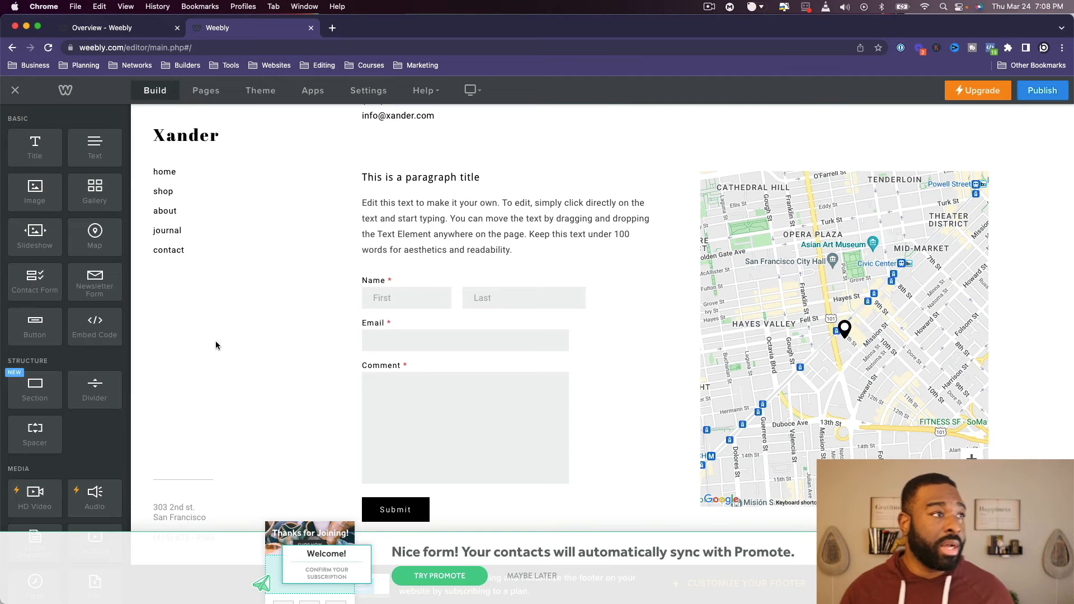
scroll(323, 211, up, 5)
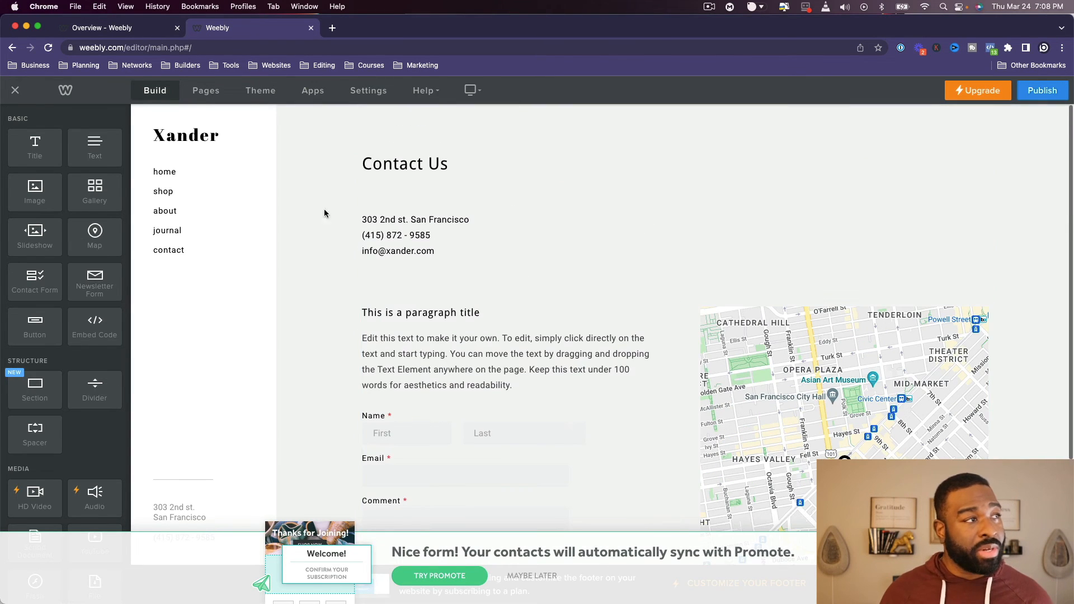
- Add a new standard page to the site and name it "Test"
click(221, 100)
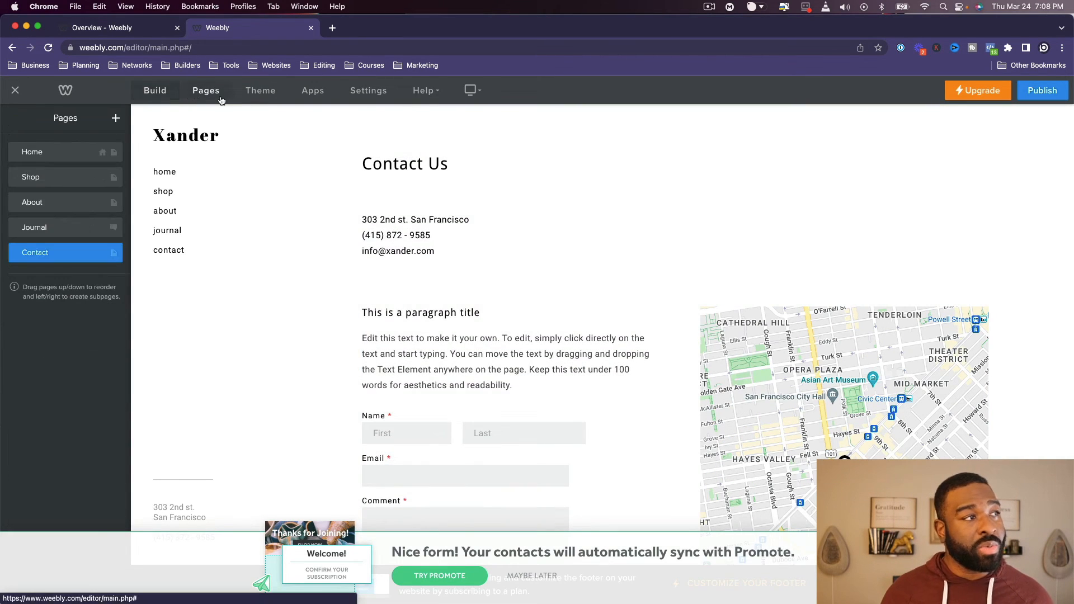
click(117, 118)
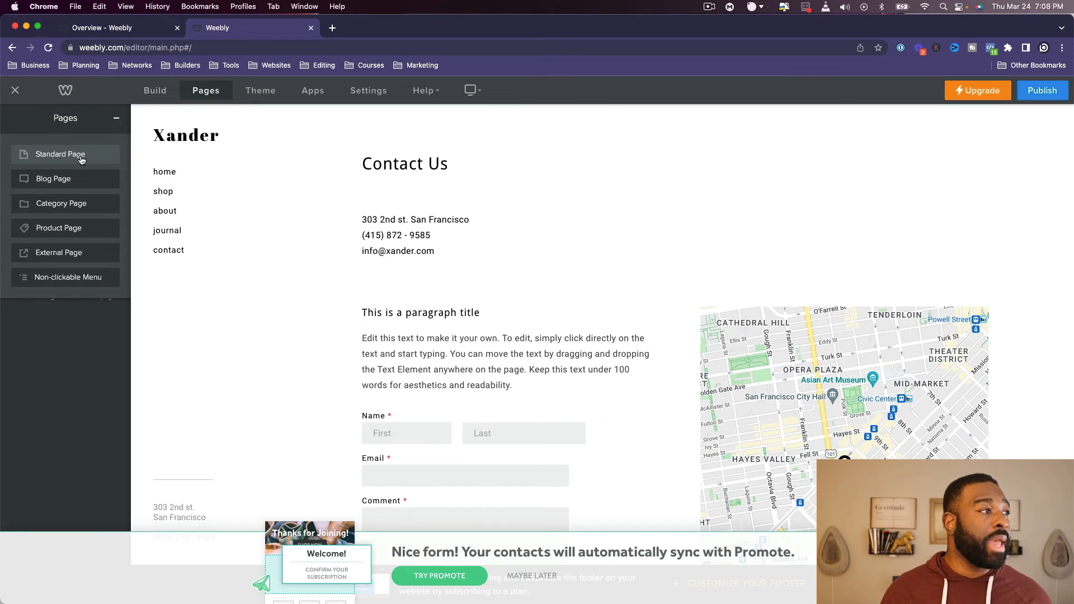
click(80, 159)
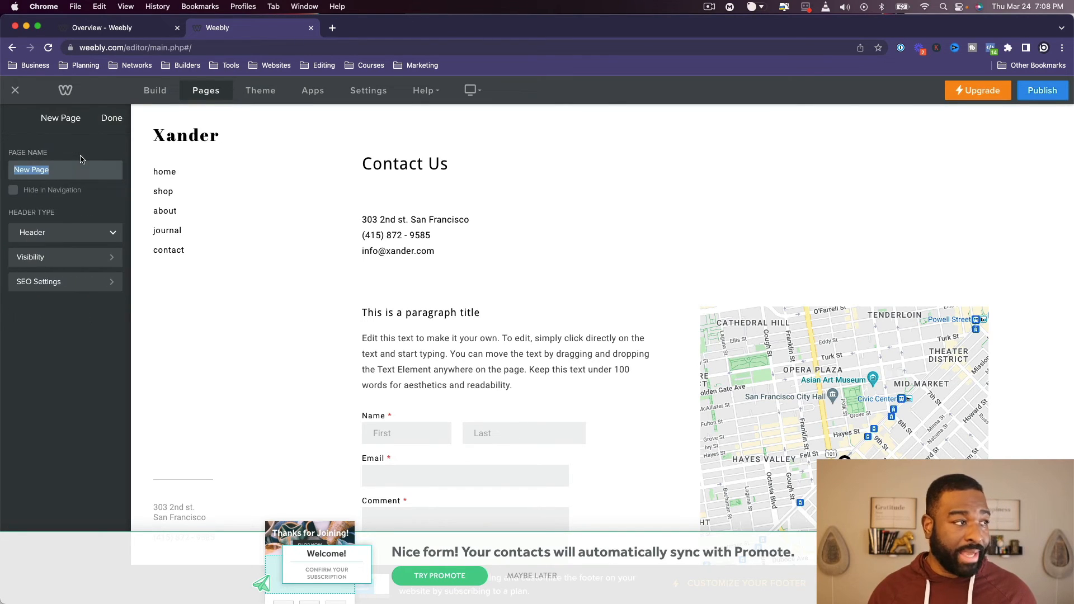
text(Test)
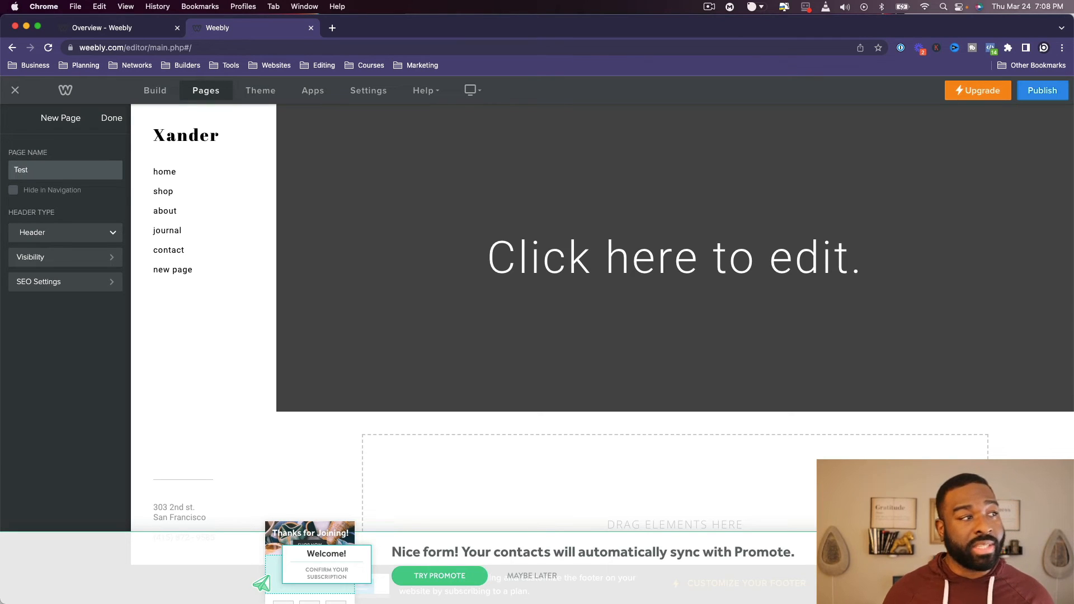
click(537, 490)
scroll(536, 489, down, 2)
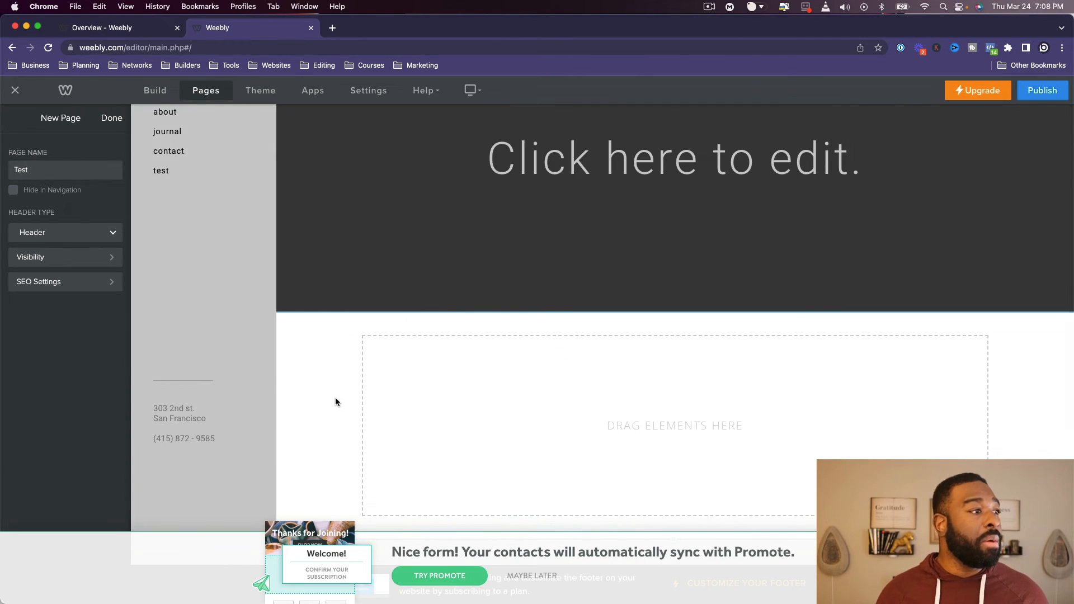
click(62, 164)
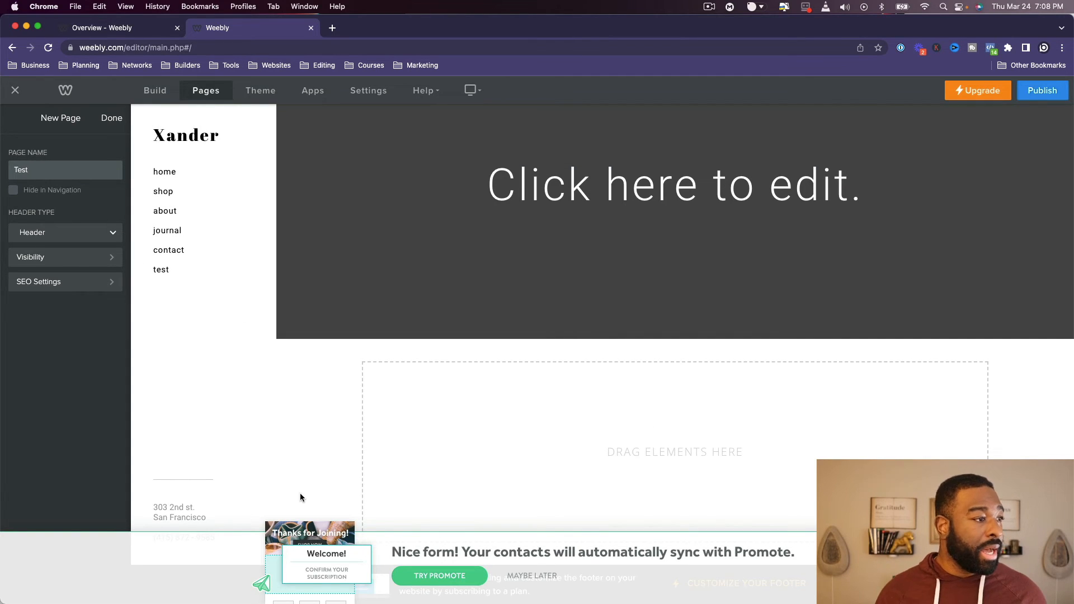
- Replace the placeholder header title on the new page with "Test"
click(410, 173)
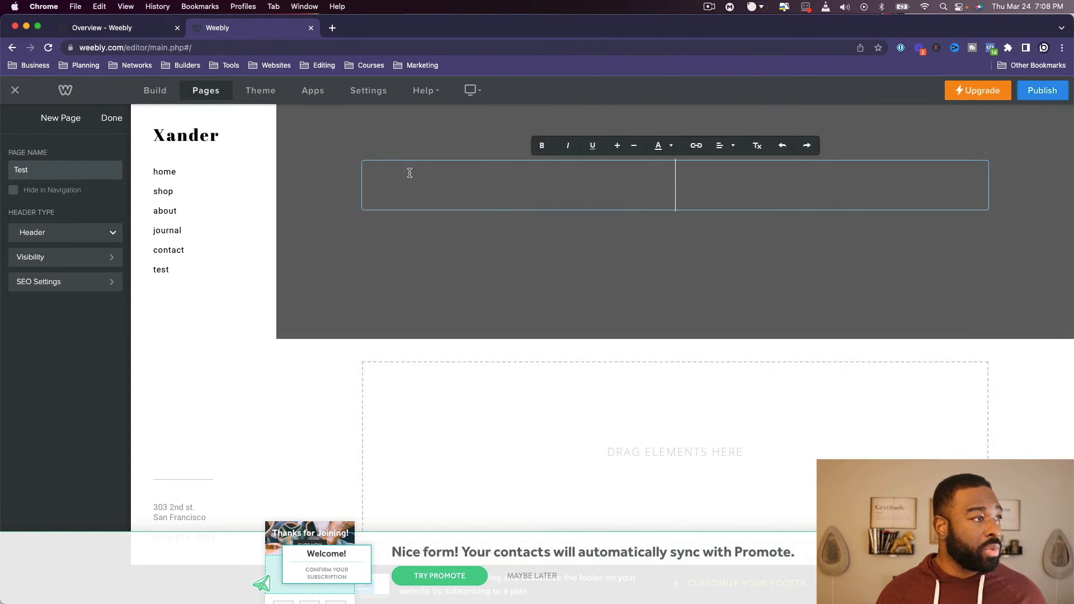
click(379, 271)
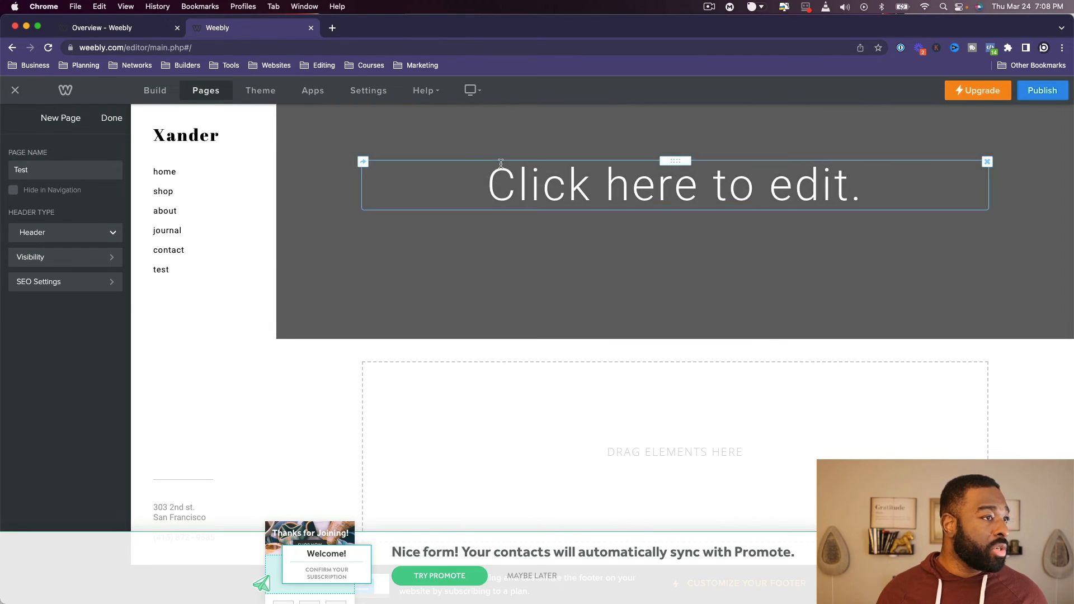
click(552, 178)
text(Ts)
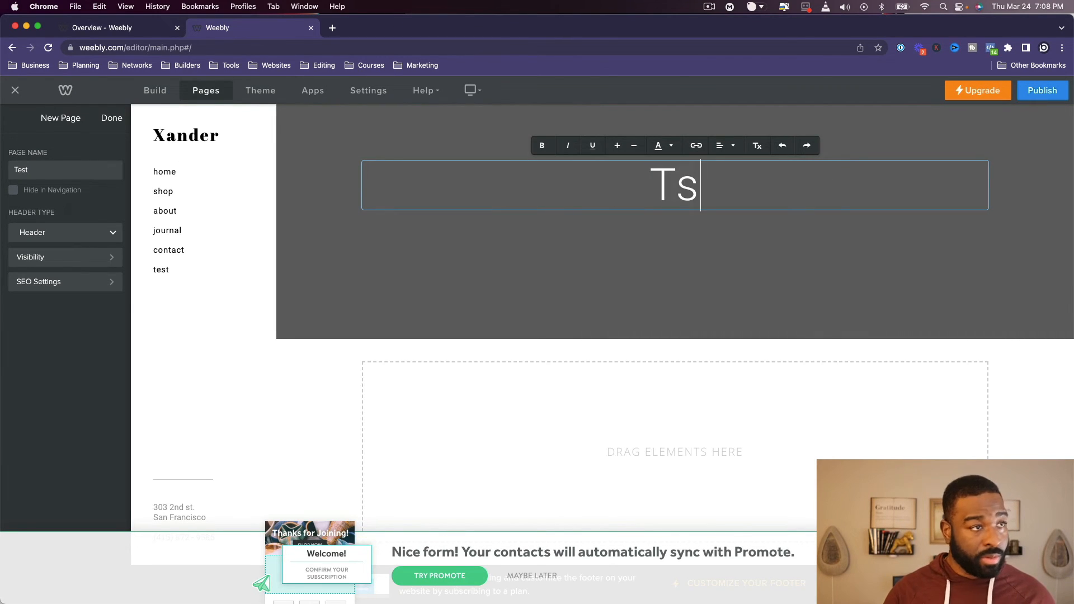
key(BackSpace)
text(est)
key(Return)
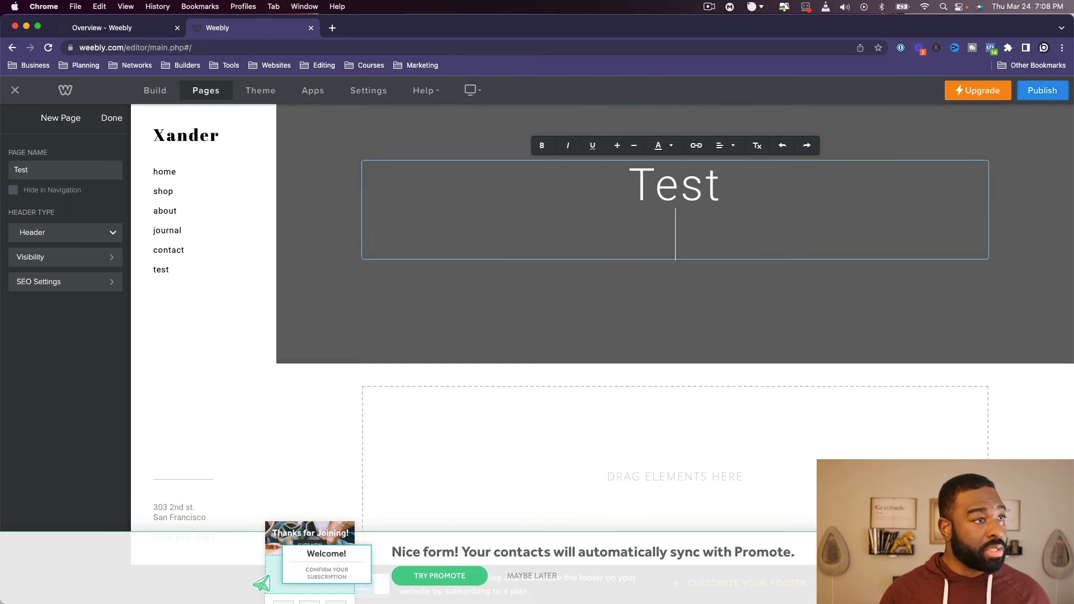
key(BackSpace)
click(754, 237)
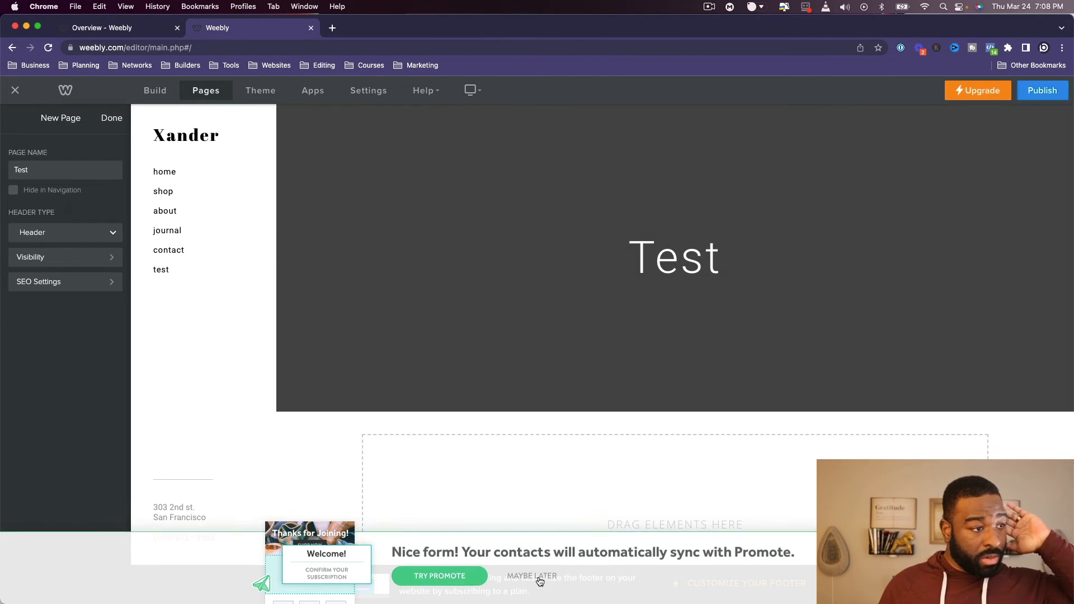
- Dismiss the Promote banner and finish the Test page's settings to return to the page list
click(538, 577)
scroll(956, 280, down, 3)
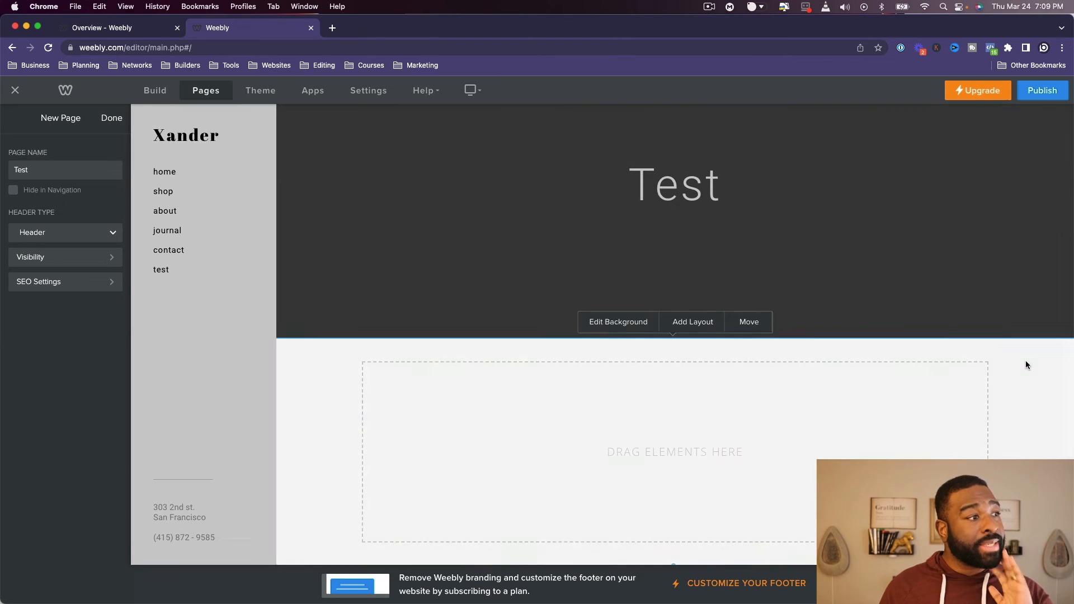
click(112, 119)
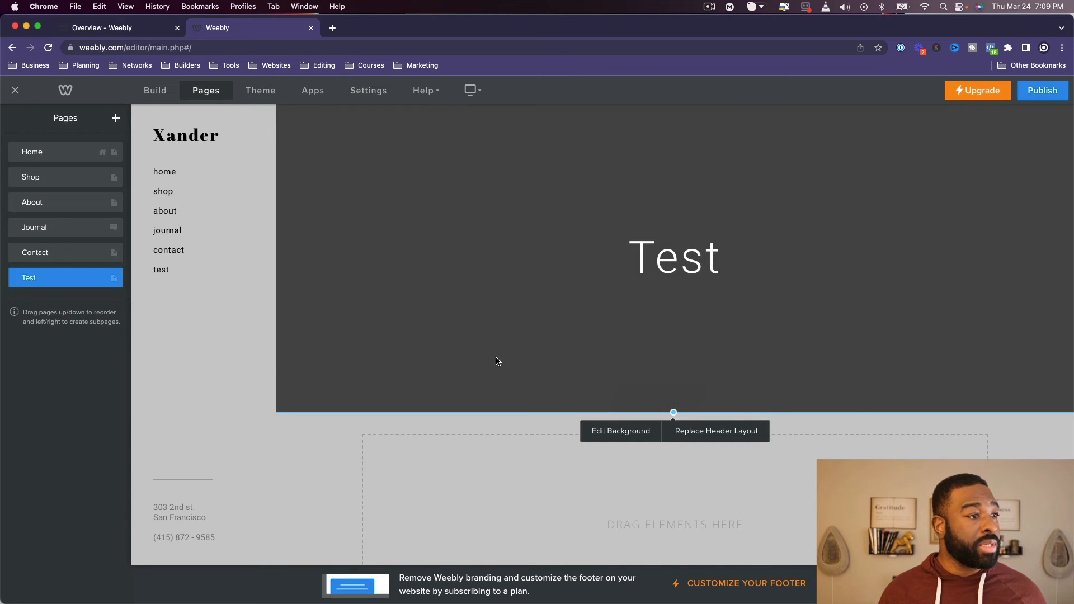
- Change the Test page's header background to a lighter grey color
click(601, 432)
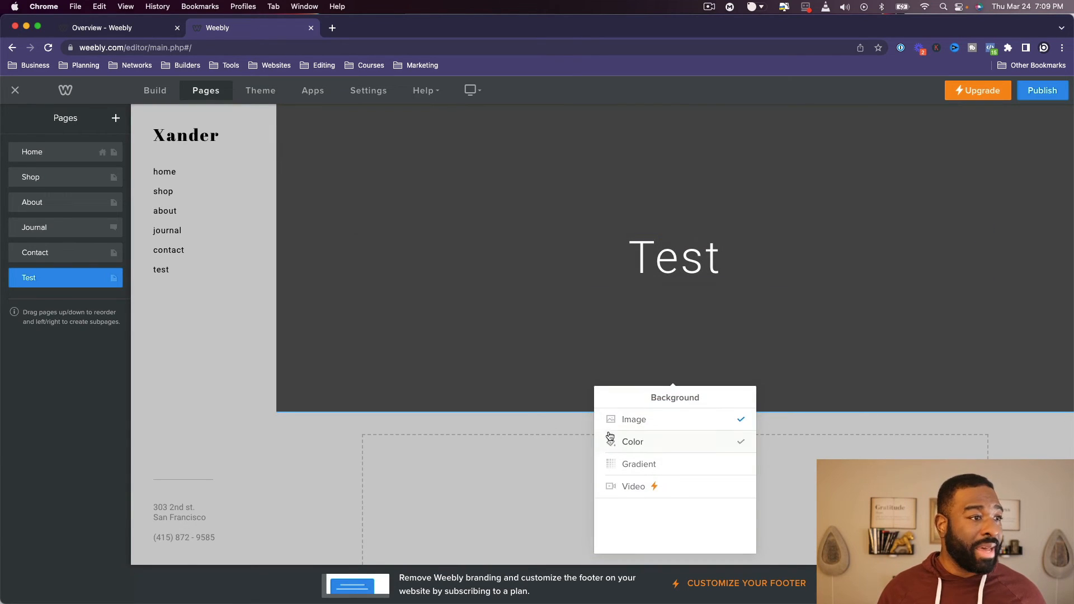
click(656, 443)
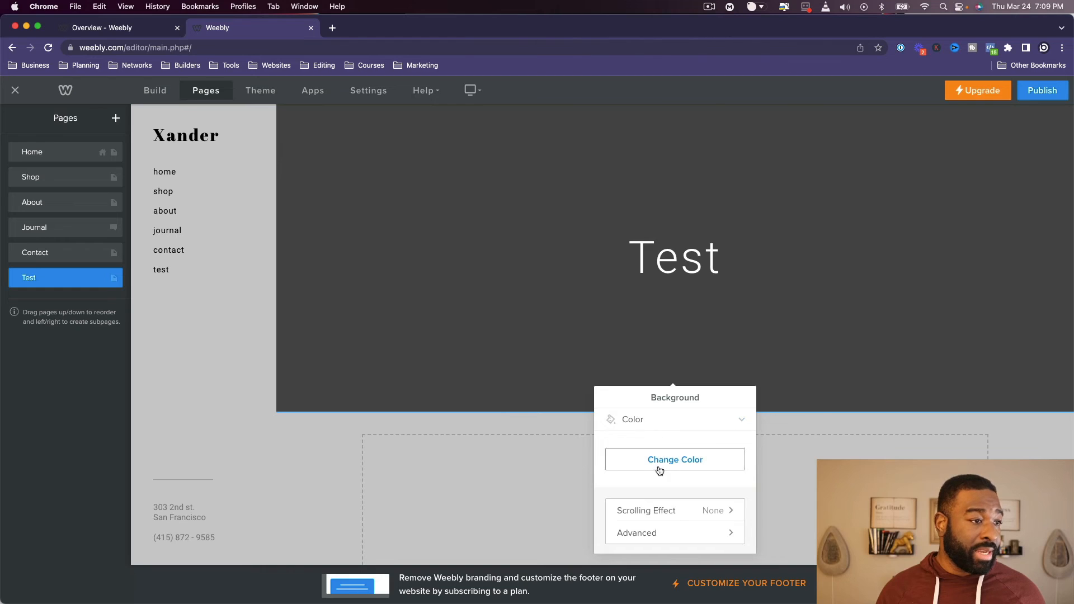
click(660, 463)
click(618, 520)
drag(618, 519, 603, 479)
click(483, 446)
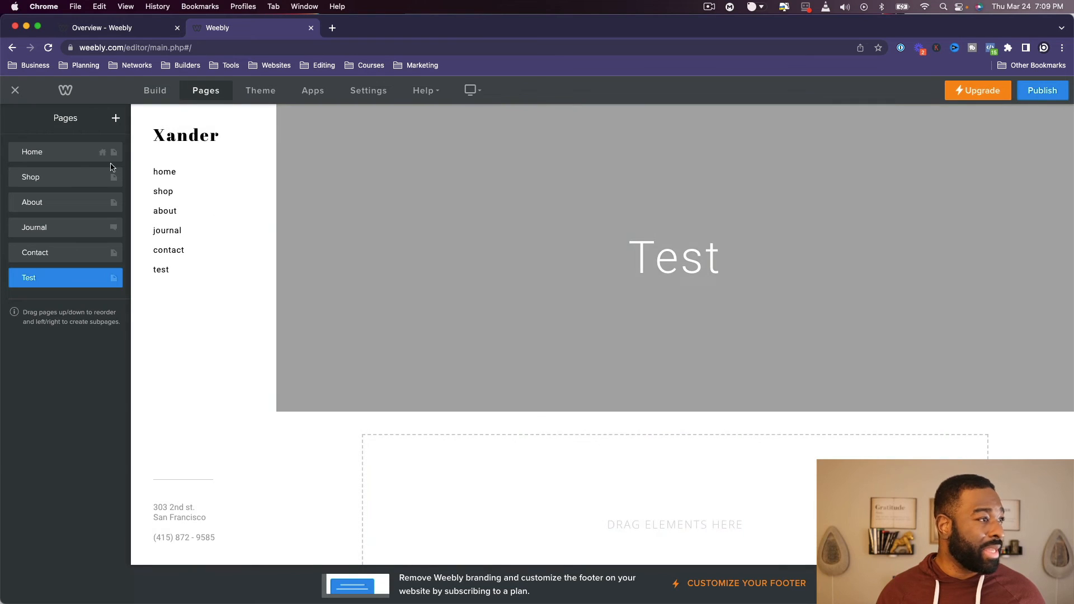
scroll(192, 302, down, 2)
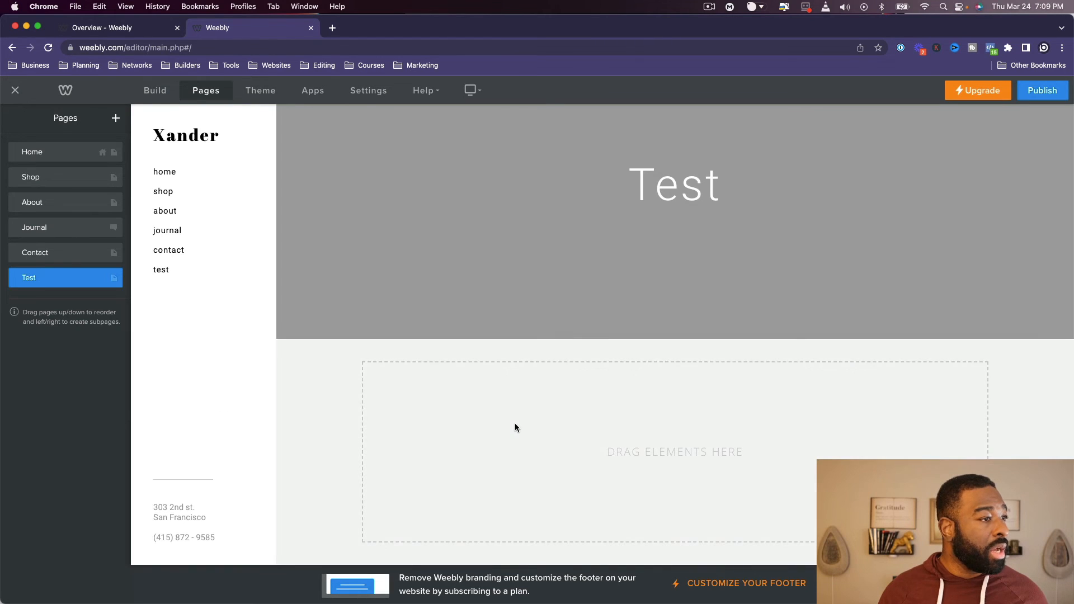
scroll(515, 428, down, 1)
scroll(274, 423, up, 1)
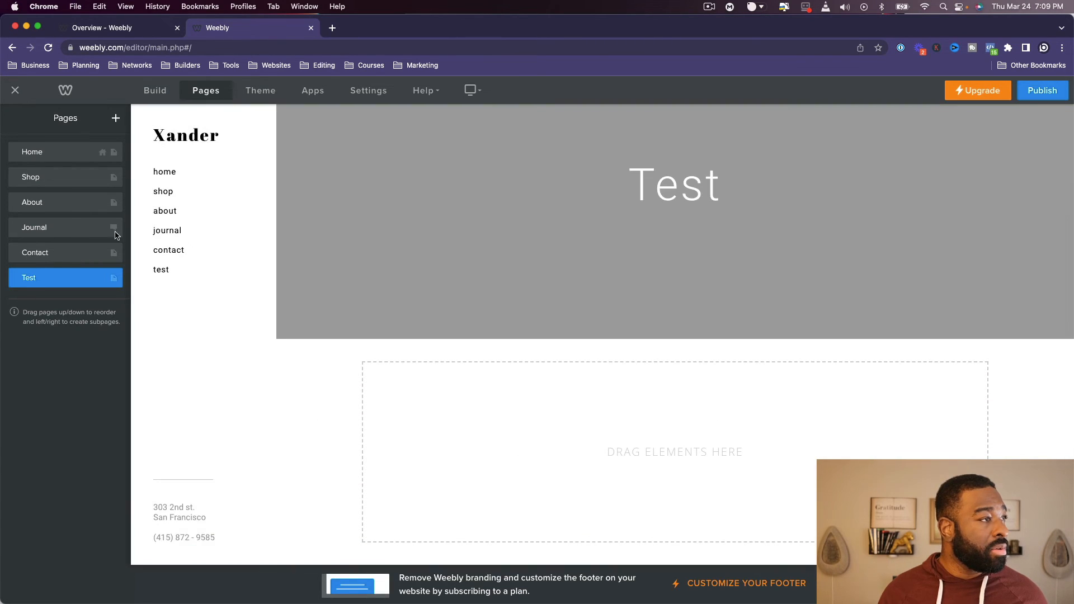
click(116, 119)
click(116, 118)
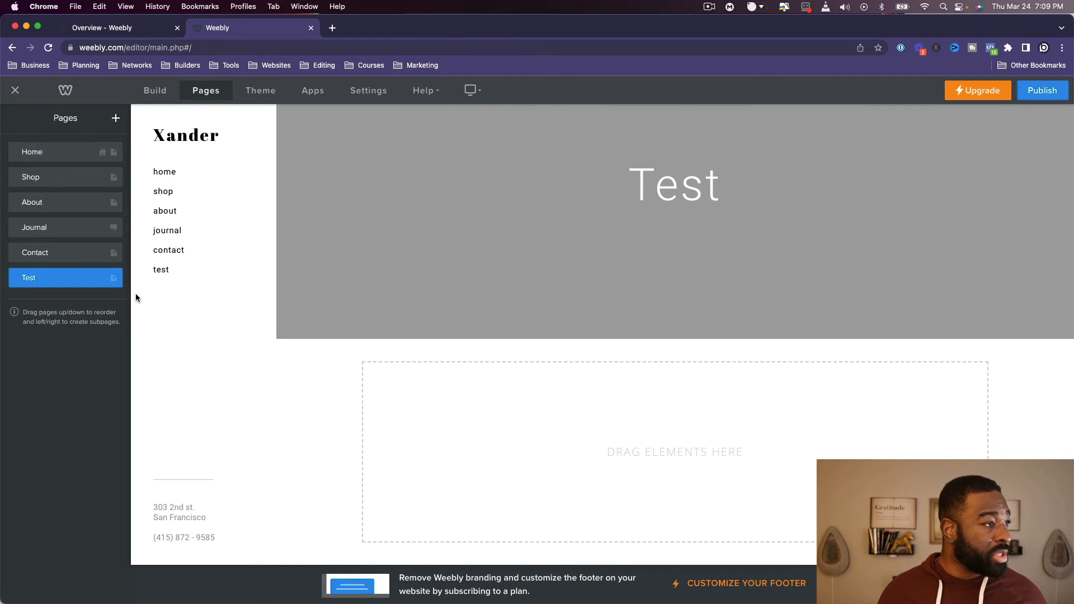
- Return to the page-building editor, dismiss the domain name dialog and open the Test page
click(191, 96)
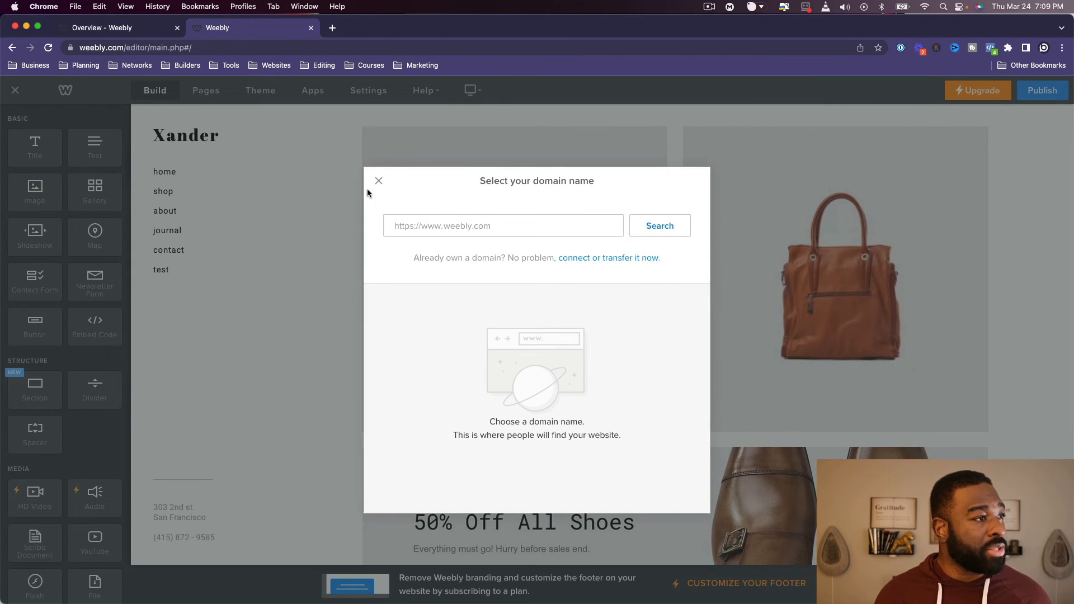
click(378, 180)
click(182, 269)
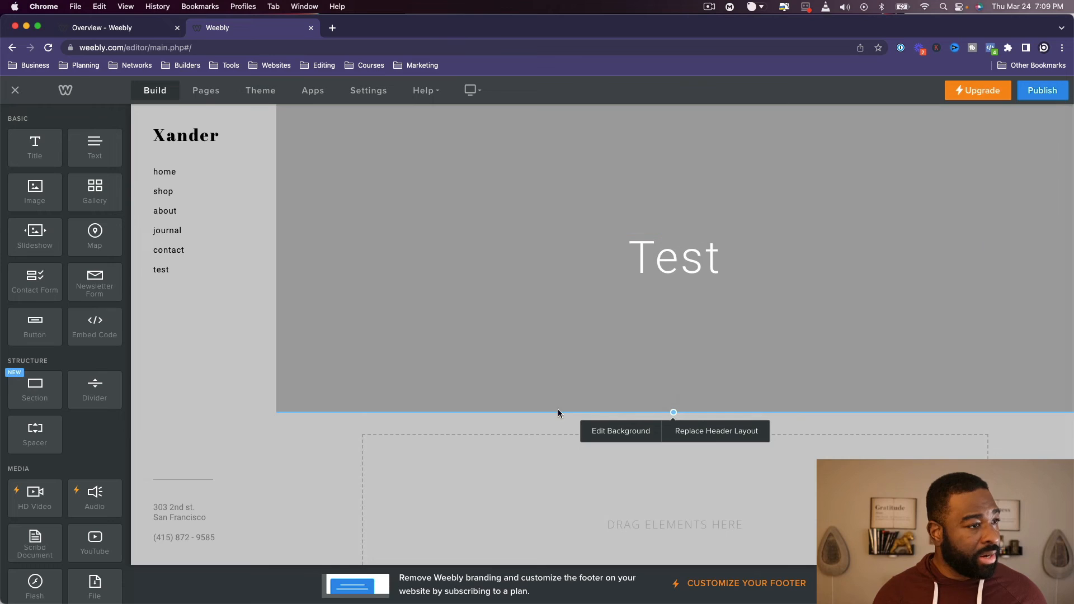
- Add an Embed Code element to the Test page's empty content area and open its custom HTML for editing
scroll(503, 481, down, 3)
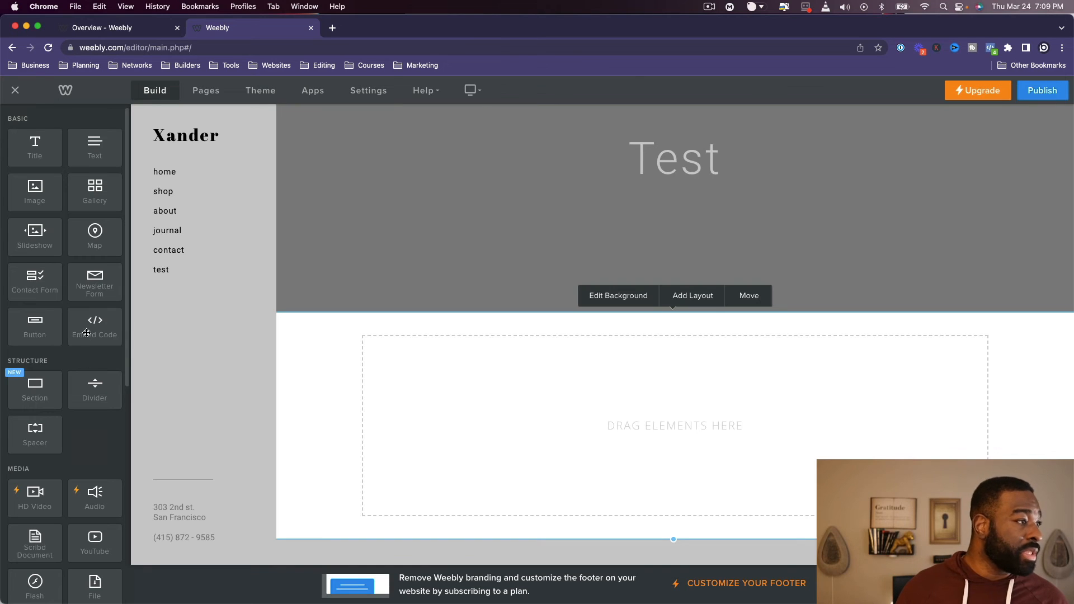
drag(87, 333, 628, 454)
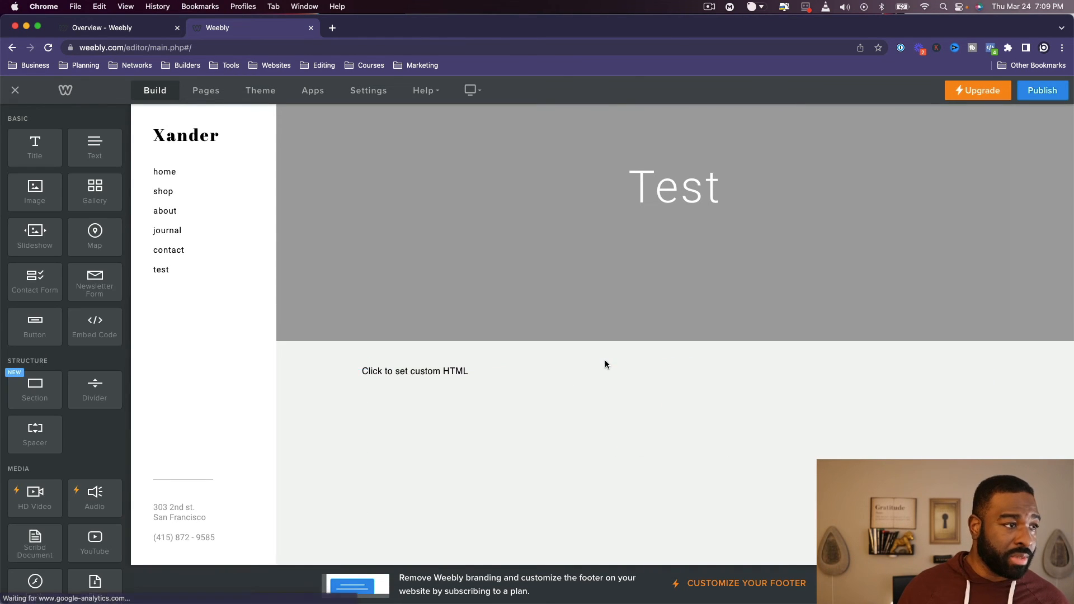
click(444, 372)
click(678, 213)
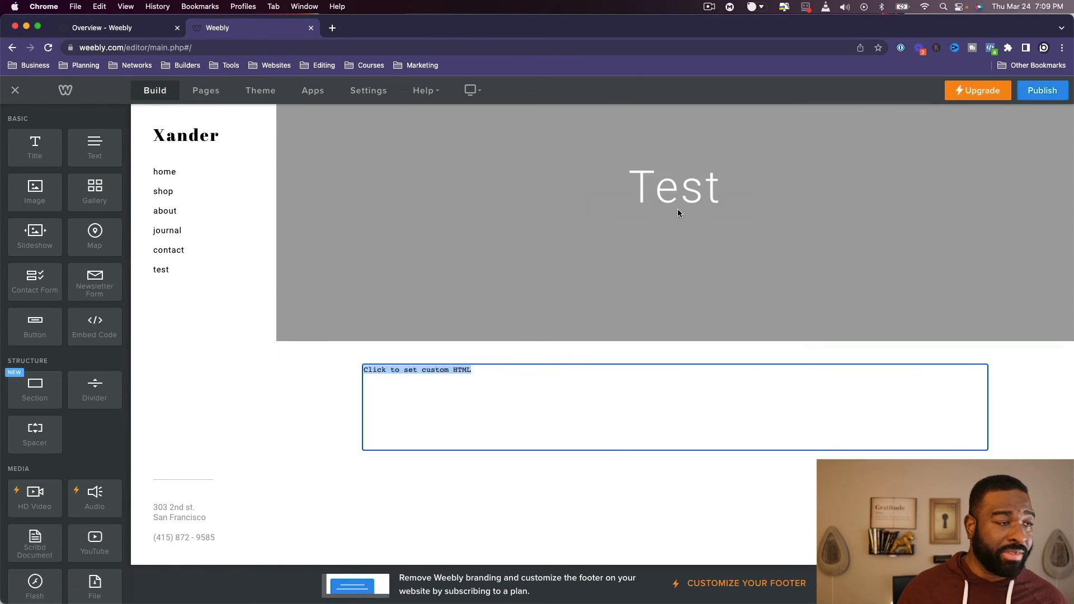
click(560, 400)
drag(337, 383, 368, 373)
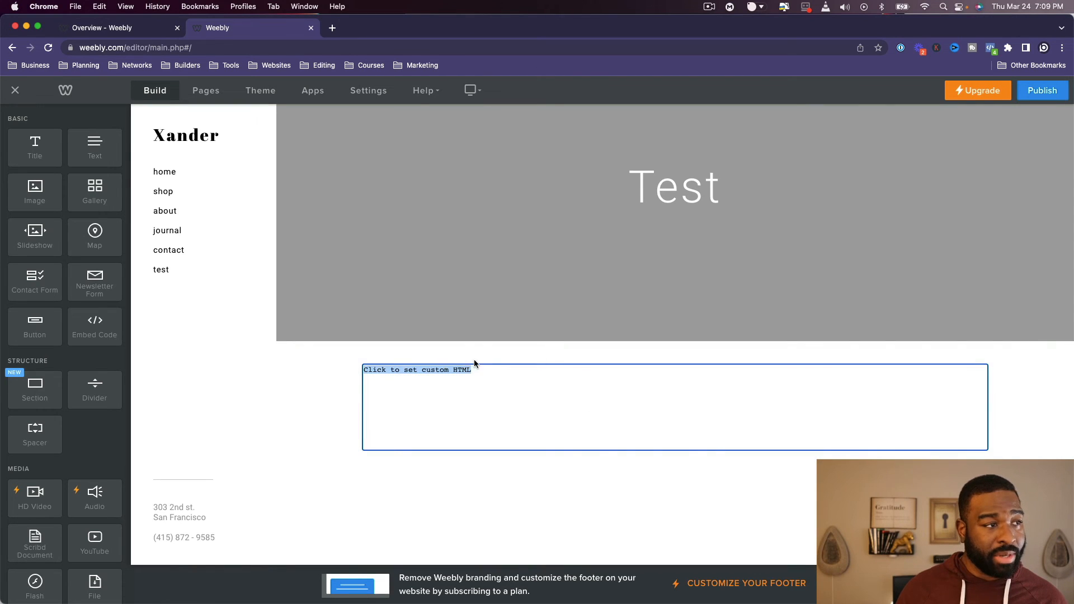
drag(476, 366, 338, 400)
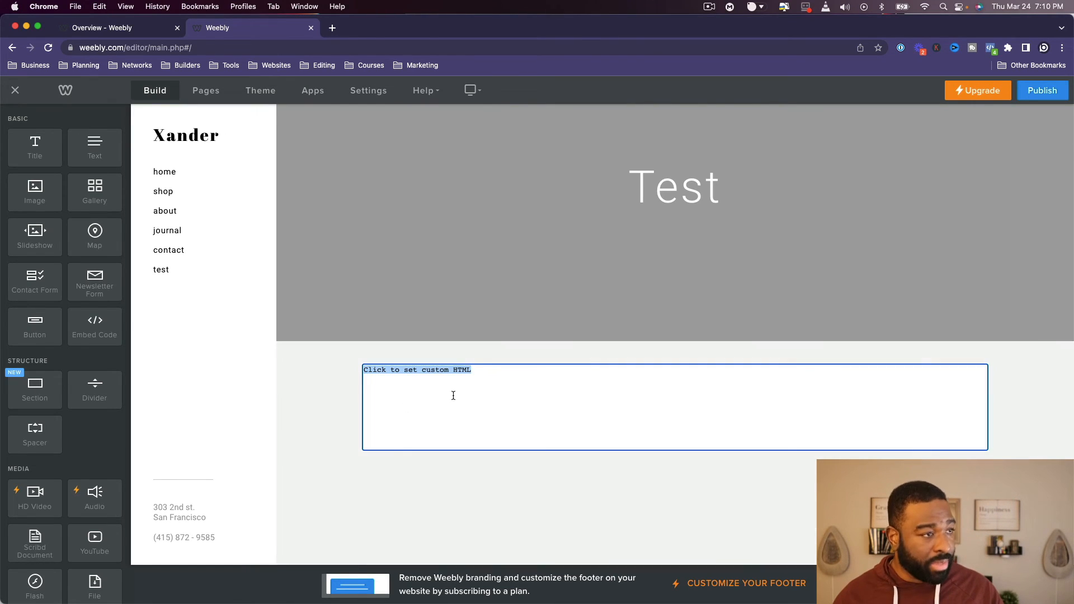
click(483, 390)
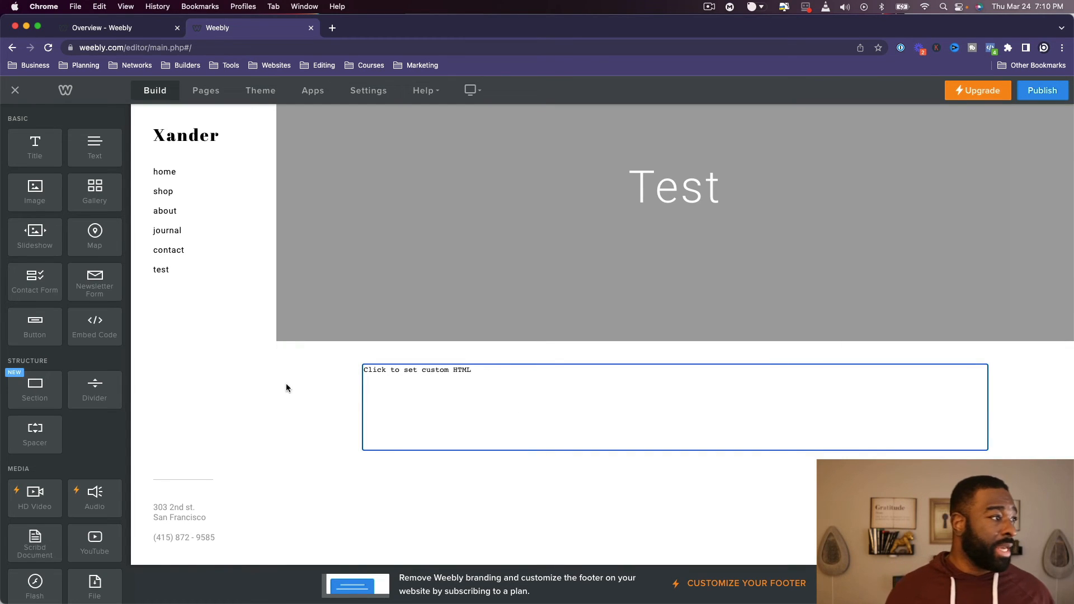
- Add a section above the custom HTML element using the blue Featured layout "Present Users With Something Compelling"
scroll(76, 368, down, 3)
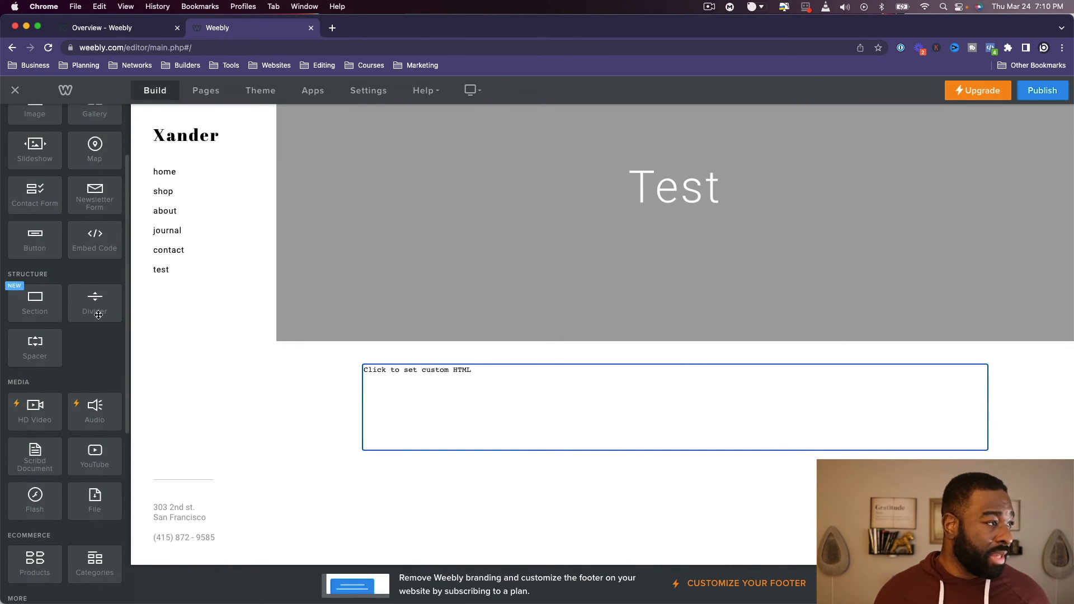
drag(31, 306, 455, 363)
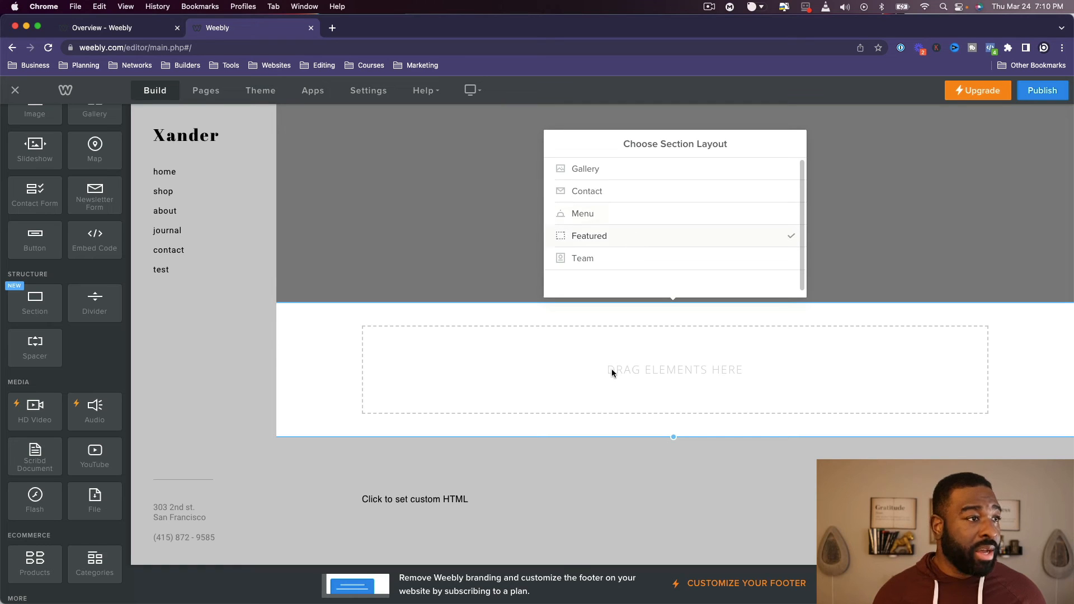
click(607, 237)
scroll(621, 238, down, 3)
scroll(622, 237, down, 8)
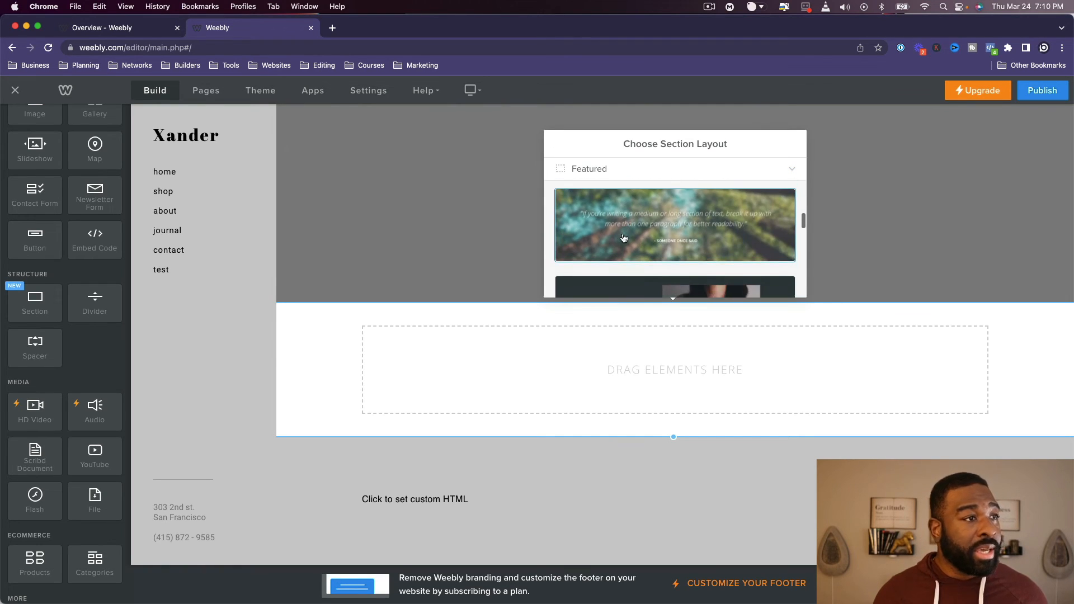
scroll(621, 240, down, 8)
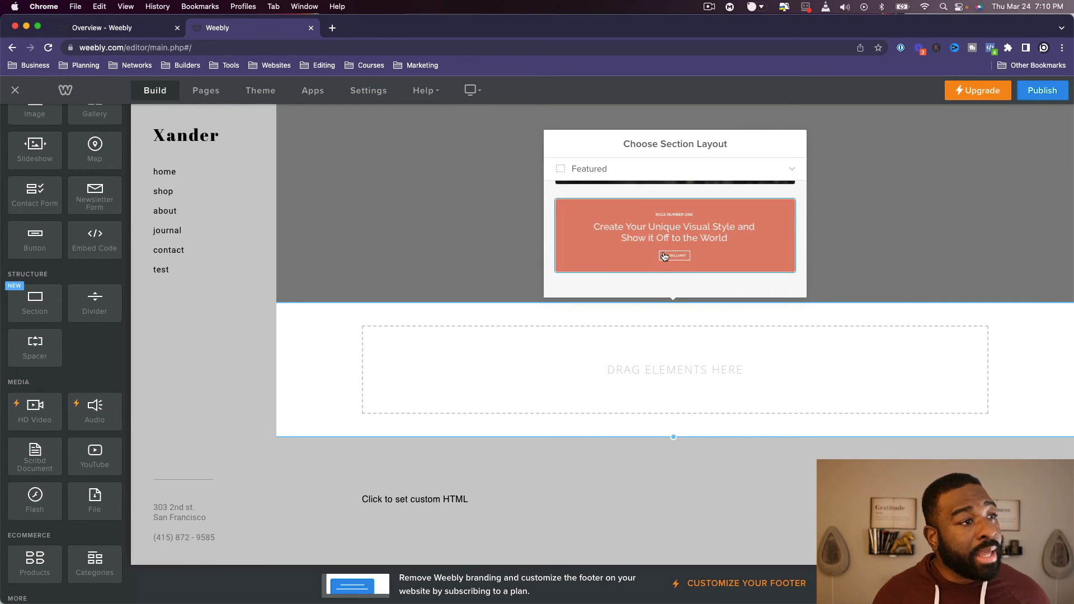
scroll(663, 253, up, 10)
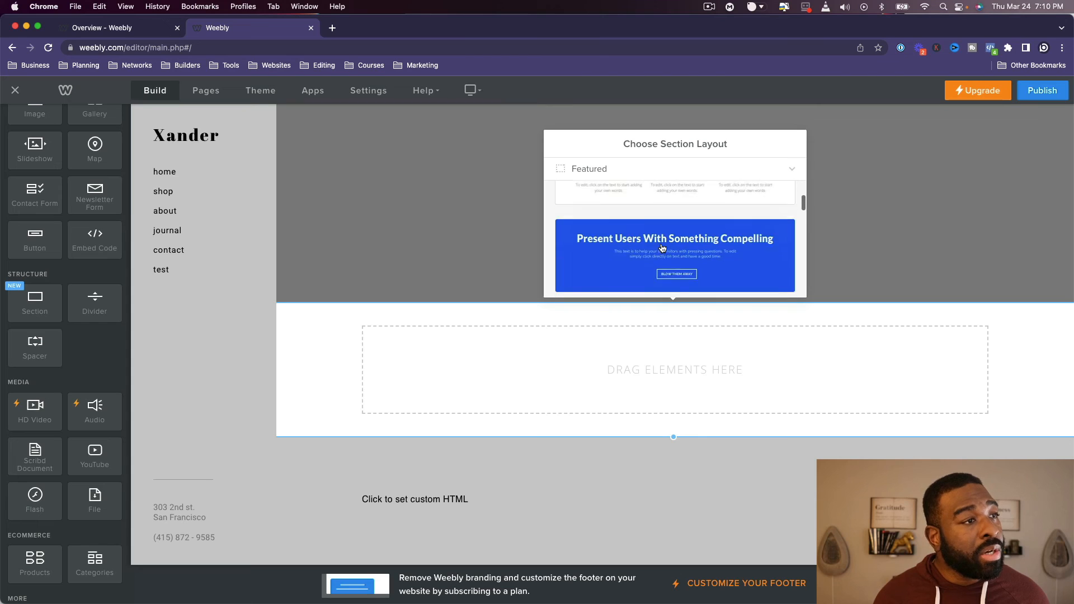
scroll(661, 248, up, 3)
scroll(662, 248, down, 4)
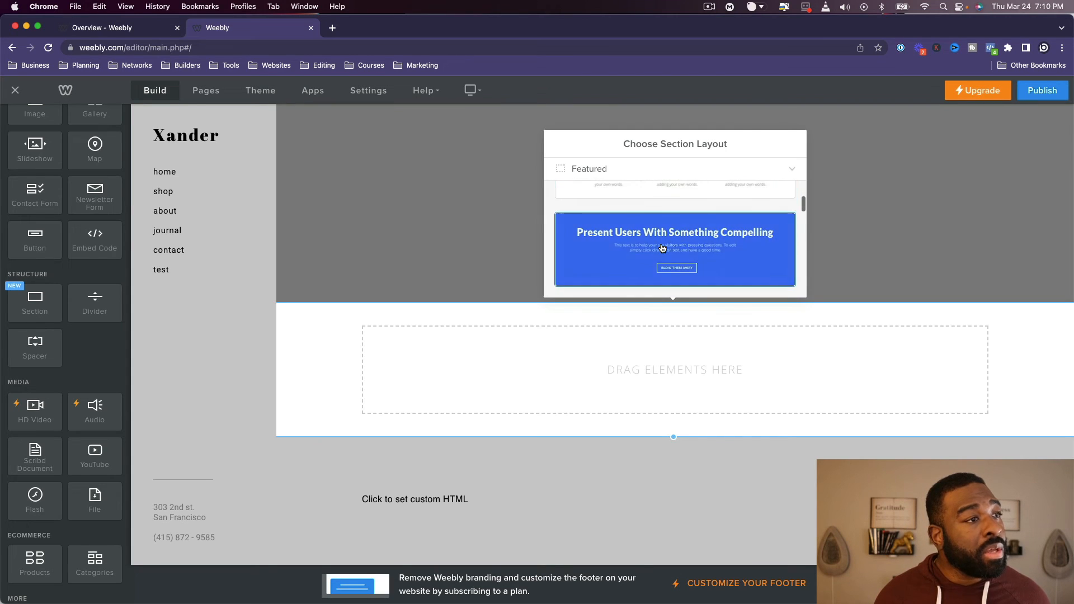
click(662, 248)
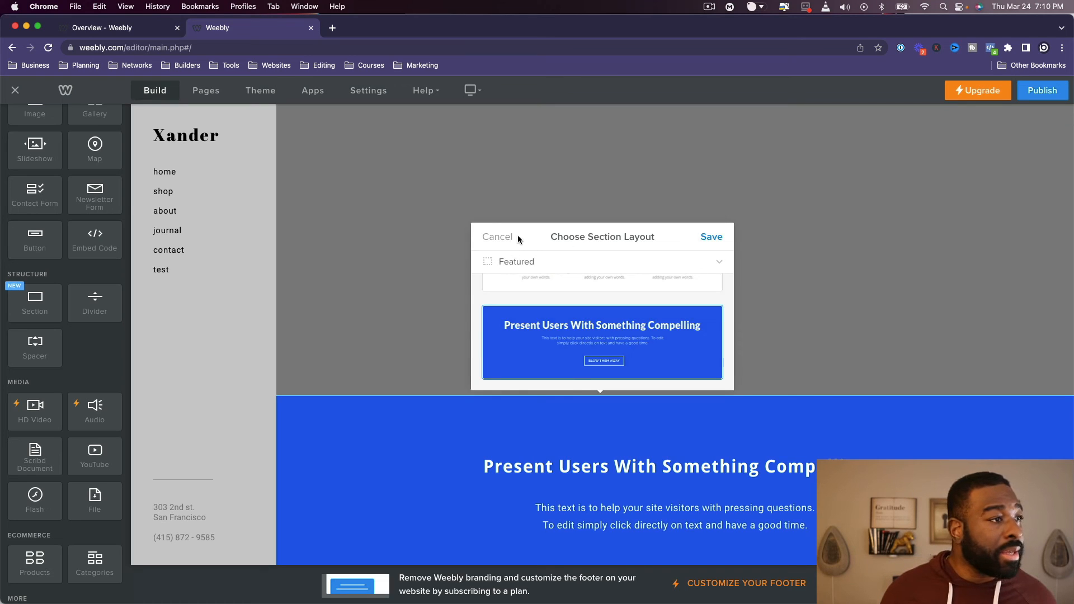
scroll(660, 292, down, 2)
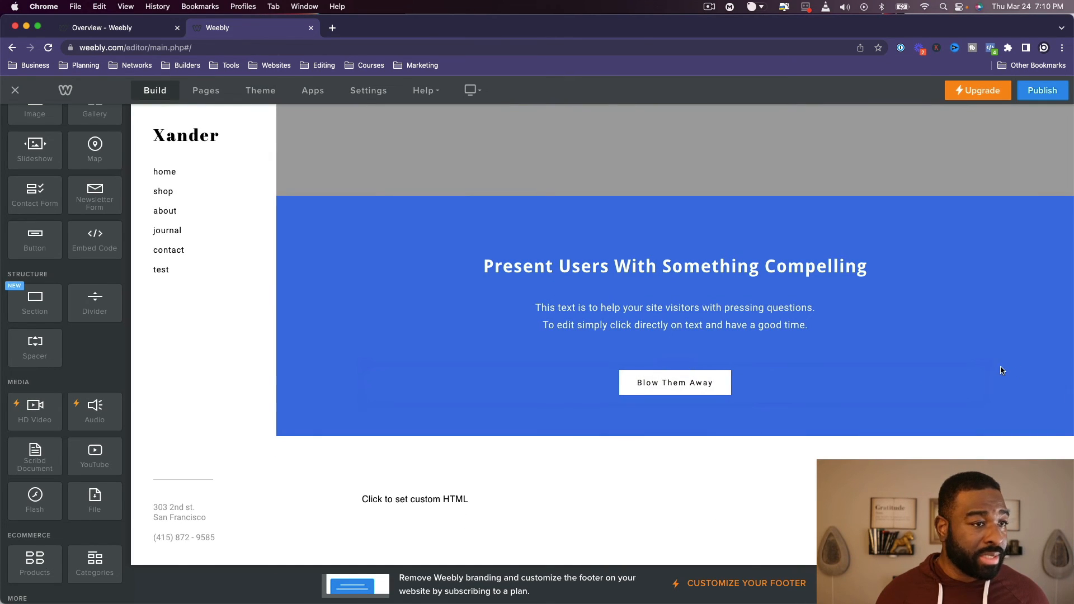
- Delete the "Blow Them Away" button and the paragraph text from the blue featured section
click(987, 364)
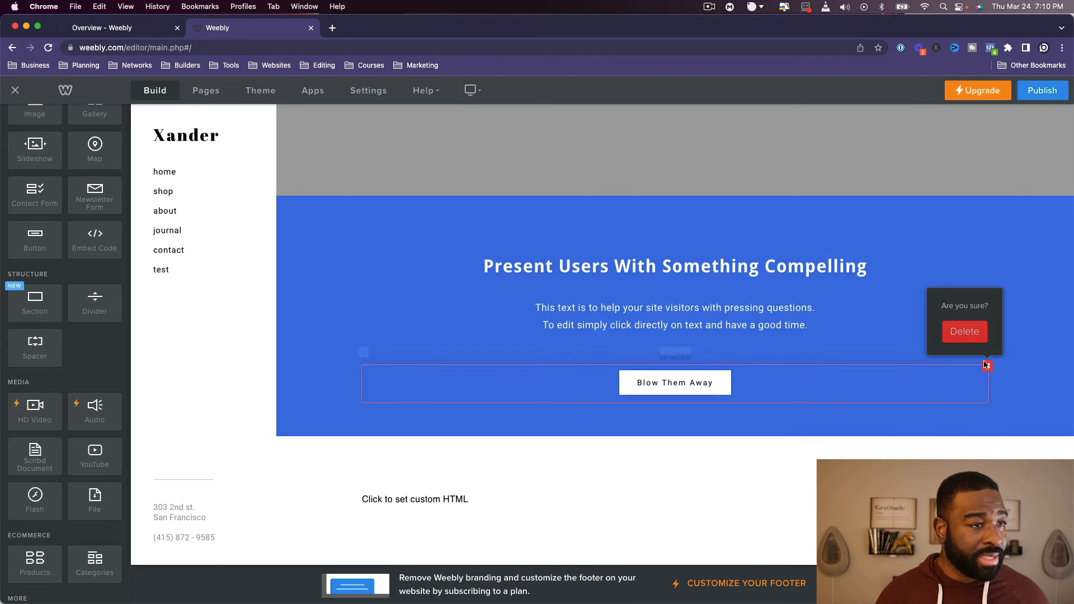
click(961, 331)
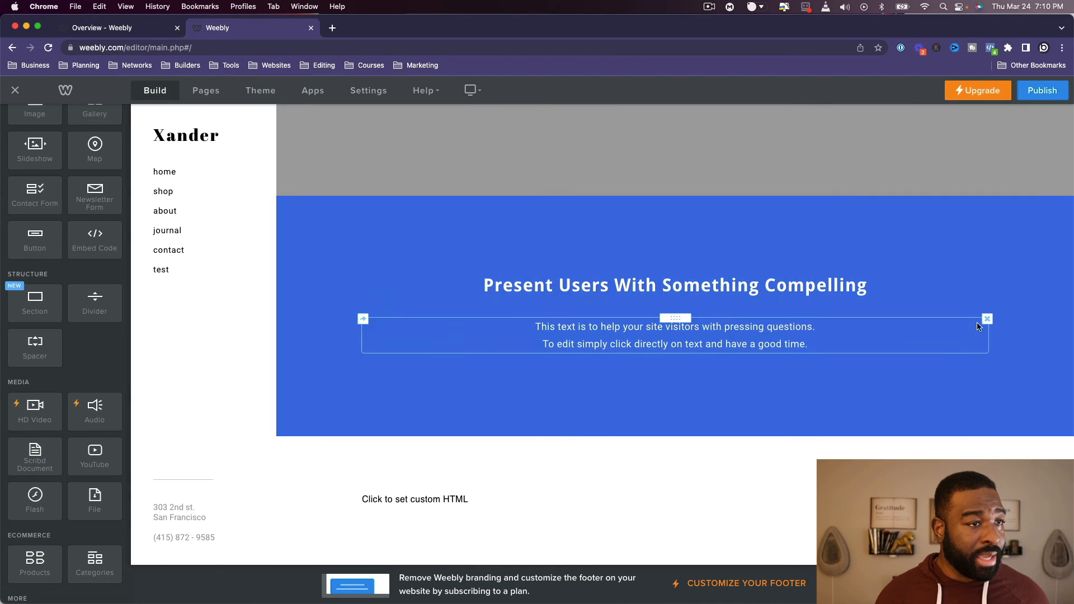
click(987, 319)
click(961, 286)
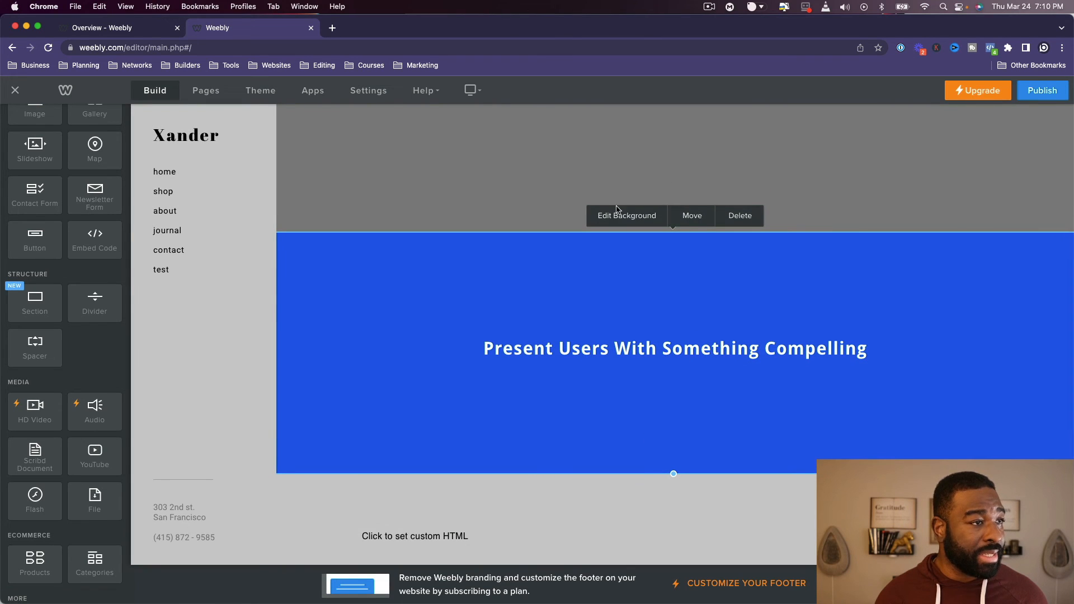
- Look through the blue section's advanced settings and background types, and delete the whole section
click(620, 213)
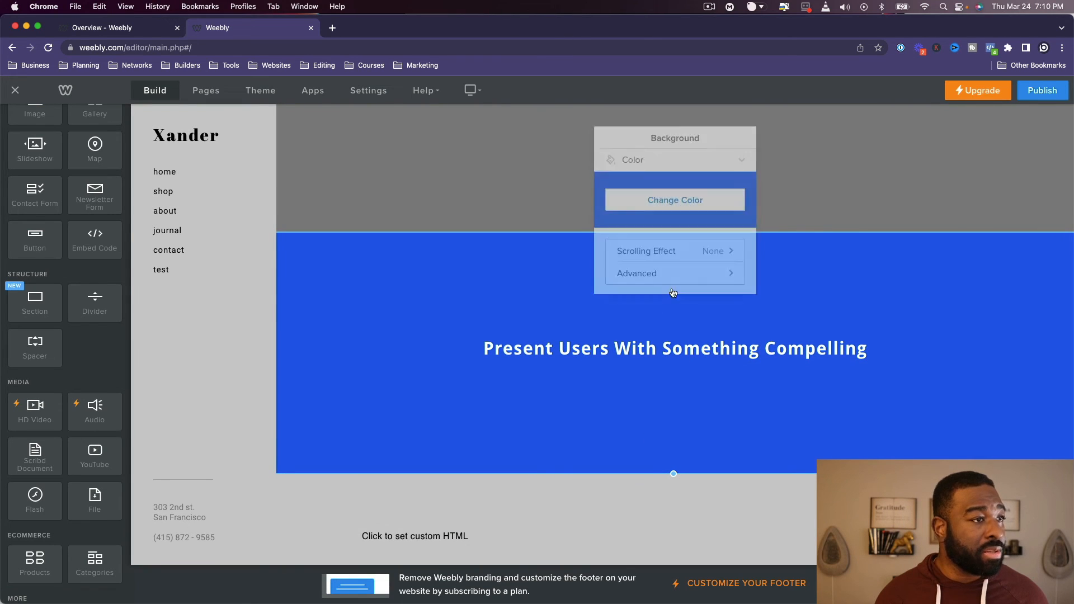
click(688, 262)
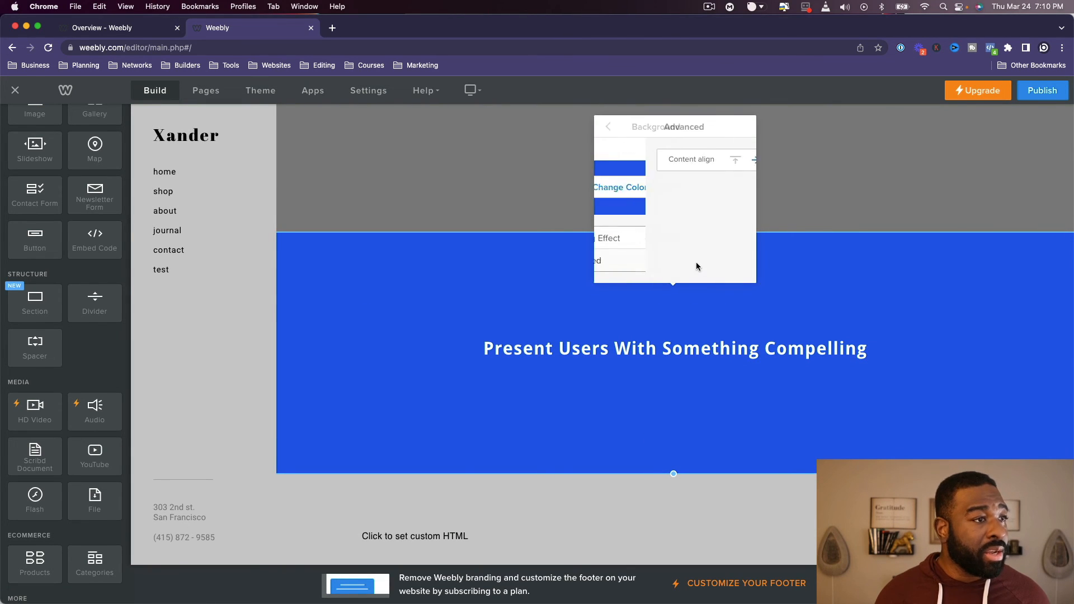
click(607, 128)
click(736, 147)
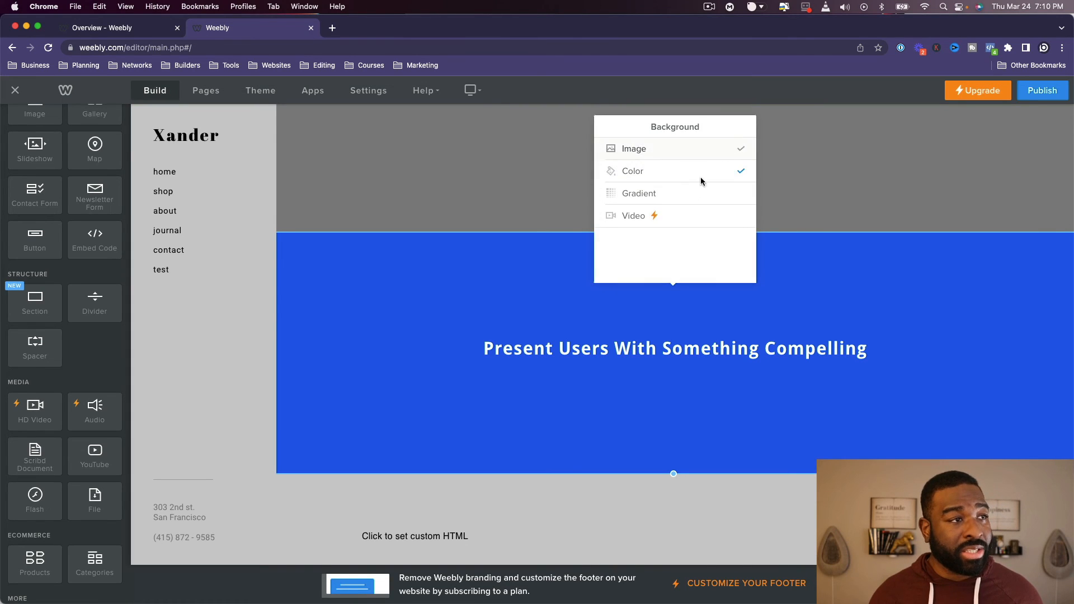
click(437, 266)
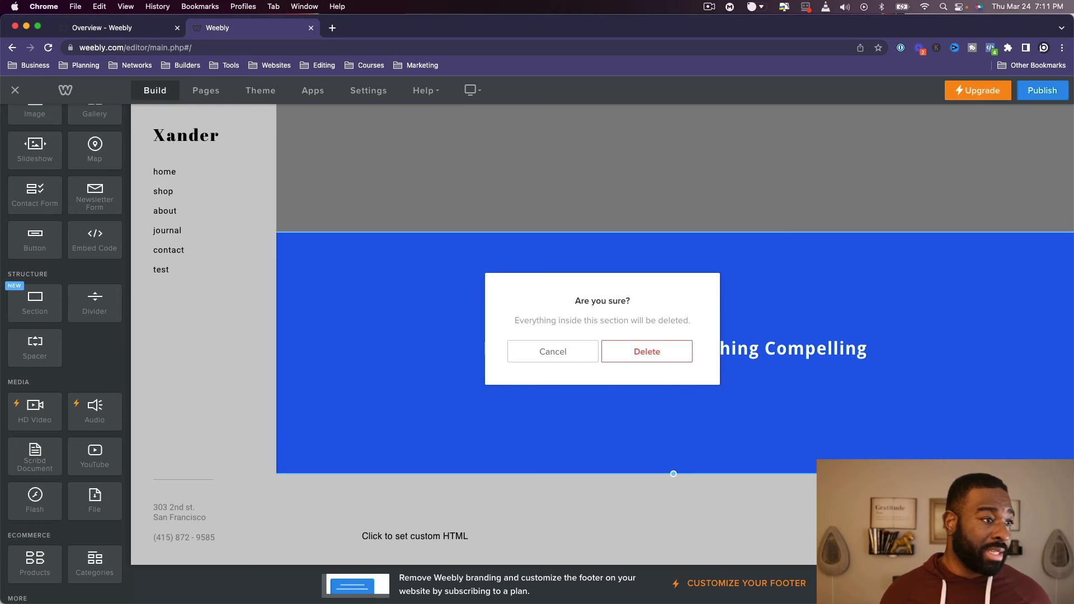
click(684, 351)
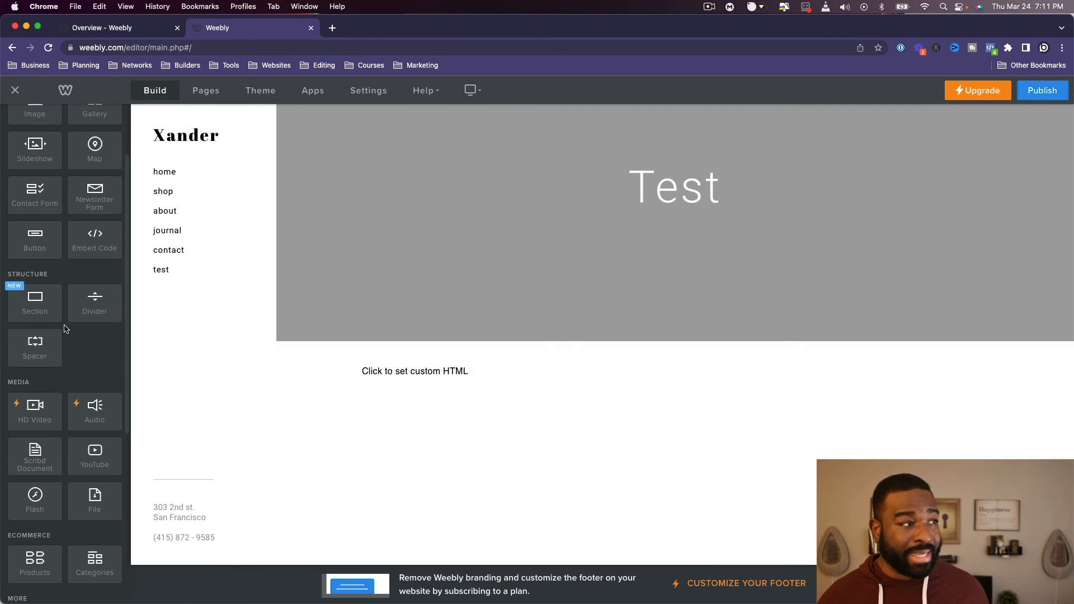
- Add a divider above the custom HTML element on the Test page
drag(95, 303, 665, 366)
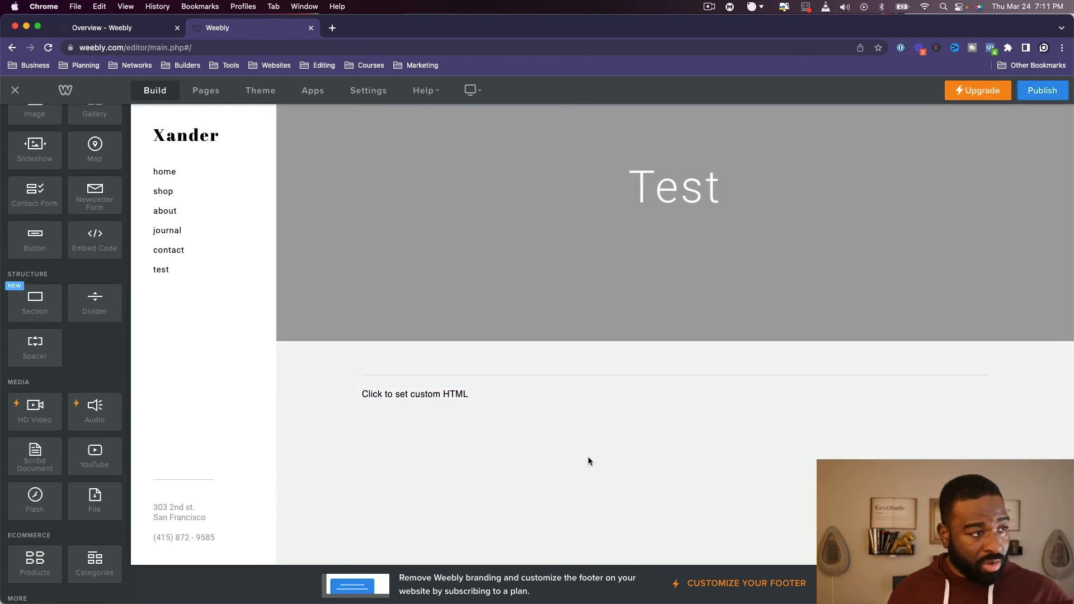
- Try to add an HD Video element below the custom HTML element and close the premium upgrade offer
scroll(21, 264, down, 5)
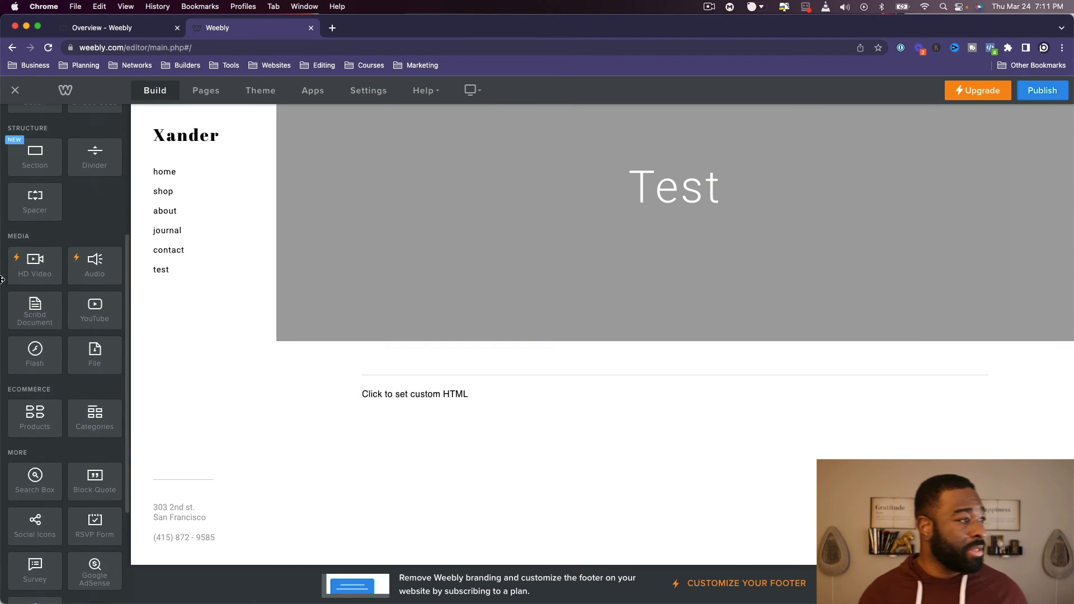
drag(21, 264, 587, 458)
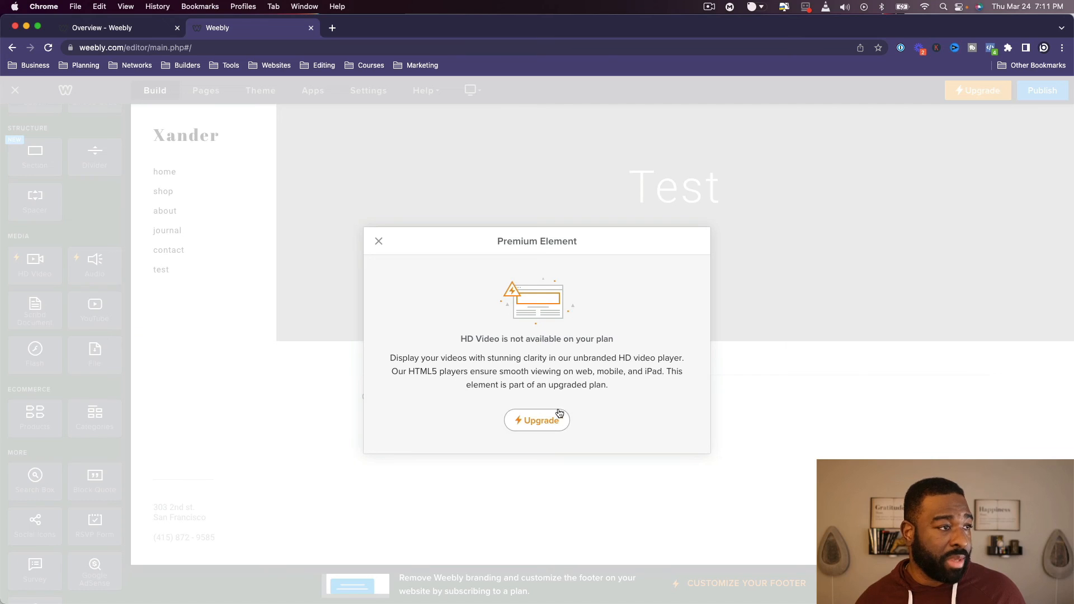
click(378, 240)
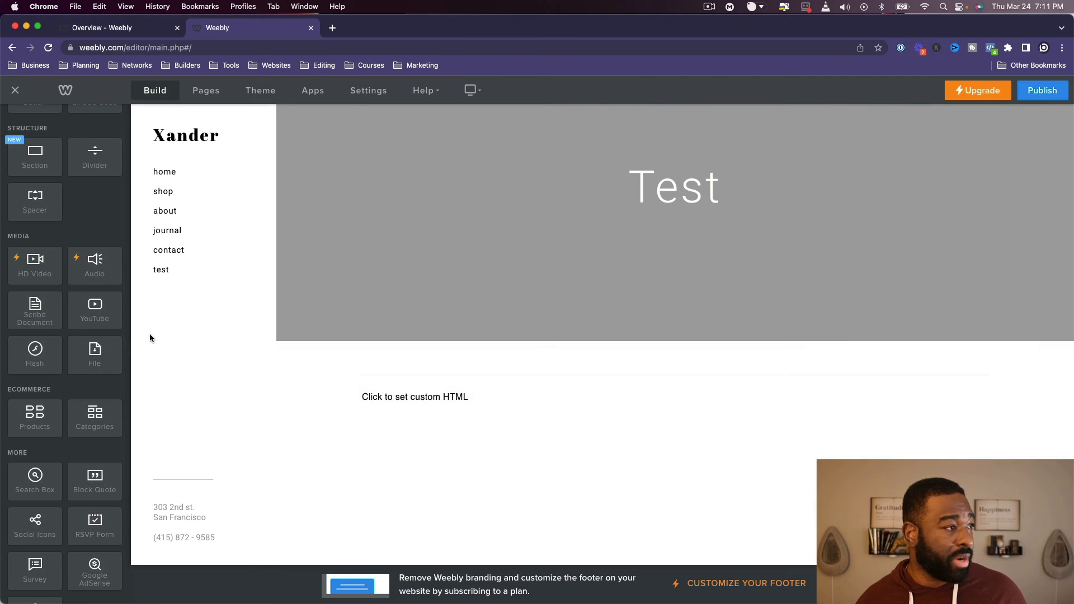
- Place a Scribd Document element below the custom HTML element and delete it from the page
scroll(48, 238, down, 2)
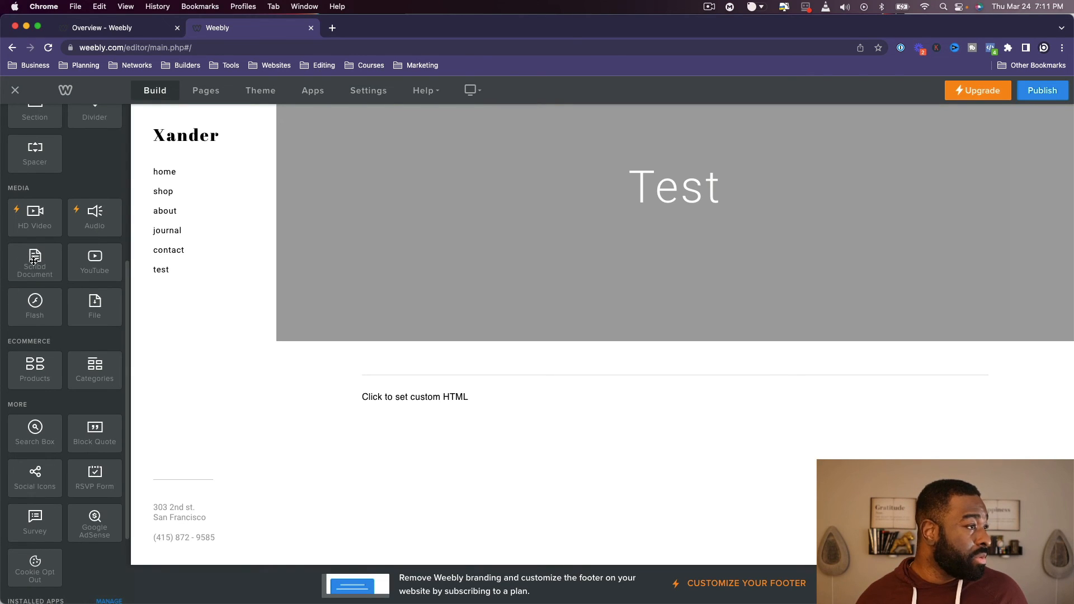
drag(66, 250, 558, 434)
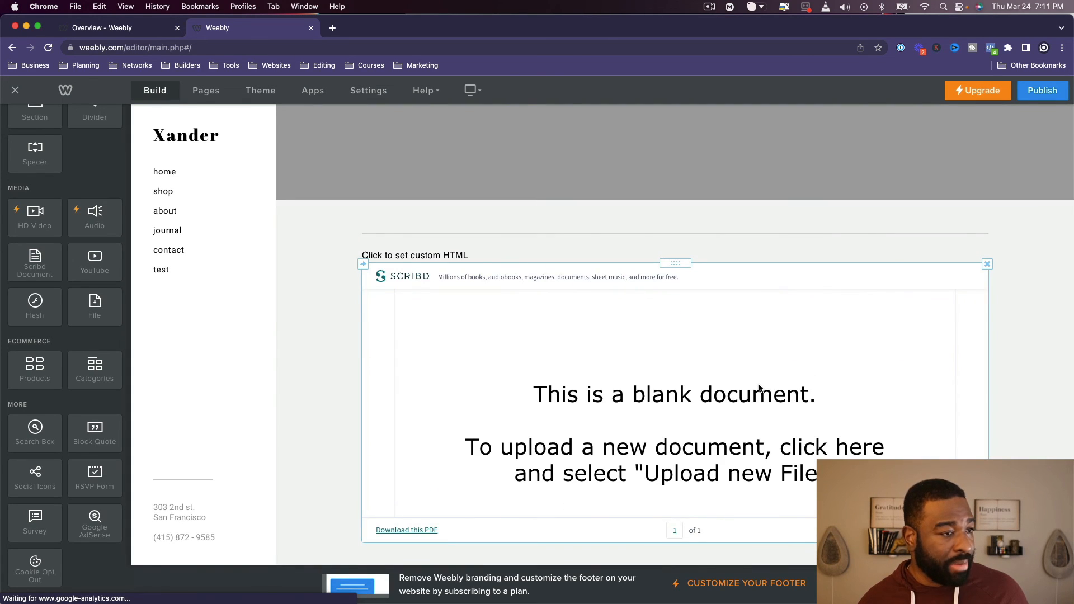
click(988, 264)
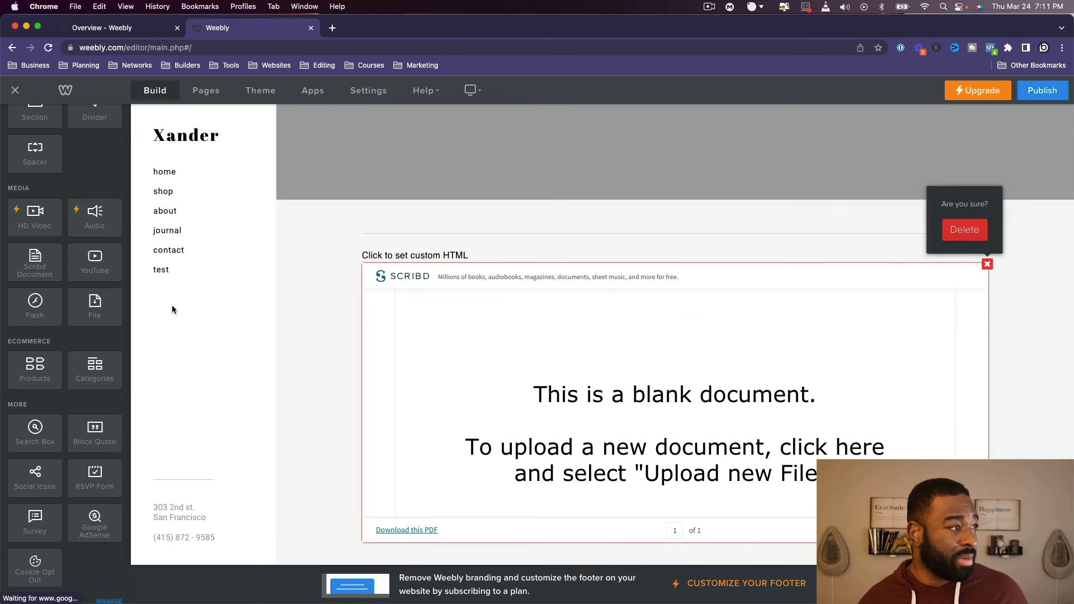
click(964, 229)
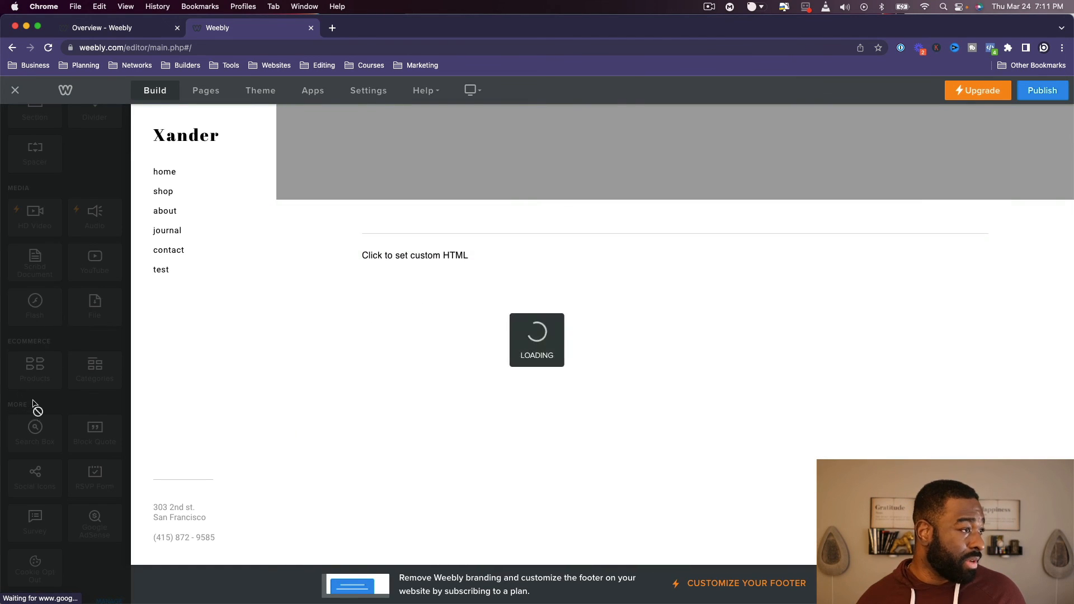
- Place a File element below the custom HTML element, view its upload and position options, and delete it from the page
drag(45, 322, 583, 485)
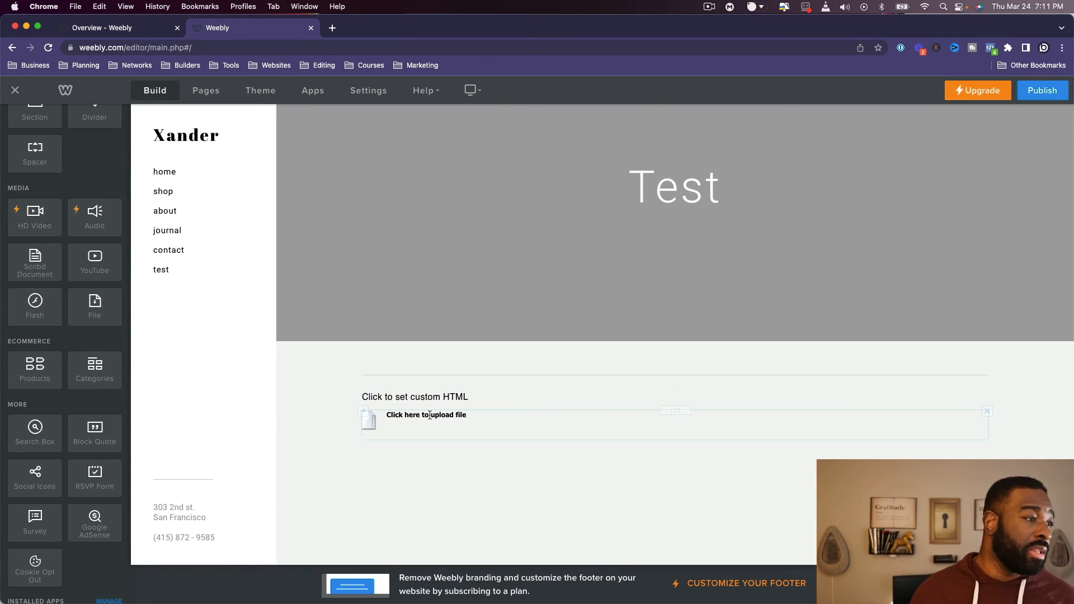
click(648, 422)
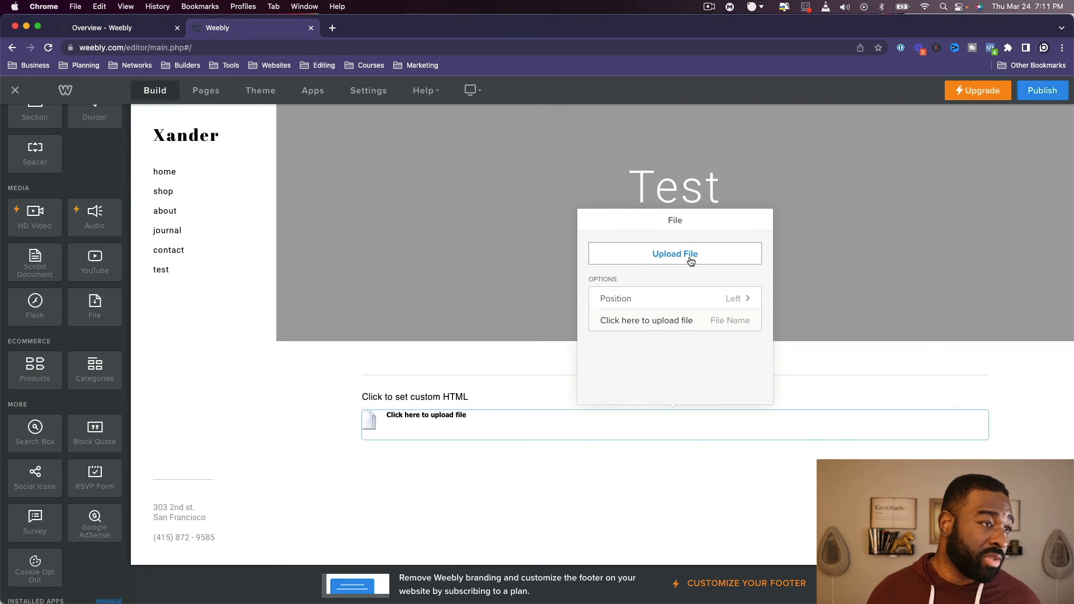
click(402, 454)
click(666, 422)
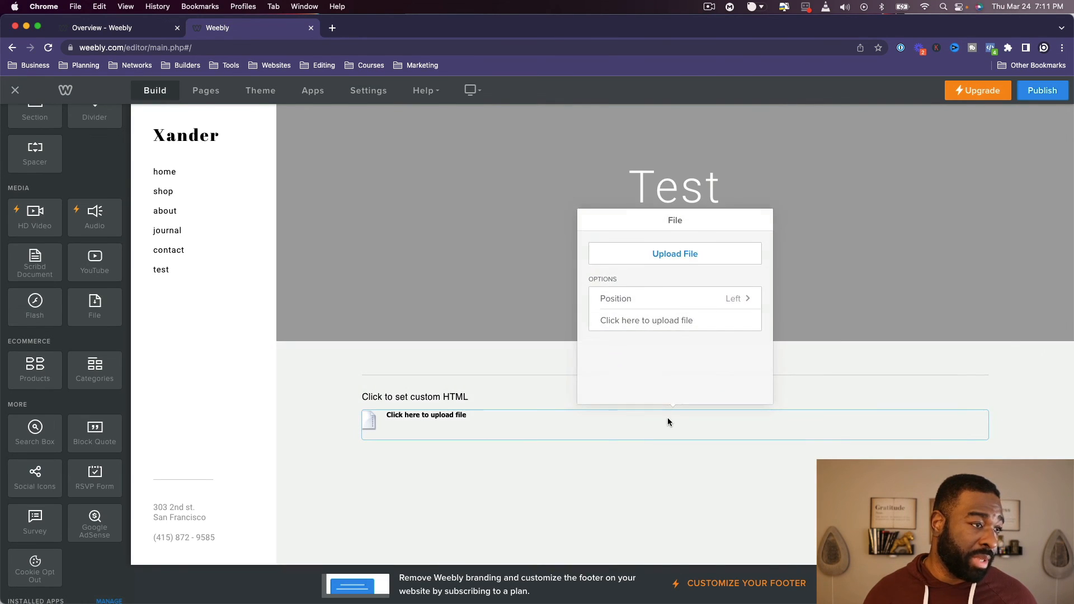
click(713, 444)
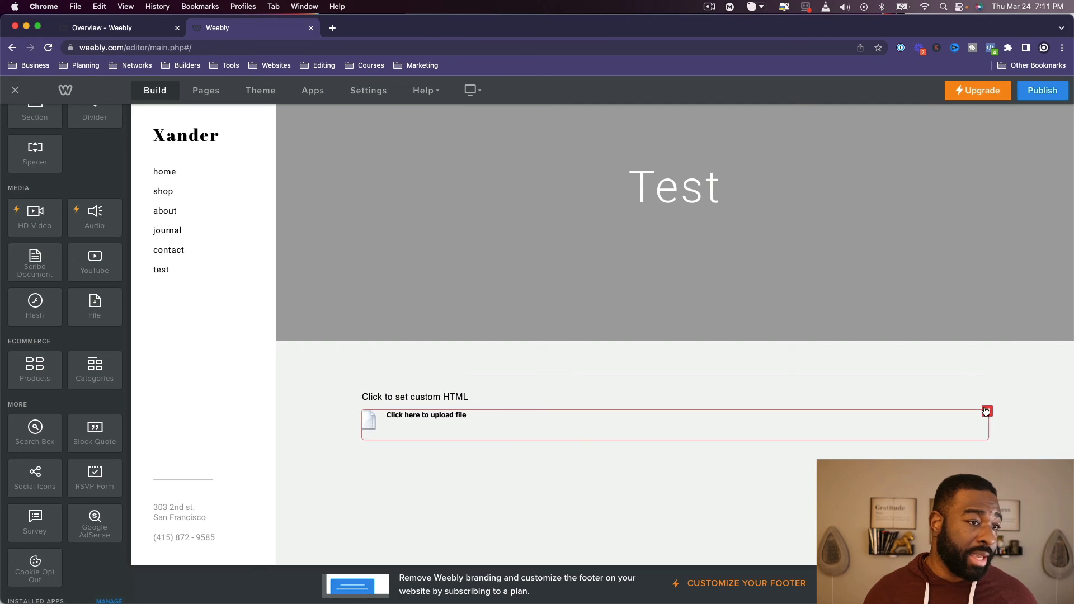
click(987, 411)
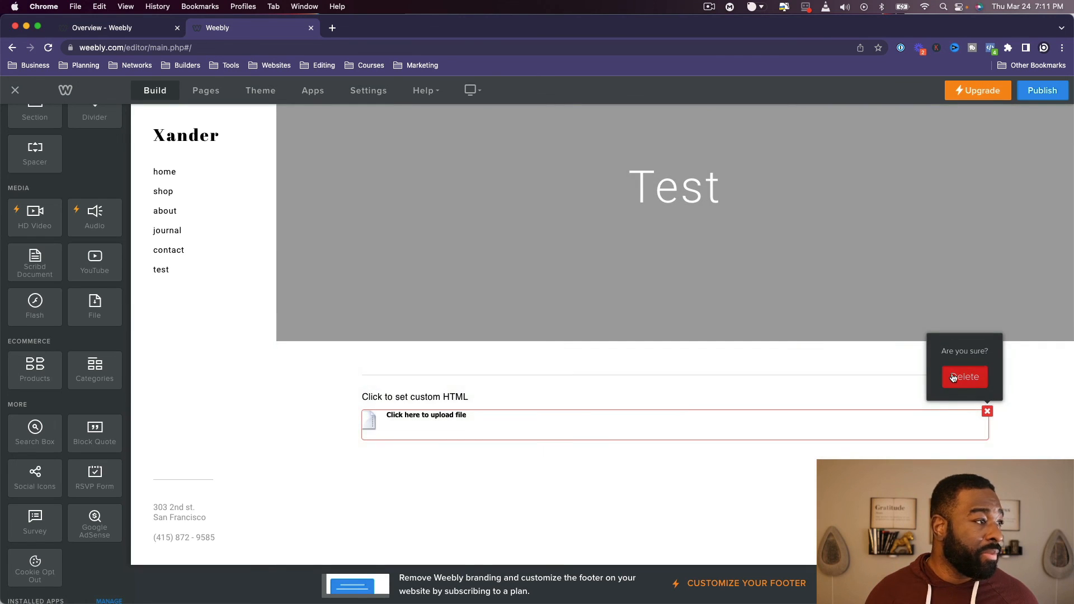
click(955, 376)
- Add a block quote and a Google AdSense element below the custom HTML element, cancelling the AdSense authorization
scroll(77, 406, down, 5)
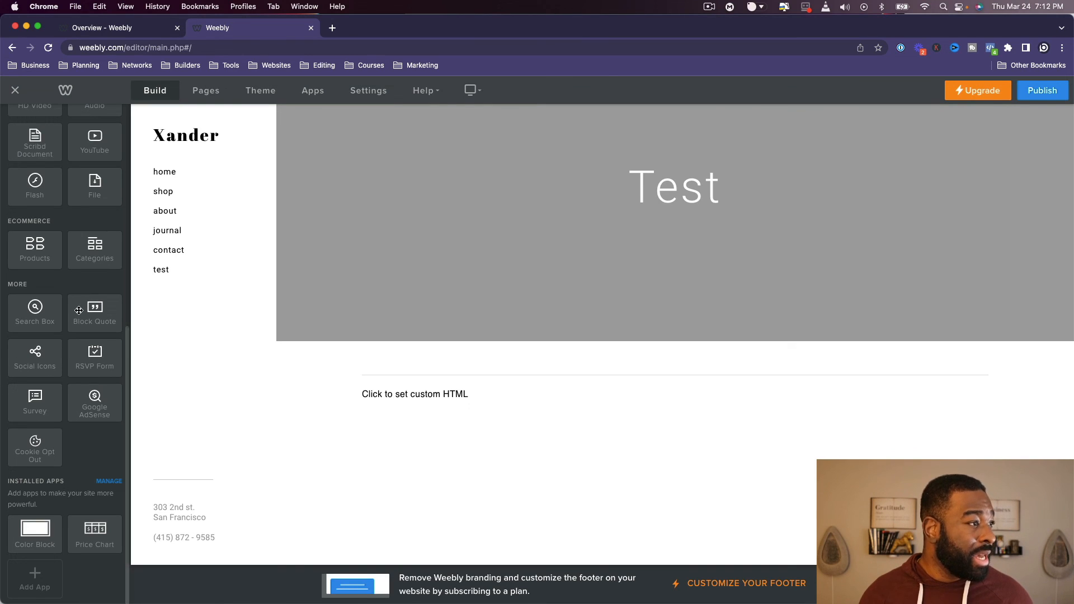
drag(94, 303, 391, 414)
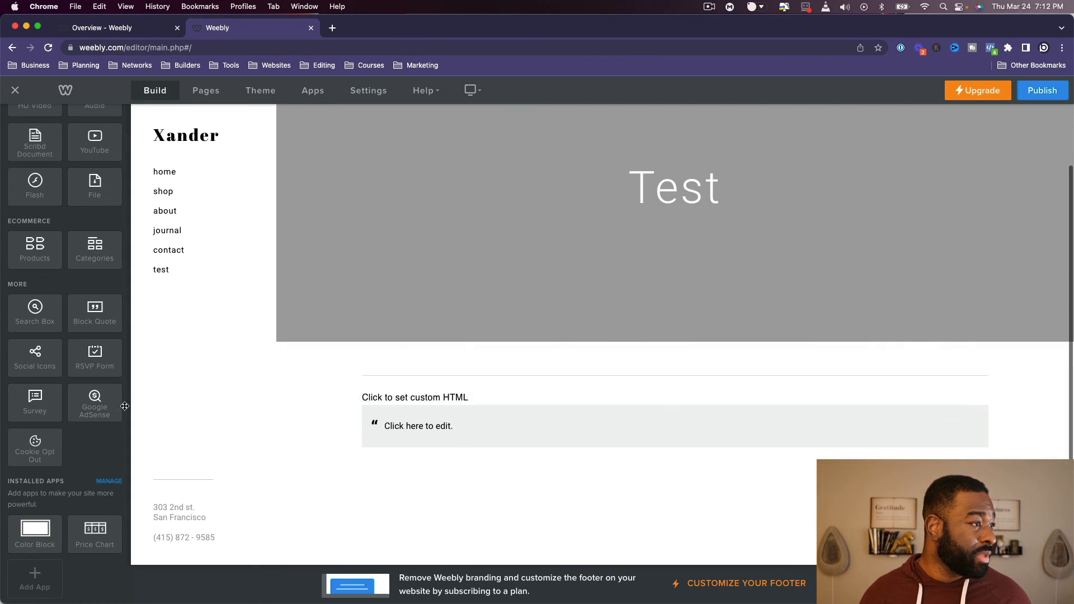
drag(92, 399, 621, 436)
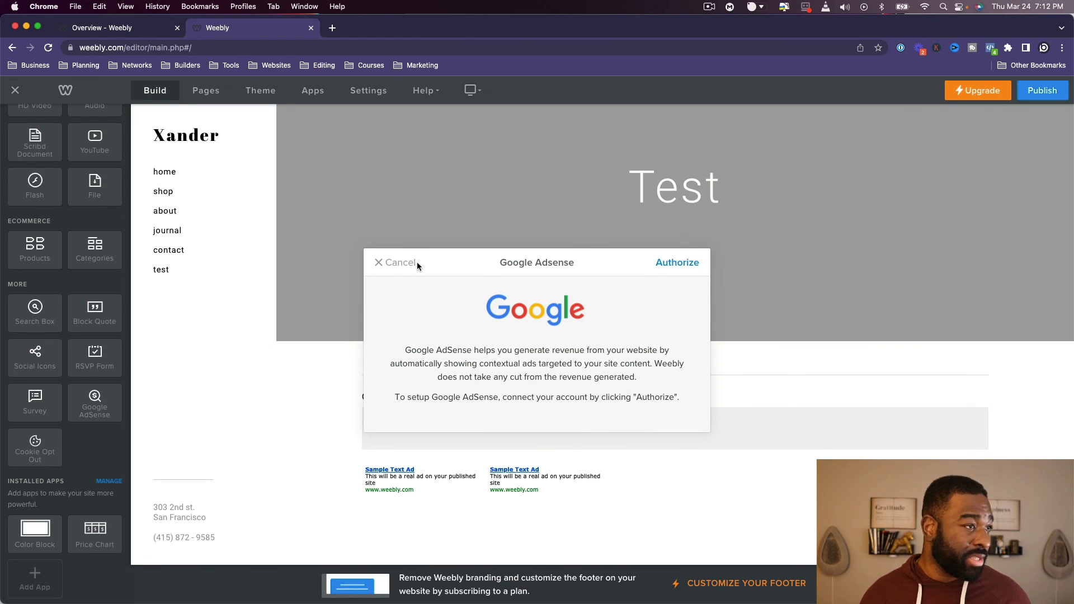
click(383, 265)
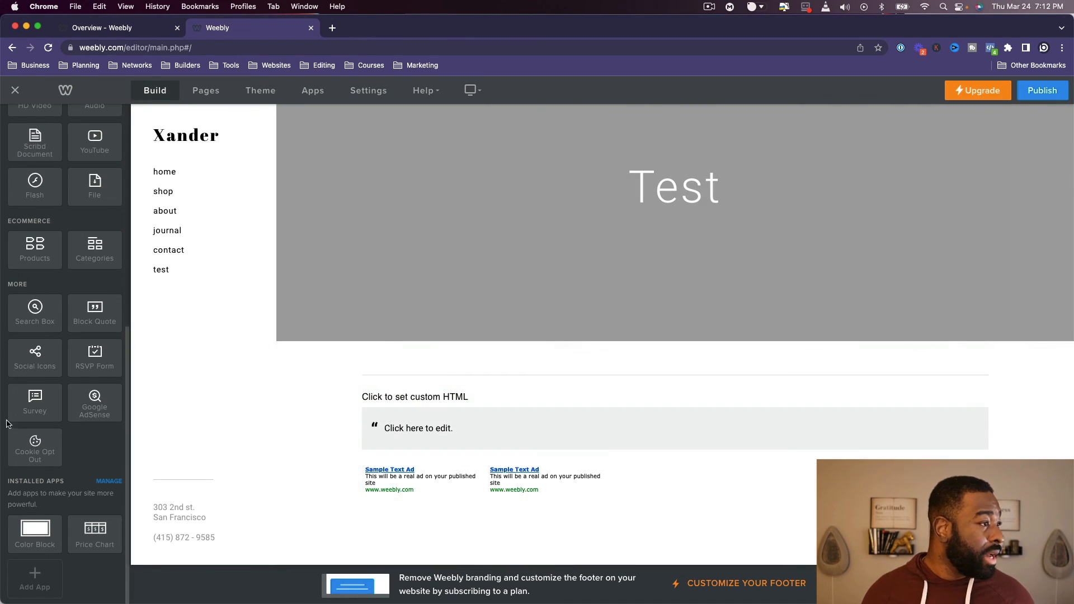
- Add a Cookie Opt Out element and a Price Chart below the AdSense element on the Test page
scroll(12, 427, down, 1)
drag(57, 449, 581, 564)
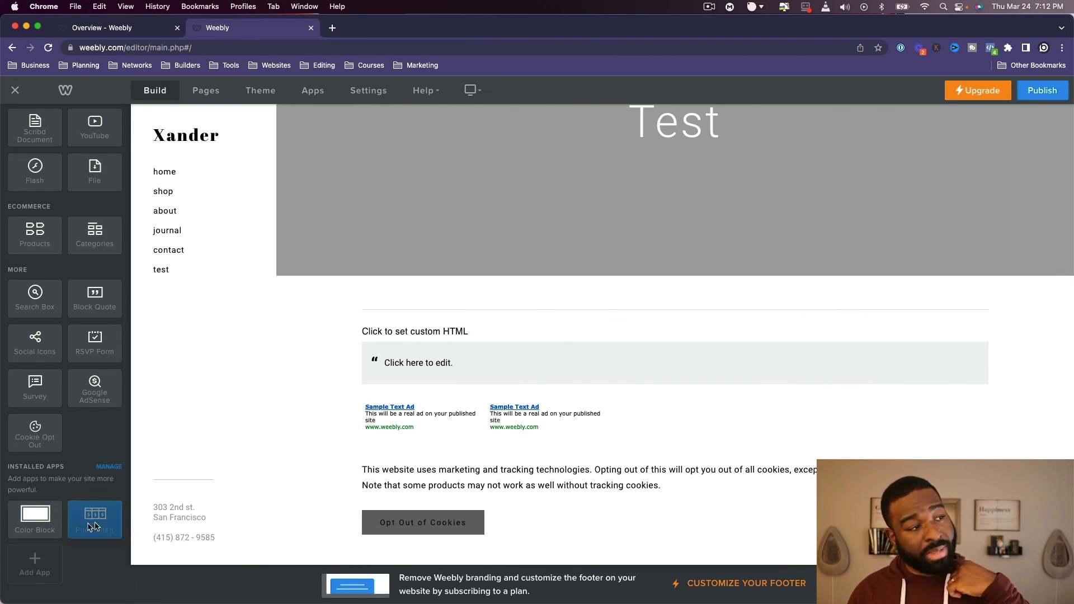
drag(95, 518, 648, 548)
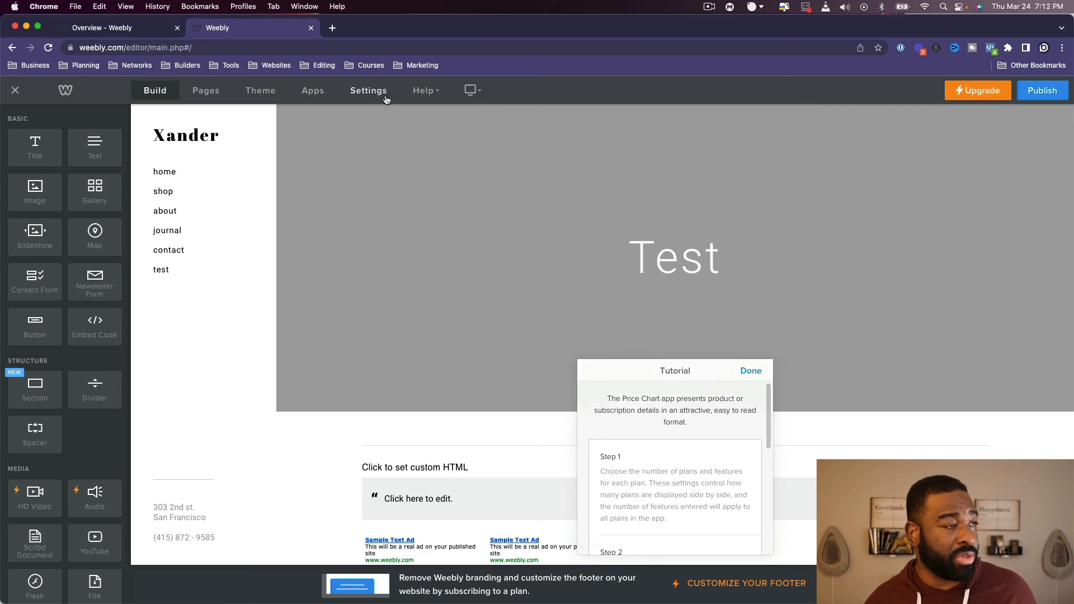
- Look through the site's SEO, Editors and General settings, and open the theme settings
click(386, 99)
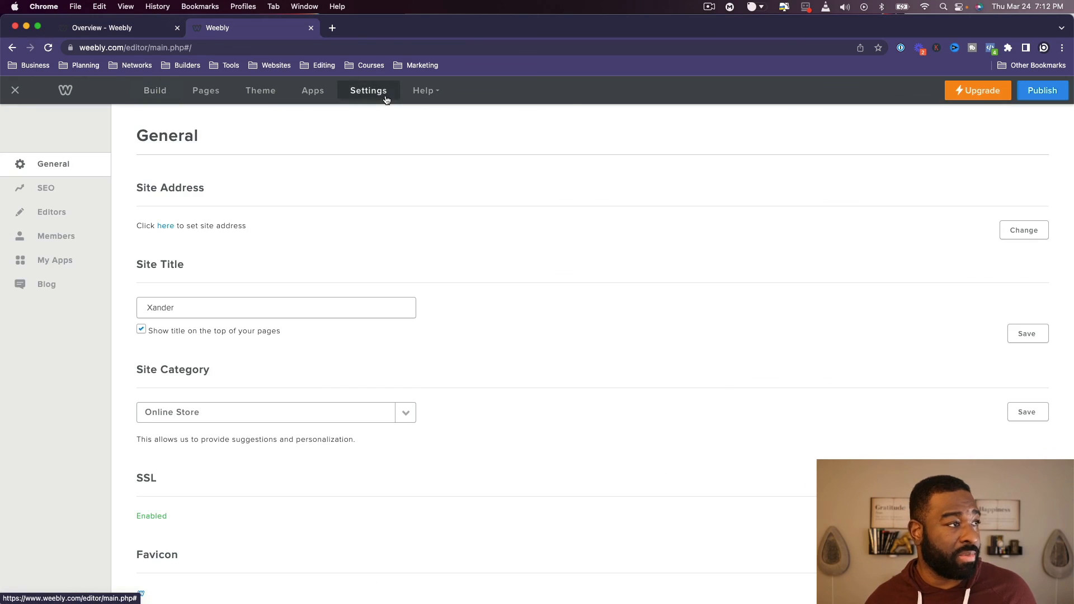
click(67, 193)
click(65, 213)
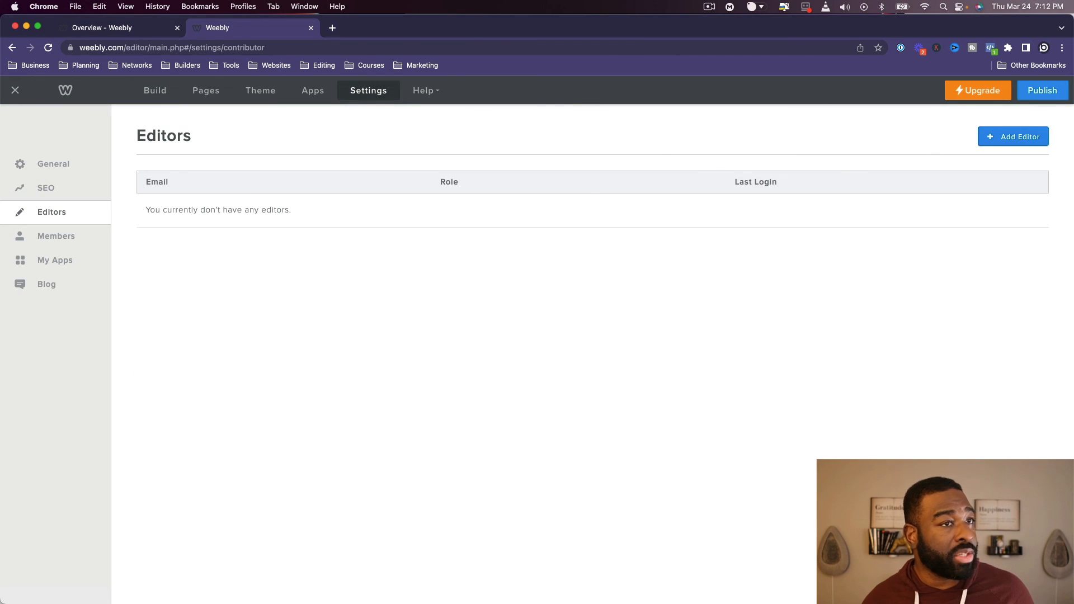
click(37, 163)
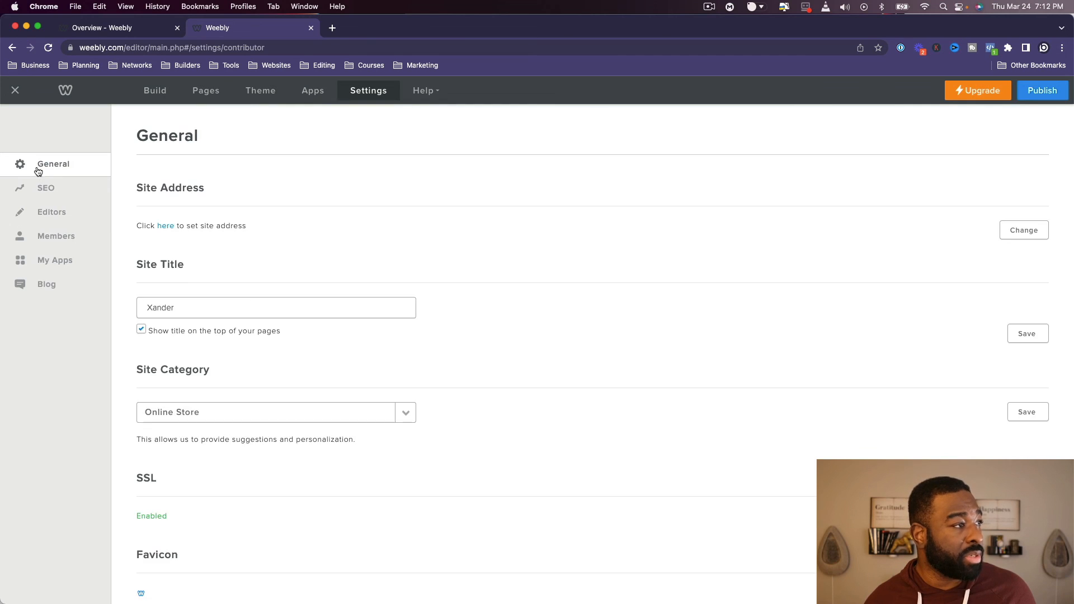
scroll(402, 315, down, 15)
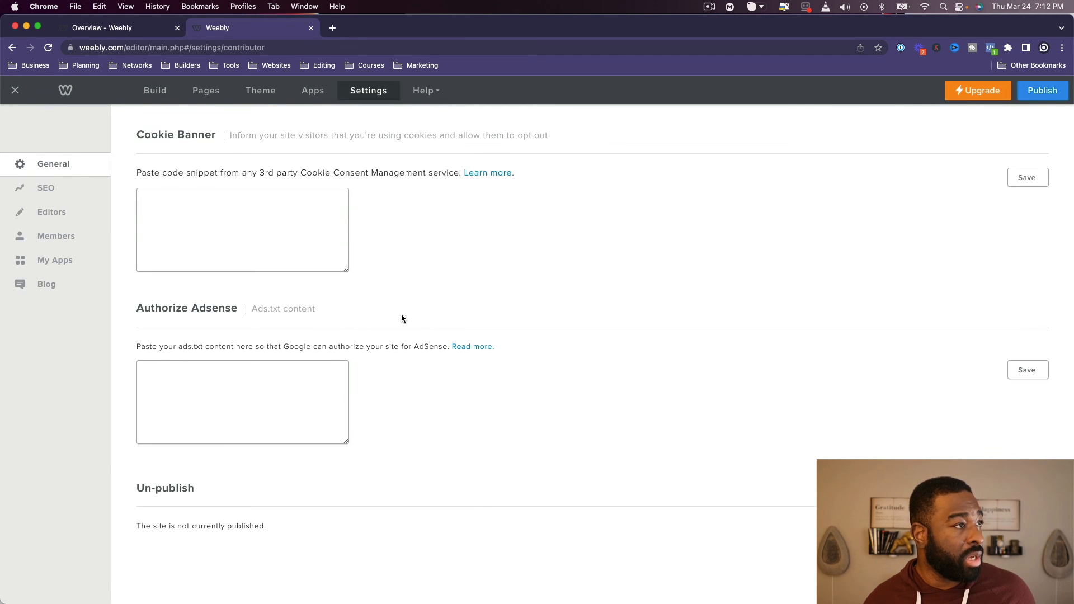
click(249, 91)
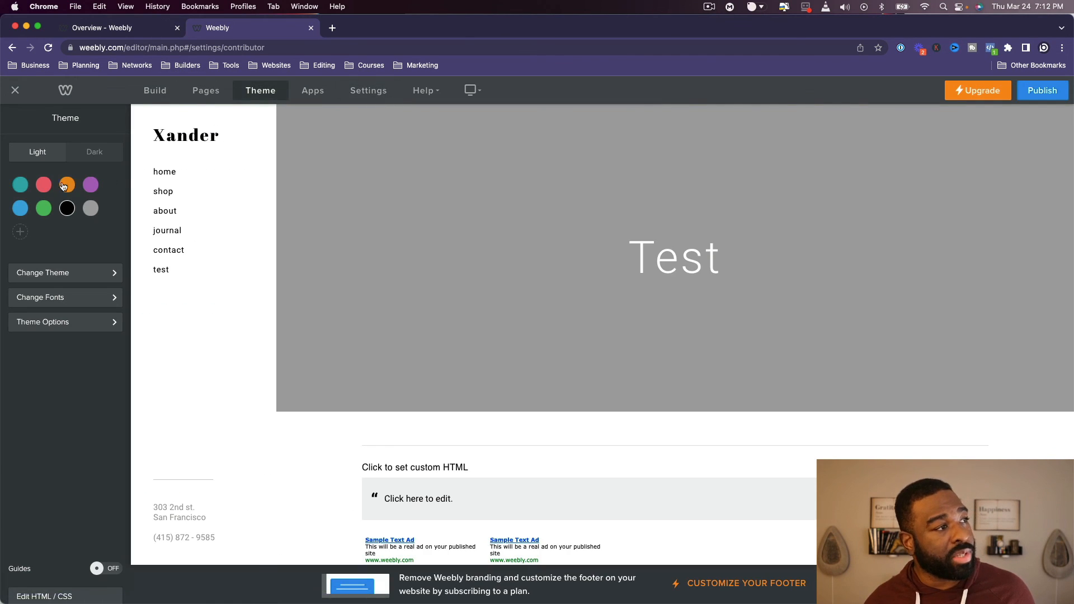